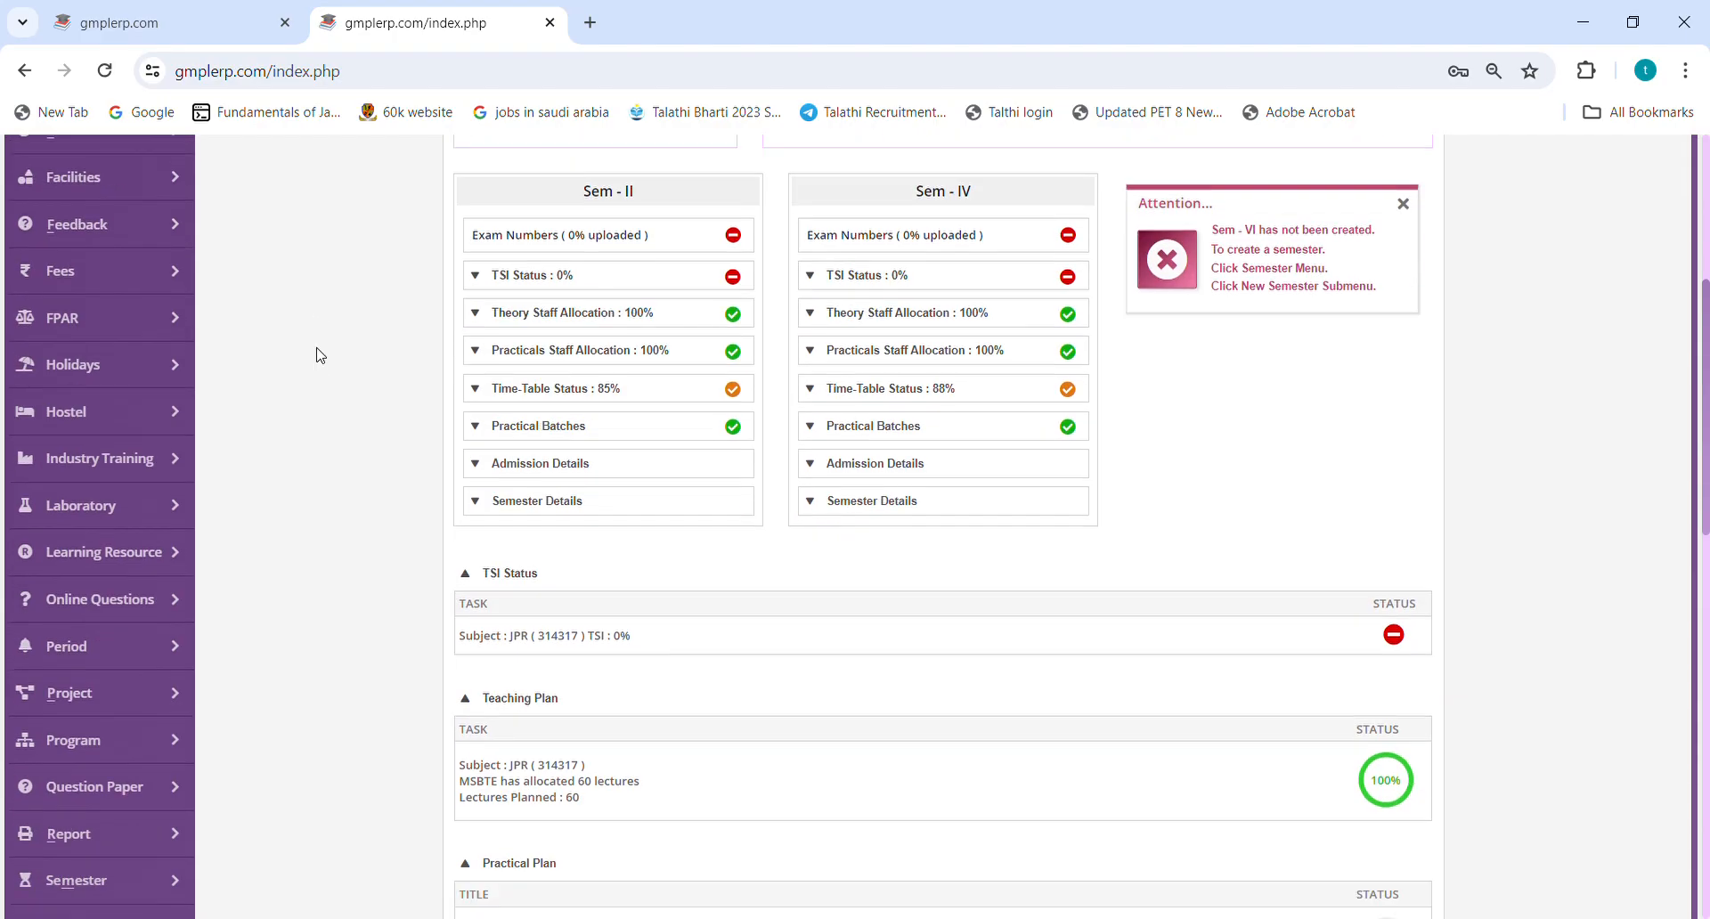
Open the staff Teaching Plan form and set the semester to Sem - IV.
scroll(130, 489, down, 3)
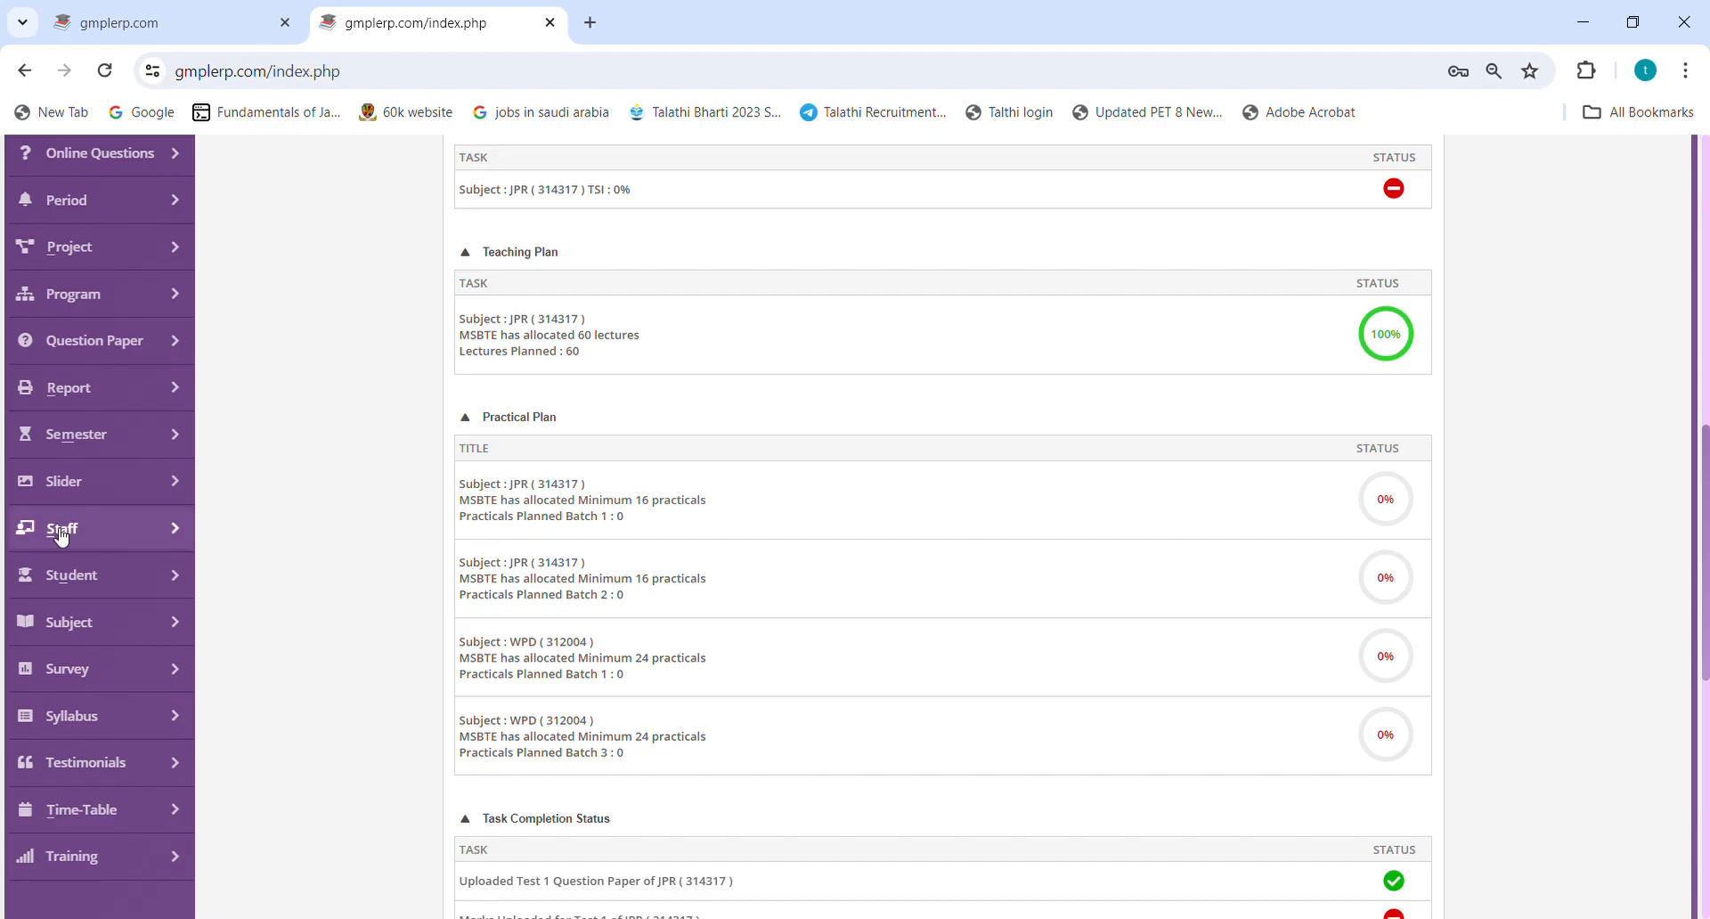
click(178, 531)
scroll(179, 532, down, 1)
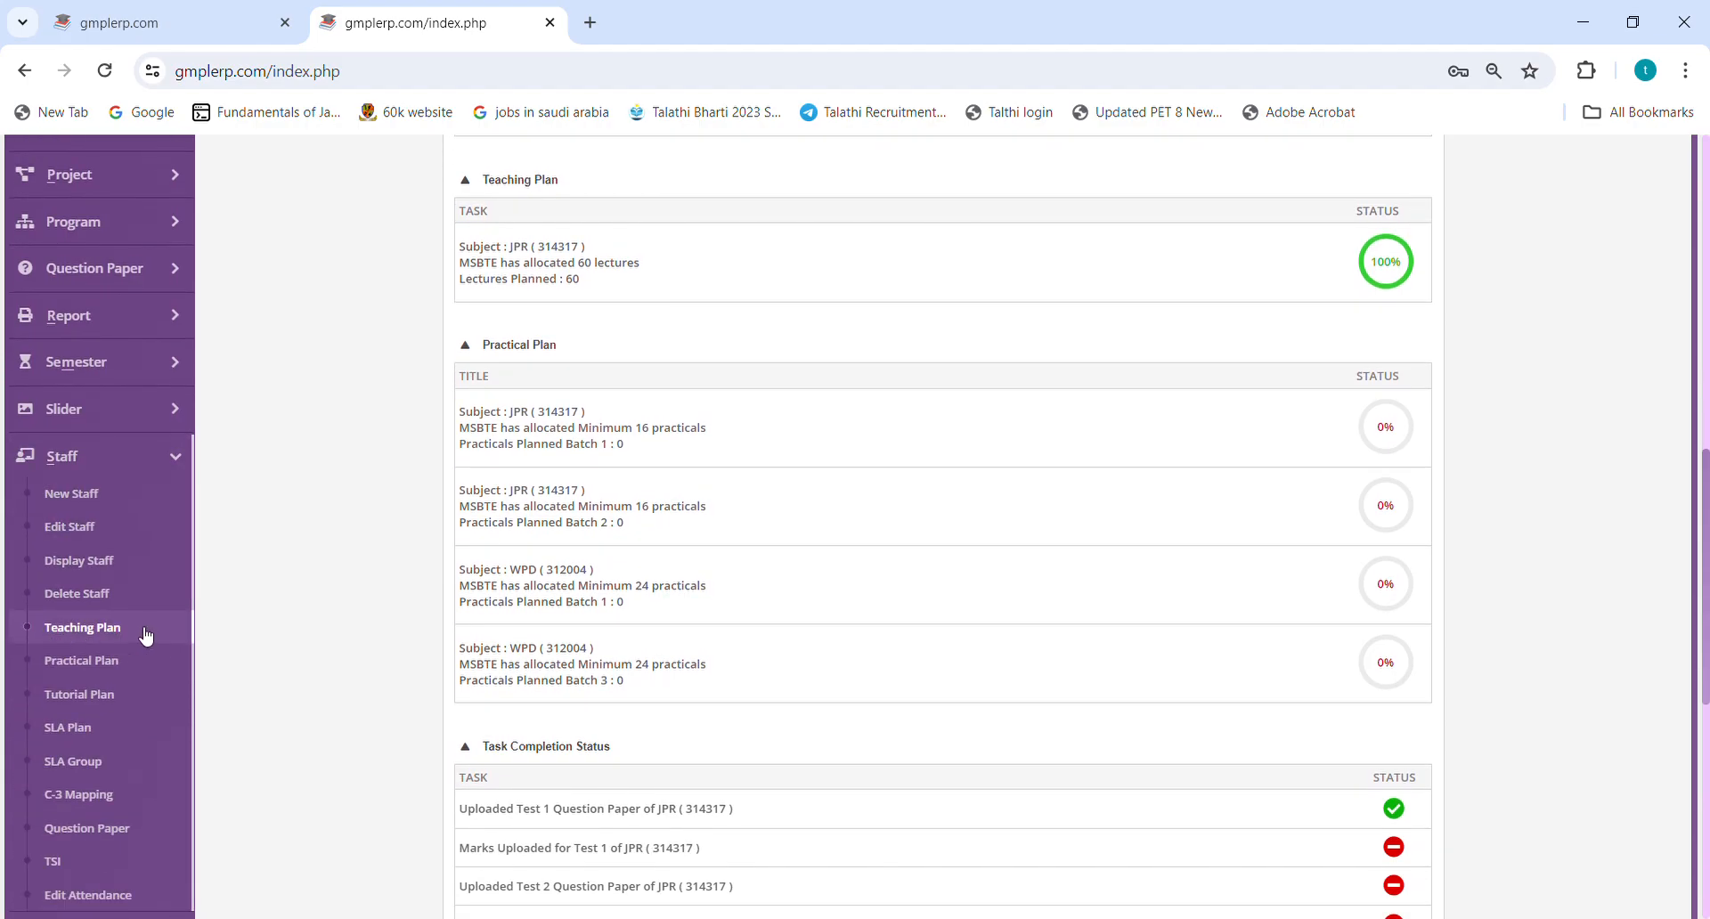
click(85, 634)
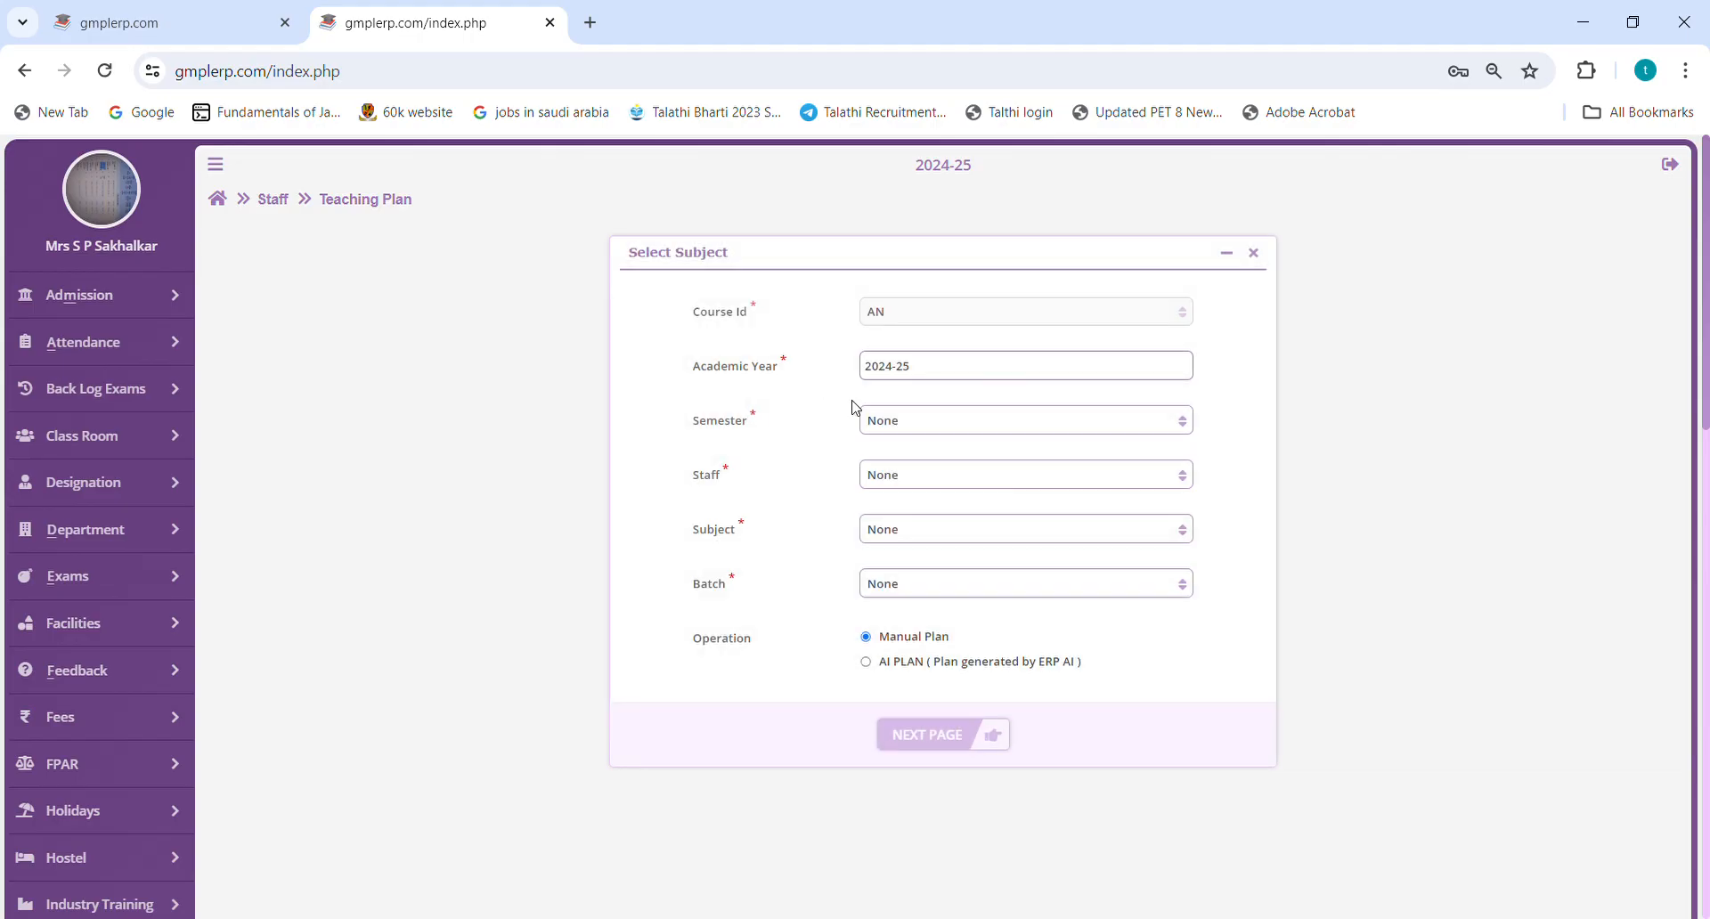
click(937, 436)
click(930, 518)
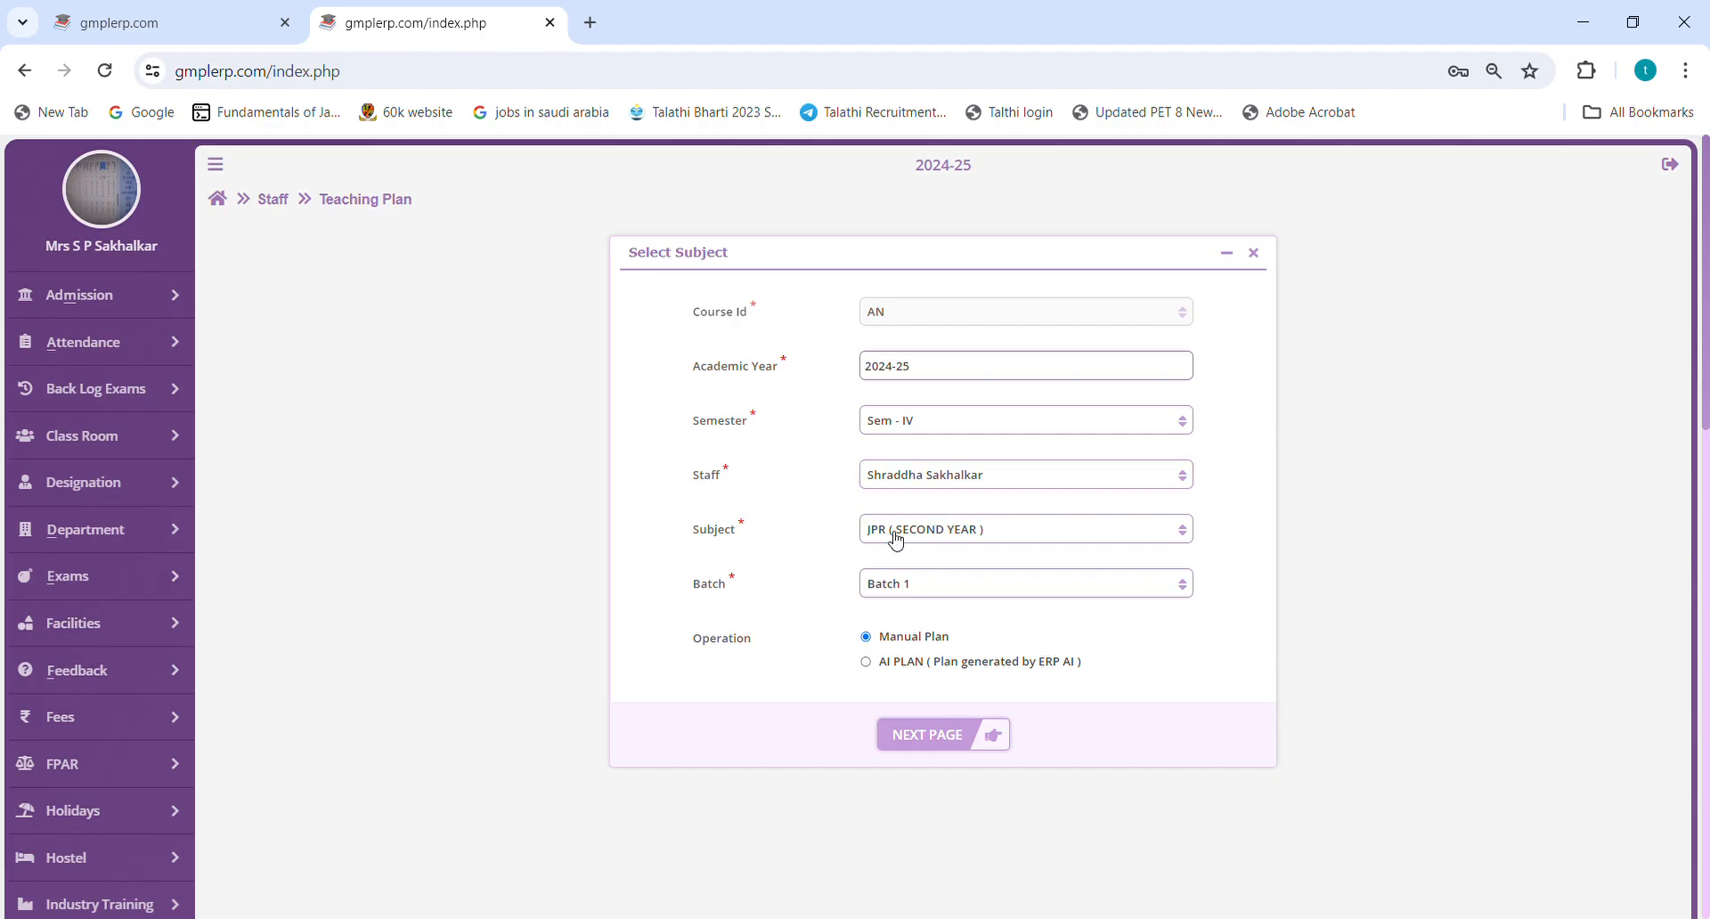
click(918, 476)
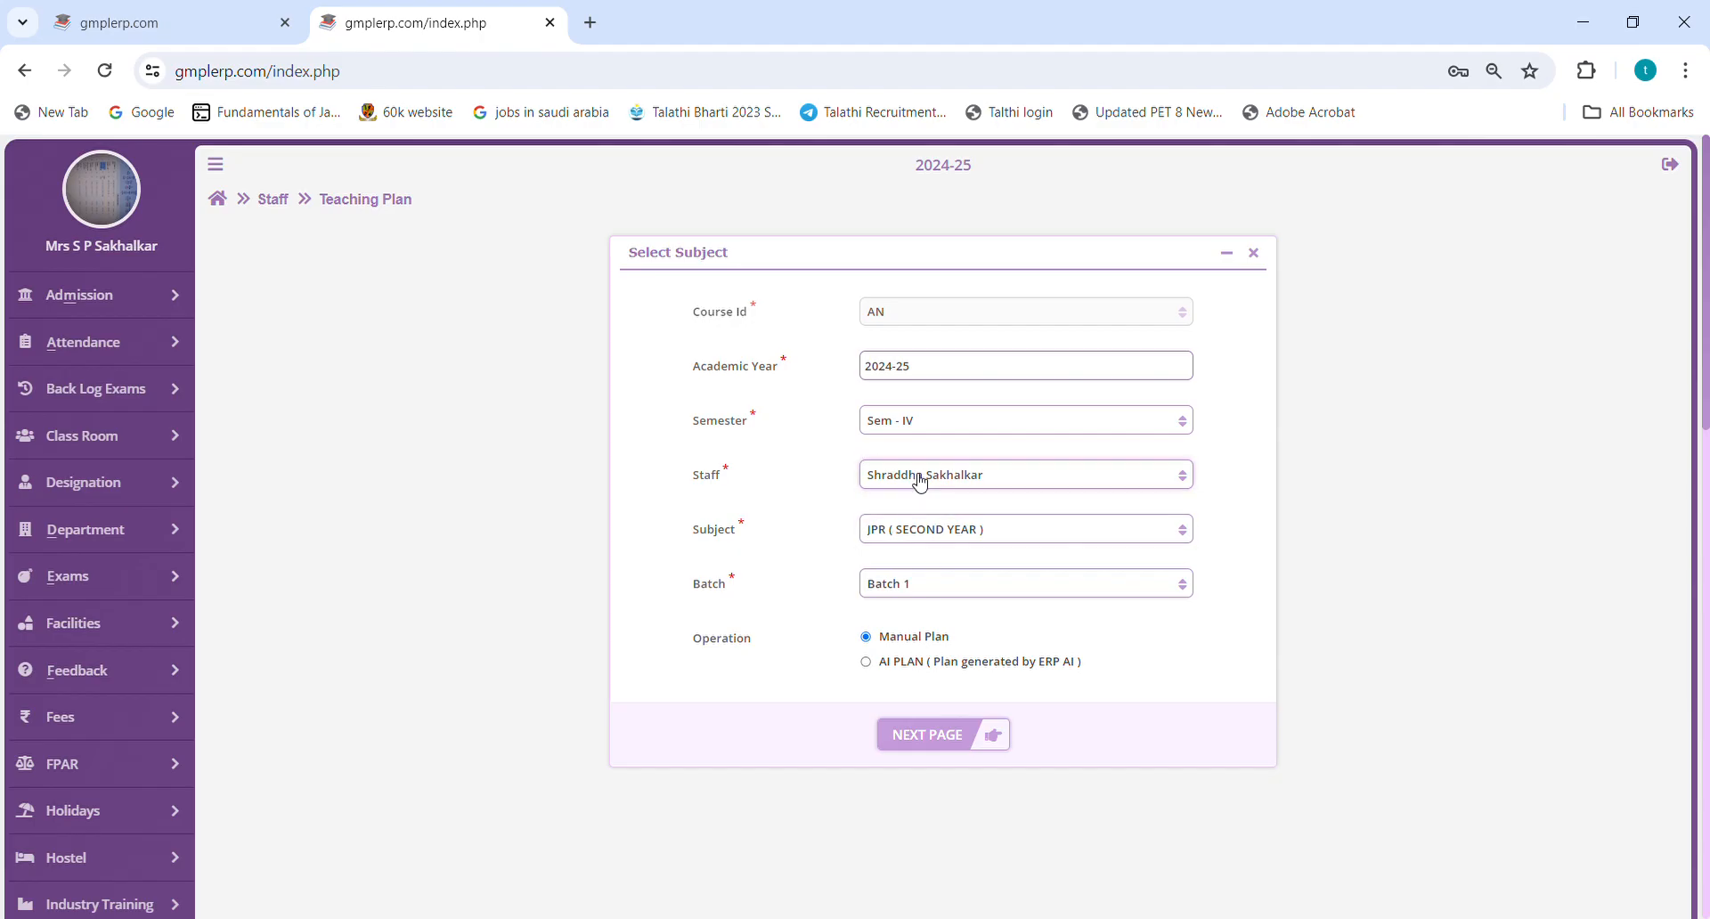
click(913, 514)
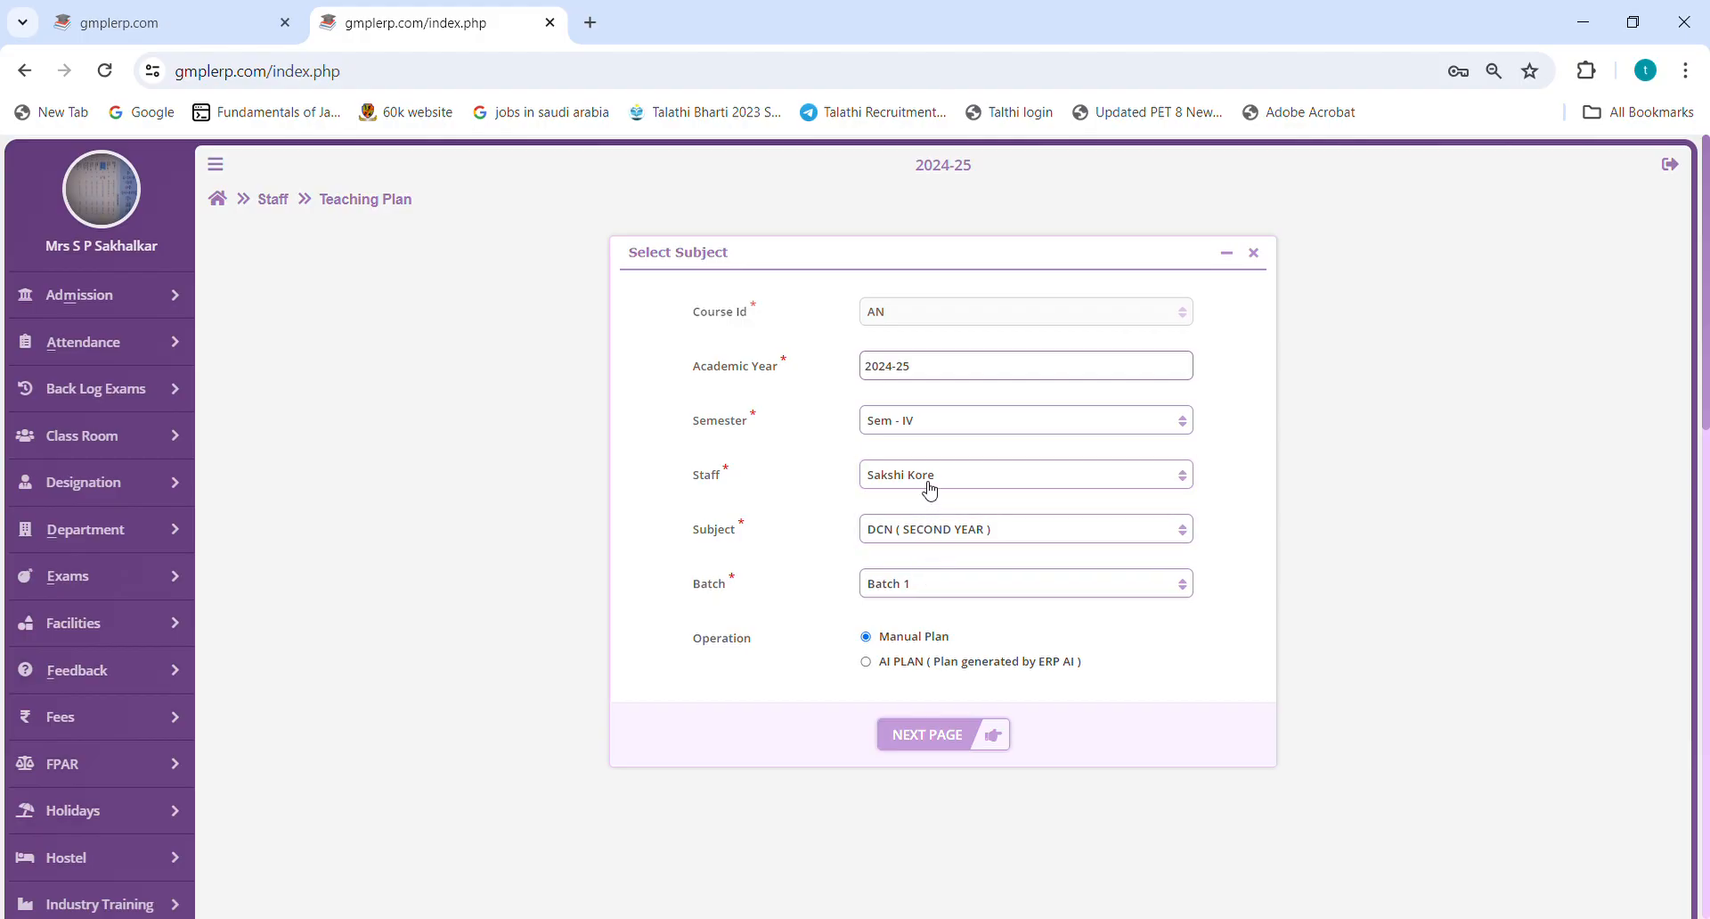
click(926, 487)
click(920, 500)
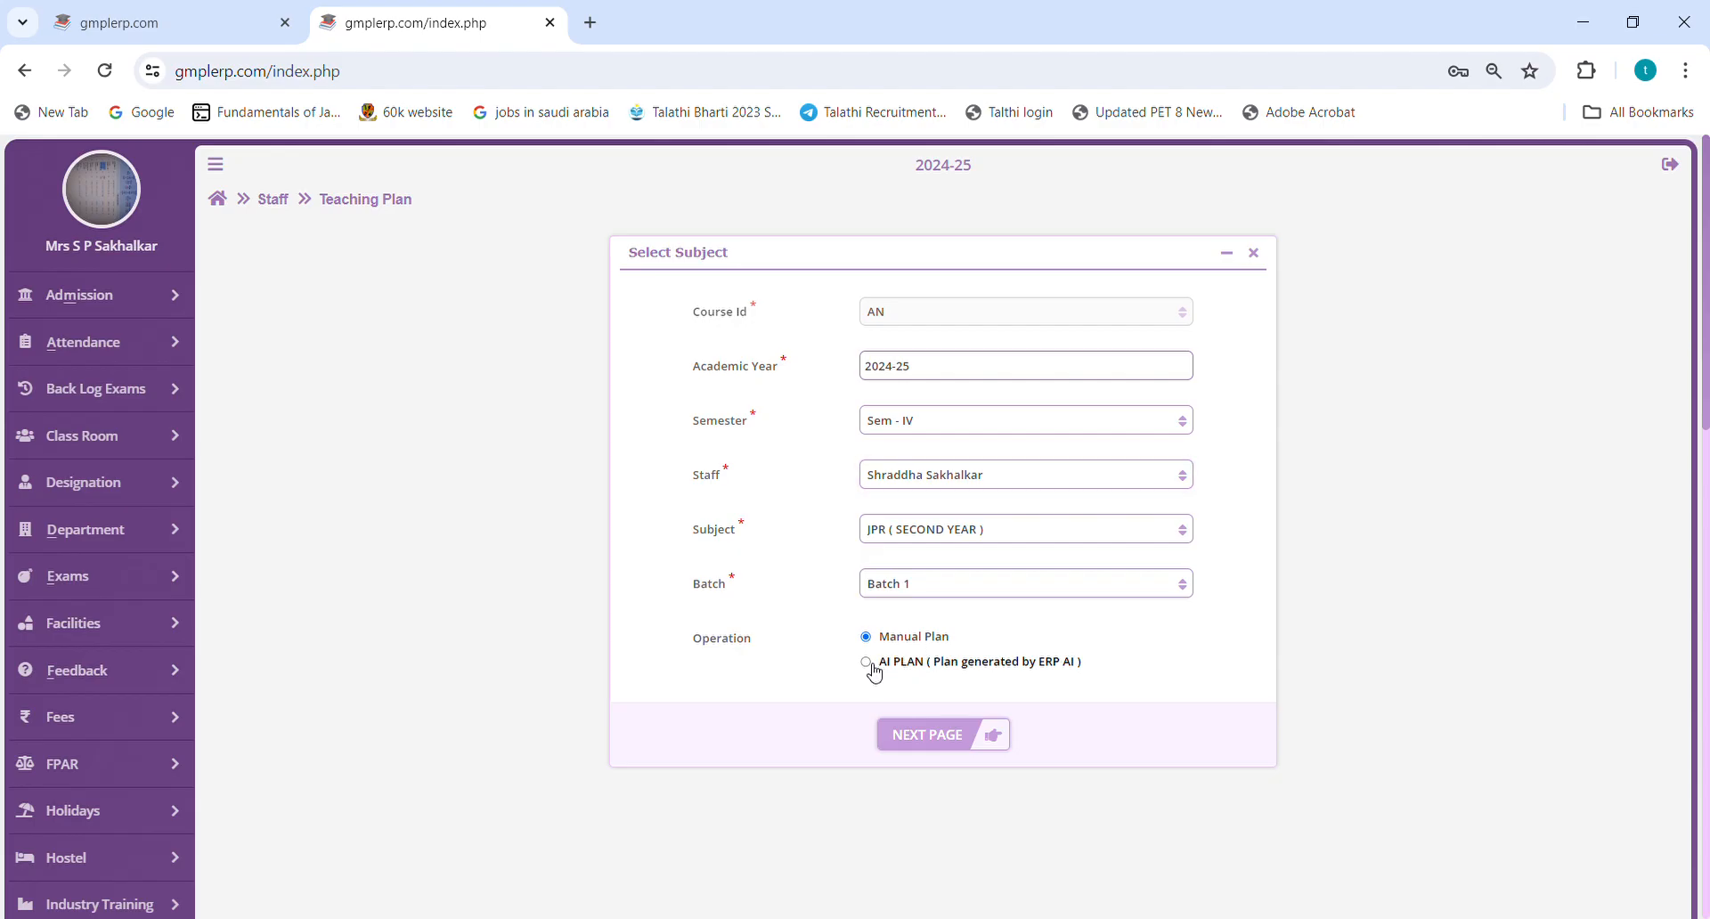
Choose AI PLAN as the operation and continue to the lectures list for JPR ( SECOND YEAR ), Batch 1.
click(928, 743)
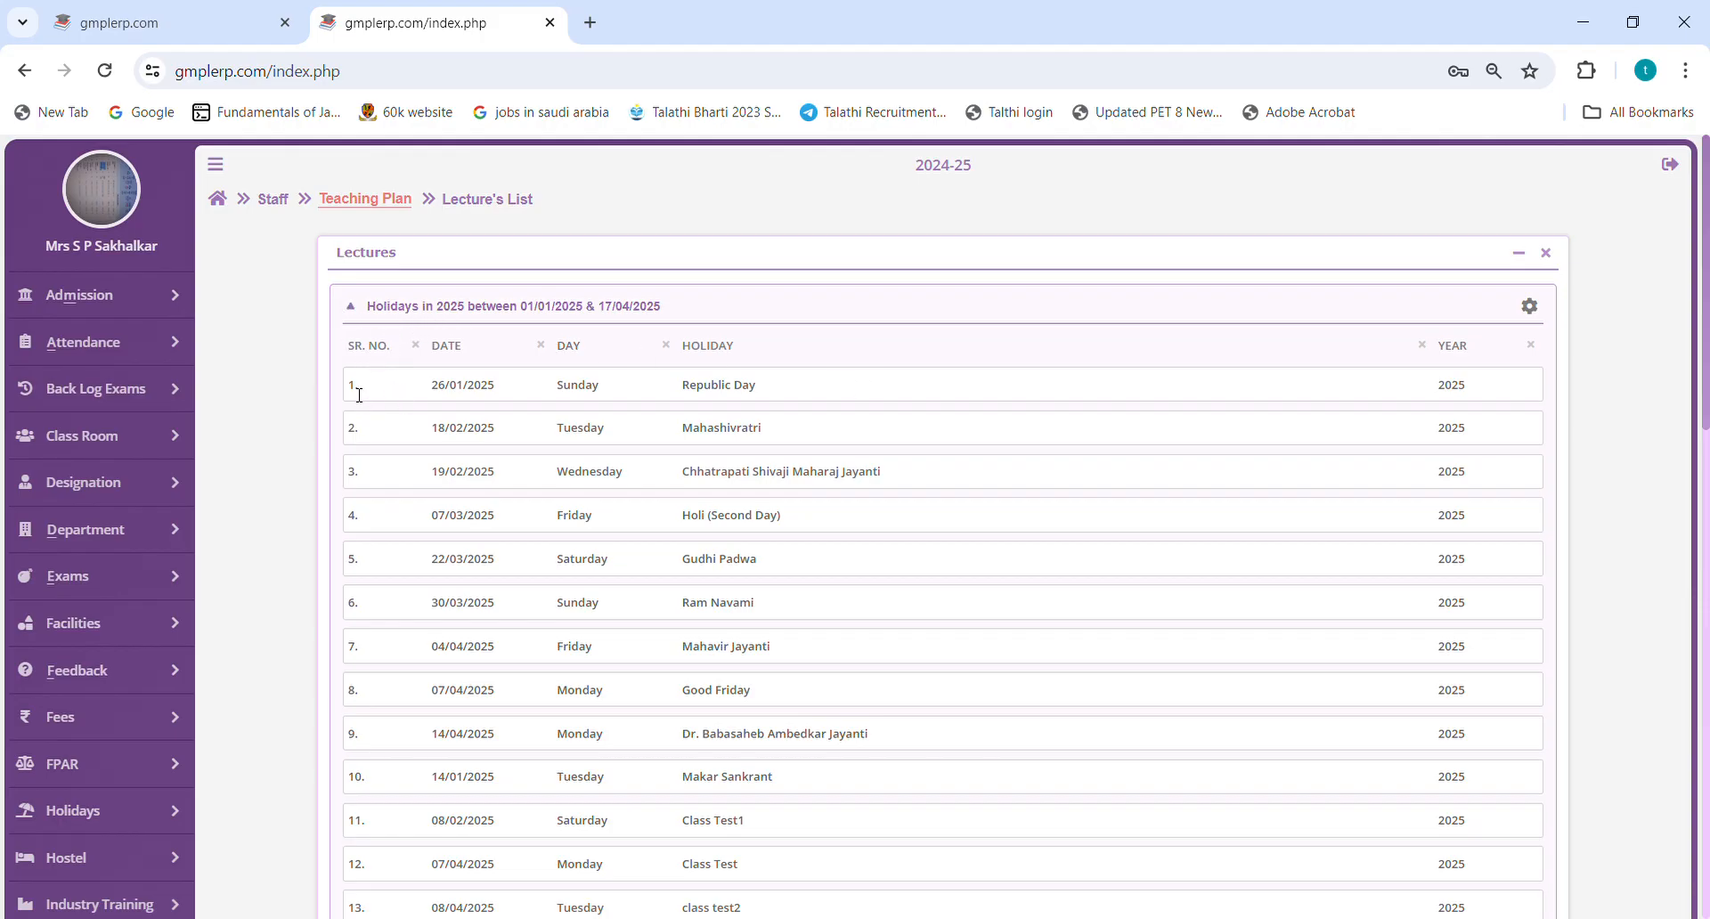
Review the holiday and class test dates, the plan's starting date and the number of theory lectures allocated by MSBTE.
drag(359, 395, 555, 489)
scroll(790, 477, down, 5)
scroll(794, 390, down, 1)
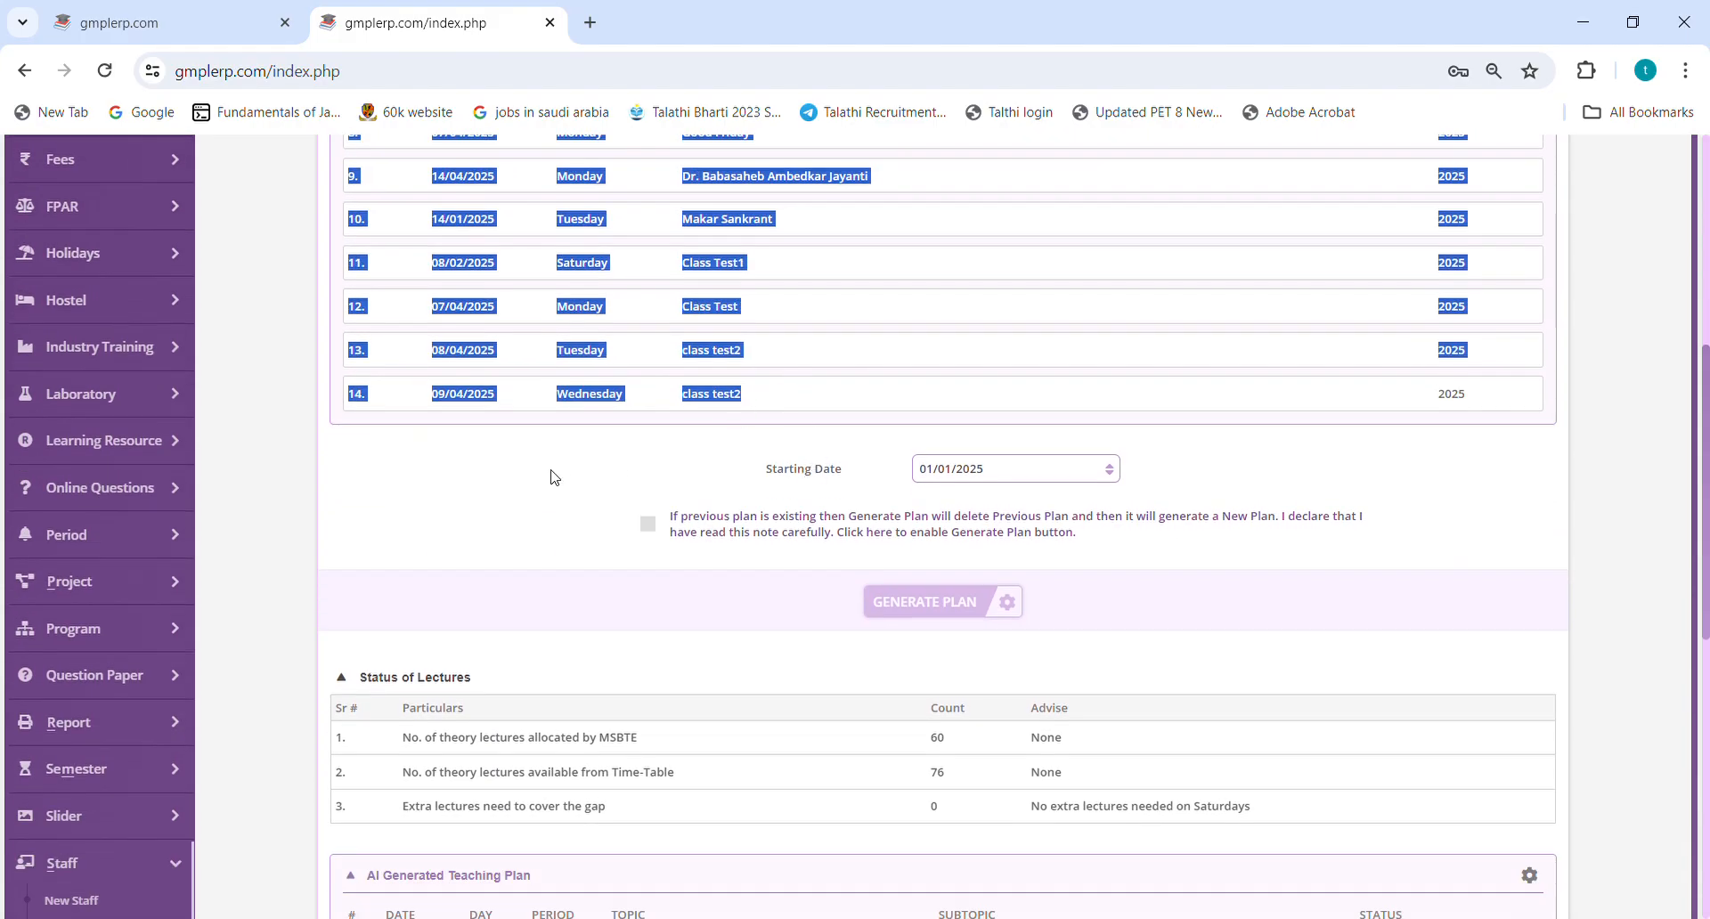
click(1505, 396)
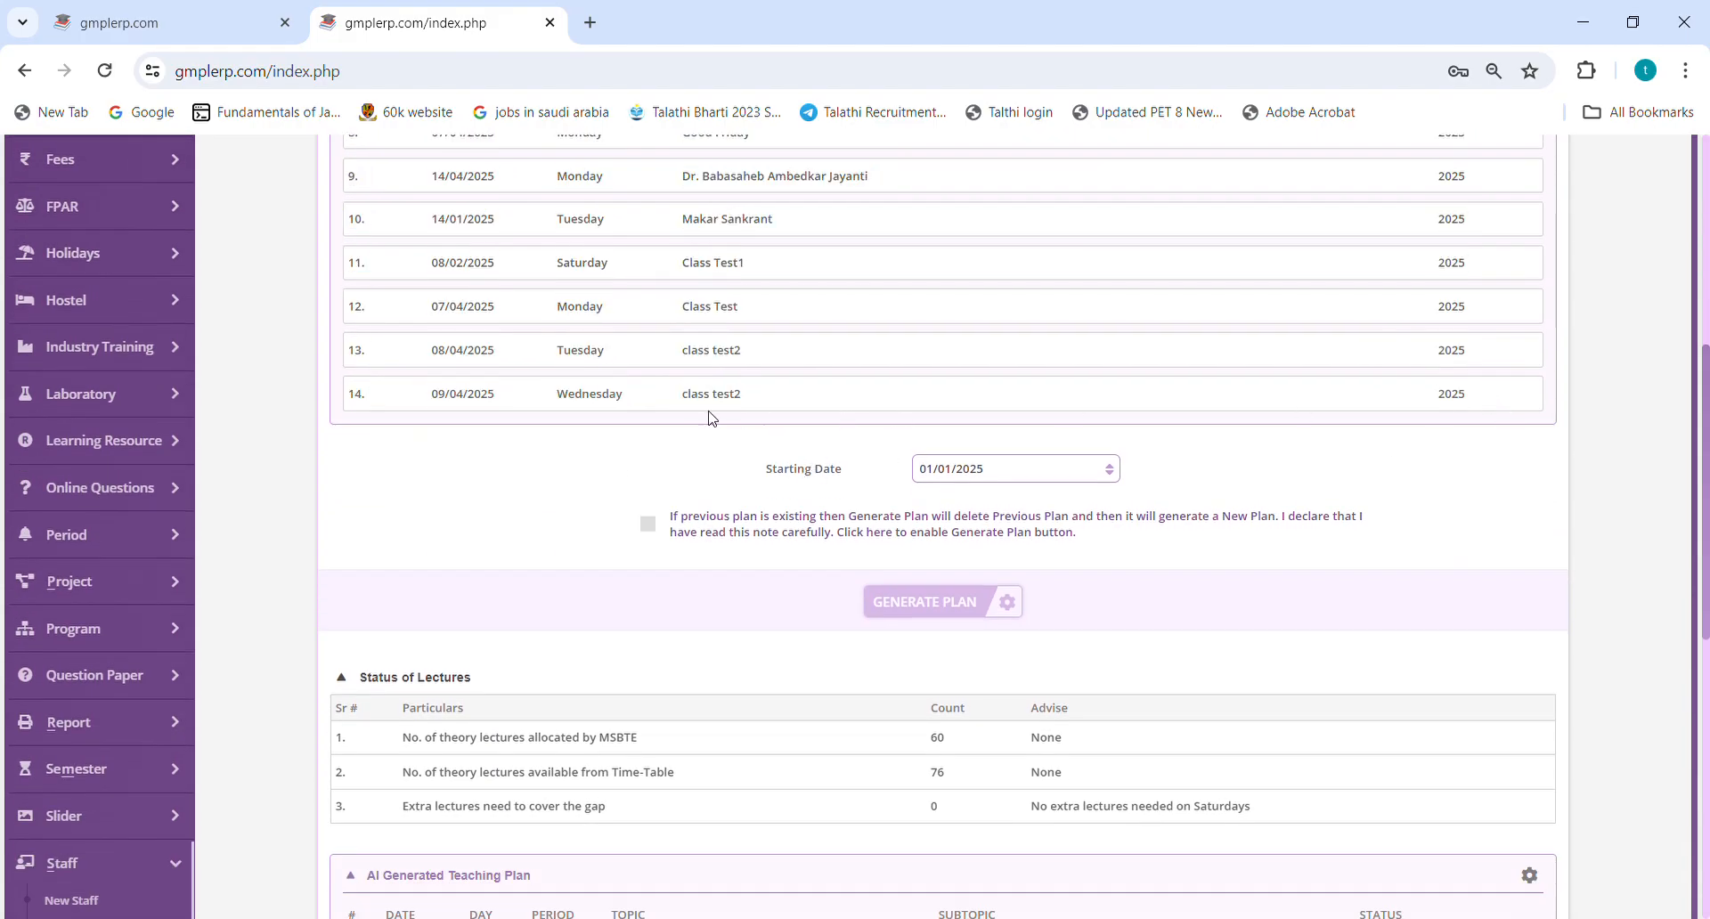
drag(755, 397, 359, 278)
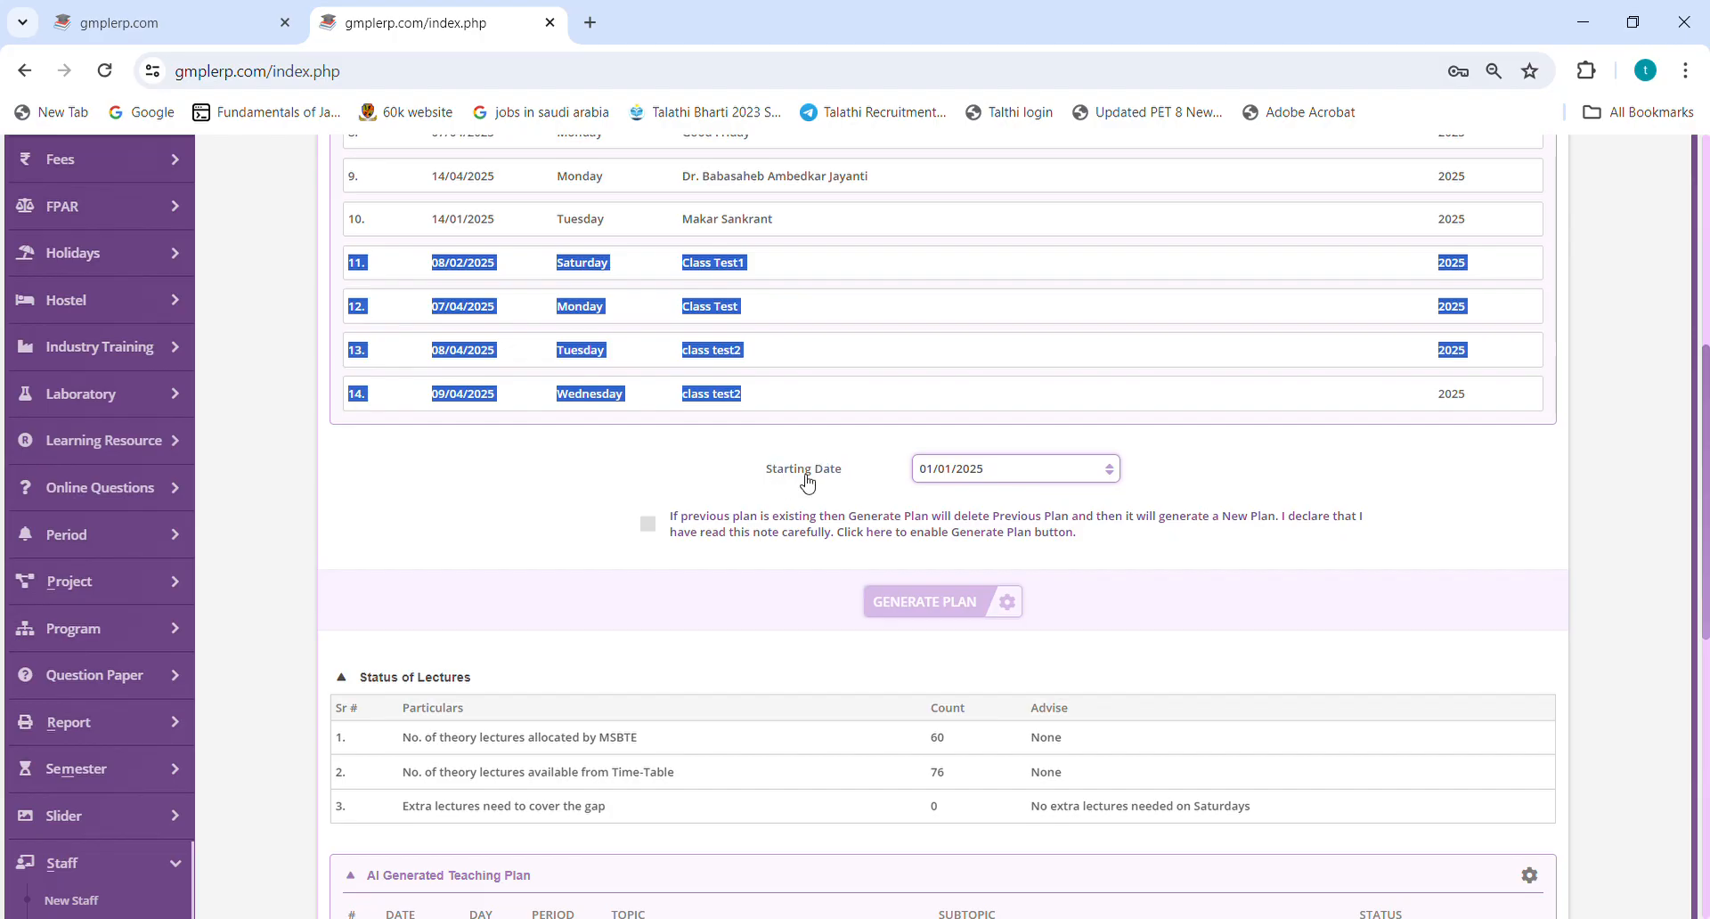
click(926, 406)
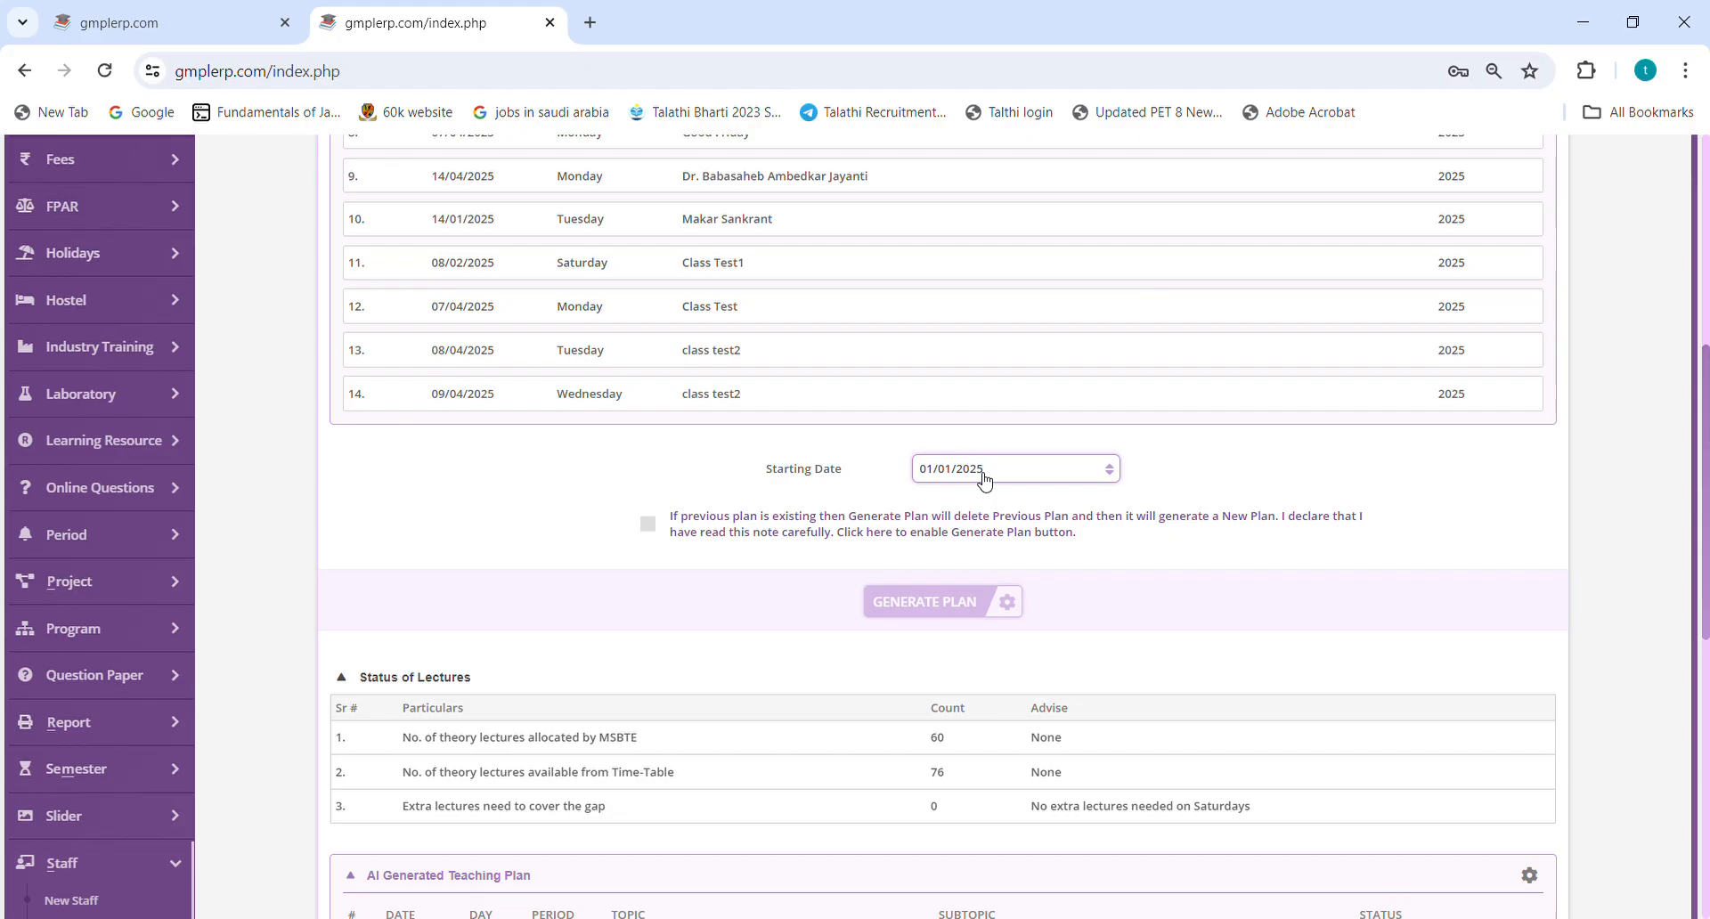
scroll(983, 479, down, 4)
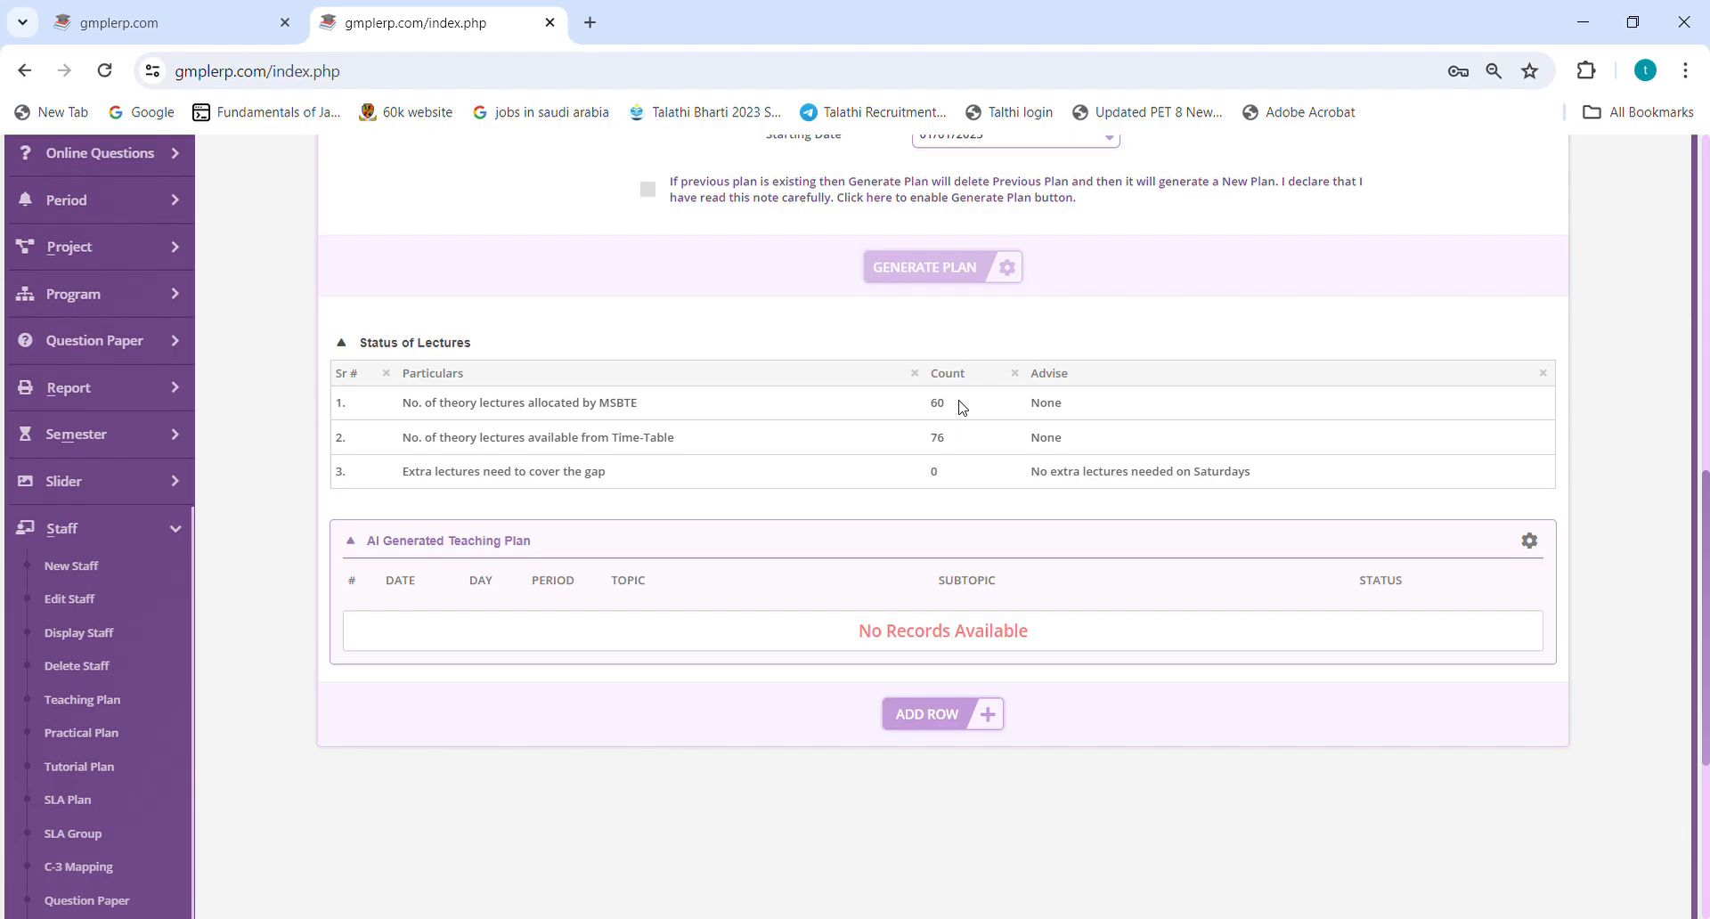
double_click(940, 403)
drag(661, 414, 403, 419)
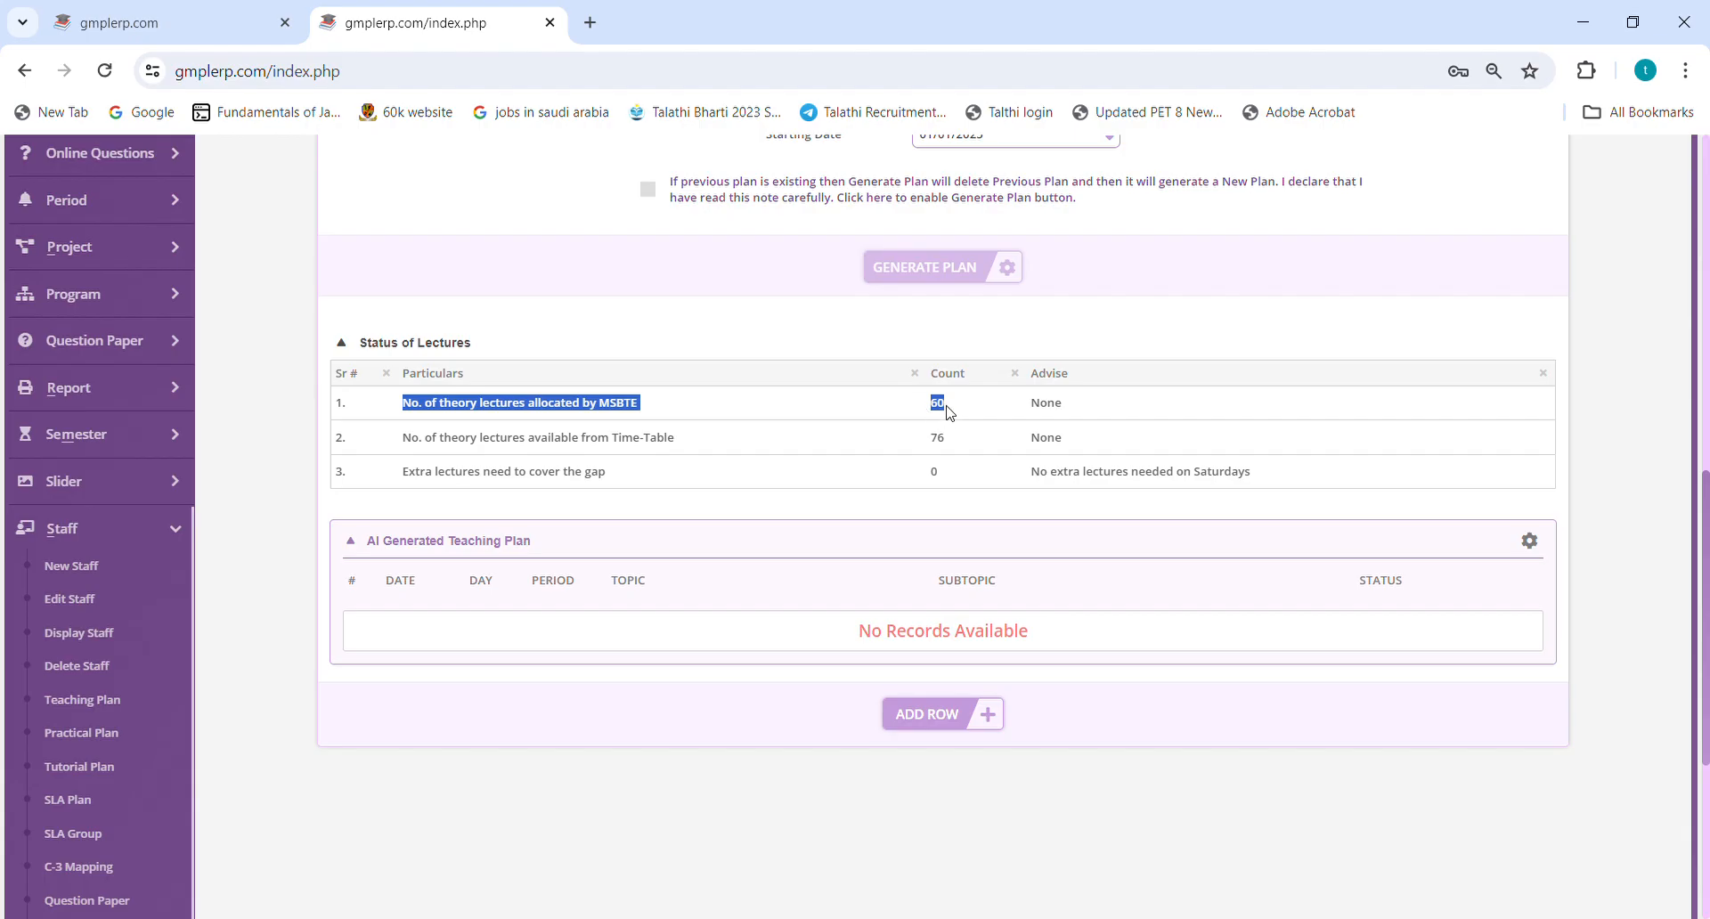
Open msbte.ac.in in a new browser tab and go to its K / F / I Scheme Curriculum search site.
click(590, 23)
click(625, 80)
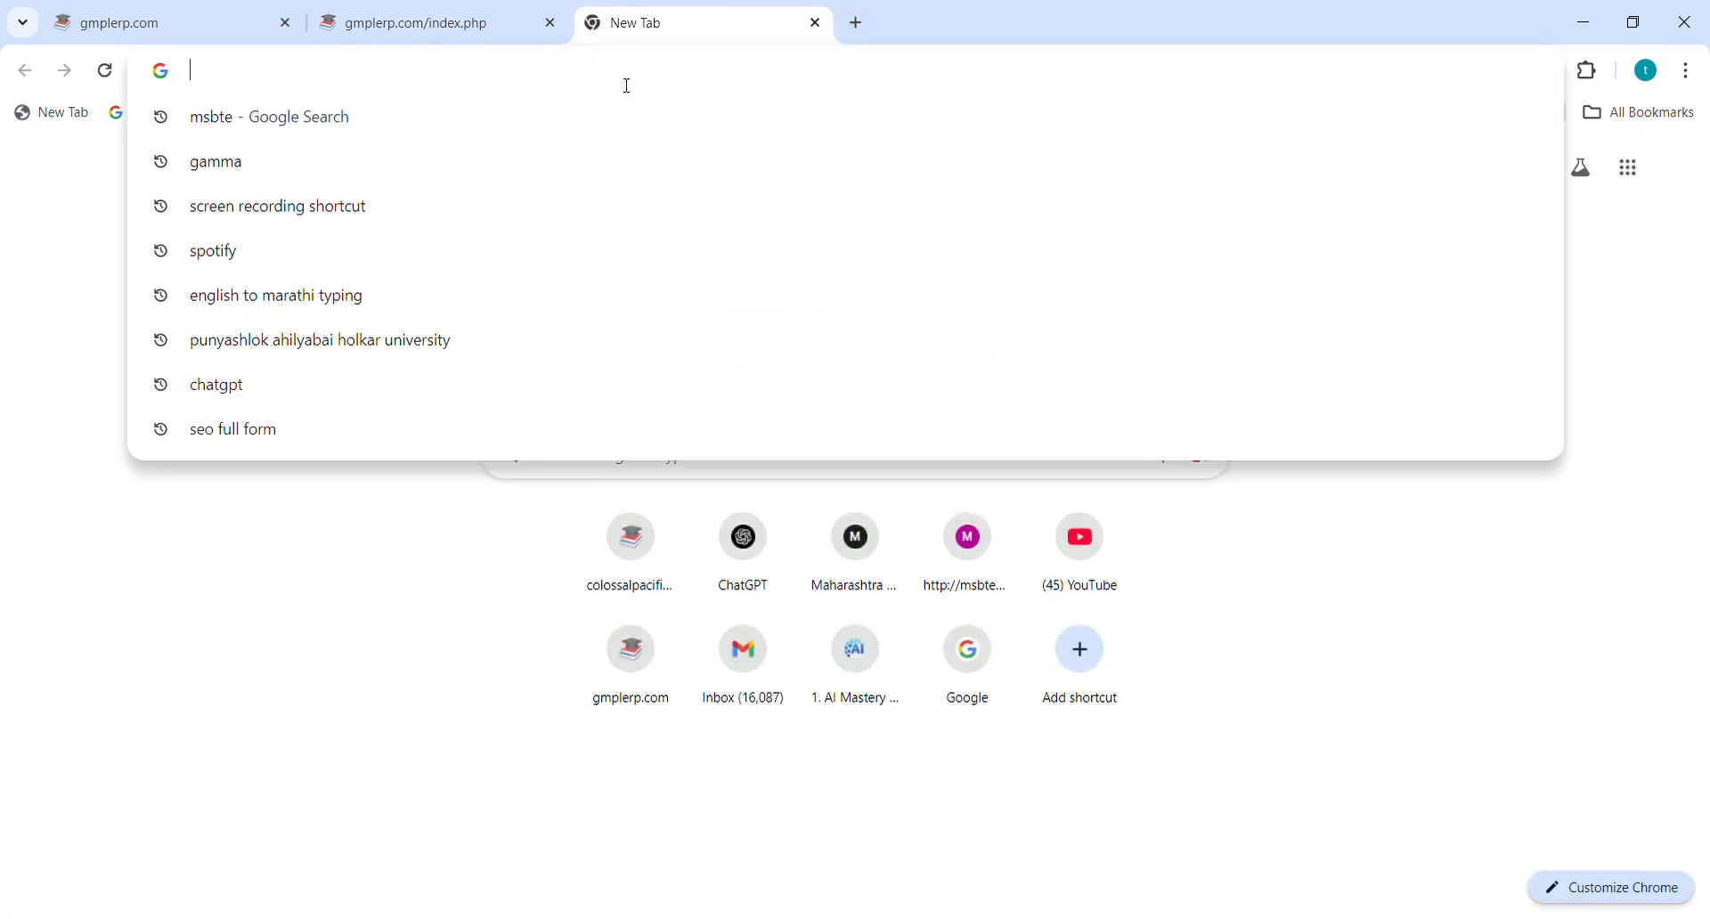
text(msbte)
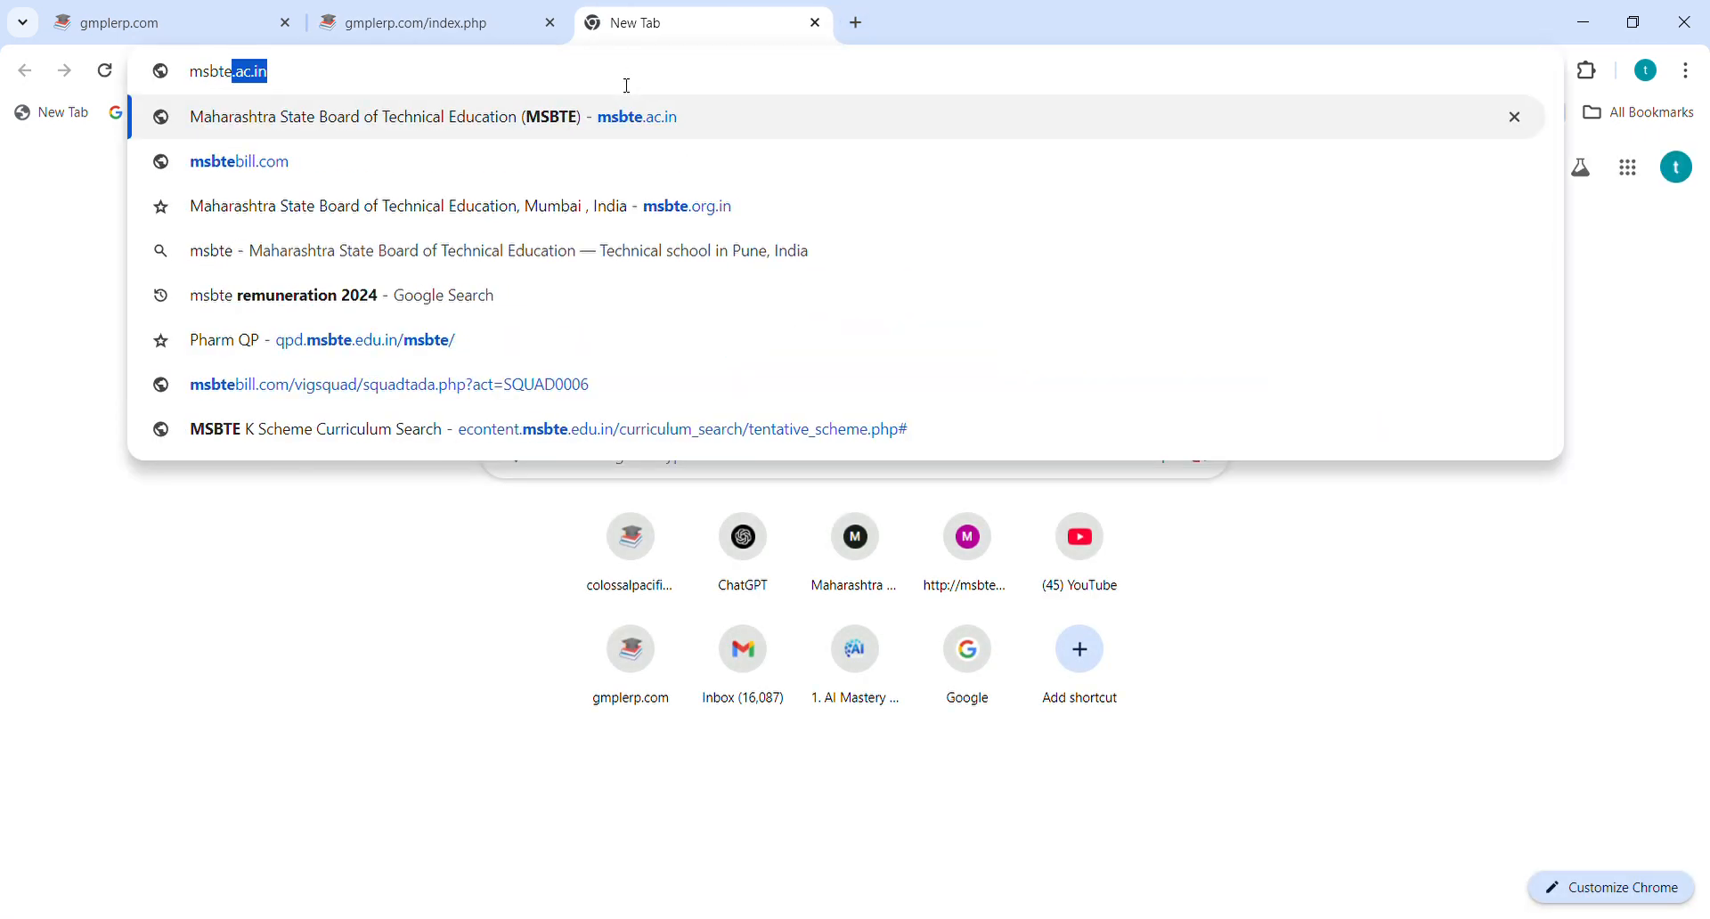
key(Return)
mouse_move(396, 335)
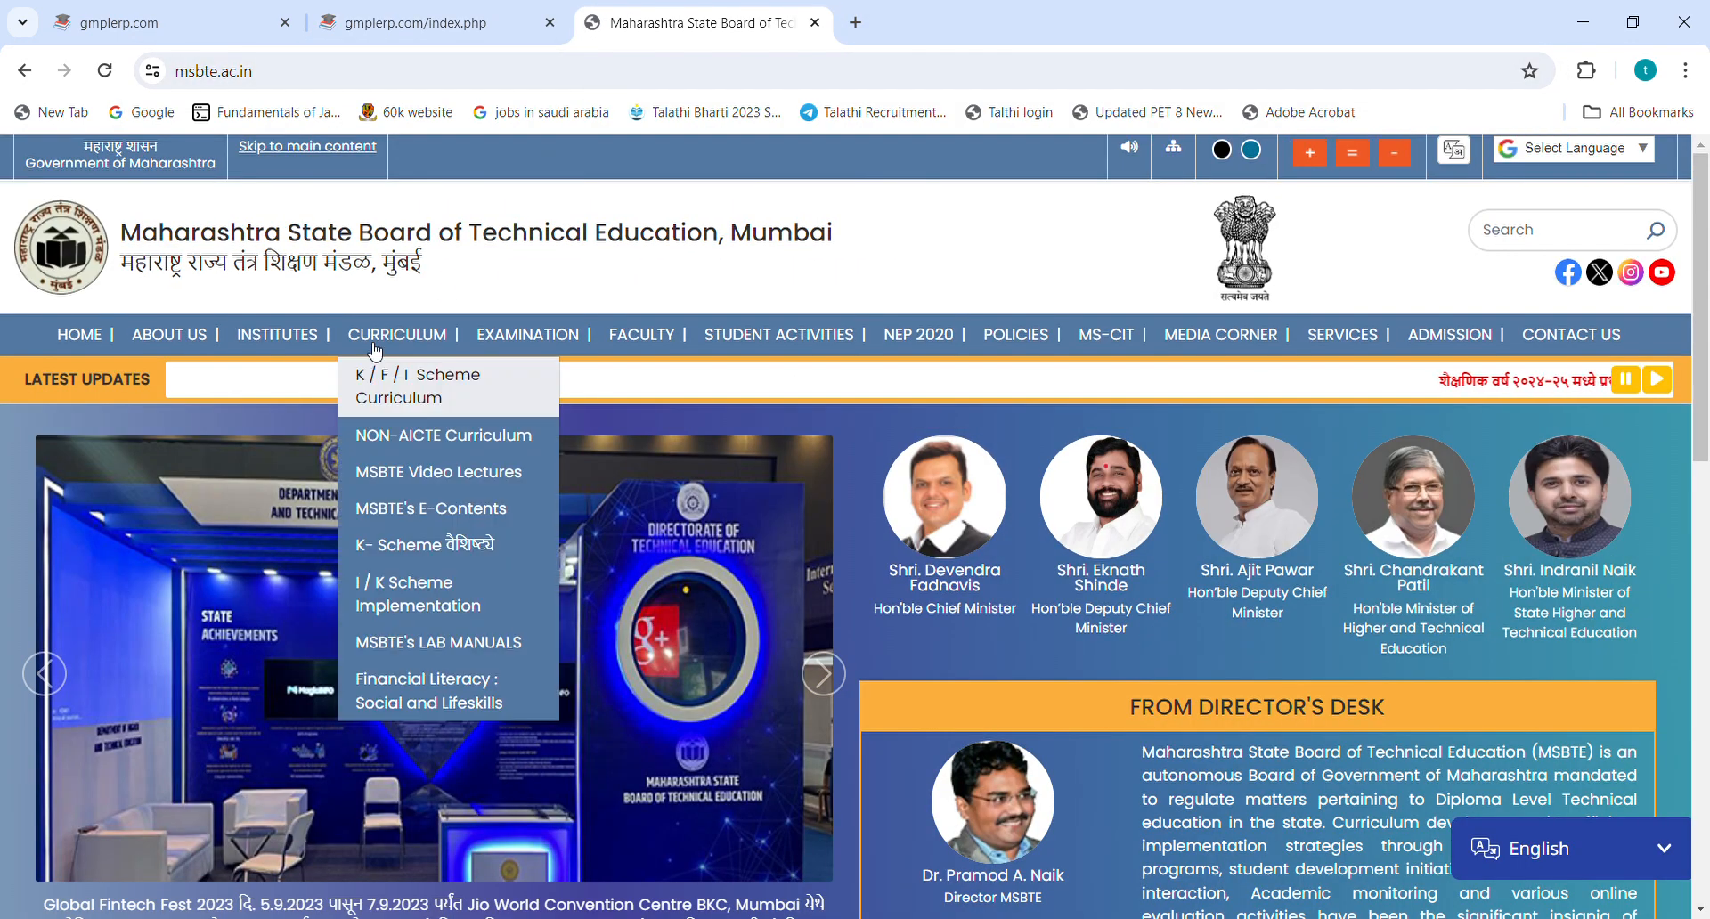
click(388, 381)
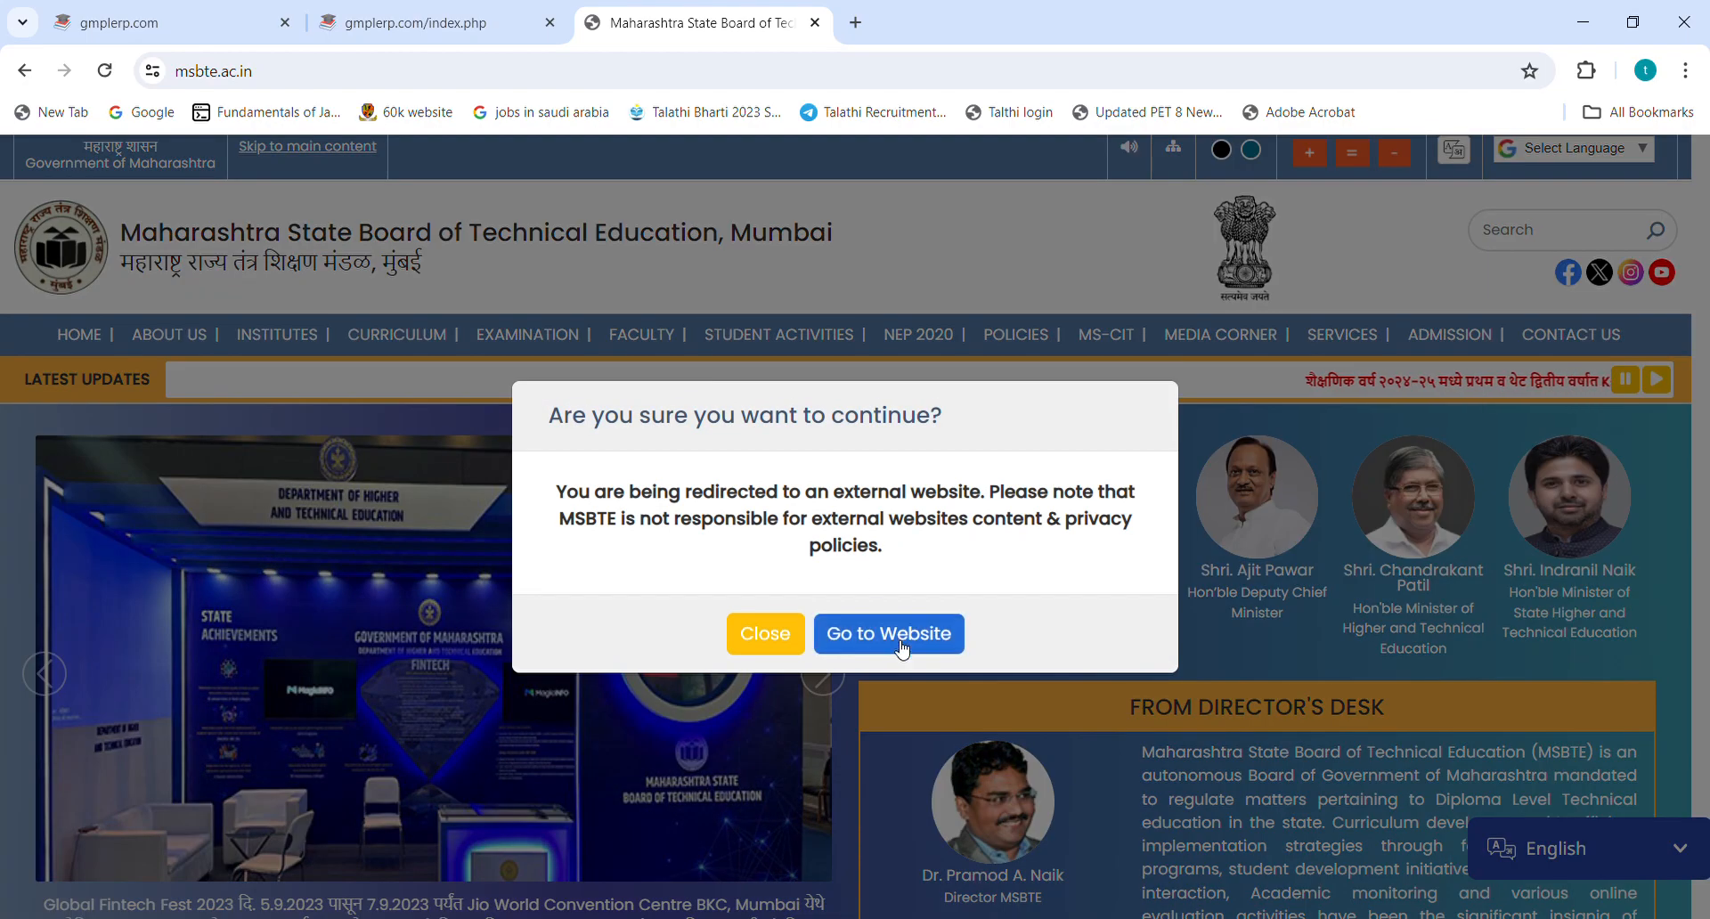
click(893, 632)
Set the scheme to K (Regular Diploma) and the programme to AN-Diploma In Artificial Intelligence and Machine Learning.
click(583, 478)
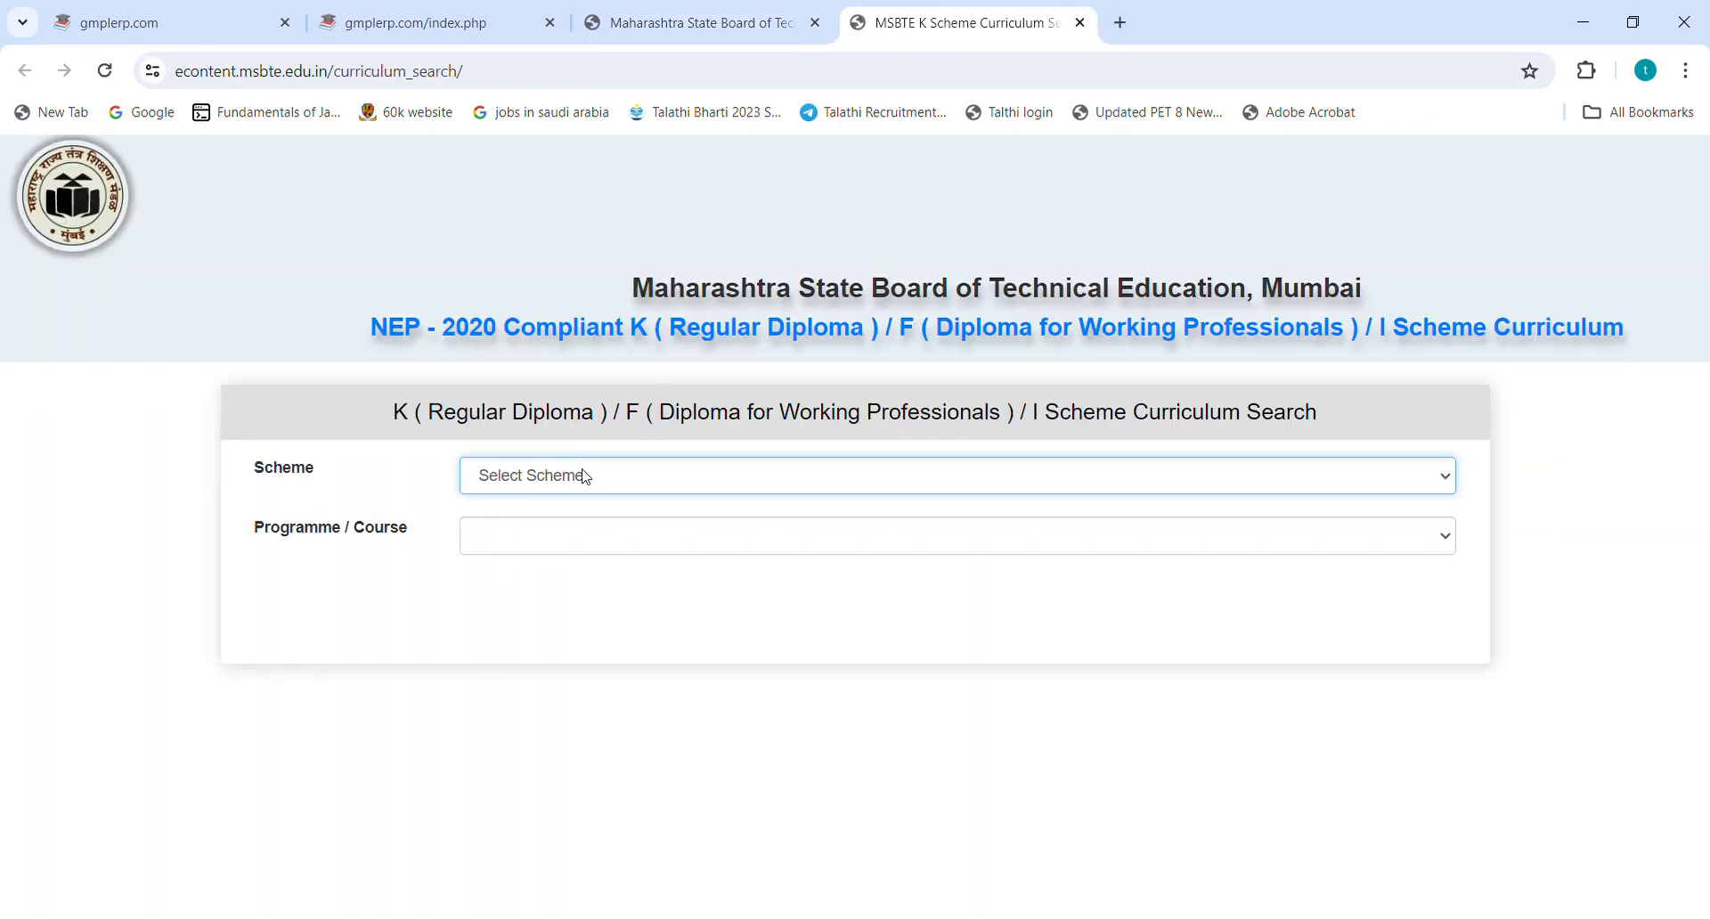
click(554, 534)
click(544, 549)
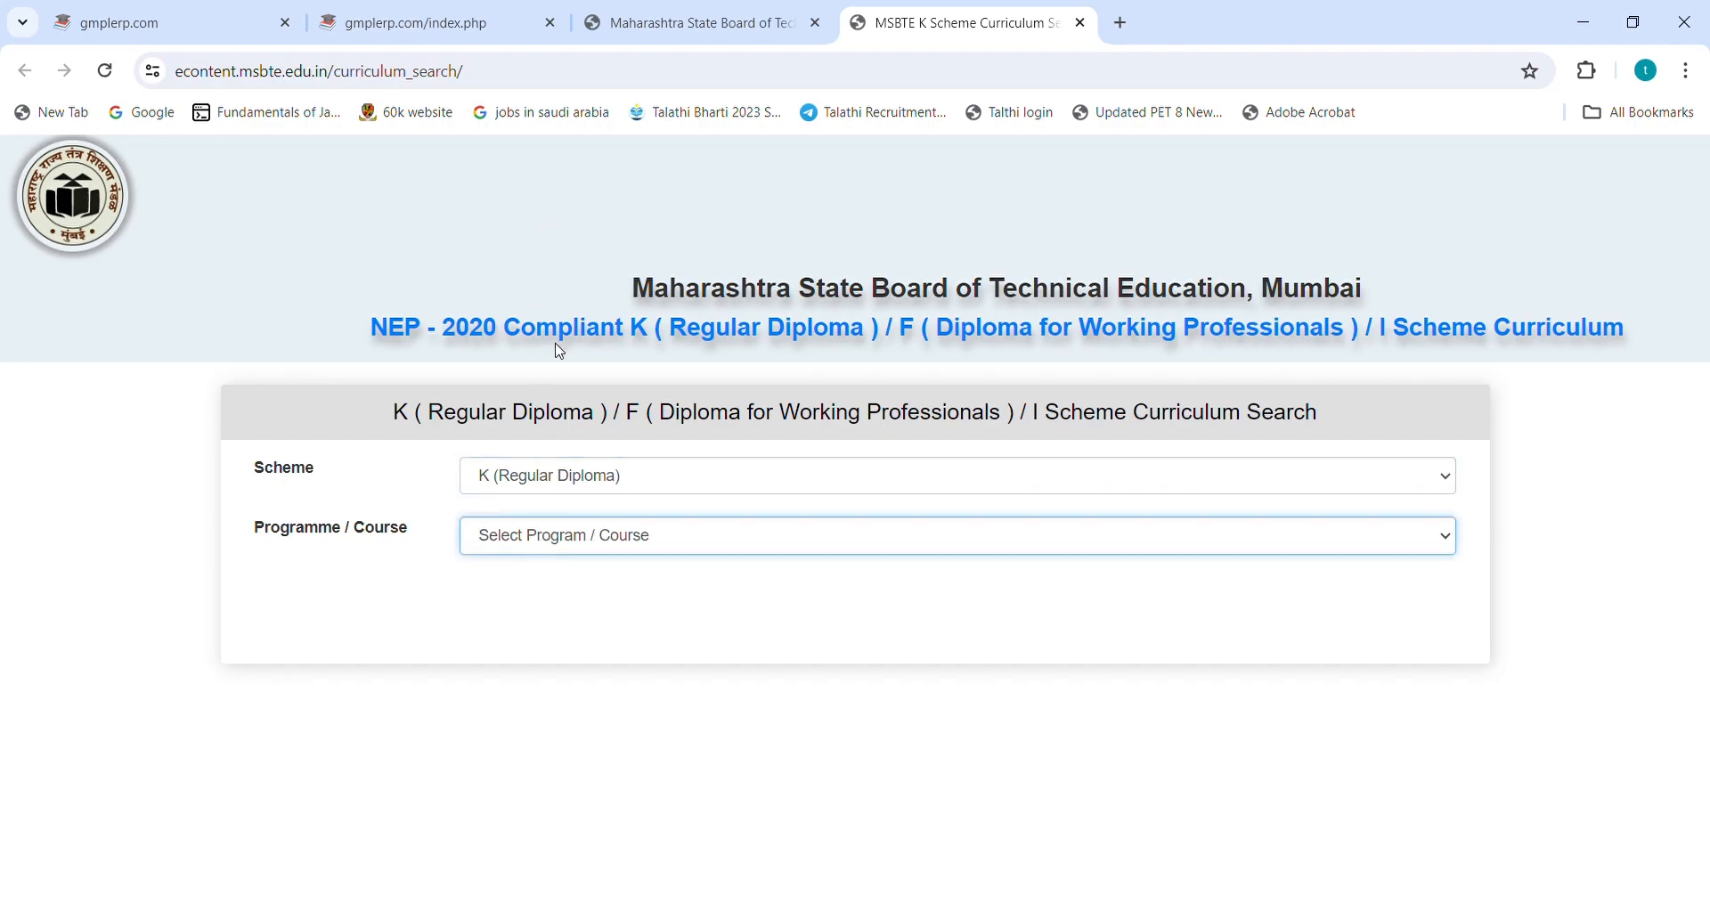
key(Down)
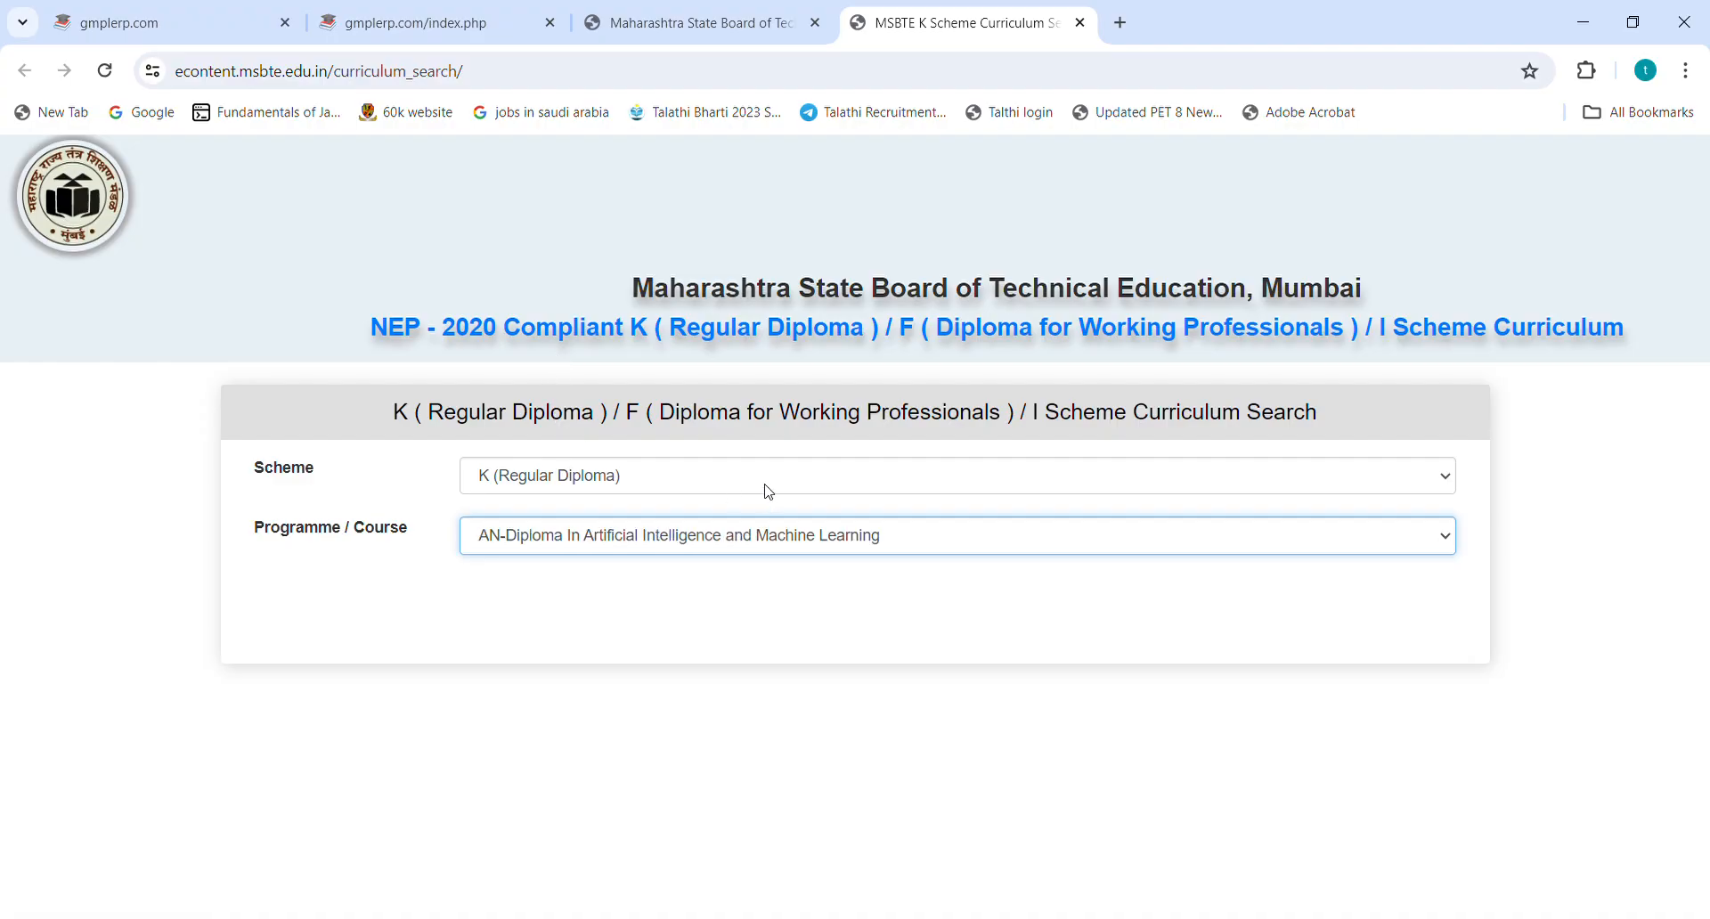
Open the JAVA PROGRAMMING curriculum, course code 314317, from the fourth-semester scheme and dismiss the print dialog.
scroll(763, 477, down, 10)
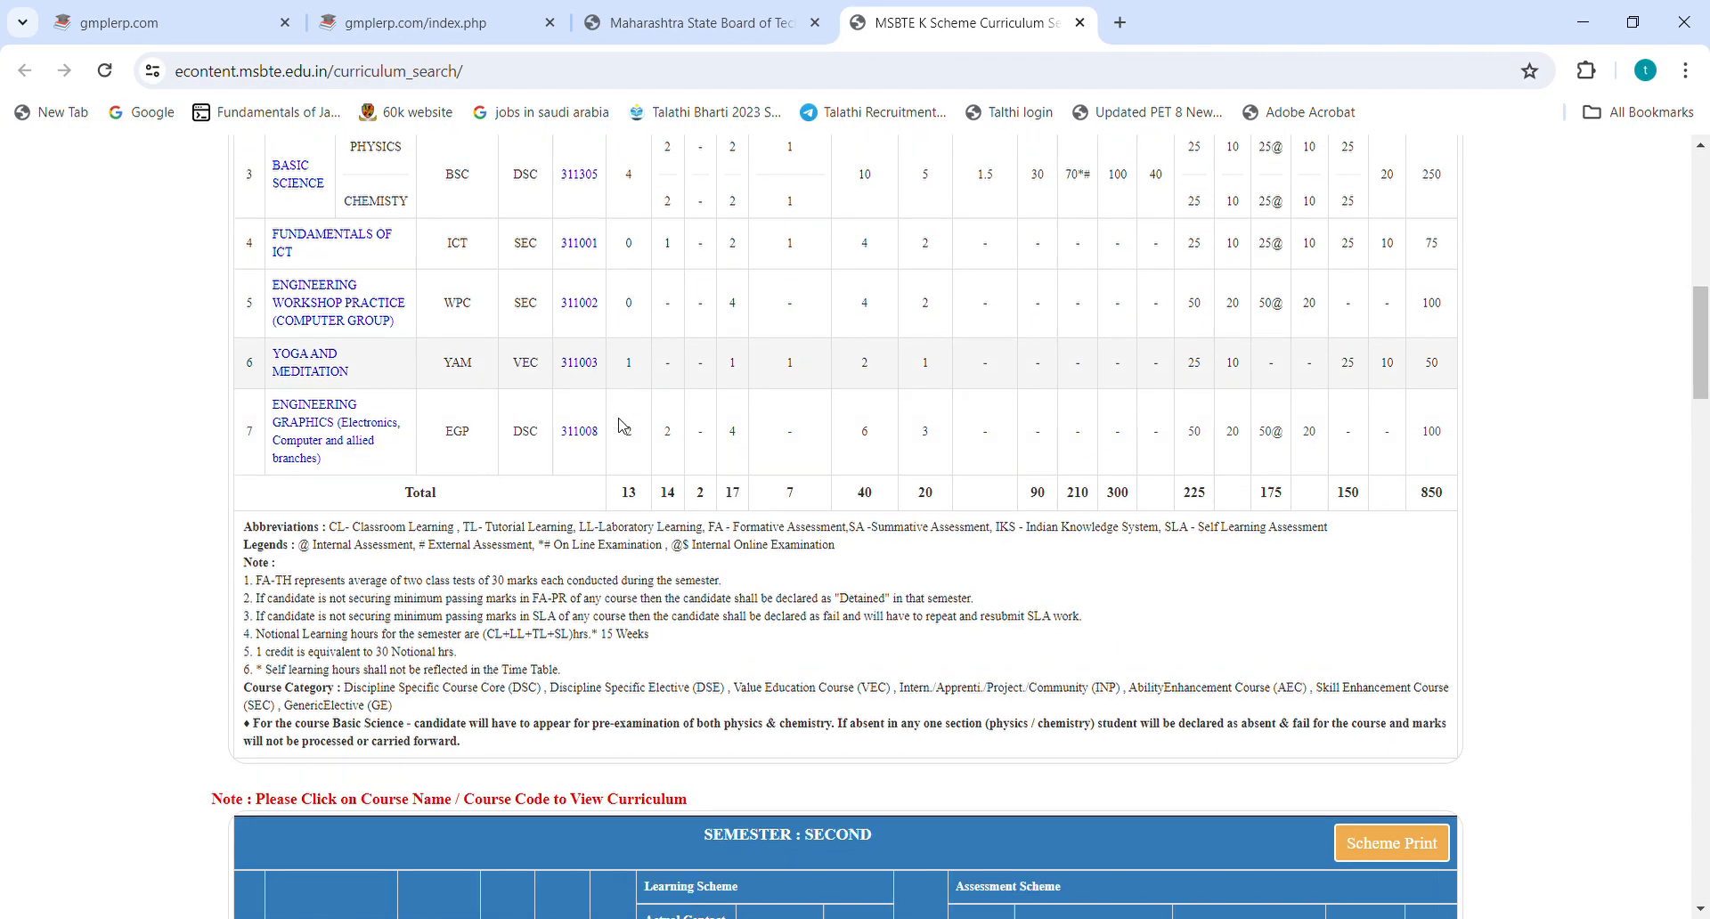
scroll(622, 425, down, 15)
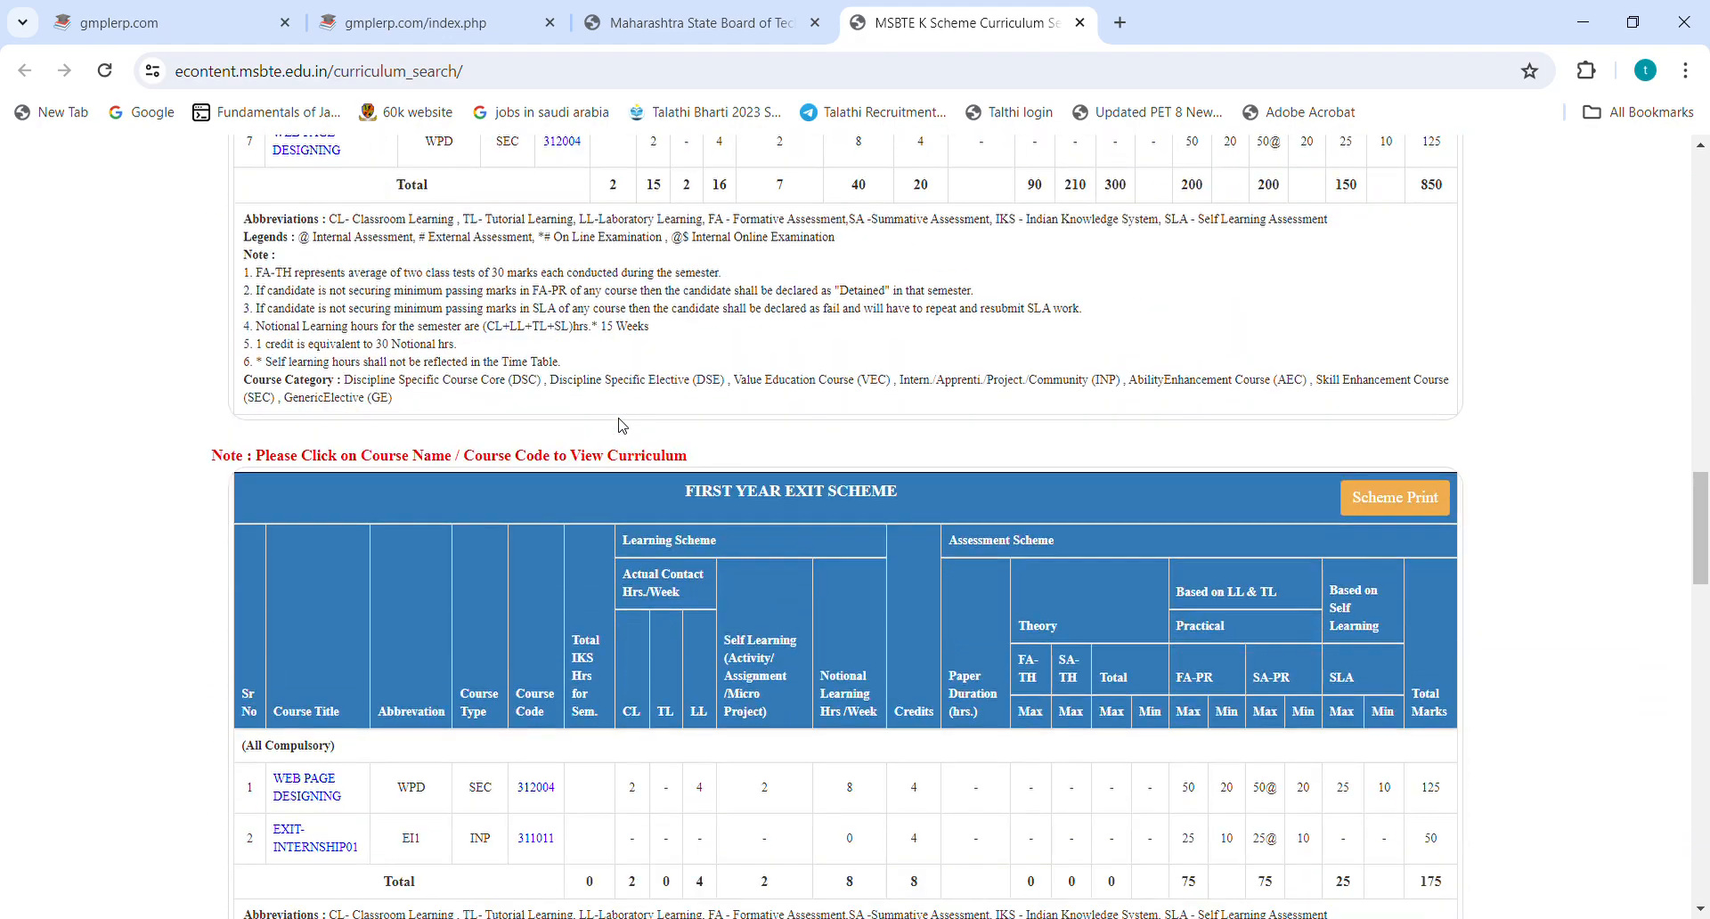
scroll(621, 425, down, 11)
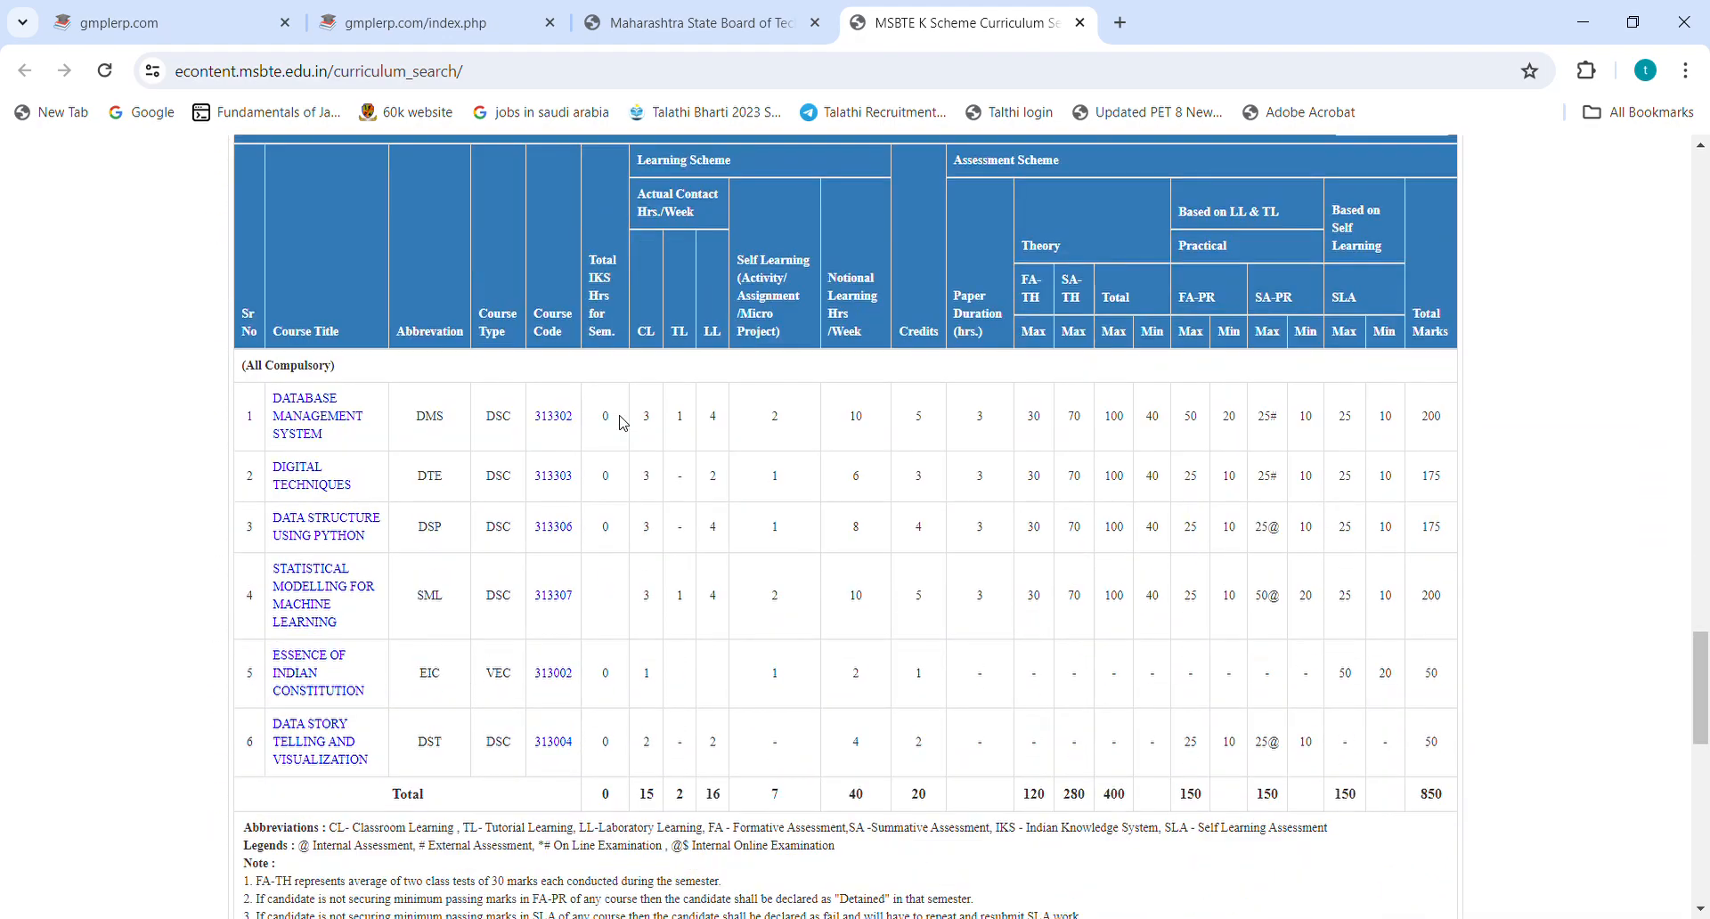
scroll(463, 431, down, 5)
scroll(463, 431, up, 2)
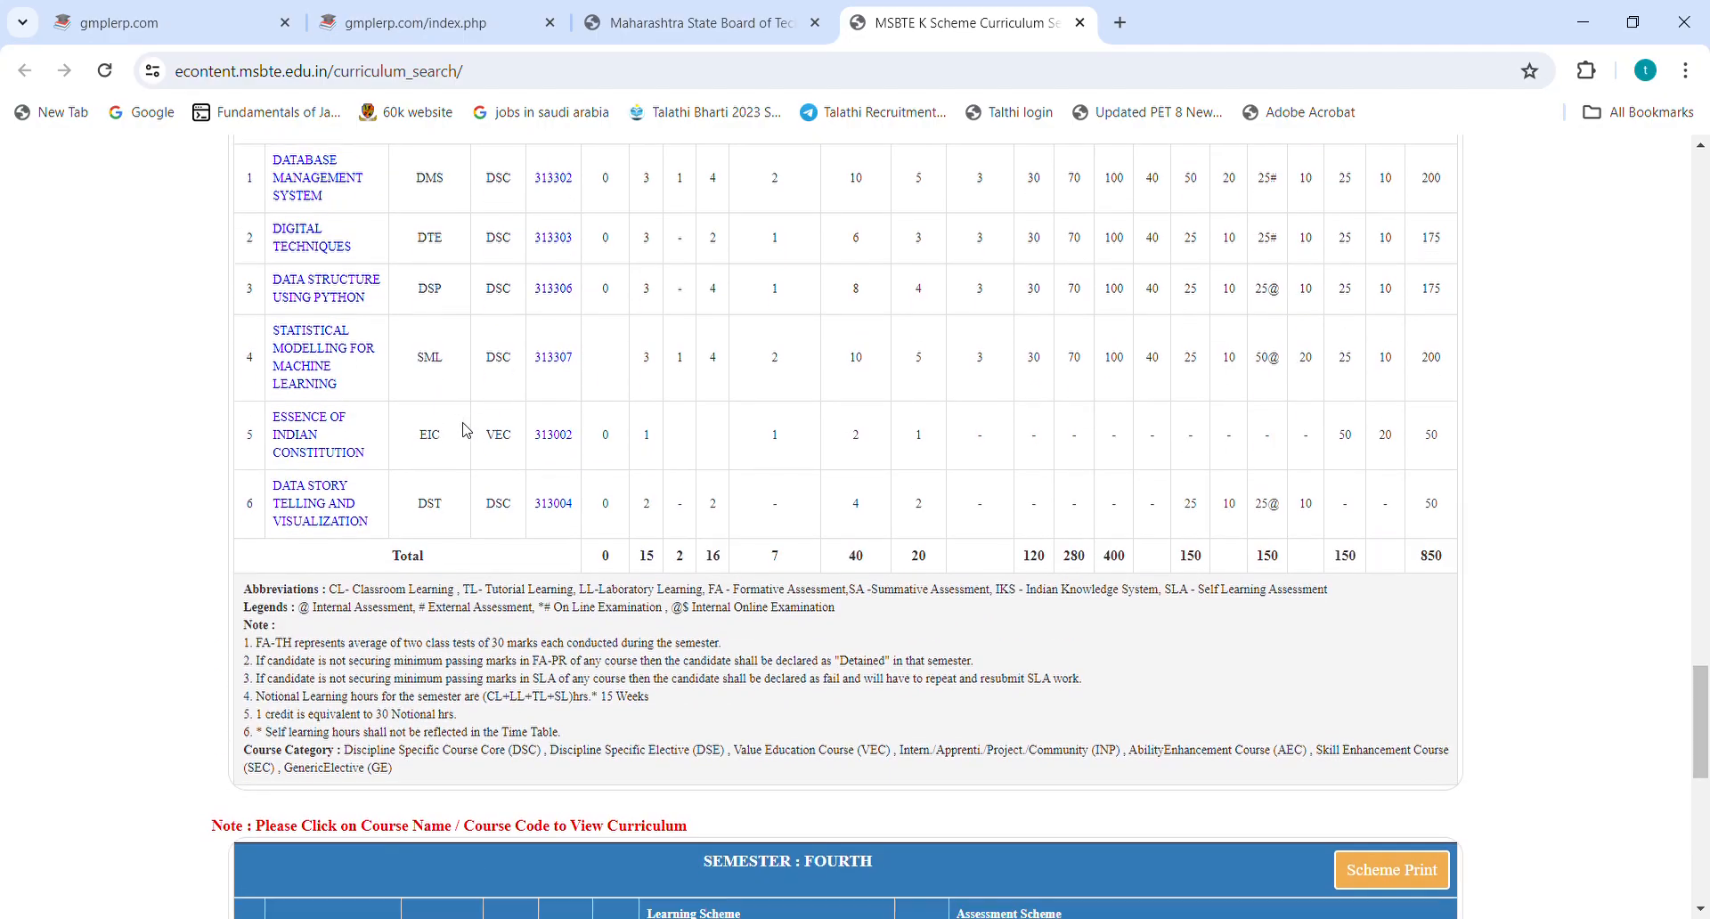
scroll(463, 429, down, 8)
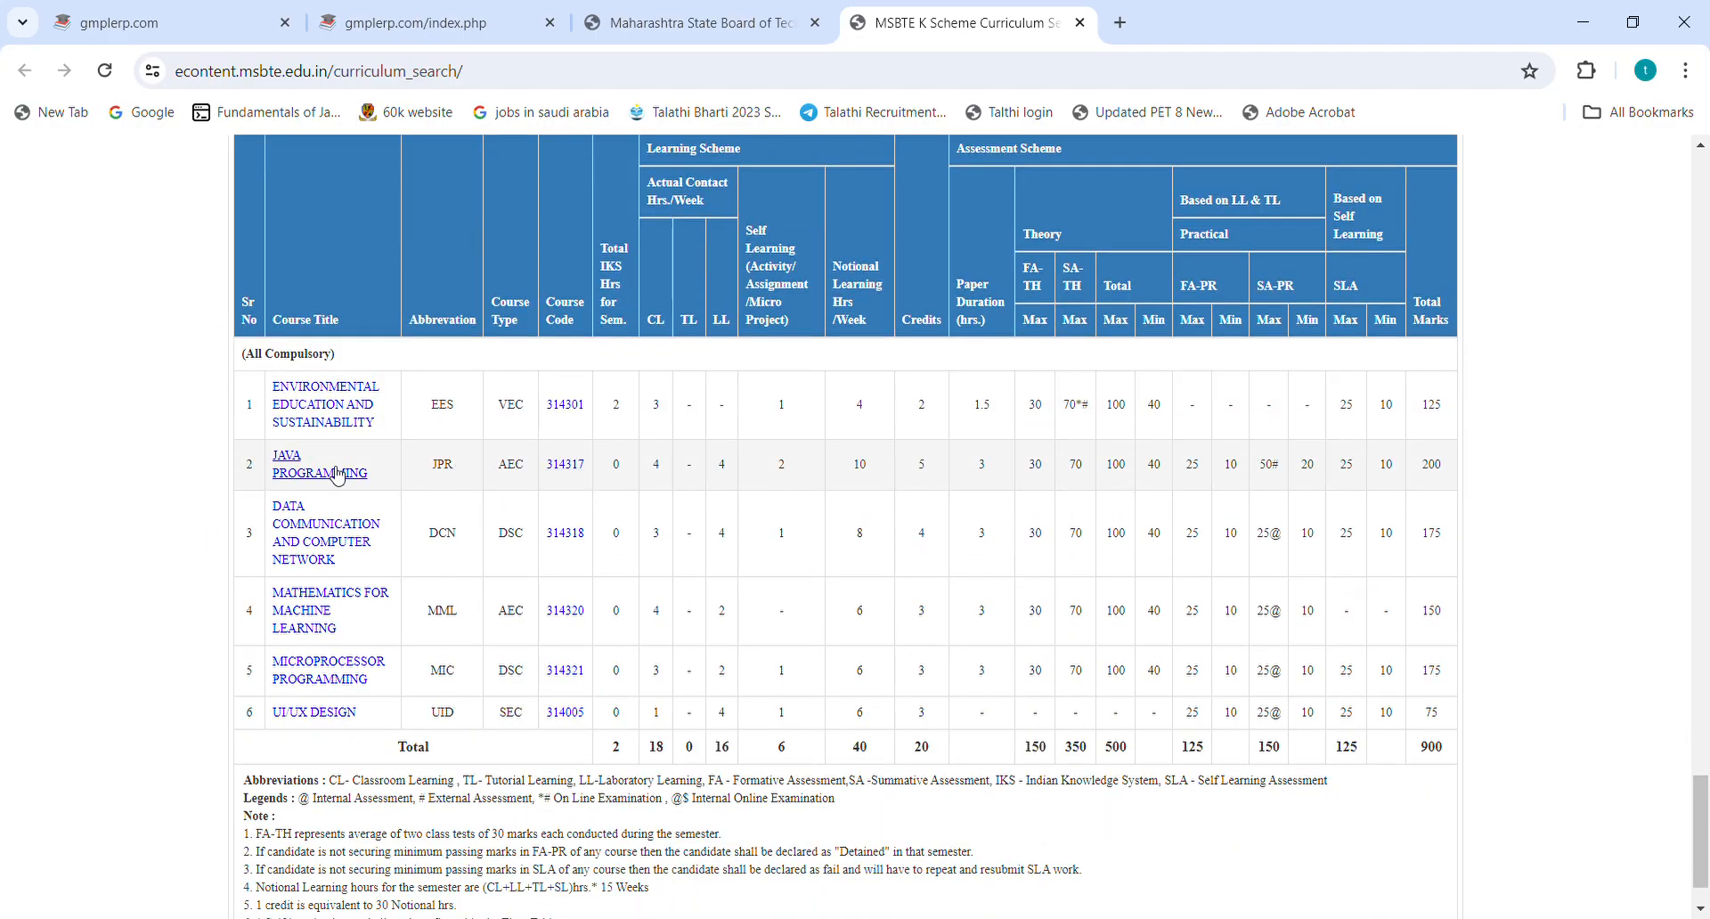
click(330, 473)
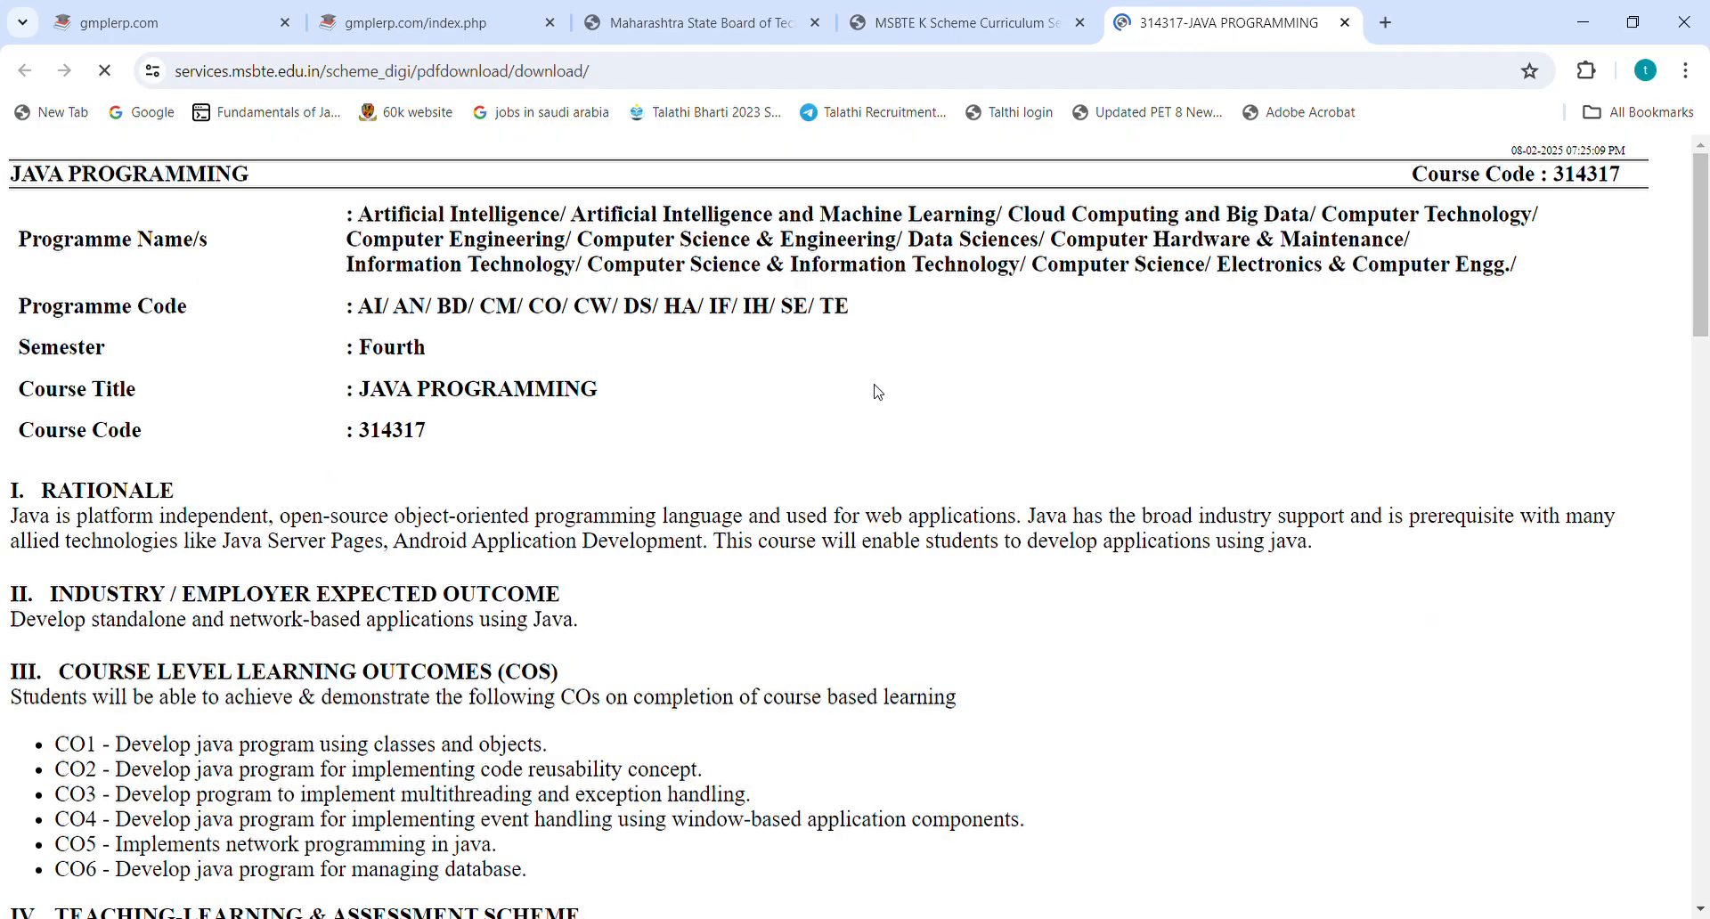
scroll(467, 243, down, 4)
scroll(467, 244, up, 2)
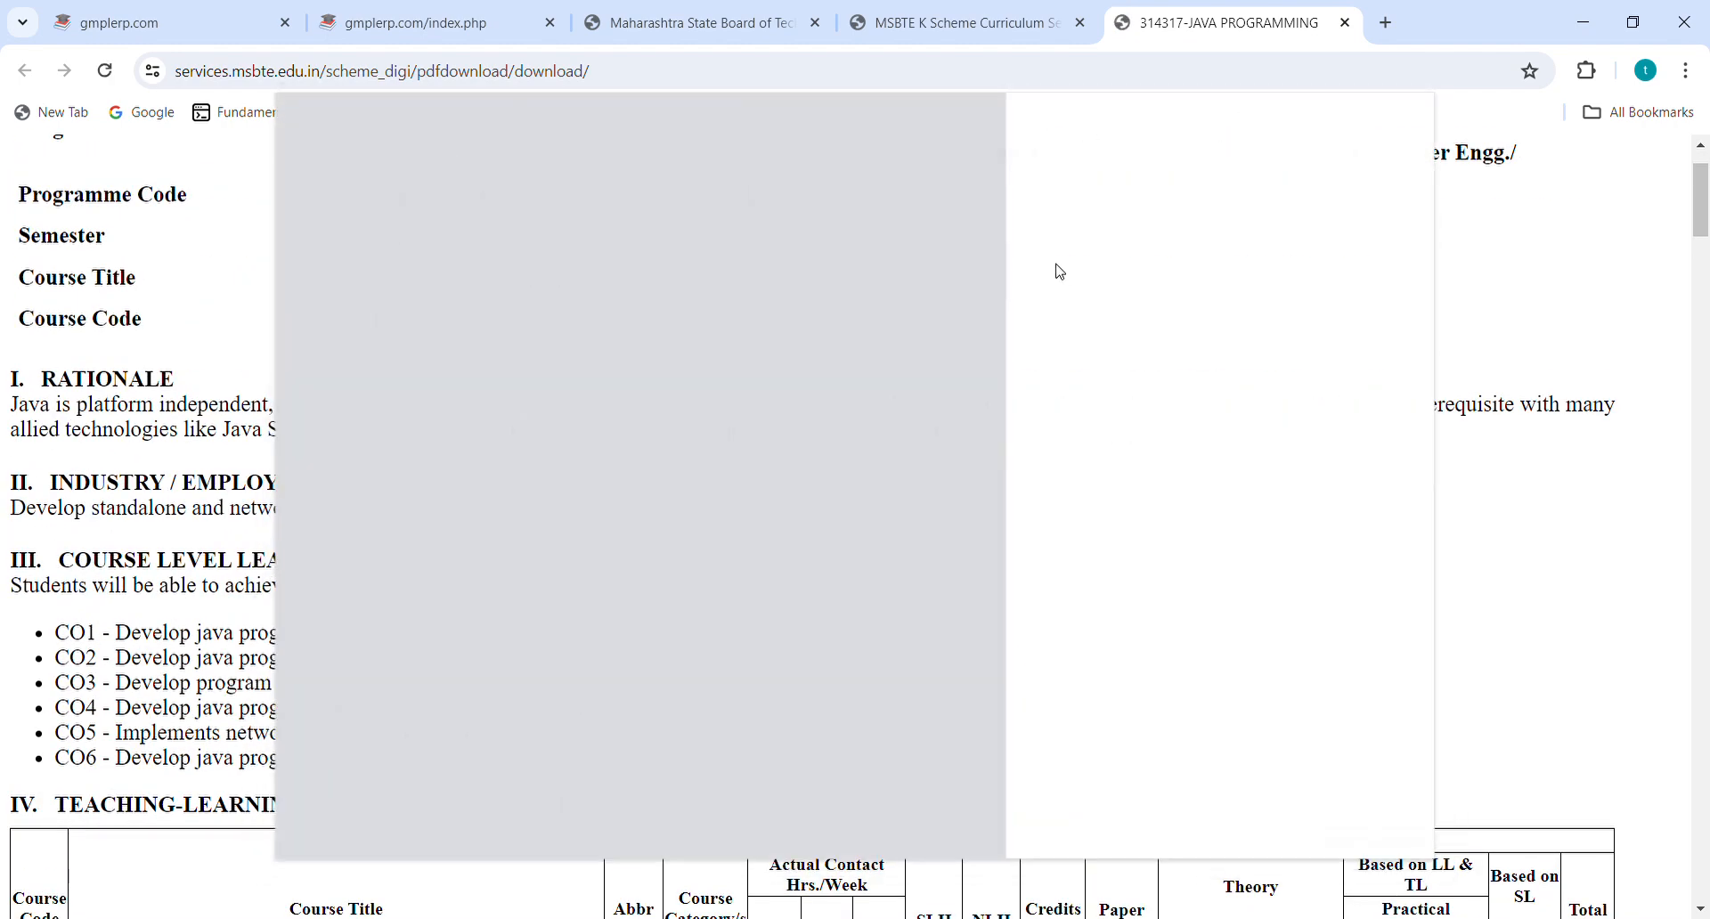
click(1368, 814)
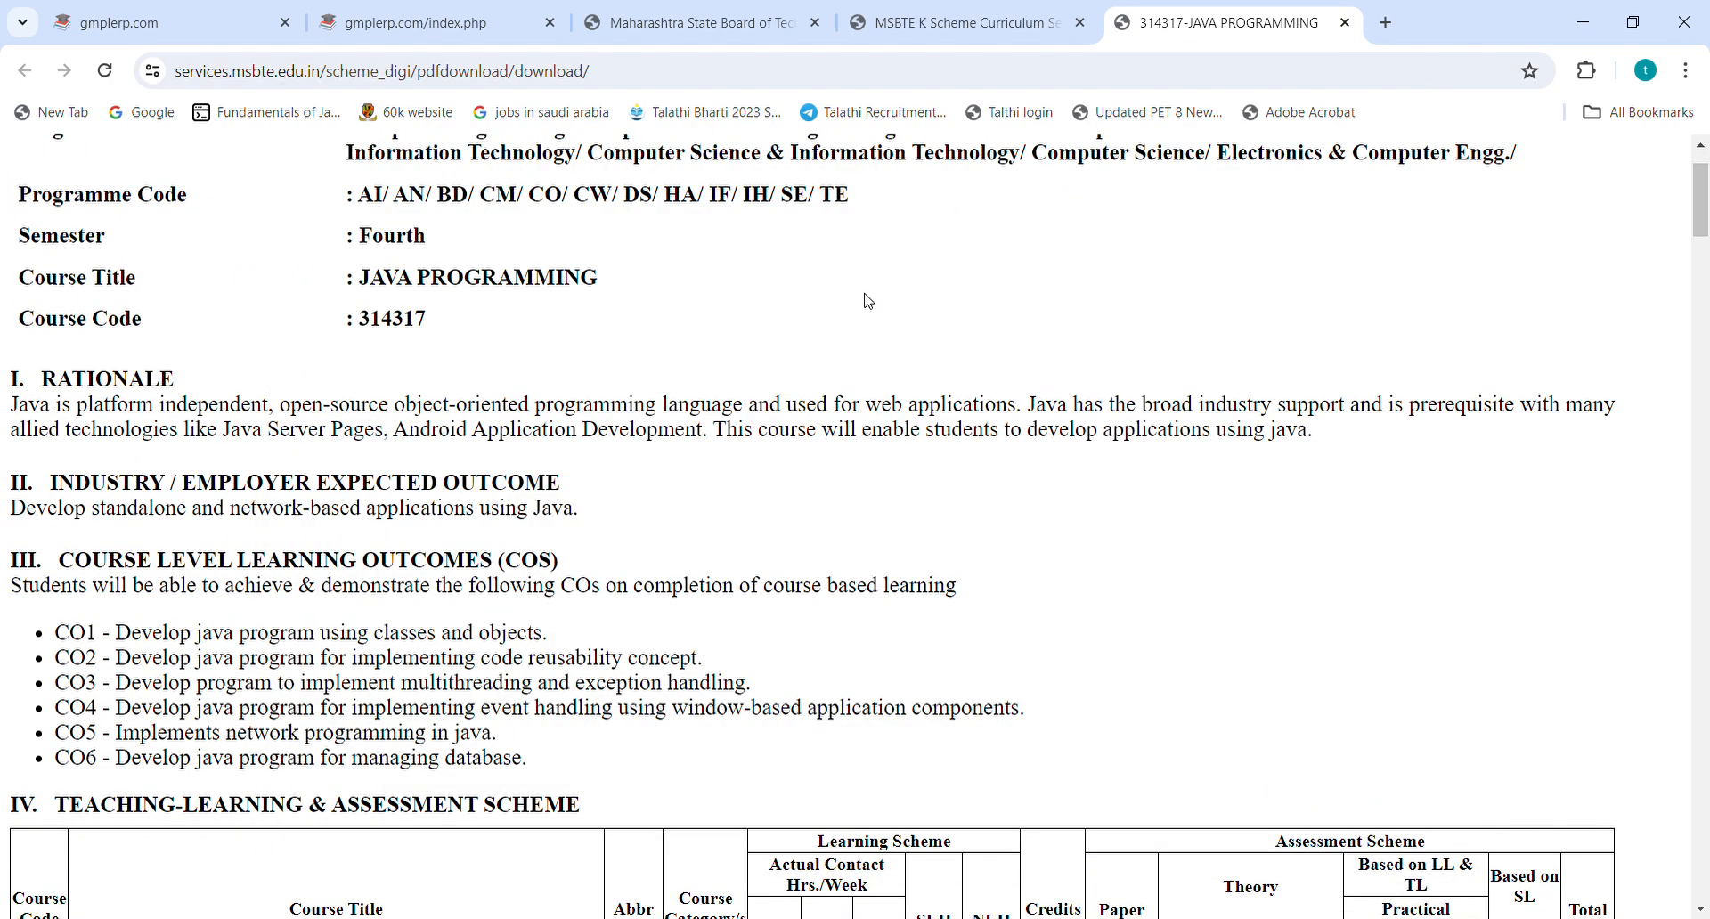
Check the grand total of learning hours in the curriculum's specification table and return to the ERP lectures page.
scroll(868, 300, down, 10)
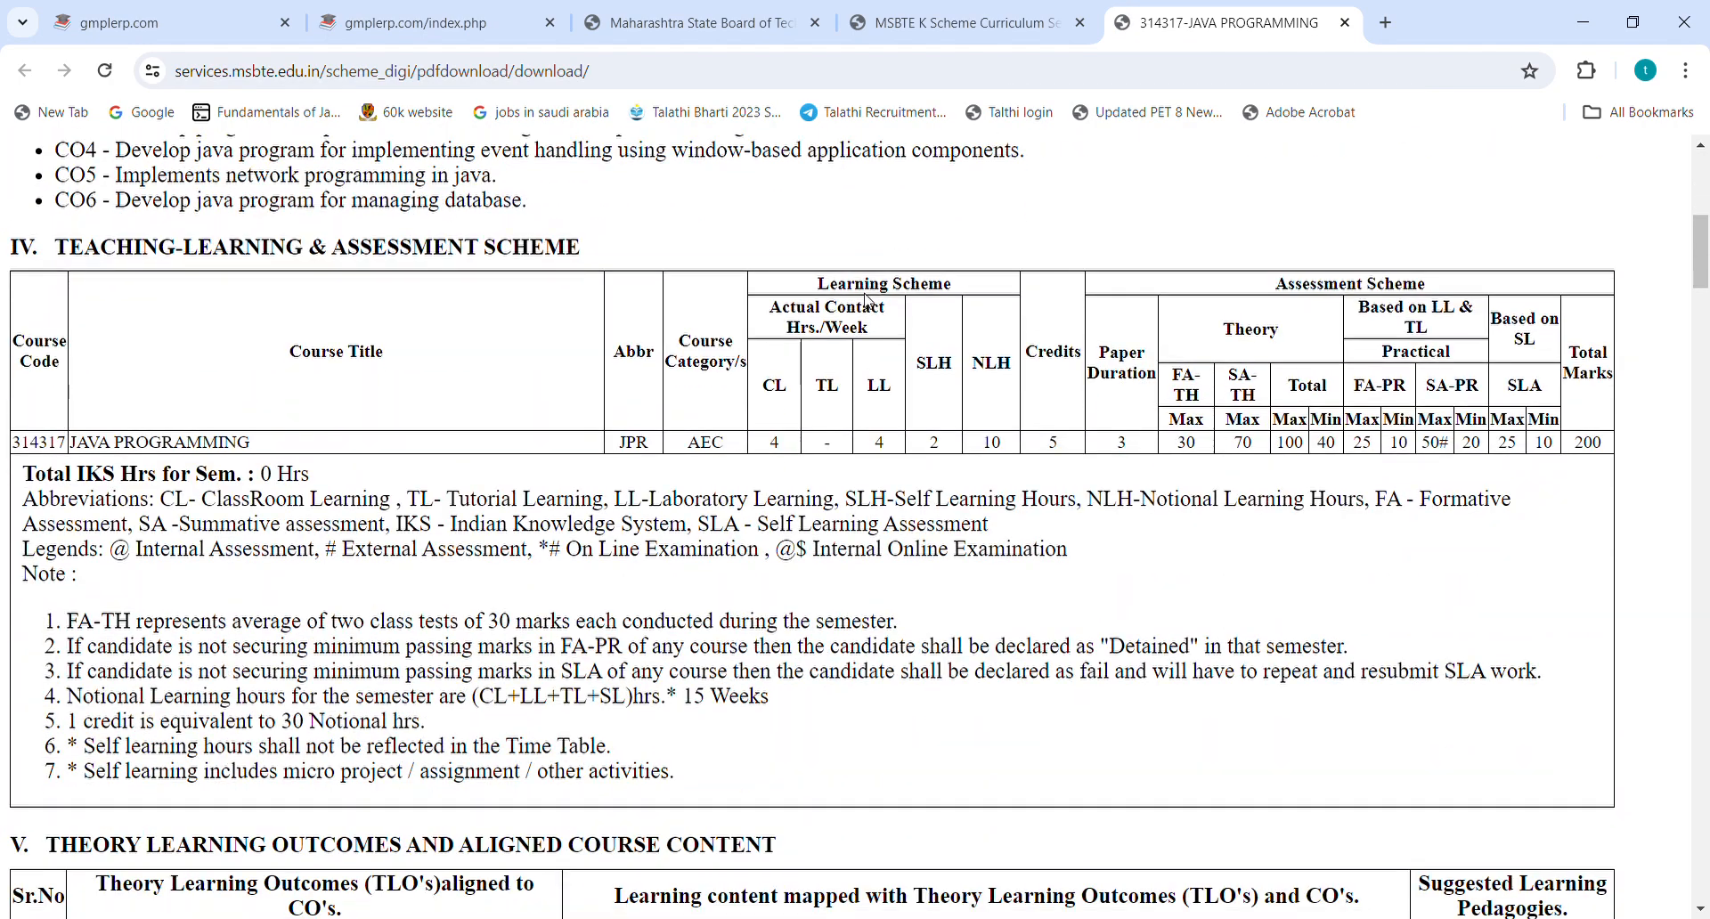
scroll(868, 300, down, 10)
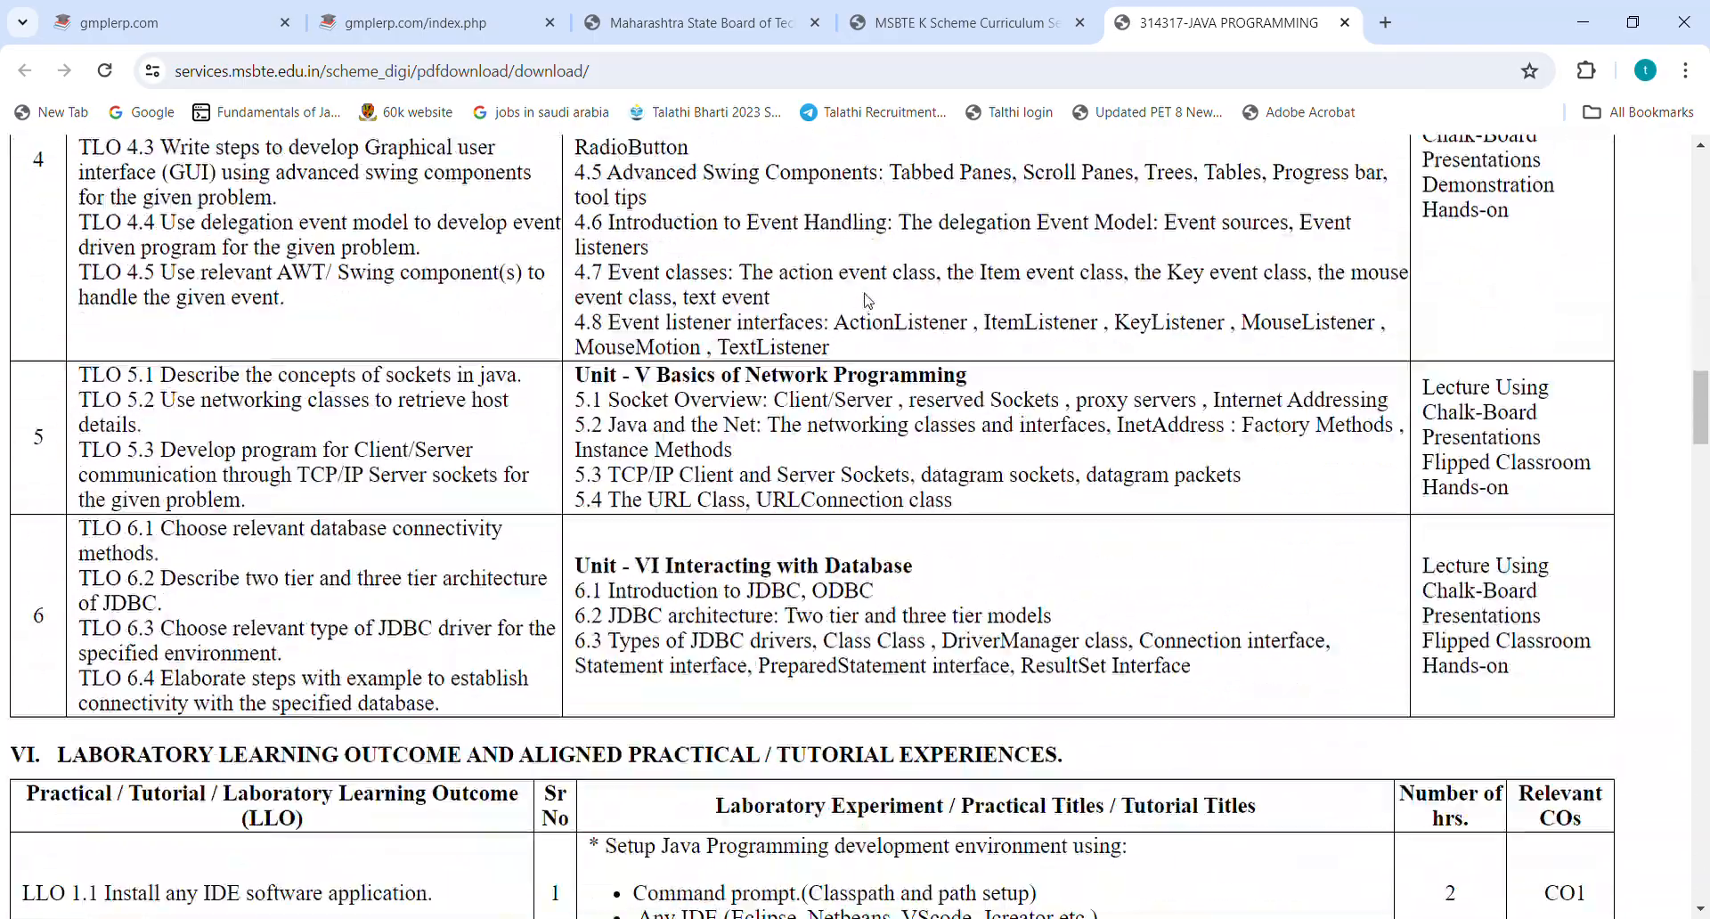
scroll(868, 300, down, 10)
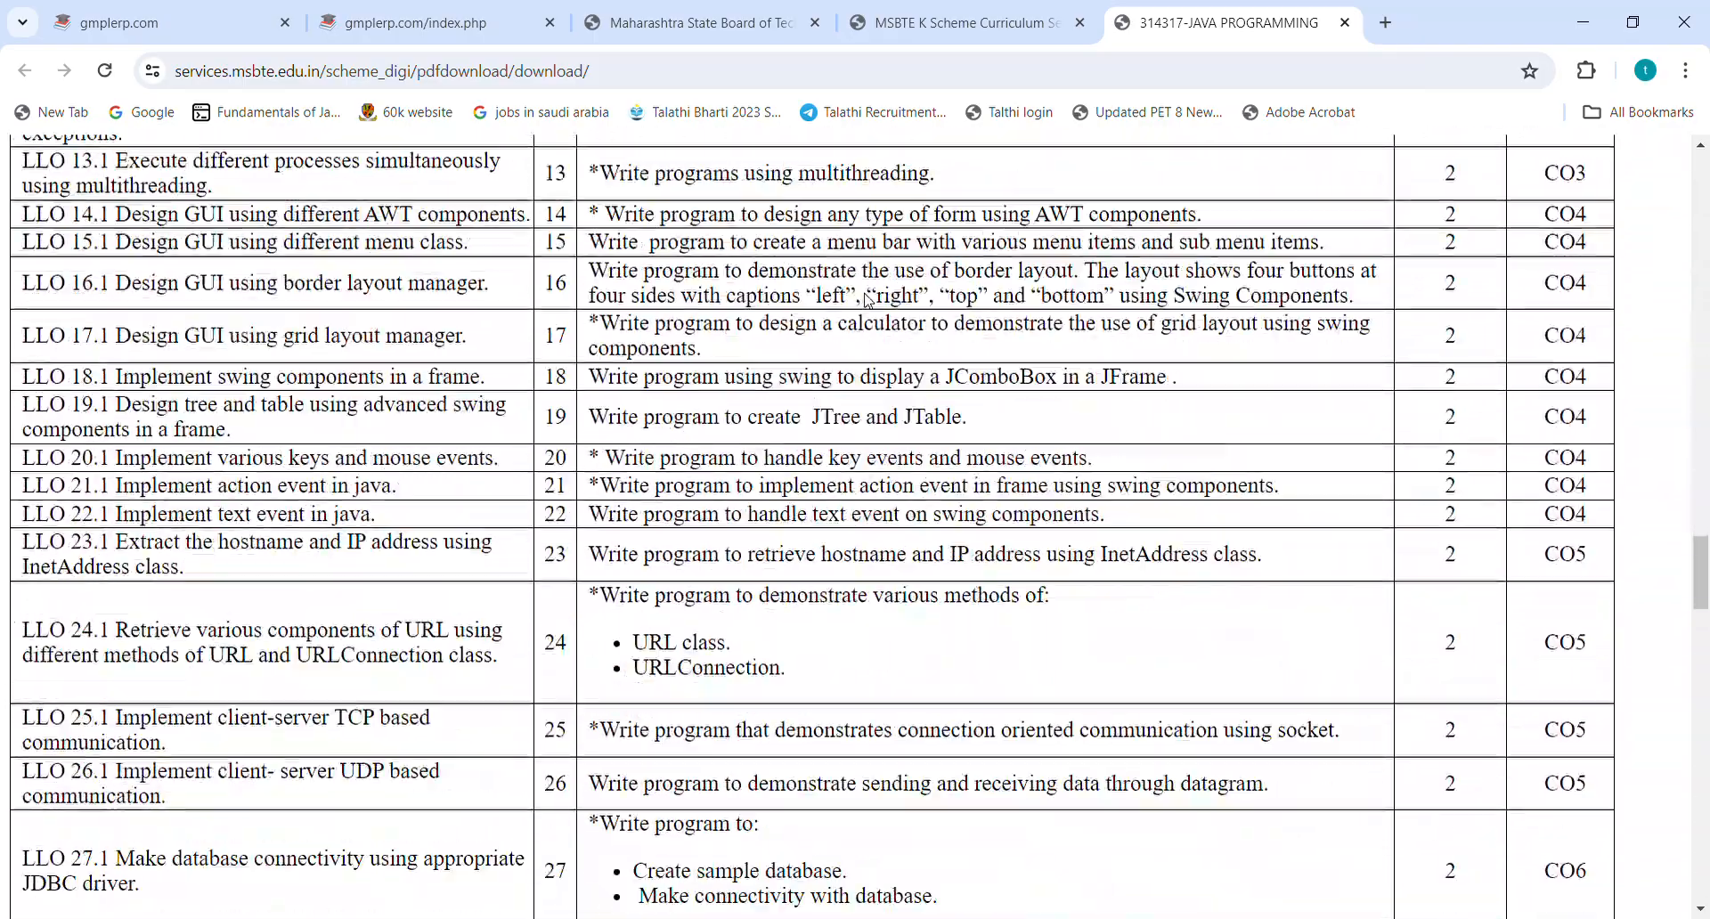
scroll(868, 300, down, 10)
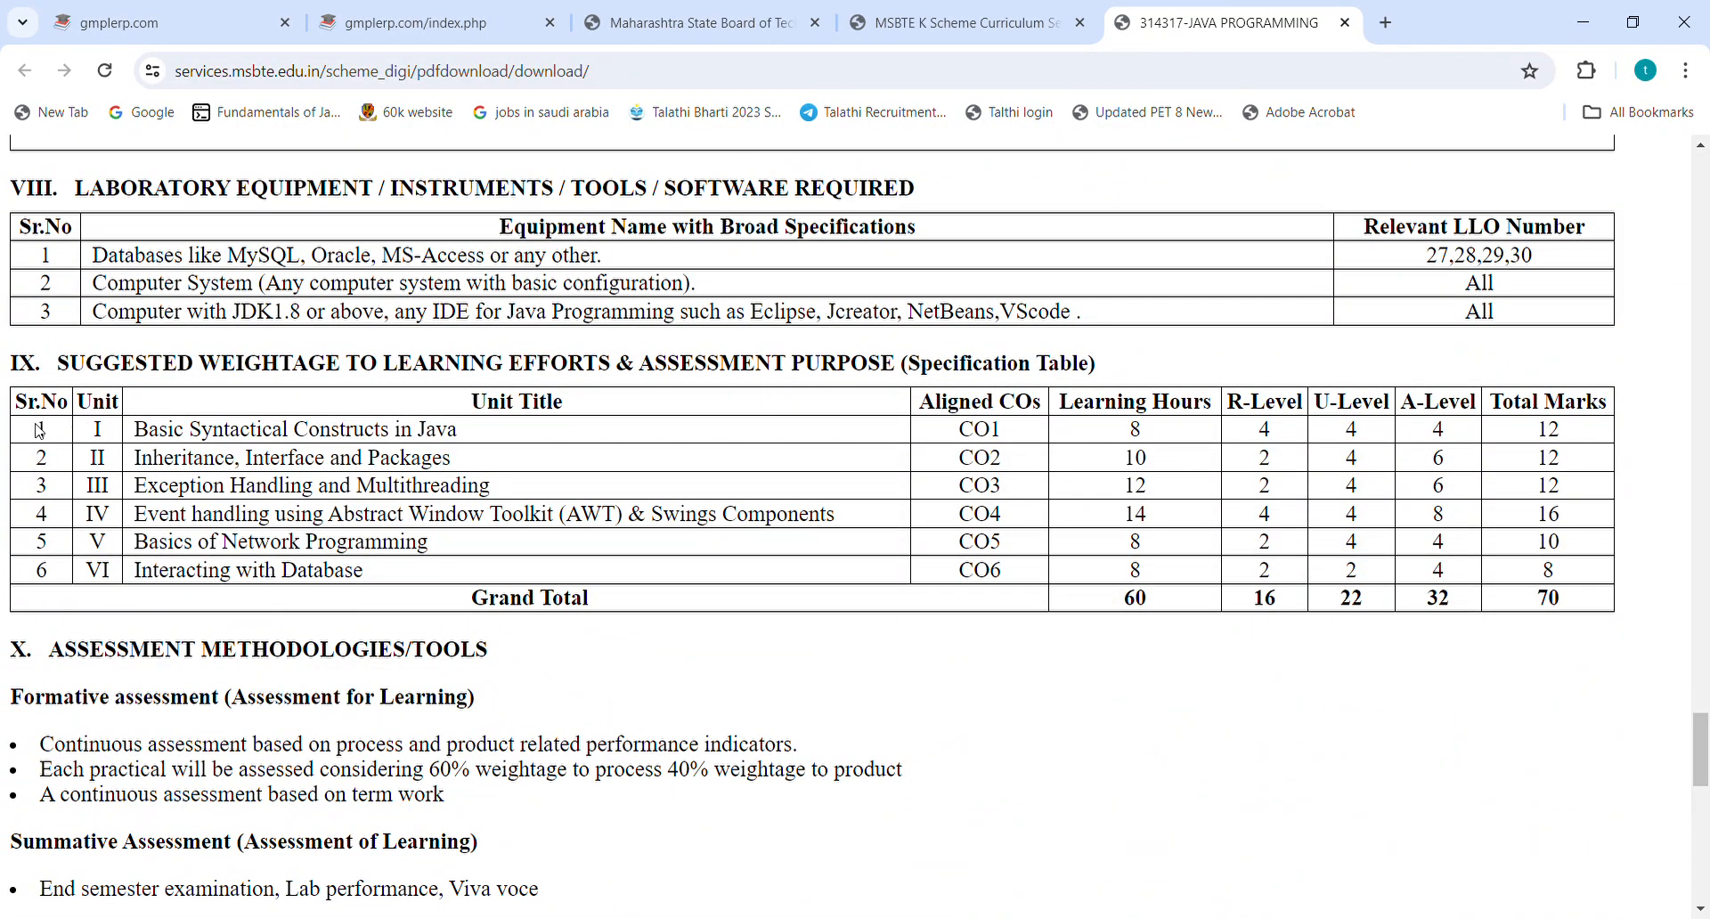
drag(1153, 603, 1122, 506)
click(1174, 609)
double_click(1138, 601)
drag(462, 606, 1151, 615)
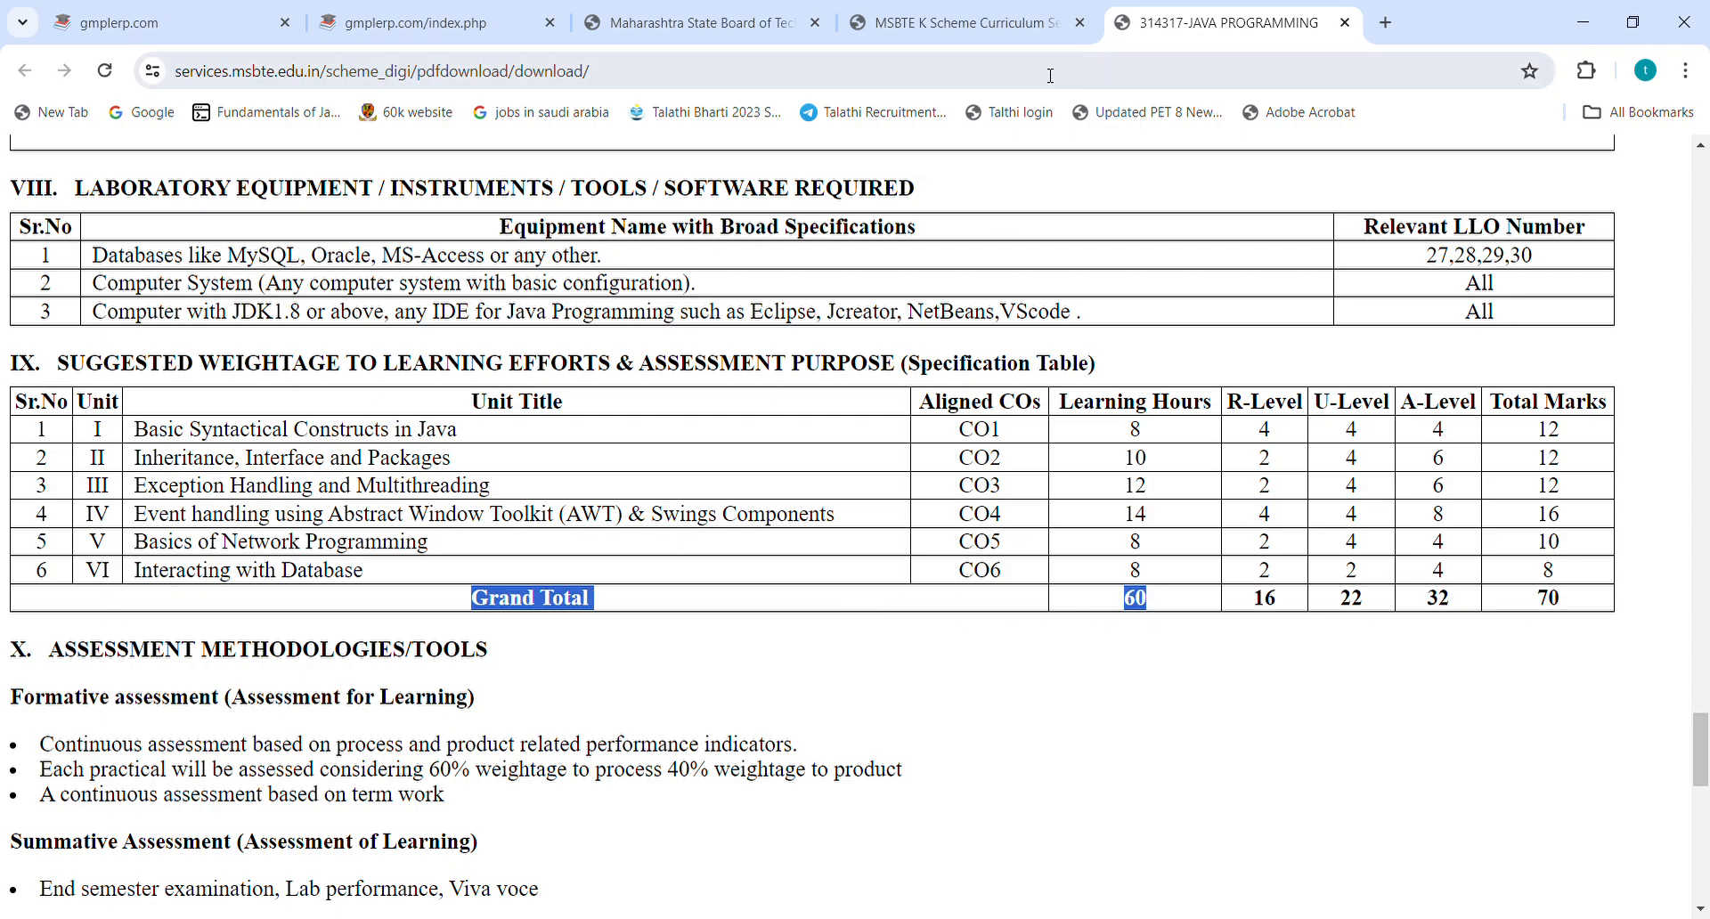
click(425, 28)
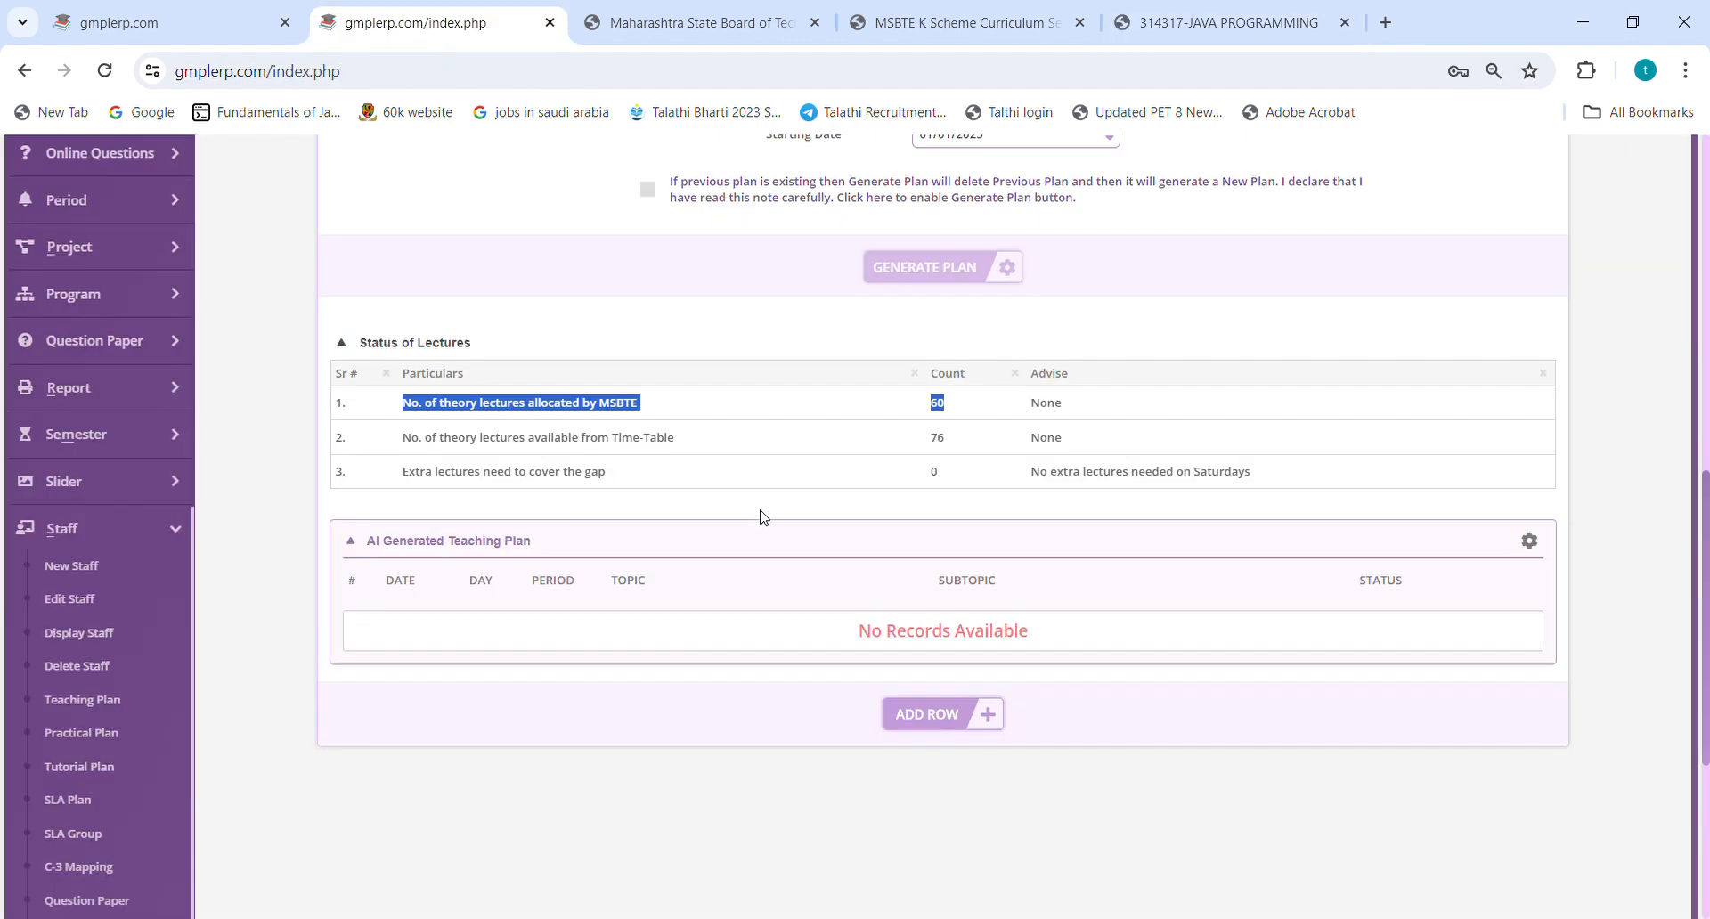
Compare the theory lectures allocated by MSBTE in the Status of Lectures table with the grand total in the JAVA PROGRAMMING curriculum.
drag(962, 407, 940, 411)
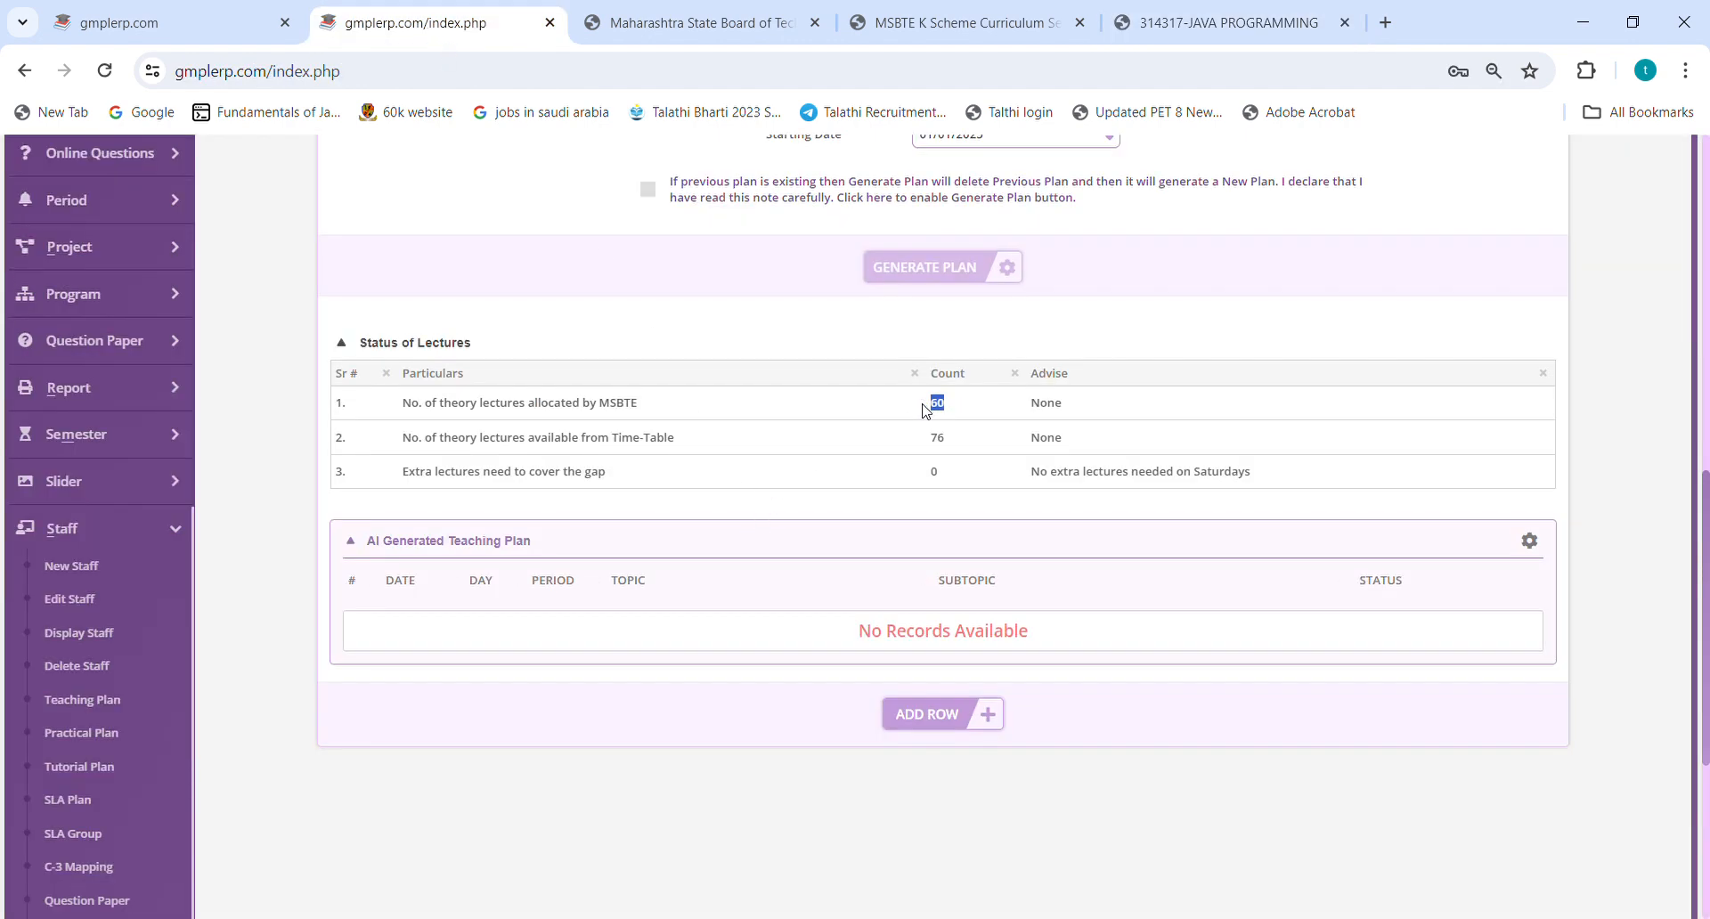
drag(804, 416, 398, 417)
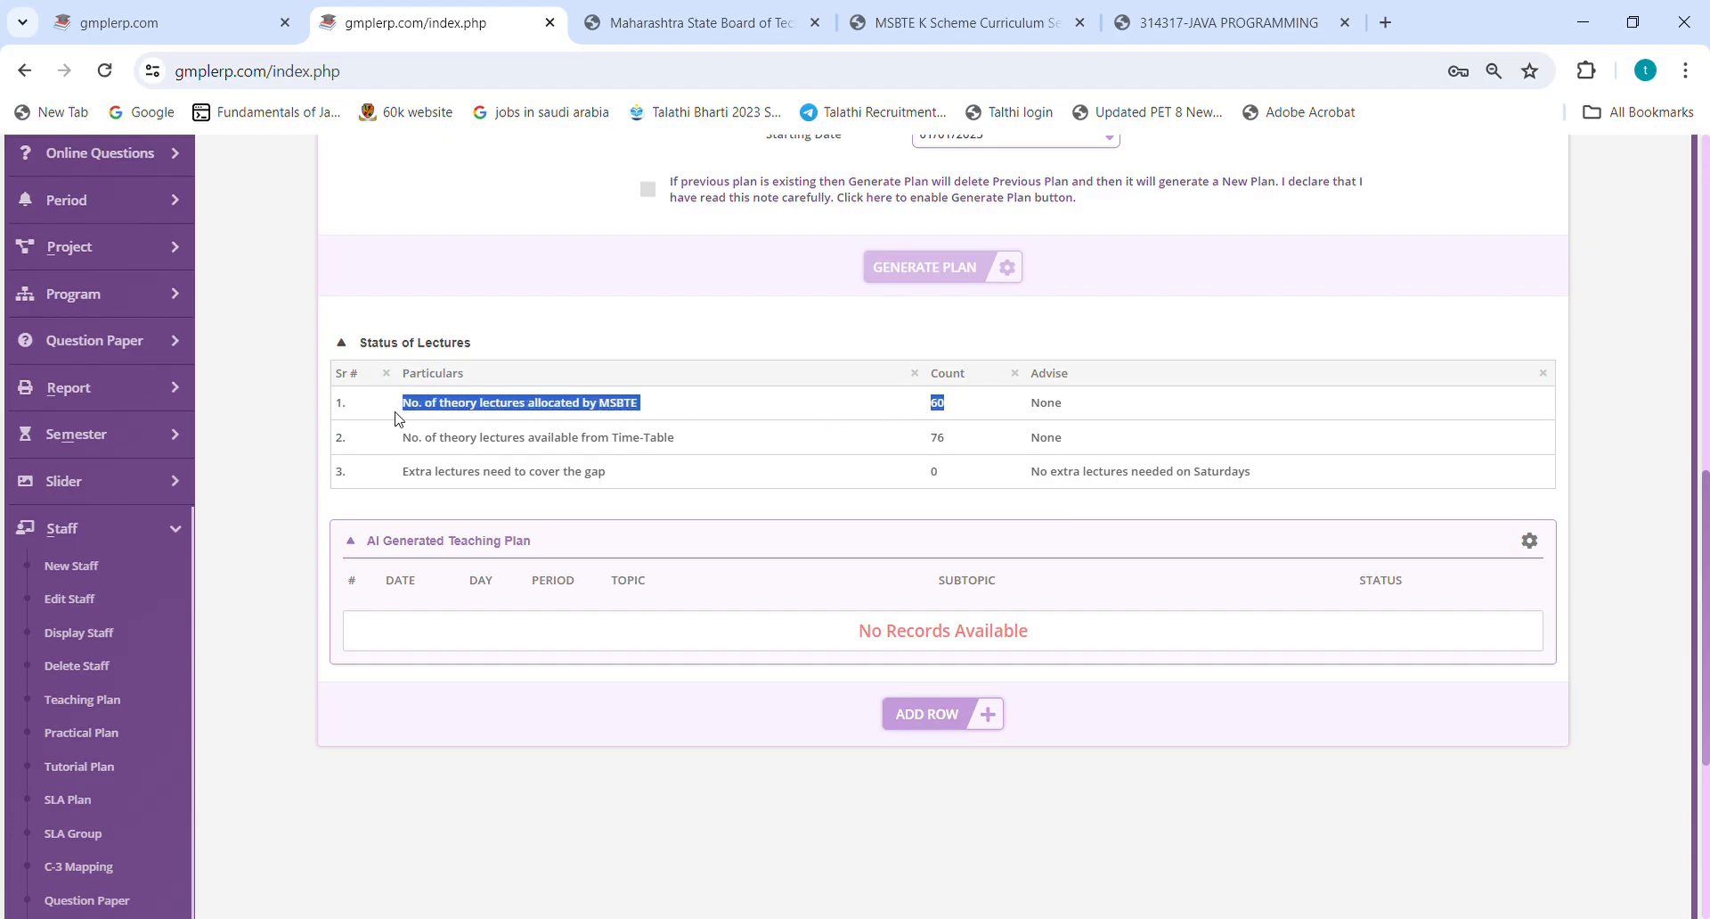
click(971, 405)
drag(968, 405, 394, 416)
click(1246, 25)
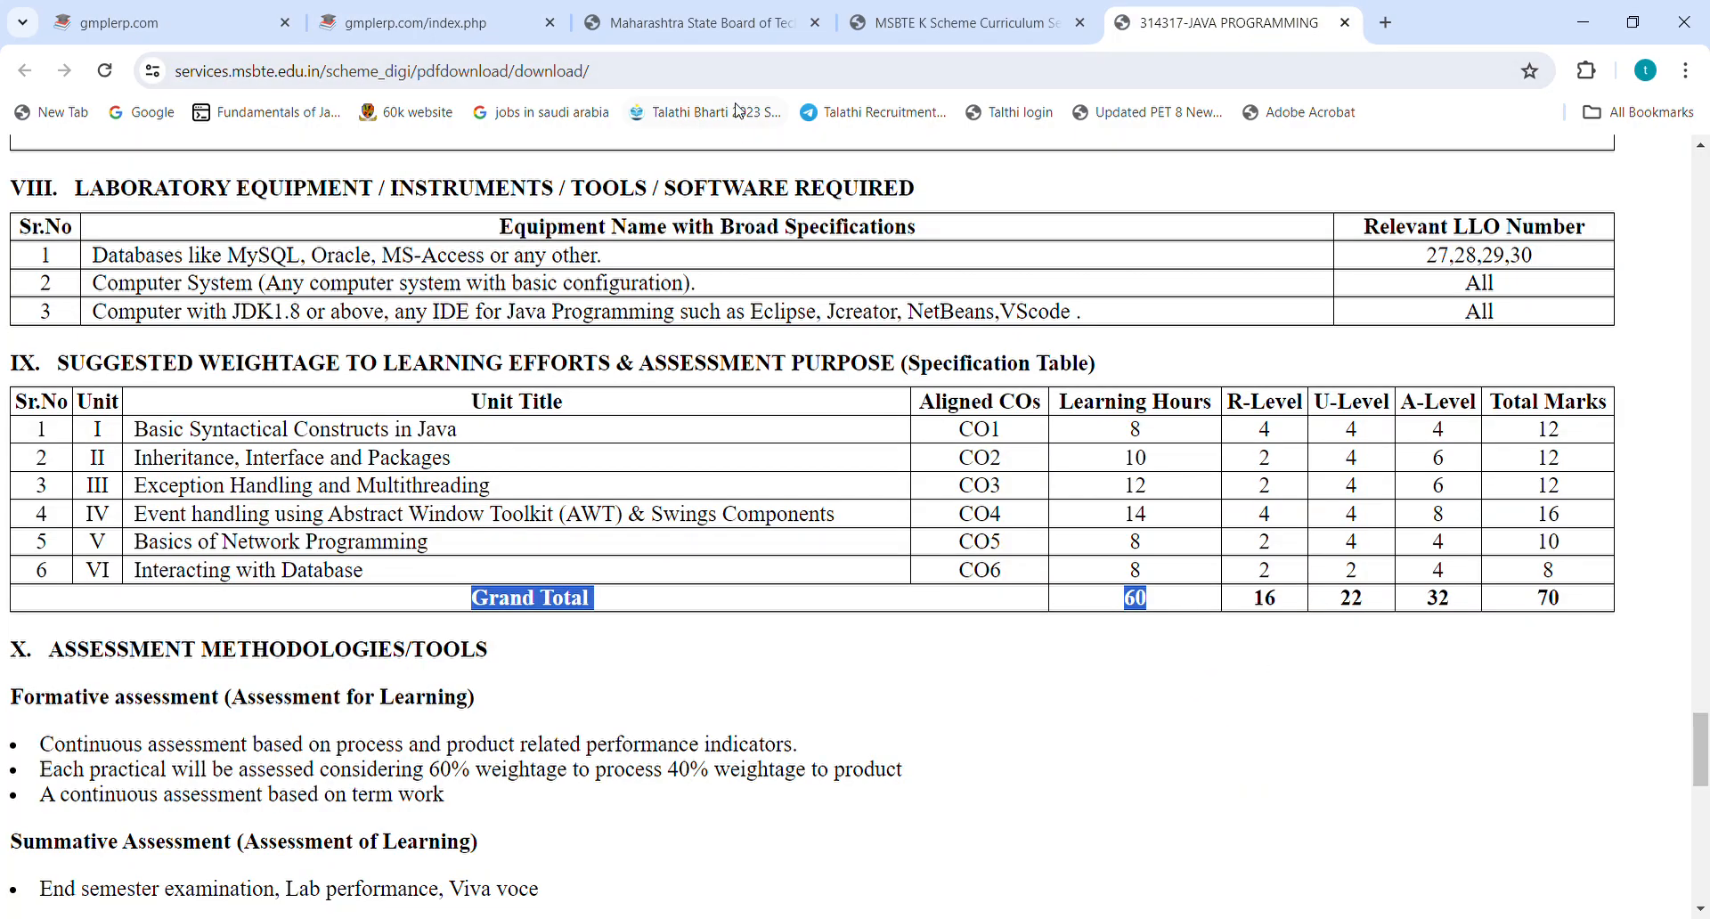
click(456, 39)
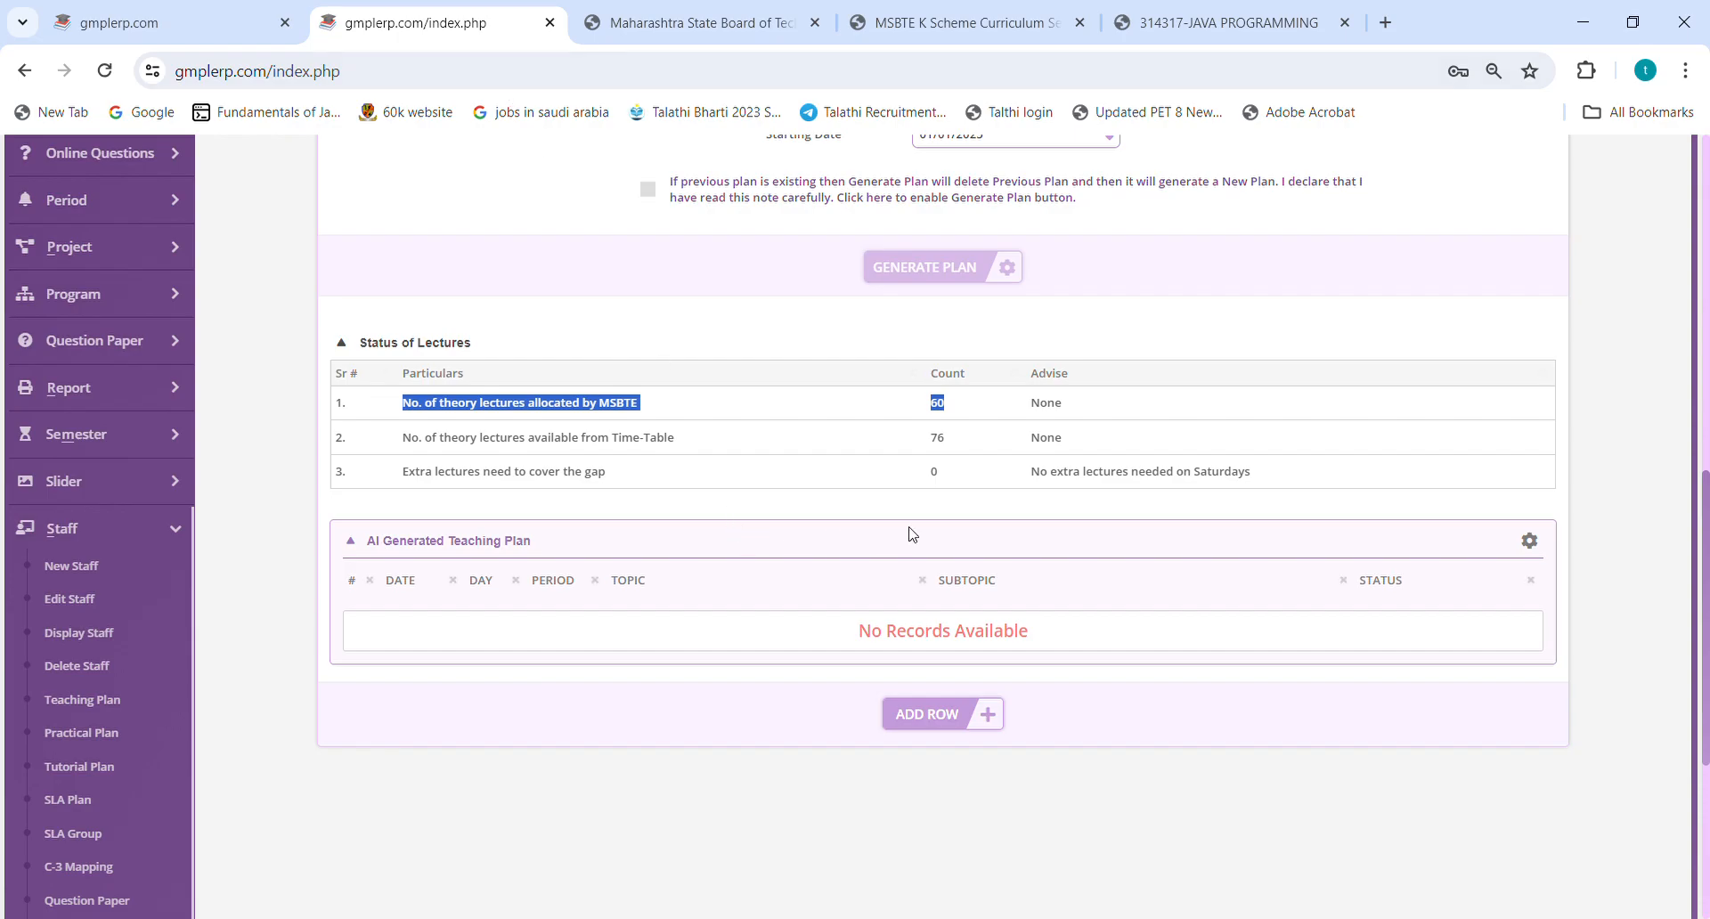
Compare the number of theory lectures available from the timetable with the number allocated by MSBTE.
drag(953, 441, 400, 448)
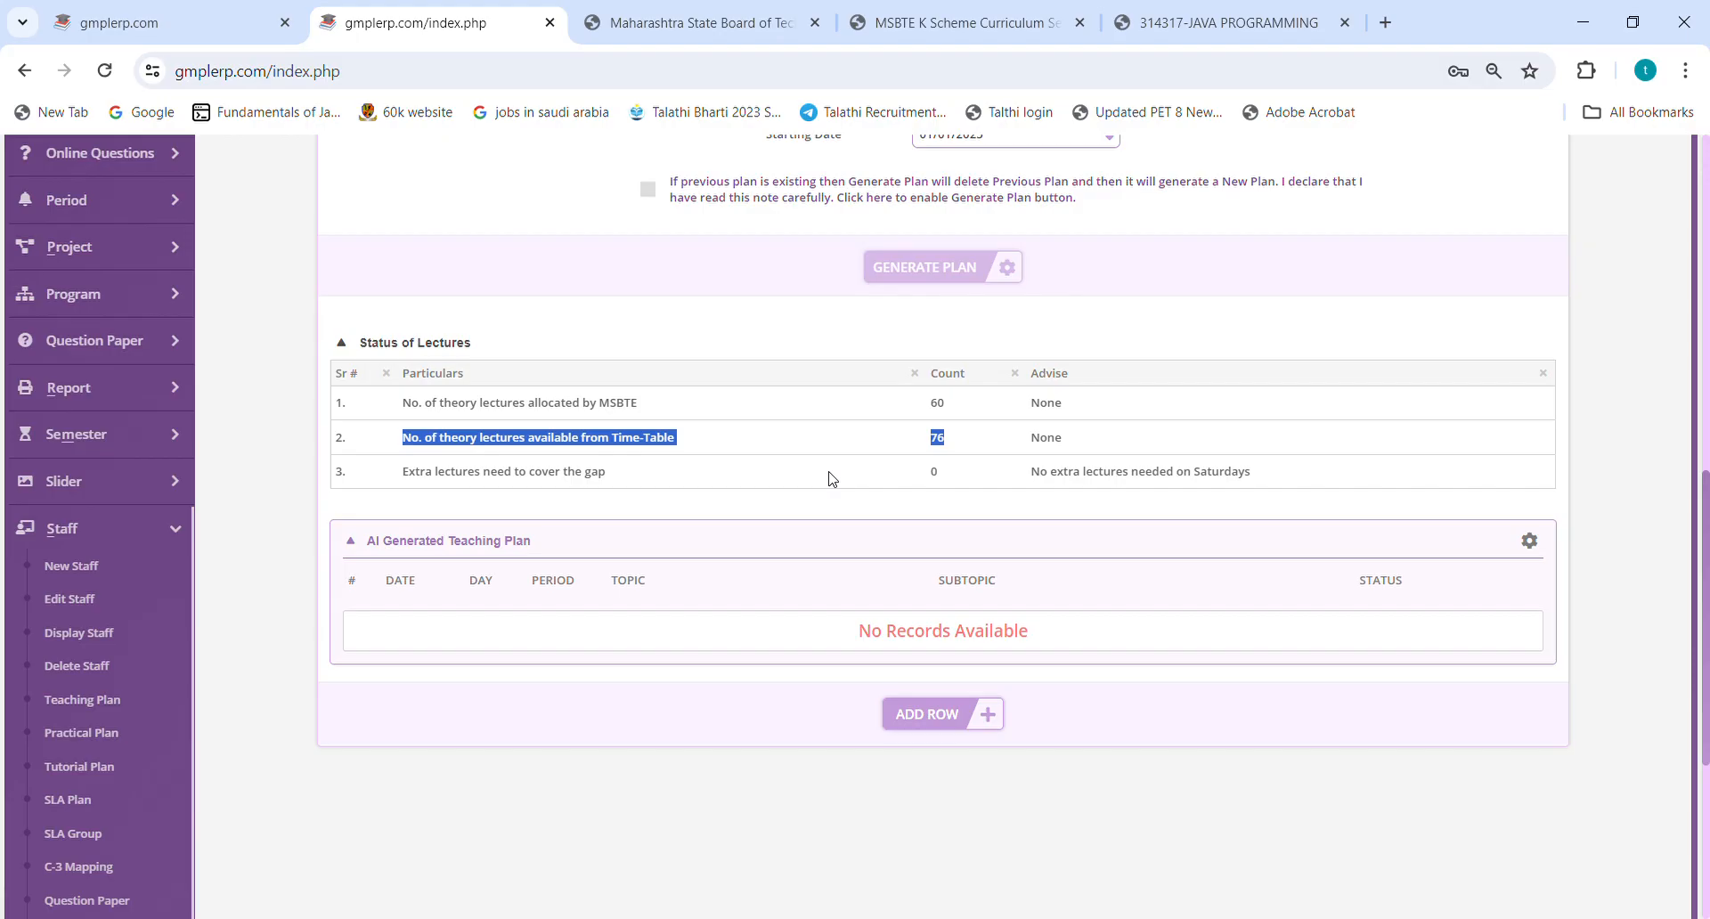
click(949, 413)
double_click(941, 405)
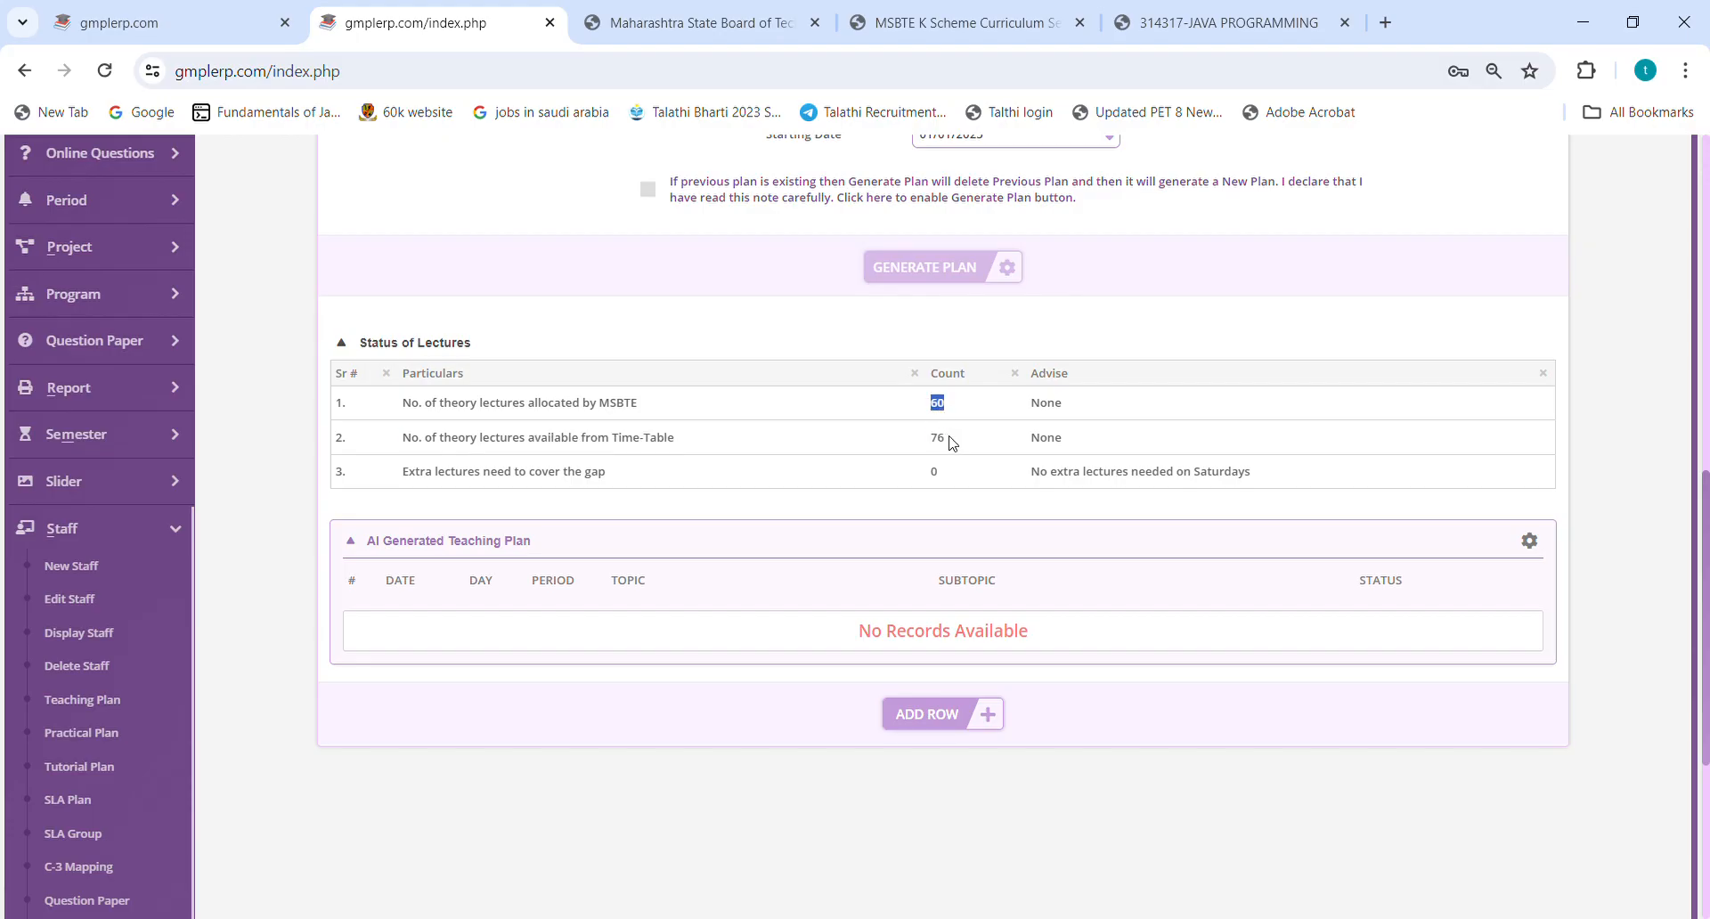
click(952, 442)
double_click(939, 446)
click(968, 423)
double_click(931, 412)
click(945, 443)
double_click(942, 443)
Check the extra lectures needed to cover the gap and the advice given in the Status of Lectures table.
drag(949, 472, 412, 478)
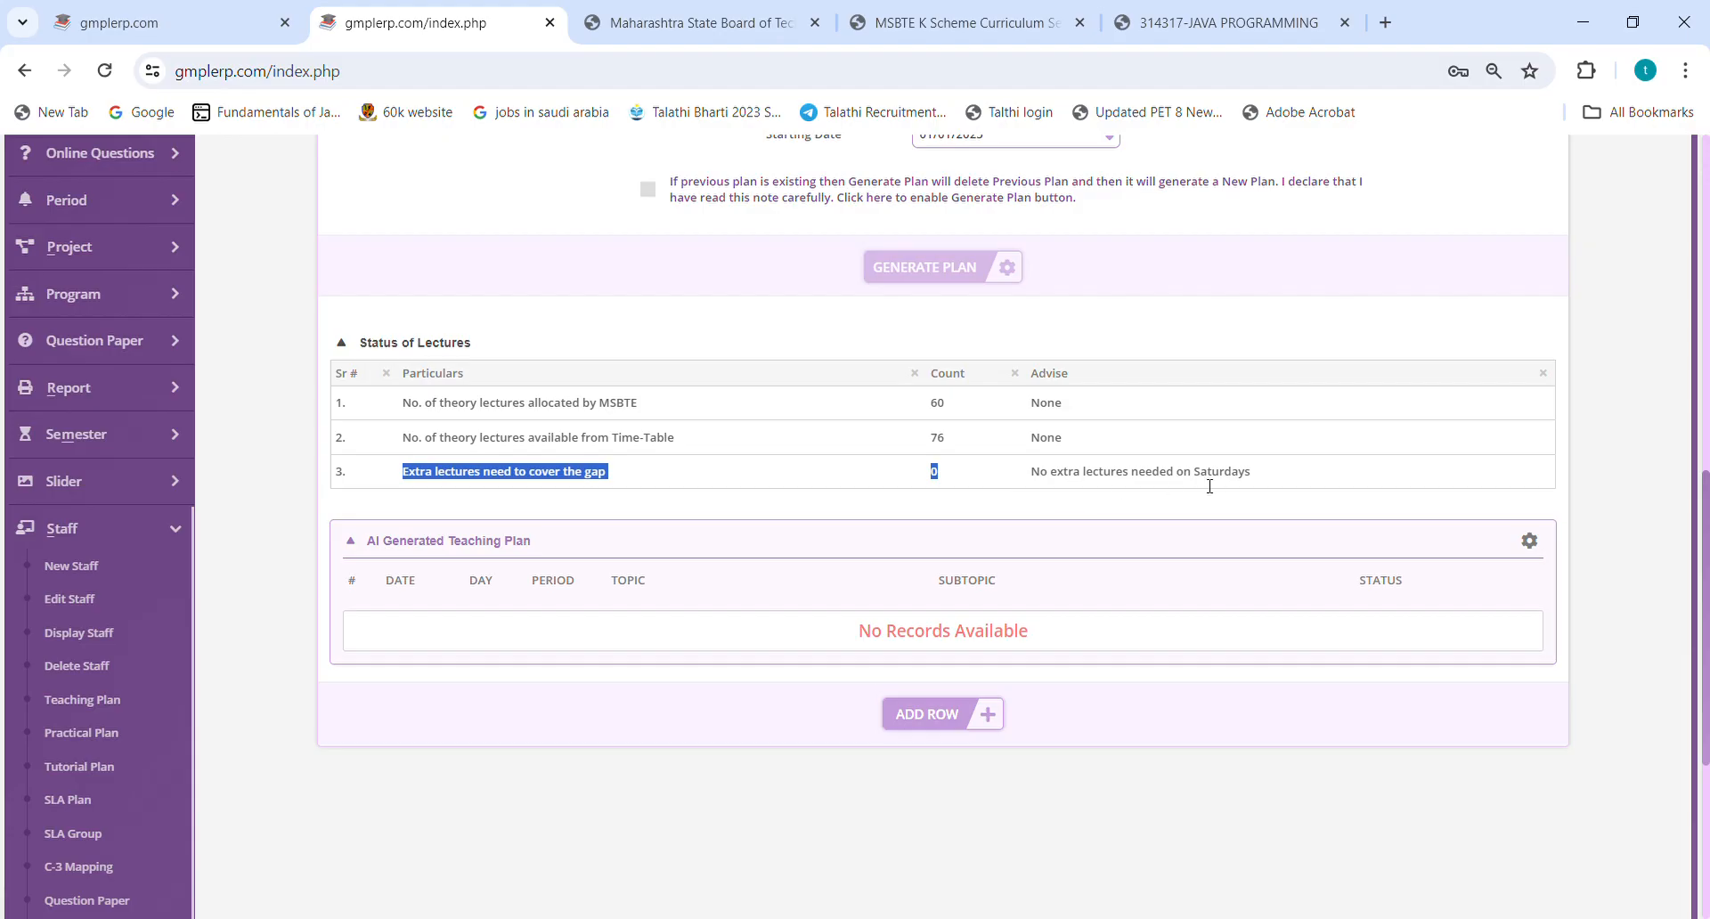
drag(1296, 483, 319, 410)
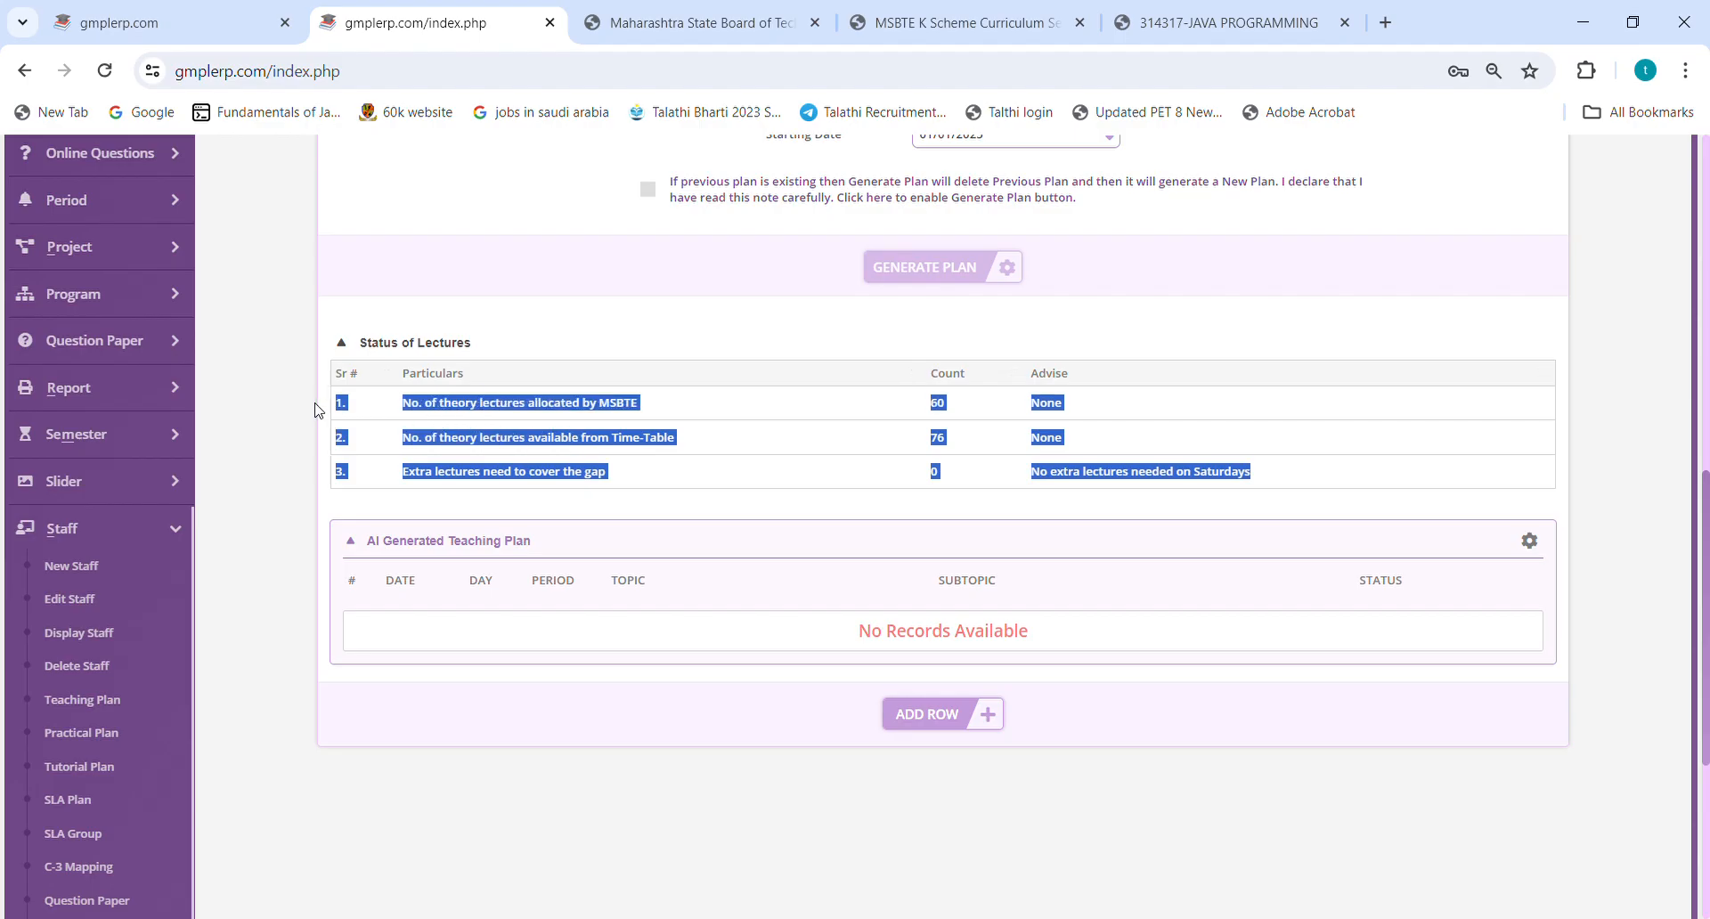
click(949, 483)
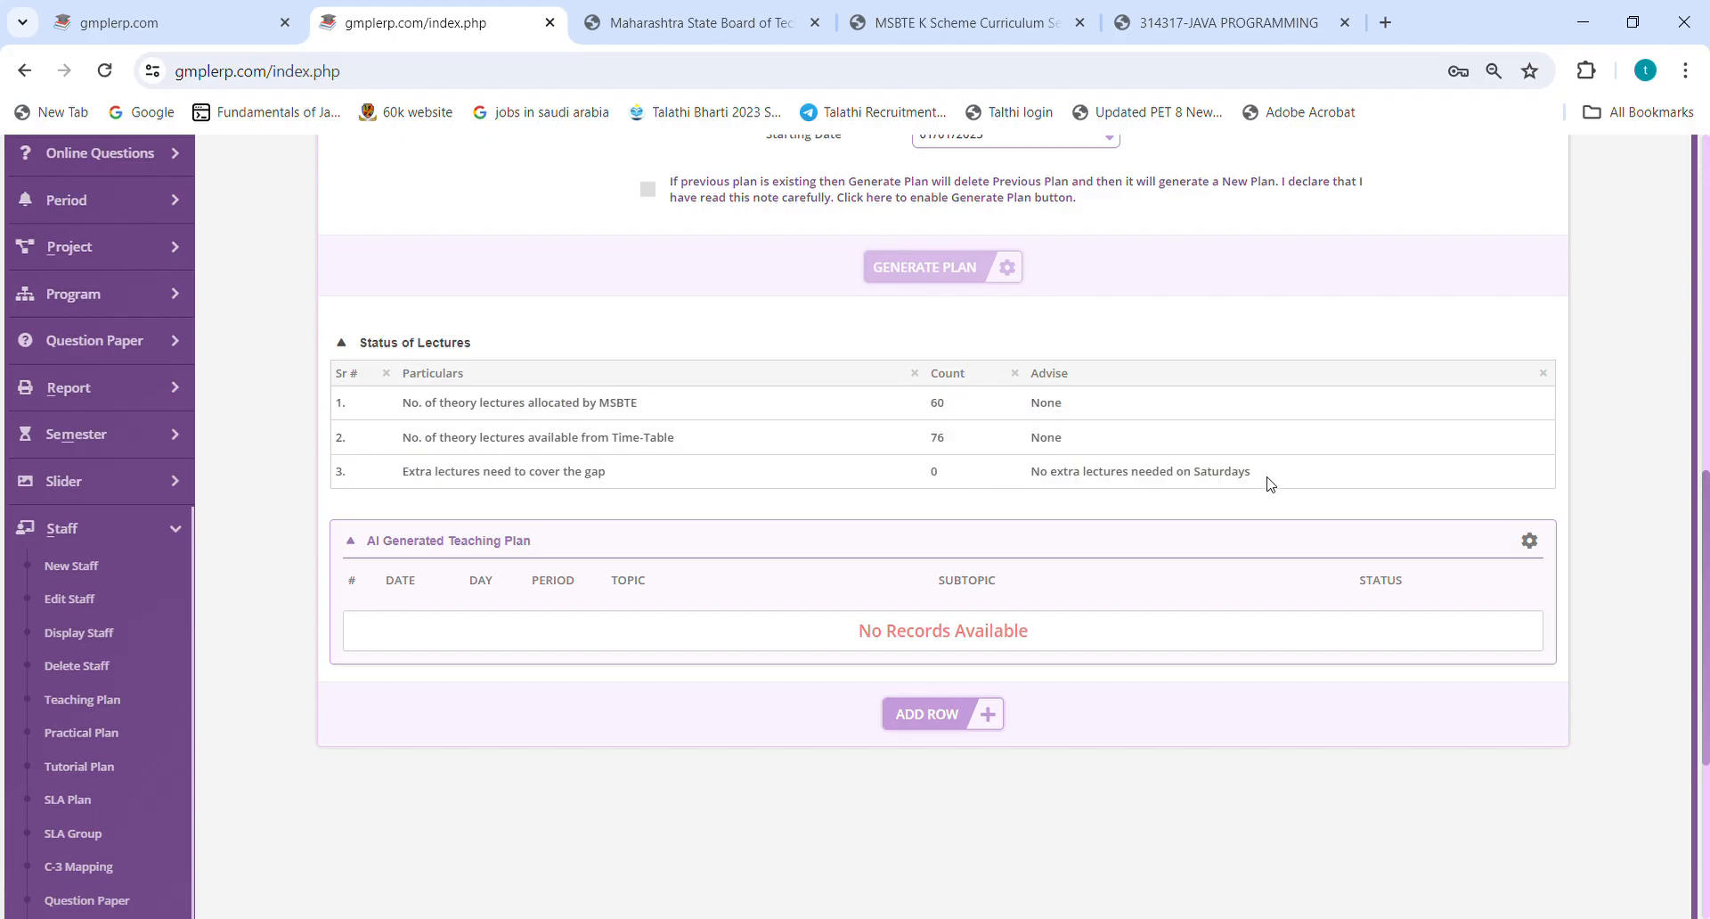
drag(1264, 482, 325, 408)
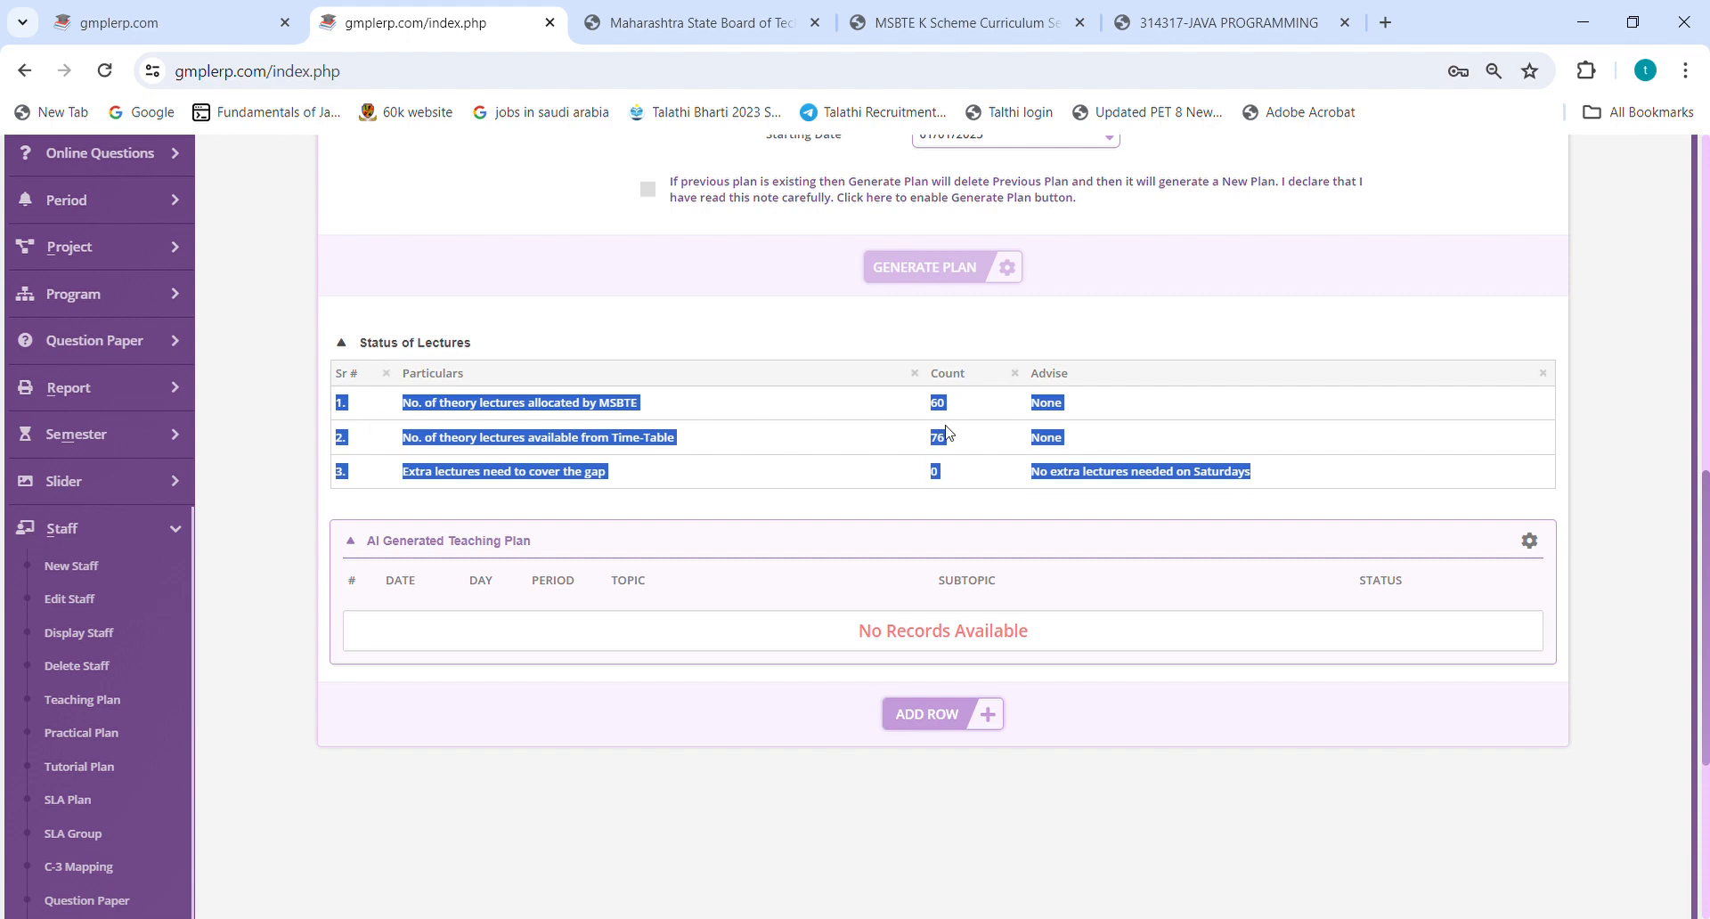
click(965, 487)
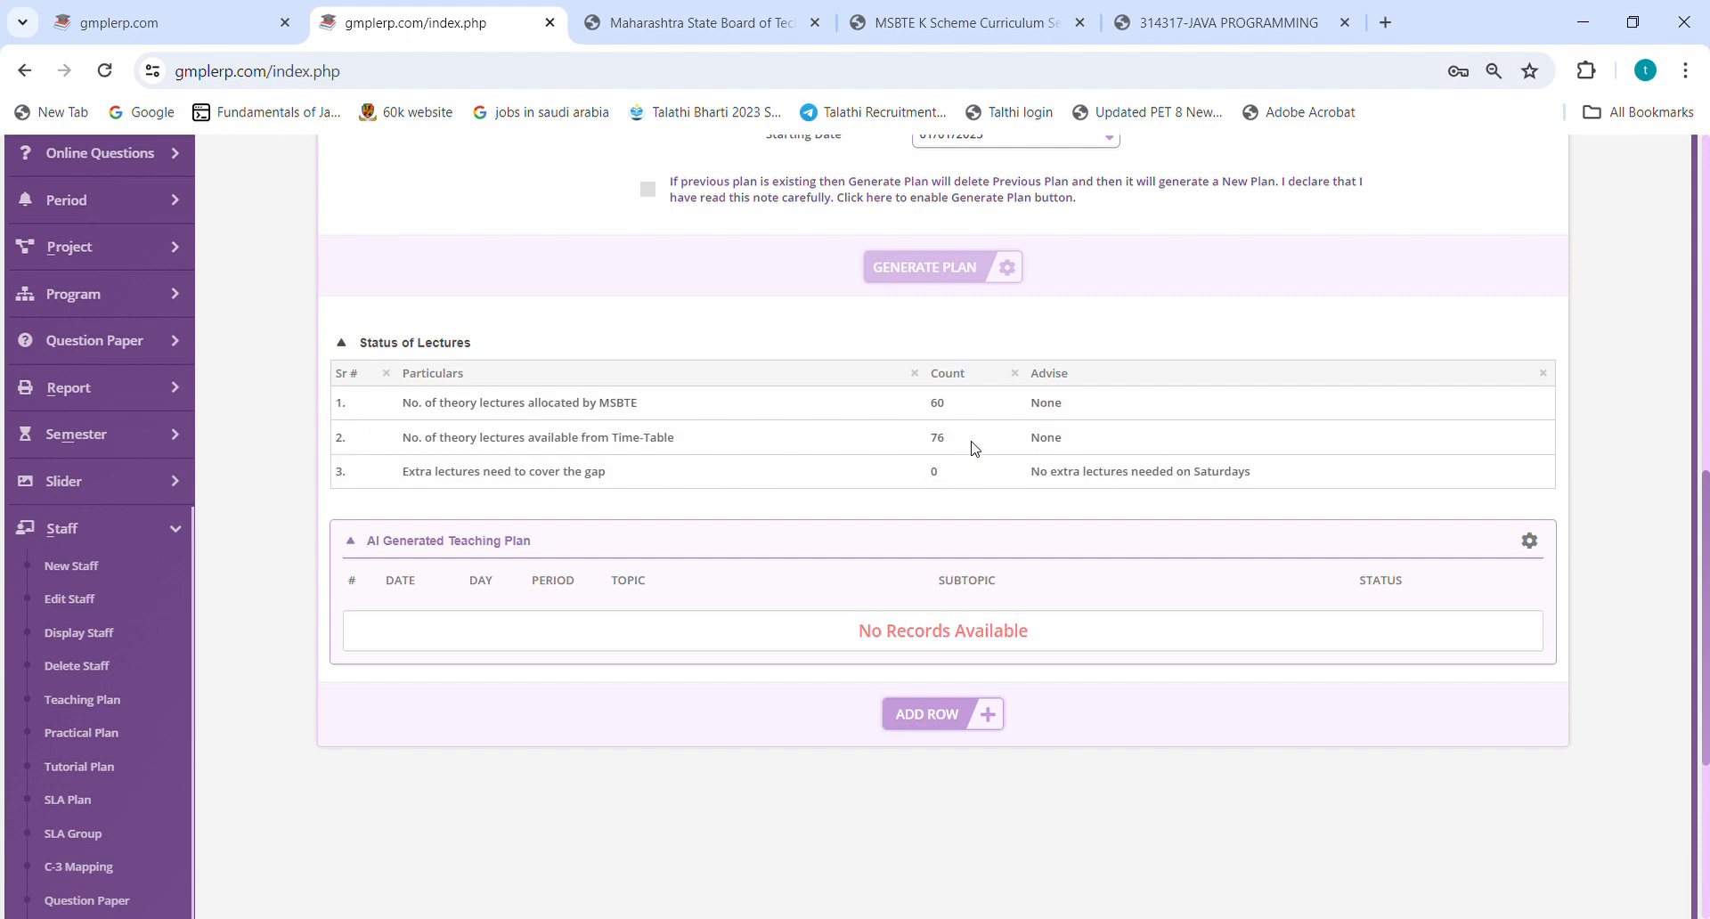
Accept the declaration about replacing any previous plan, generate the AI teaching plan and dismiss the success message.
scroll(919, 426, up, 1)
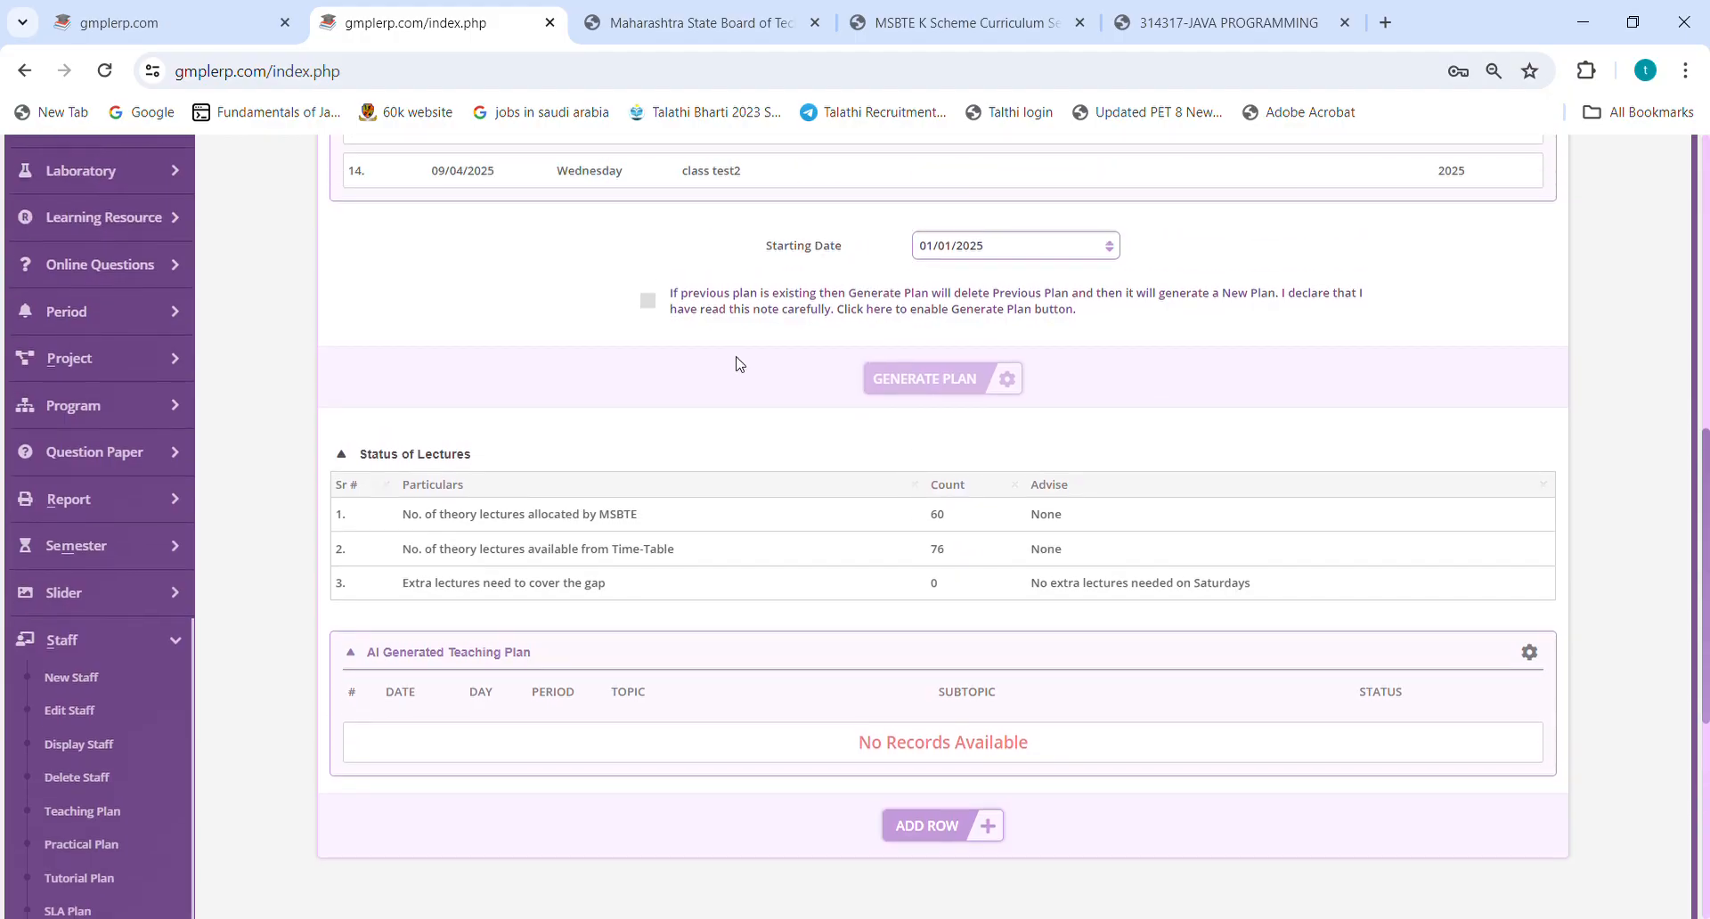
scroll(774, 285, up, 1)
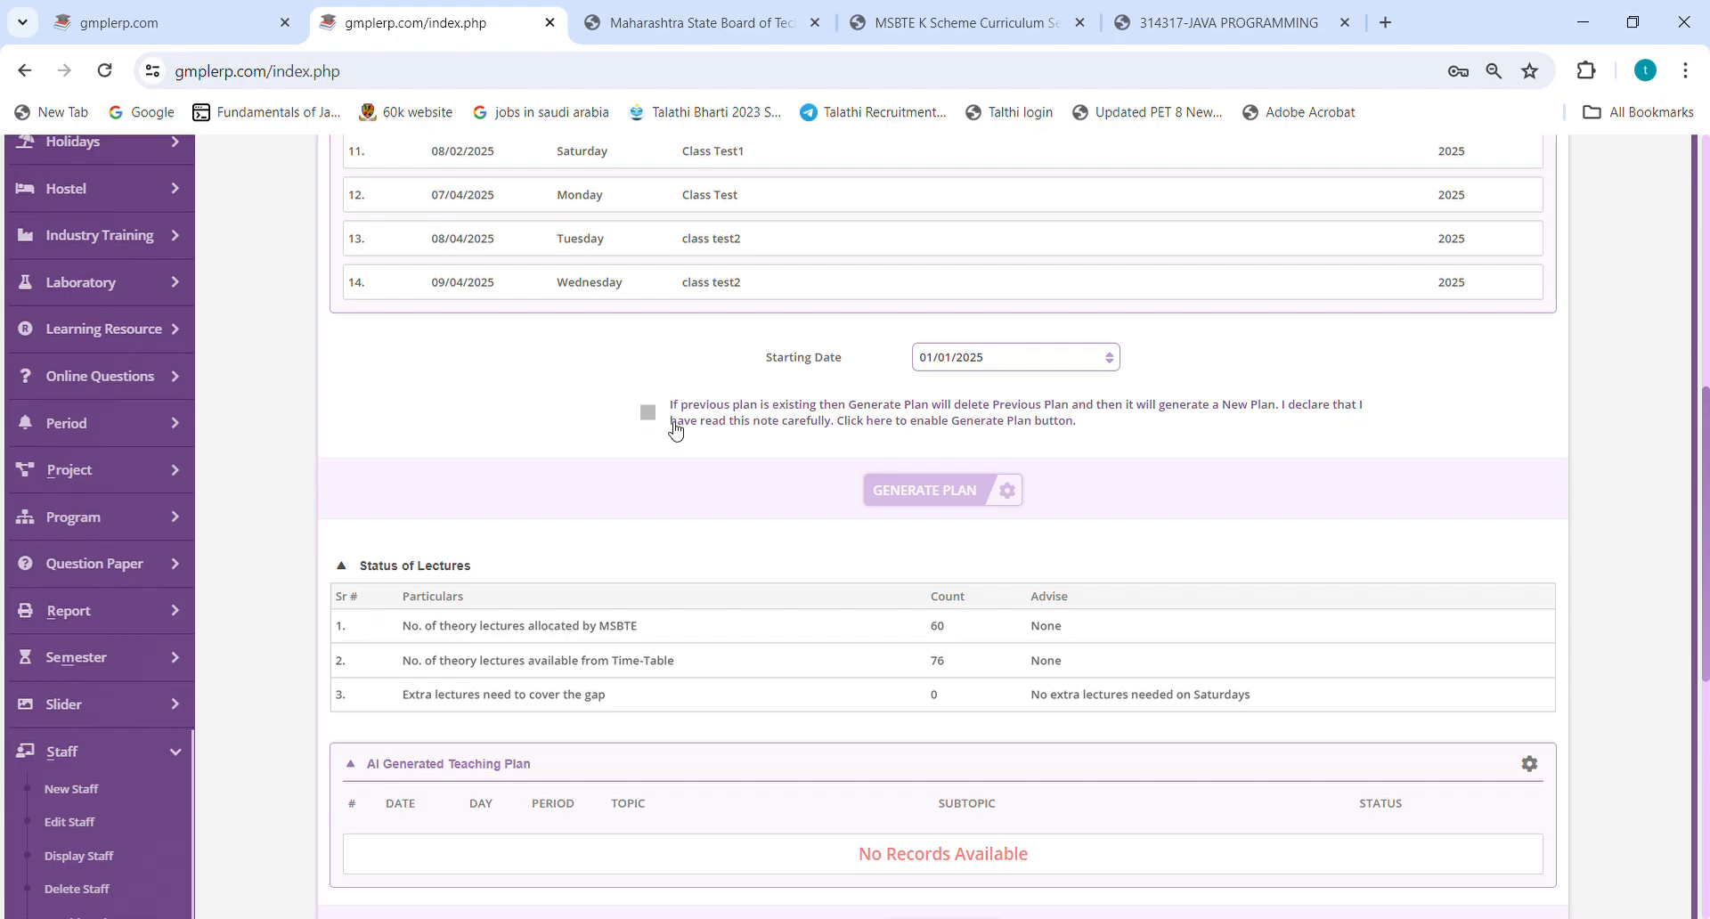
click(649, 414)
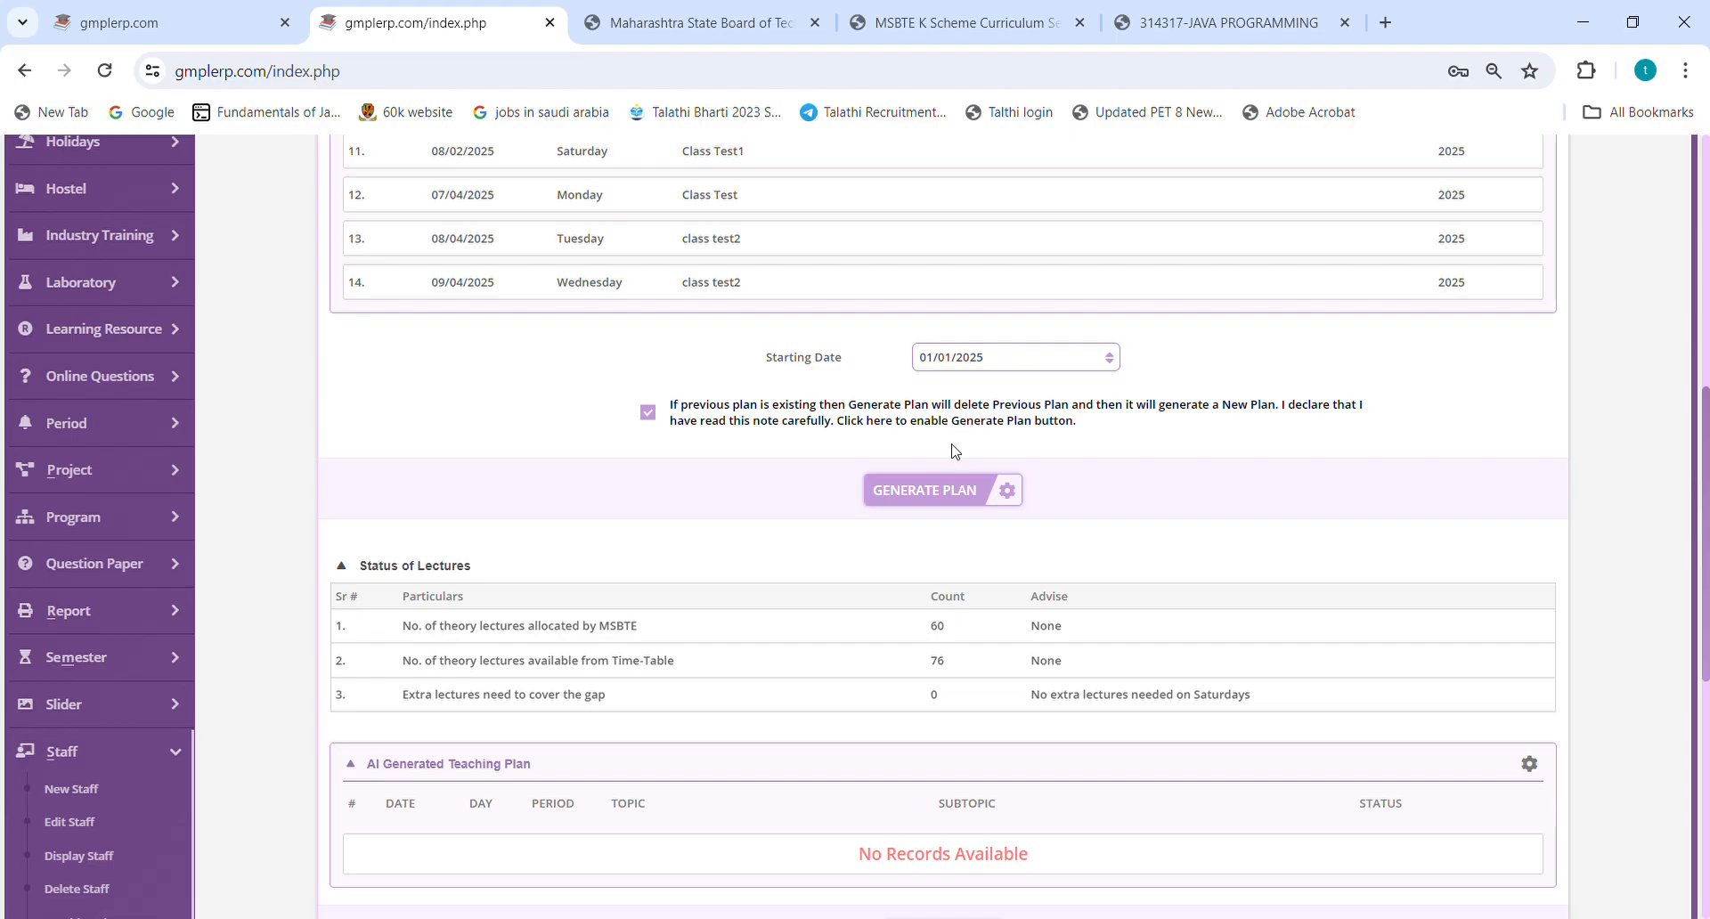
click(926, 492)
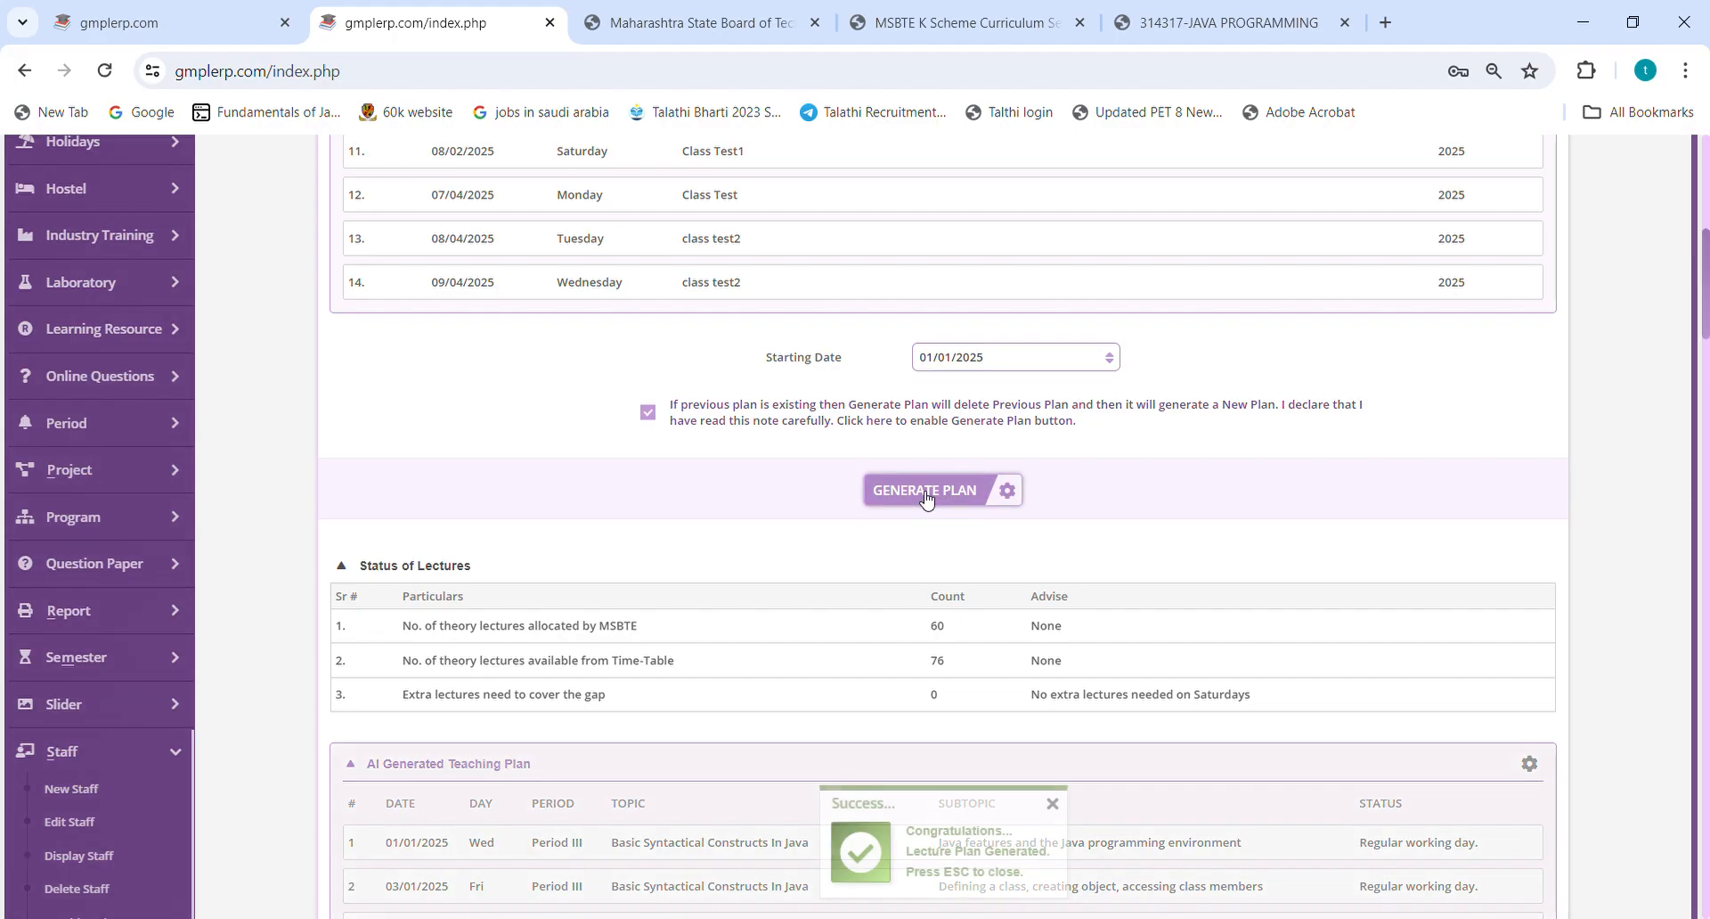
scroll(926, 499, down, 1)
scroll(926, 499, down, 4)
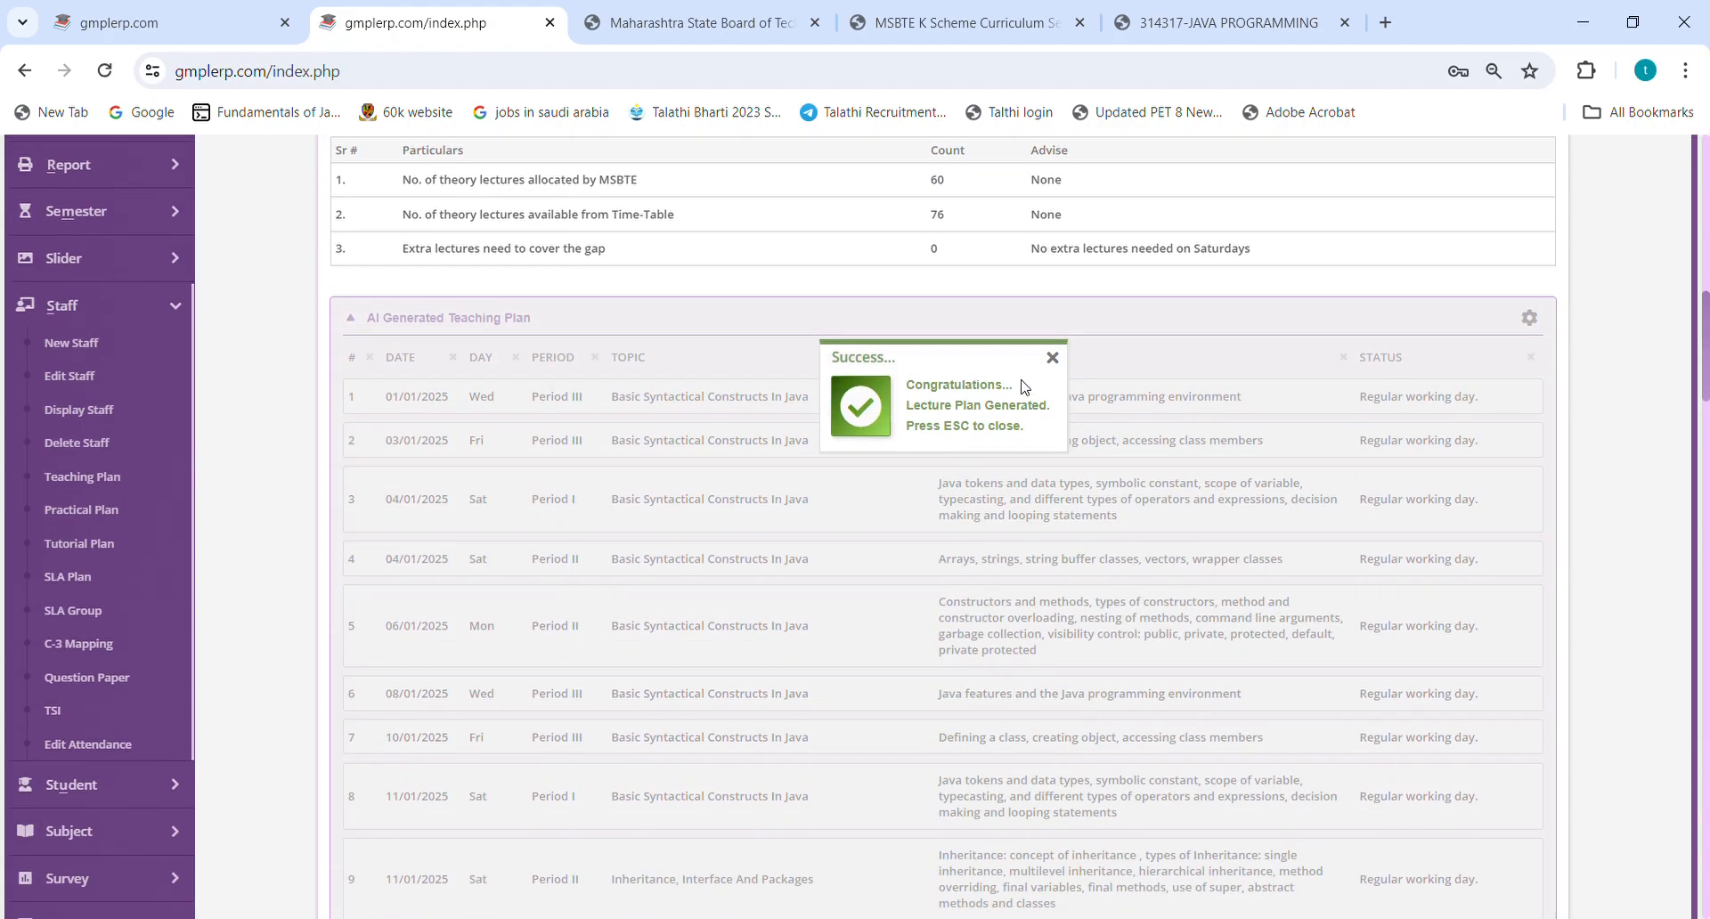
scroll(1037, 374, down, 1)
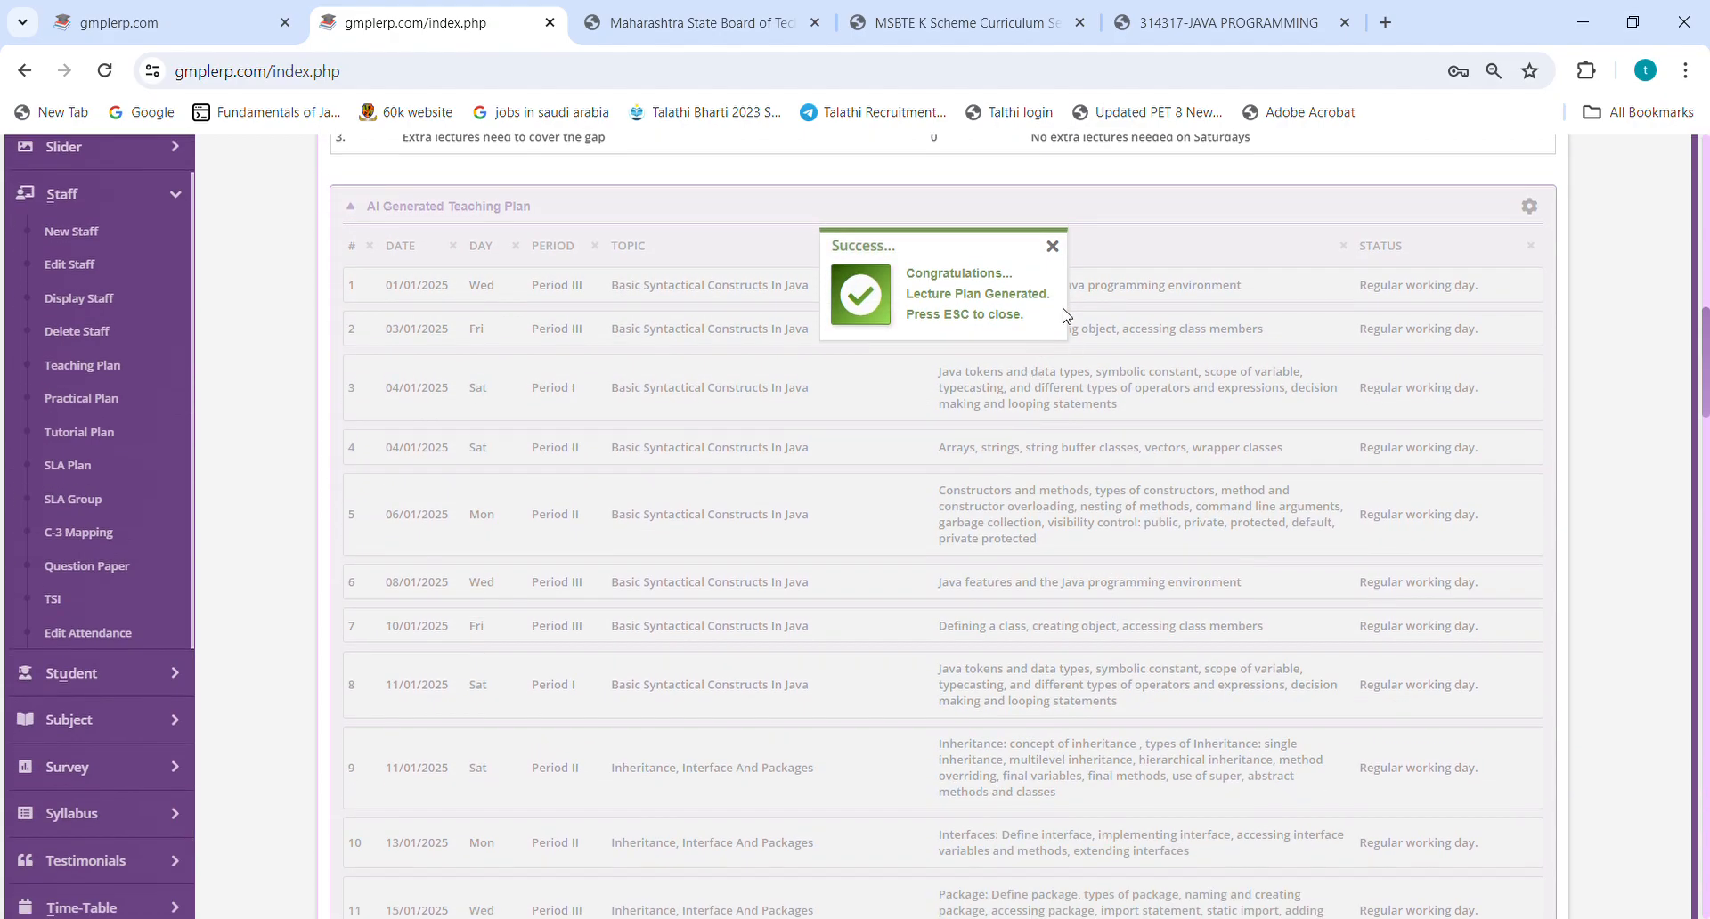
click(1053, 246)
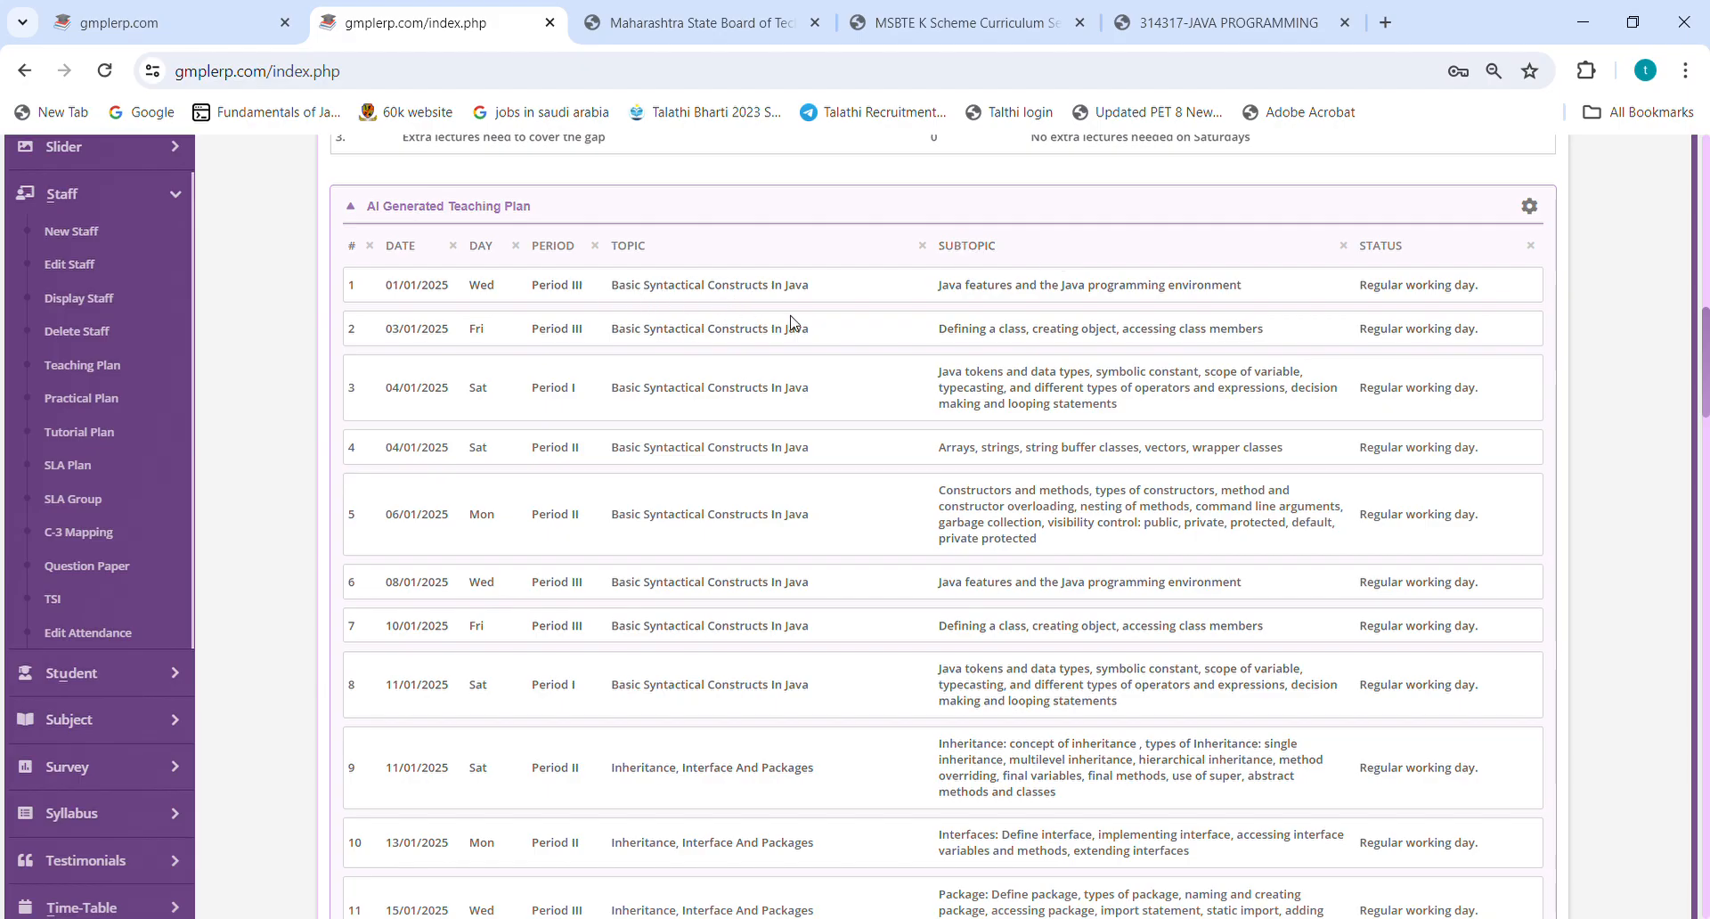
Review the generated teaching plan and examine the status notes of the two lectures on 08/02/2025.
scroll(790, 323, down, 2)
scroll(791, 323, down, 8)
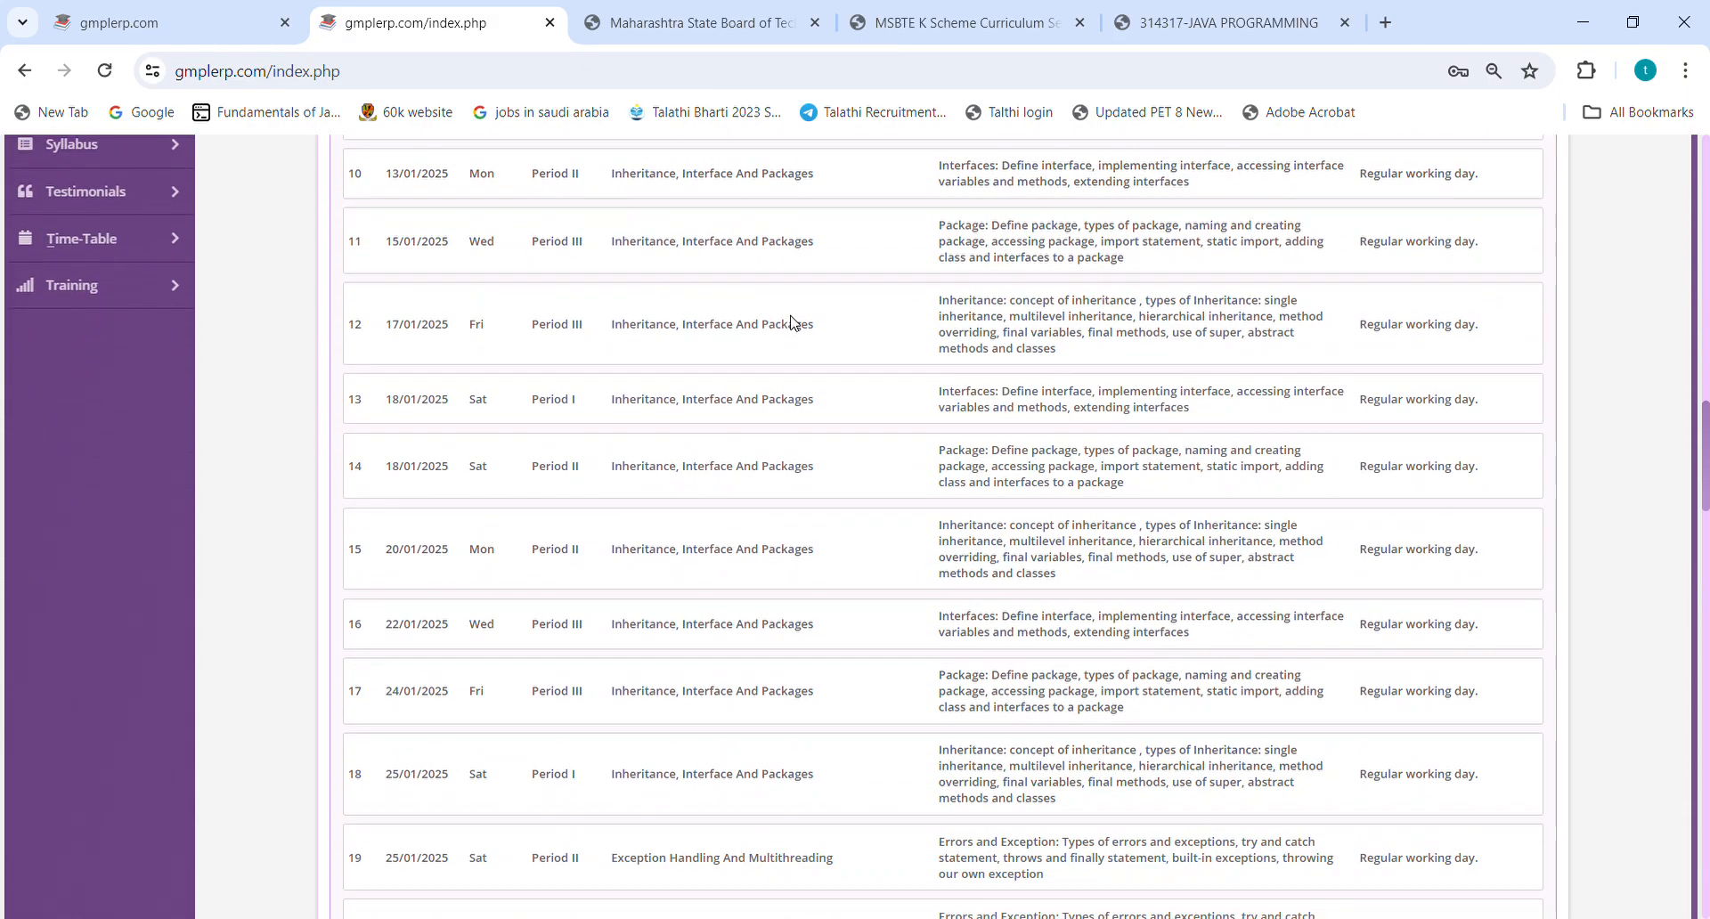
scroll(790, 322, down, 10)
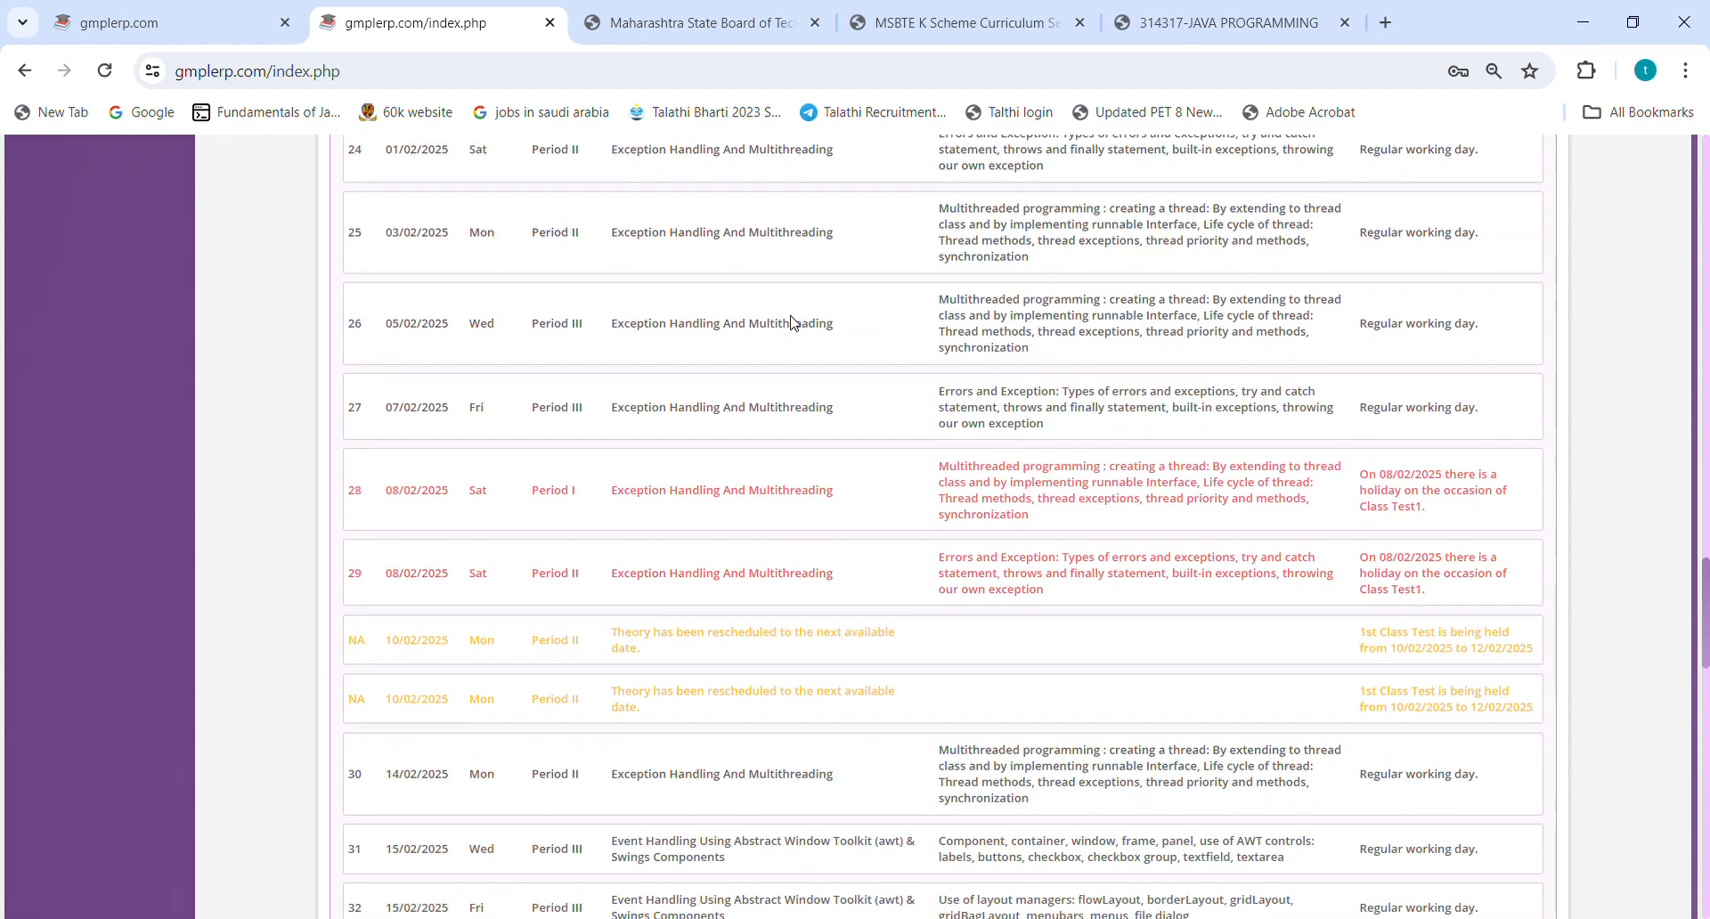
scroll(799, 323, down, 12)
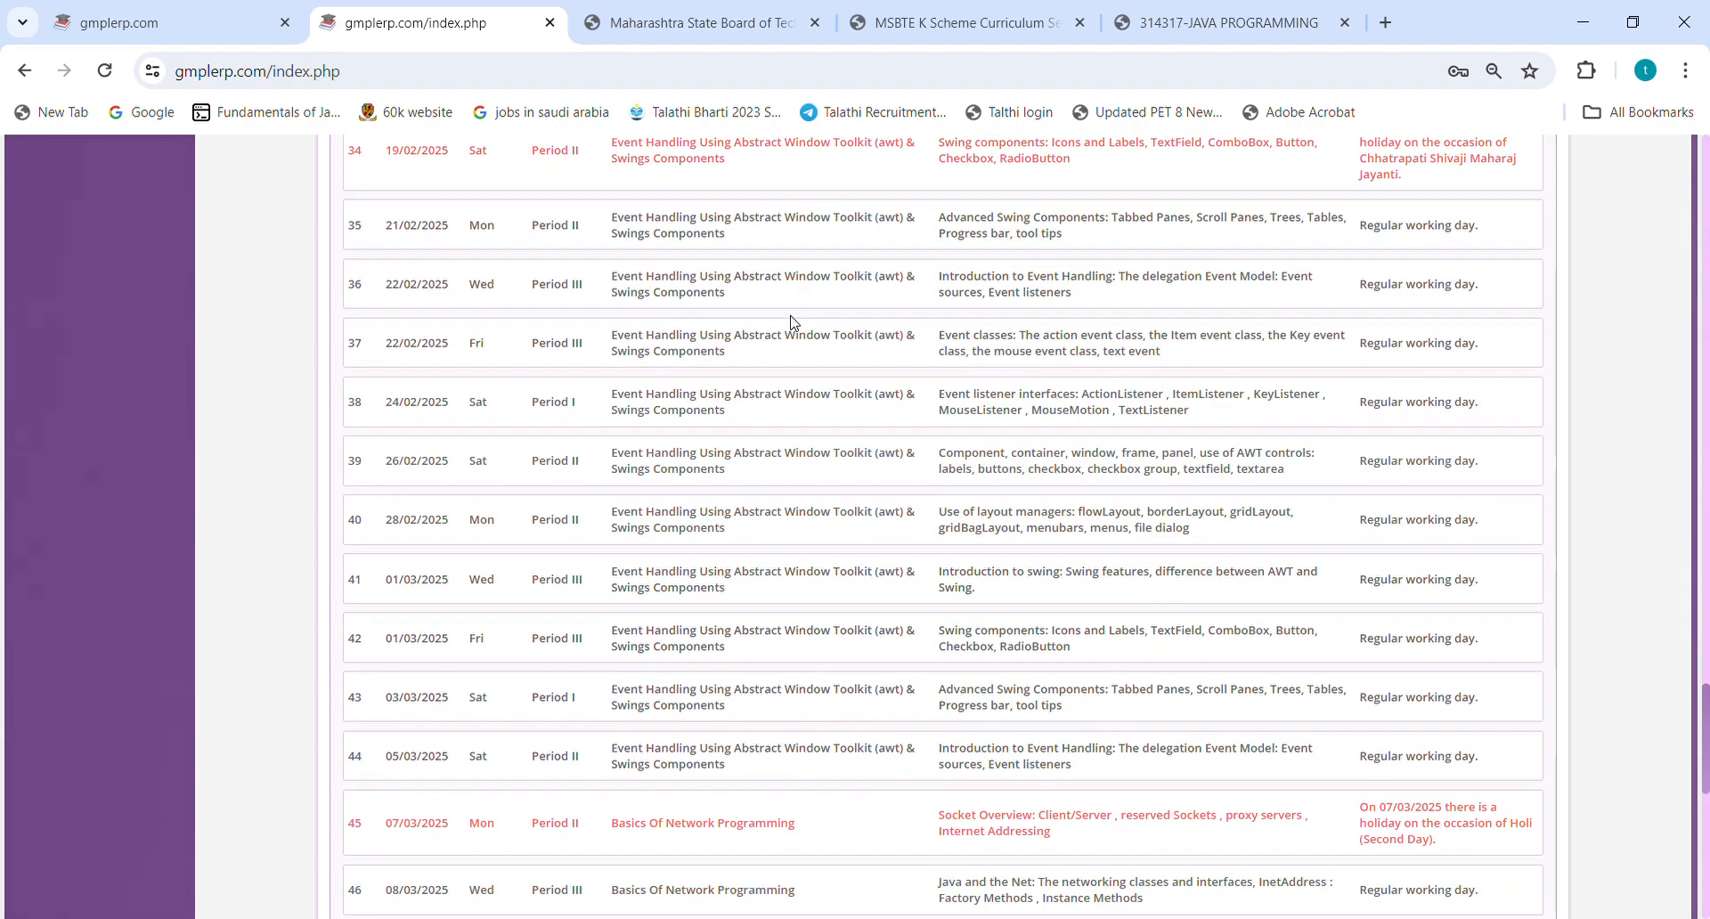
scroll(793, 323, up, 11)
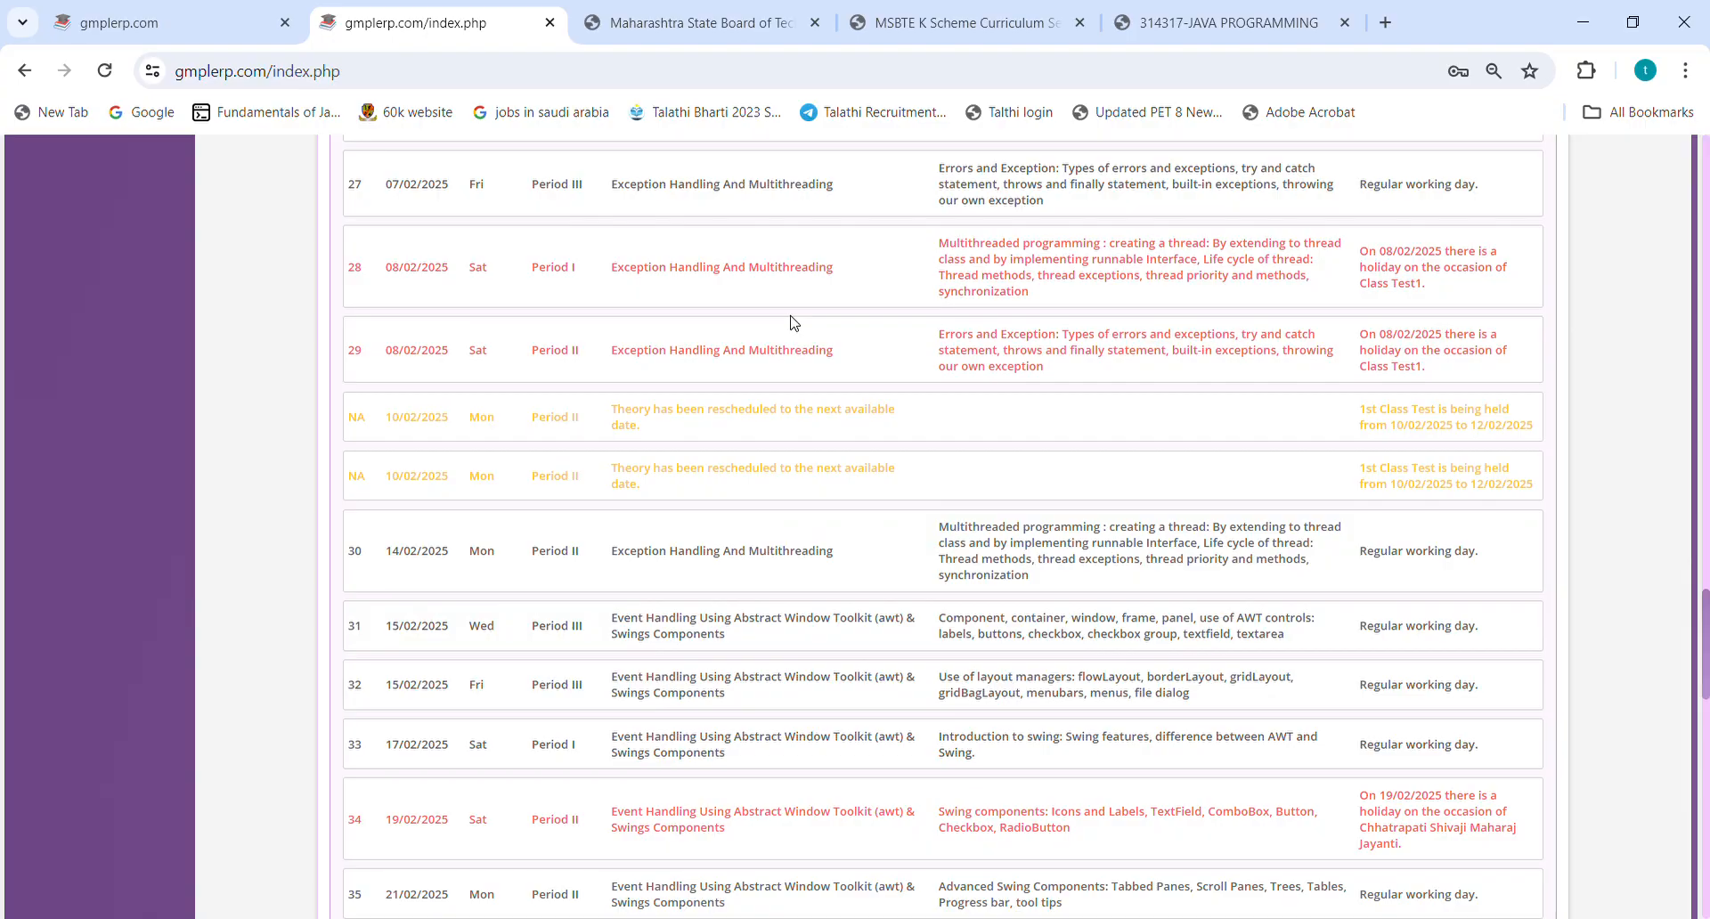
drag(1437, 369, 1370, 349)
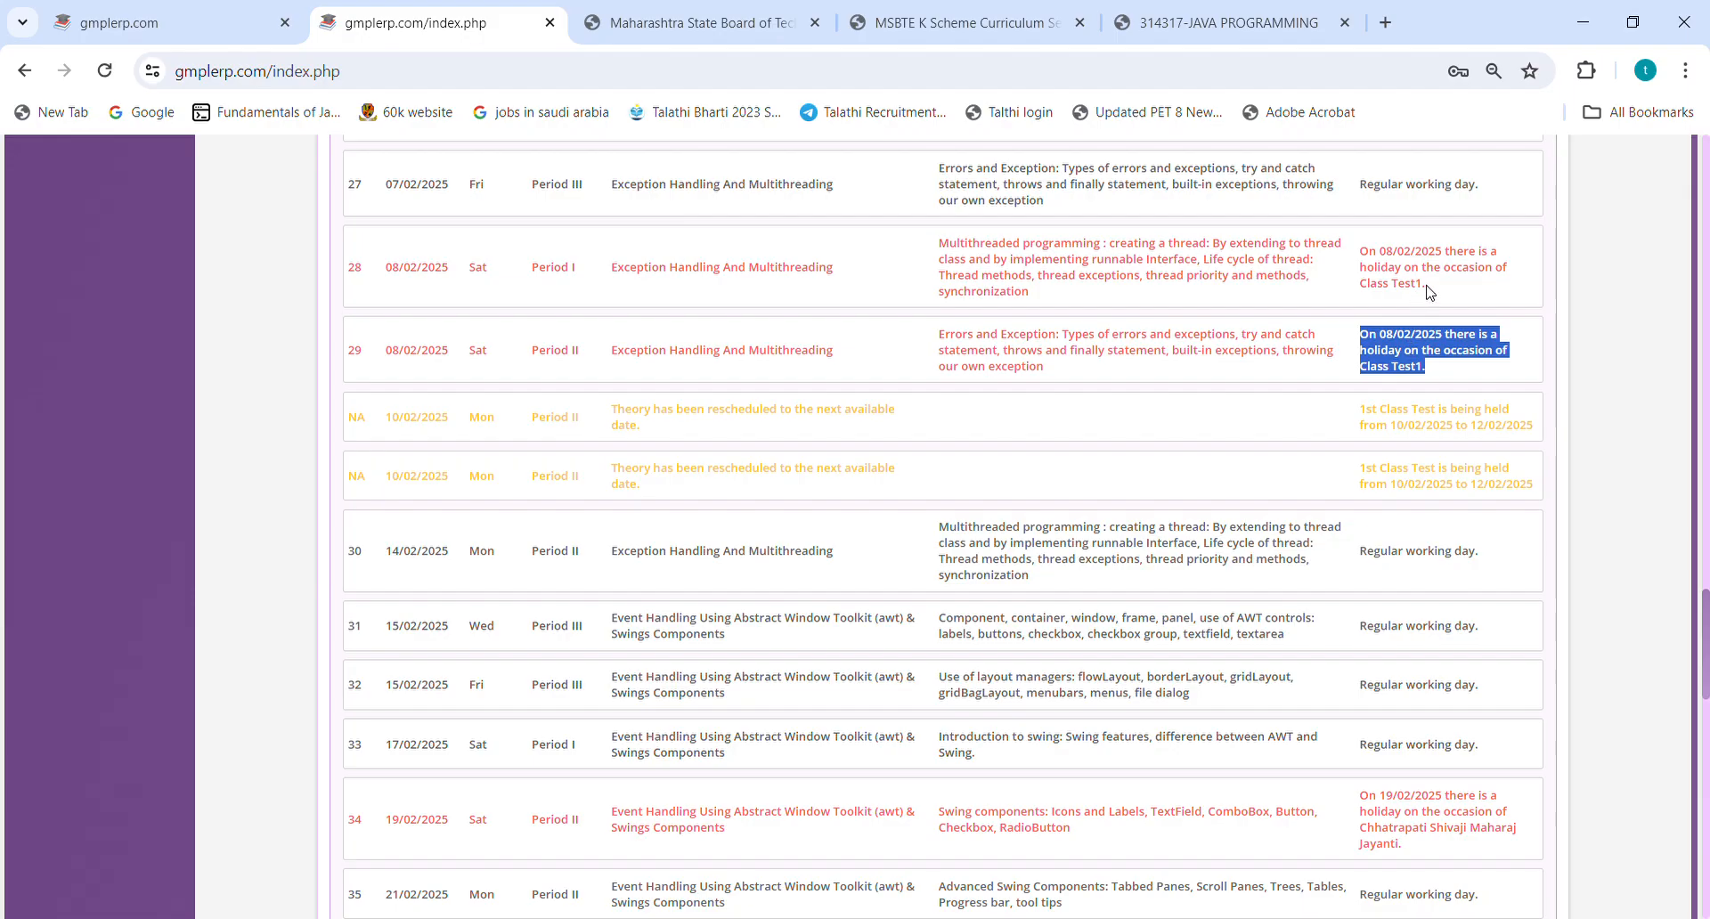
drag(1427, 287, 1360, 263)
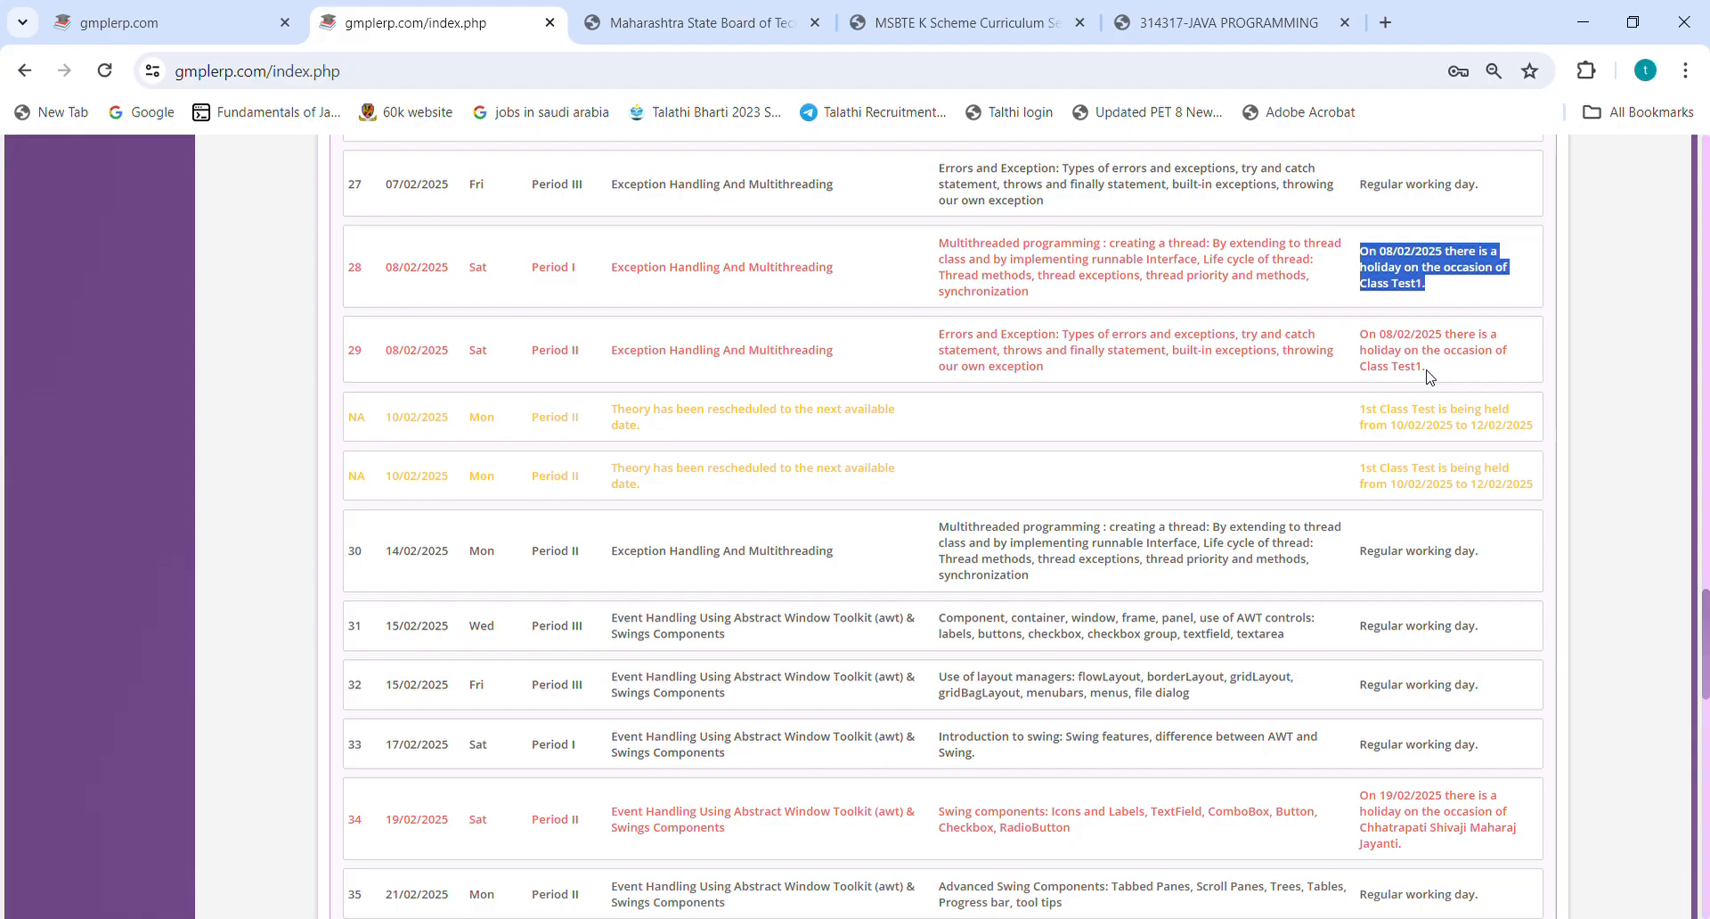
Examine the rescheduled theory rows dated 10/02/2025 and compare their dates with the preceding holiday lectures.
drag(1540, 490, 1370, 482)
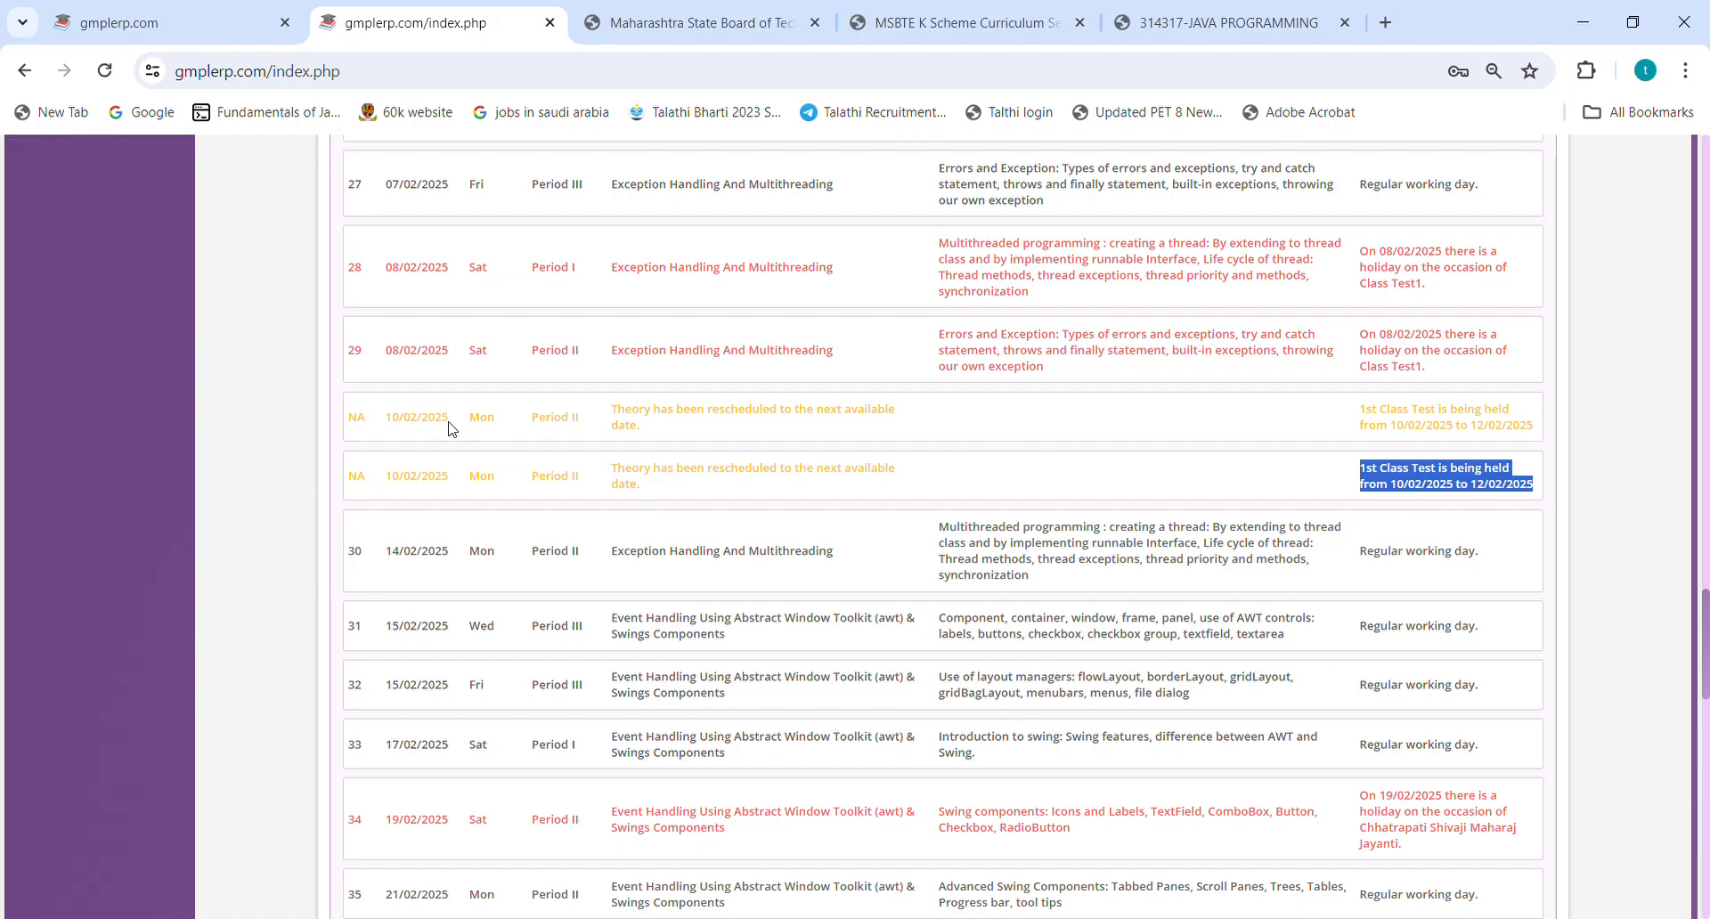
drag(450, 430, 374, 422)
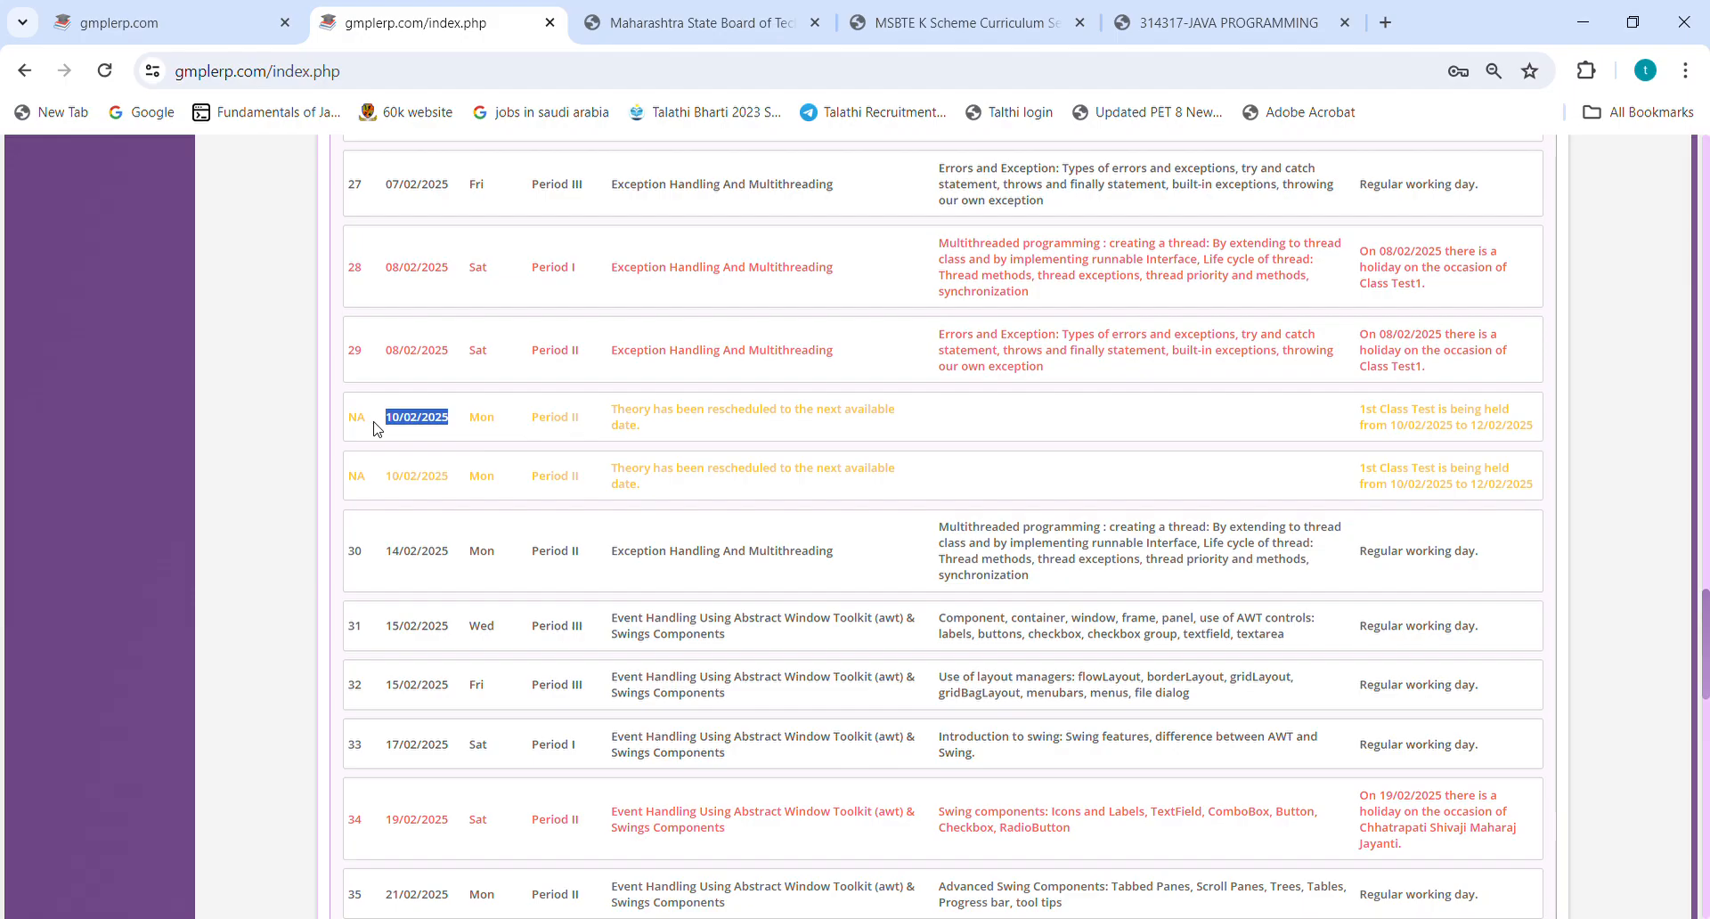
drag(456, 363, 396, 365)
click(436, 419)
drag(1538, 485, 354, 421)
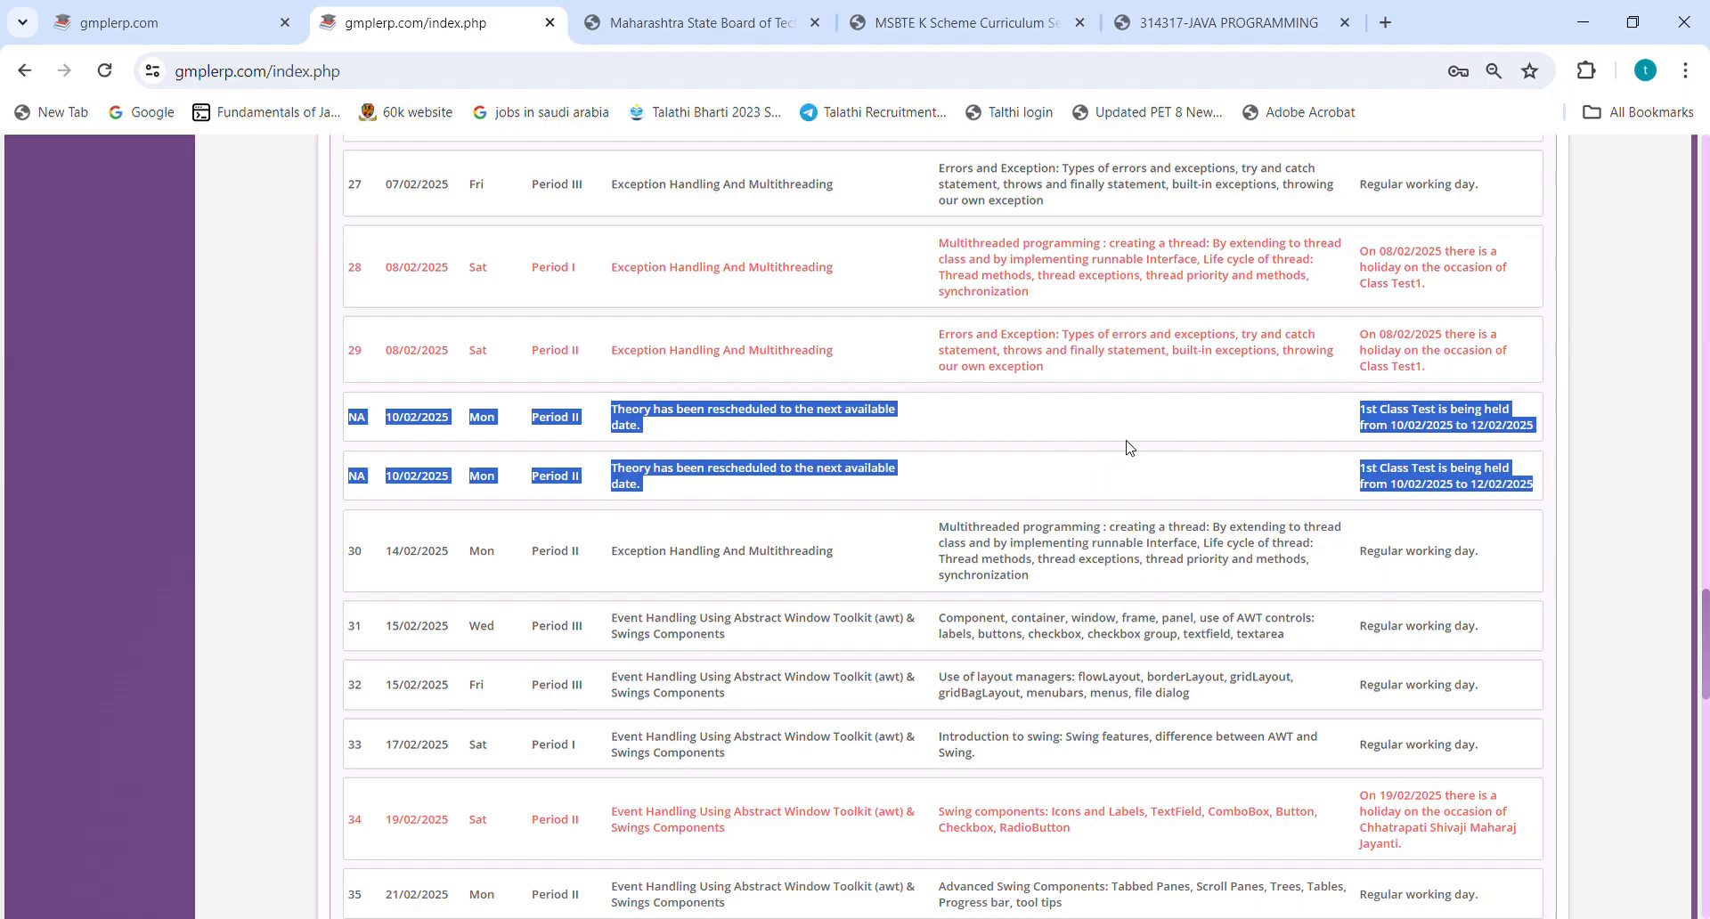
click(453, 356)
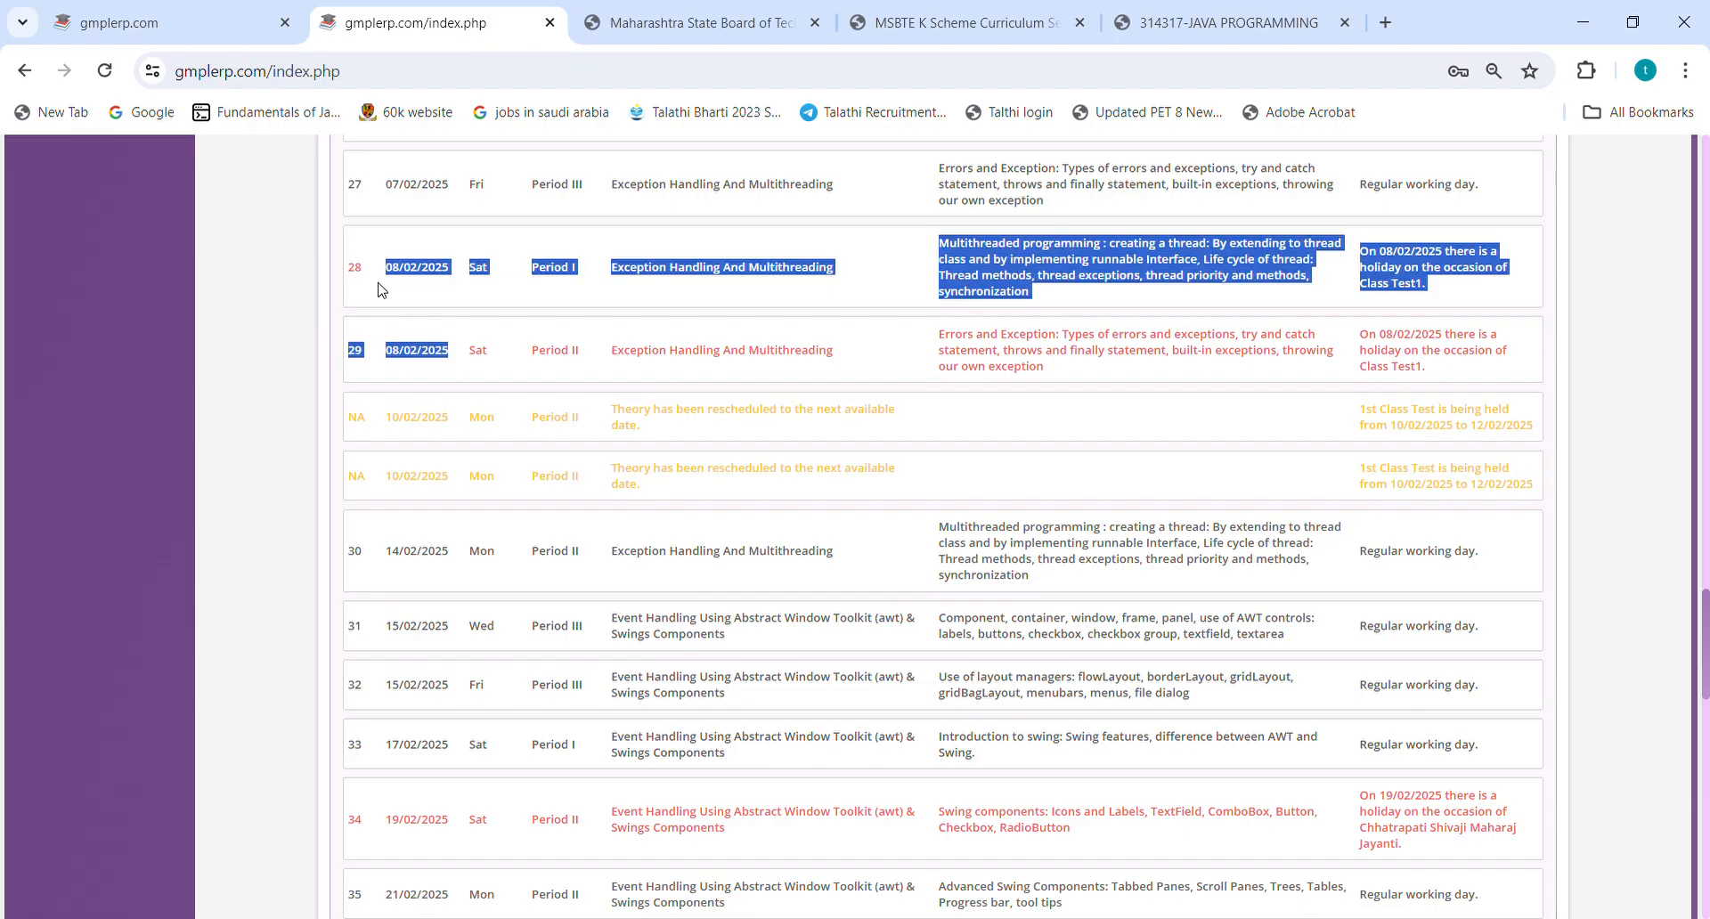
Look through the remaining lectures of the teaching plan down to the last row, checking the holiday-marked entries.
scroll(857, 495, down, 15)
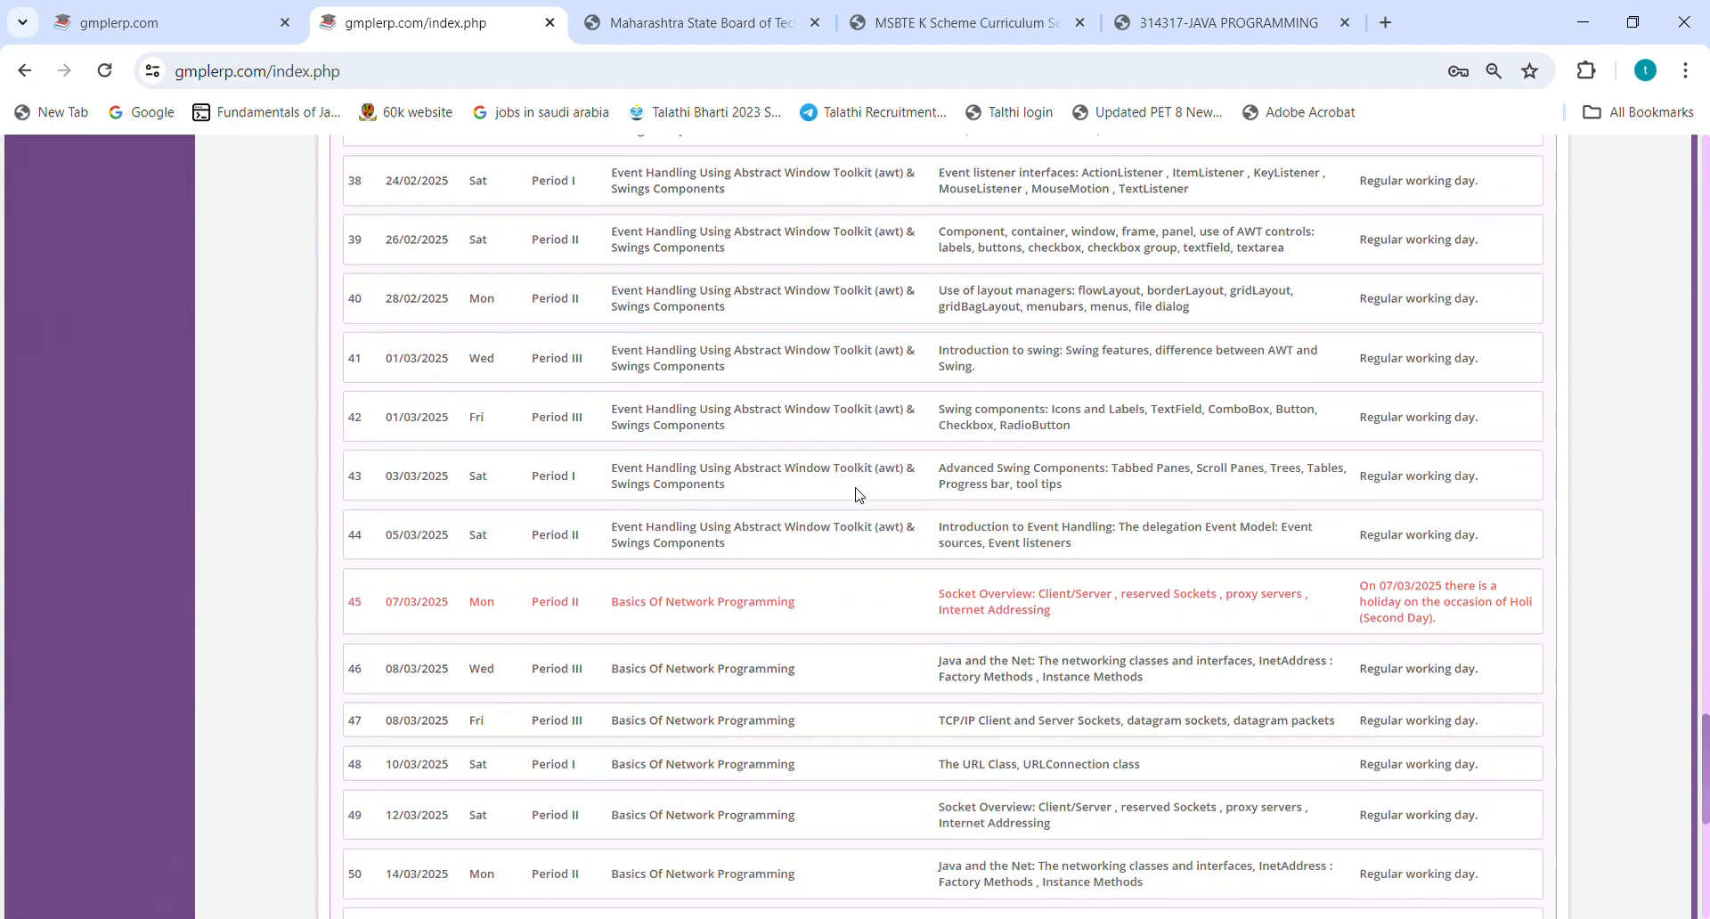
scroll(858, 495, up, 12)
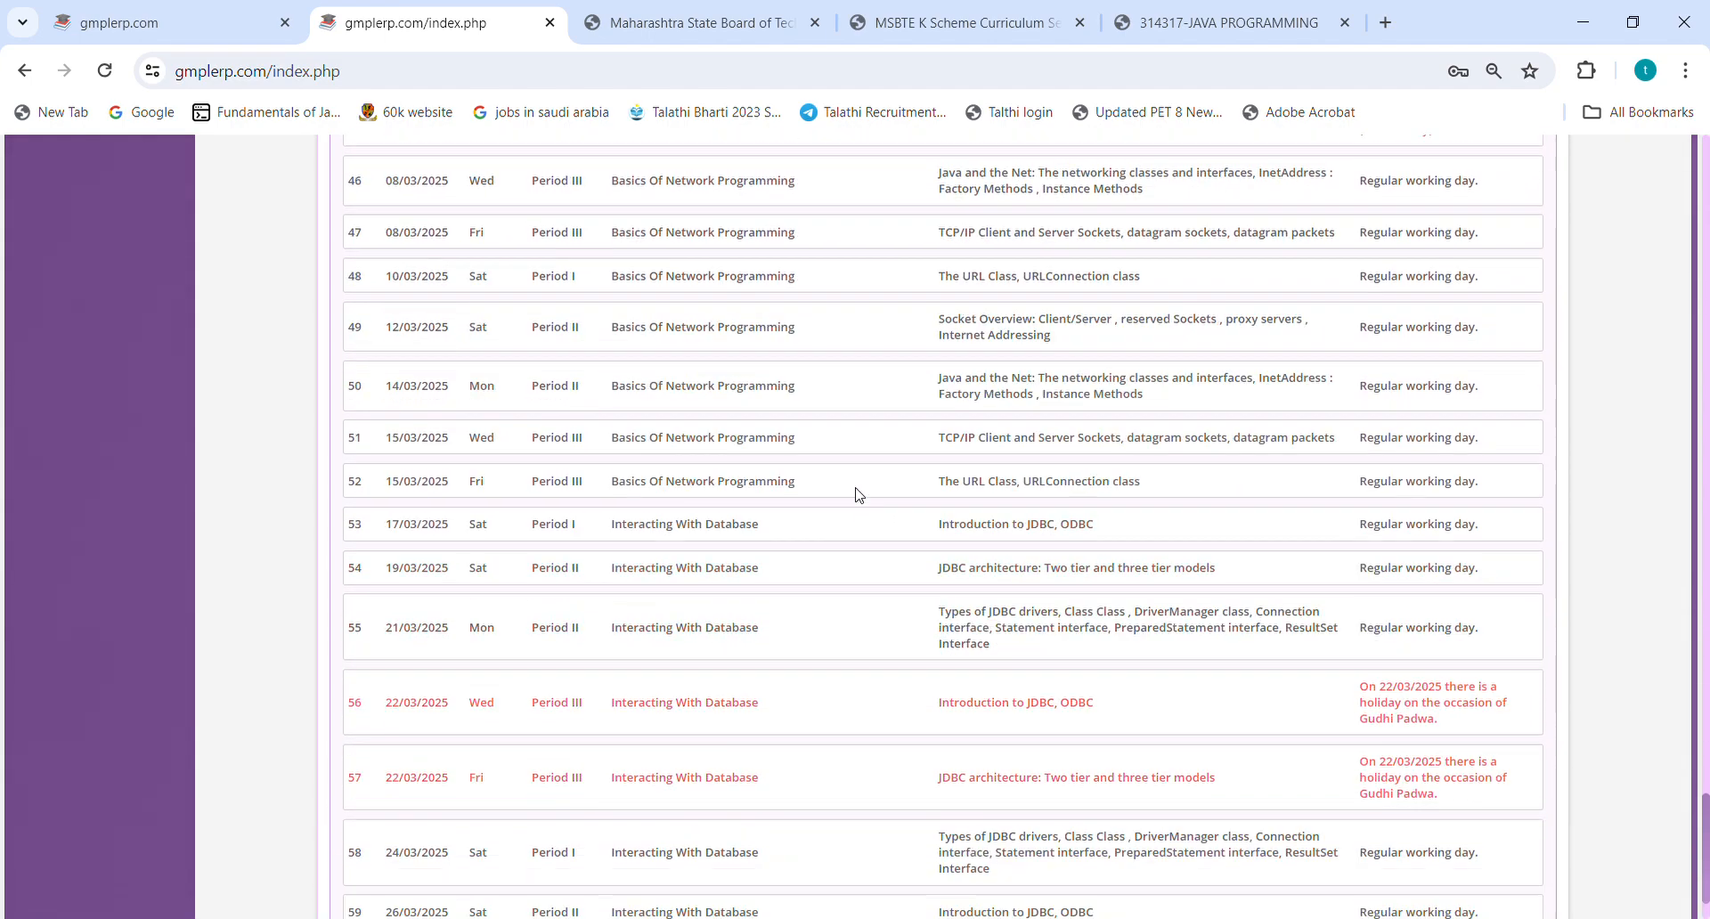
scroll(857, 495, up, 10)
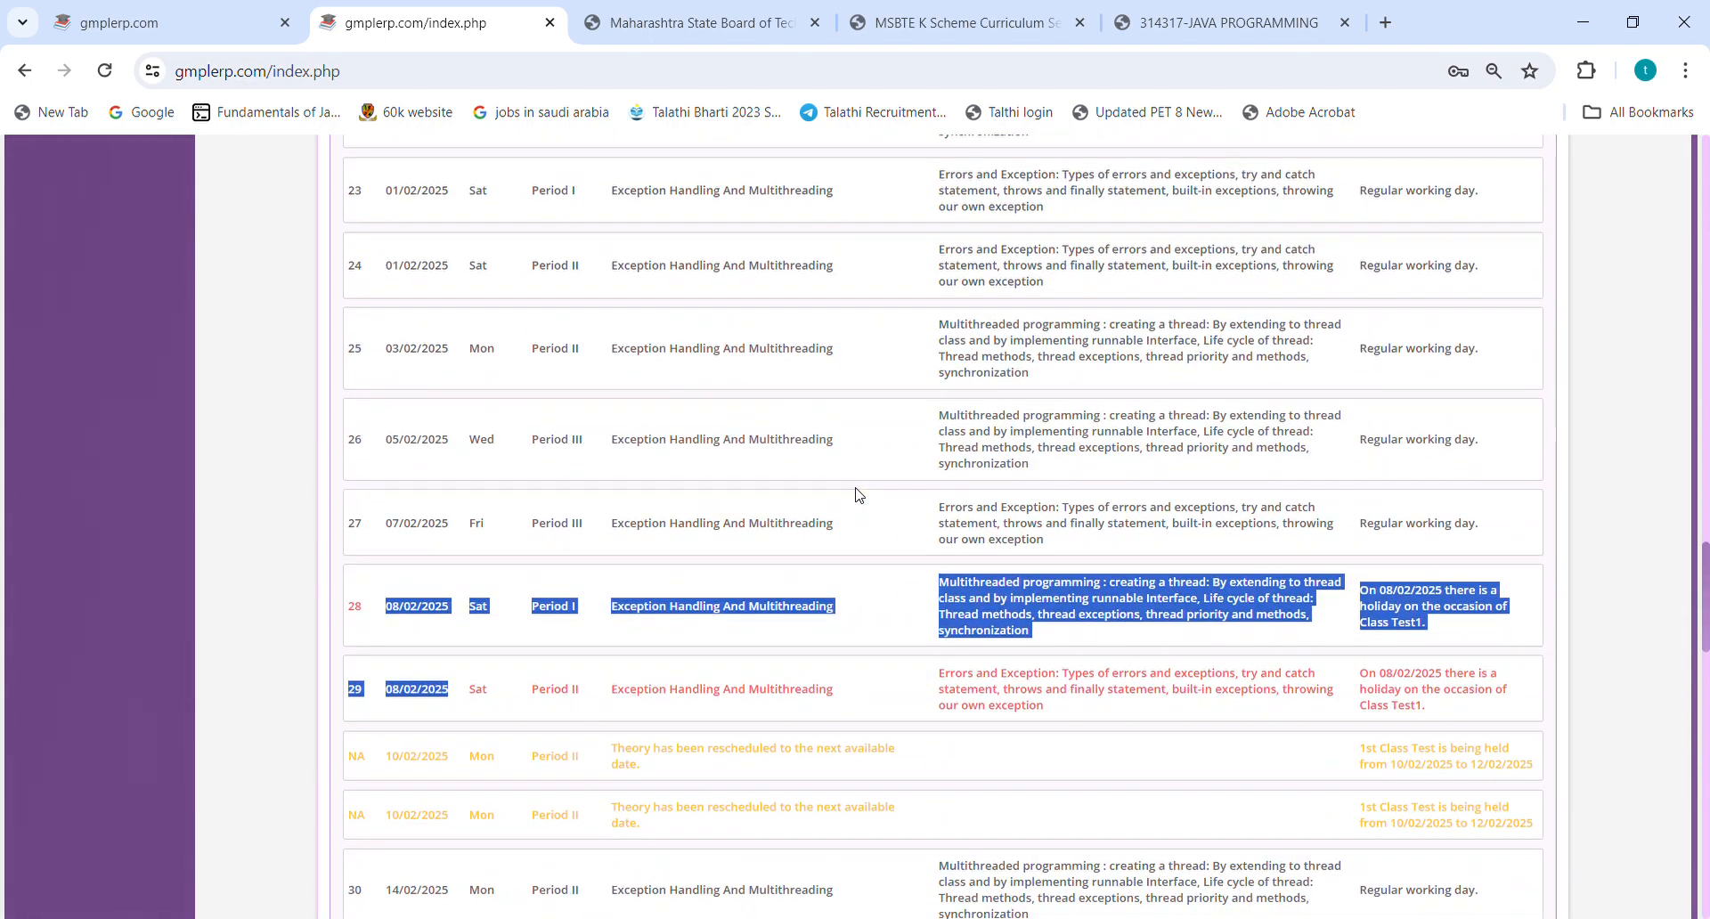
scroll(857, 495, down, 15)
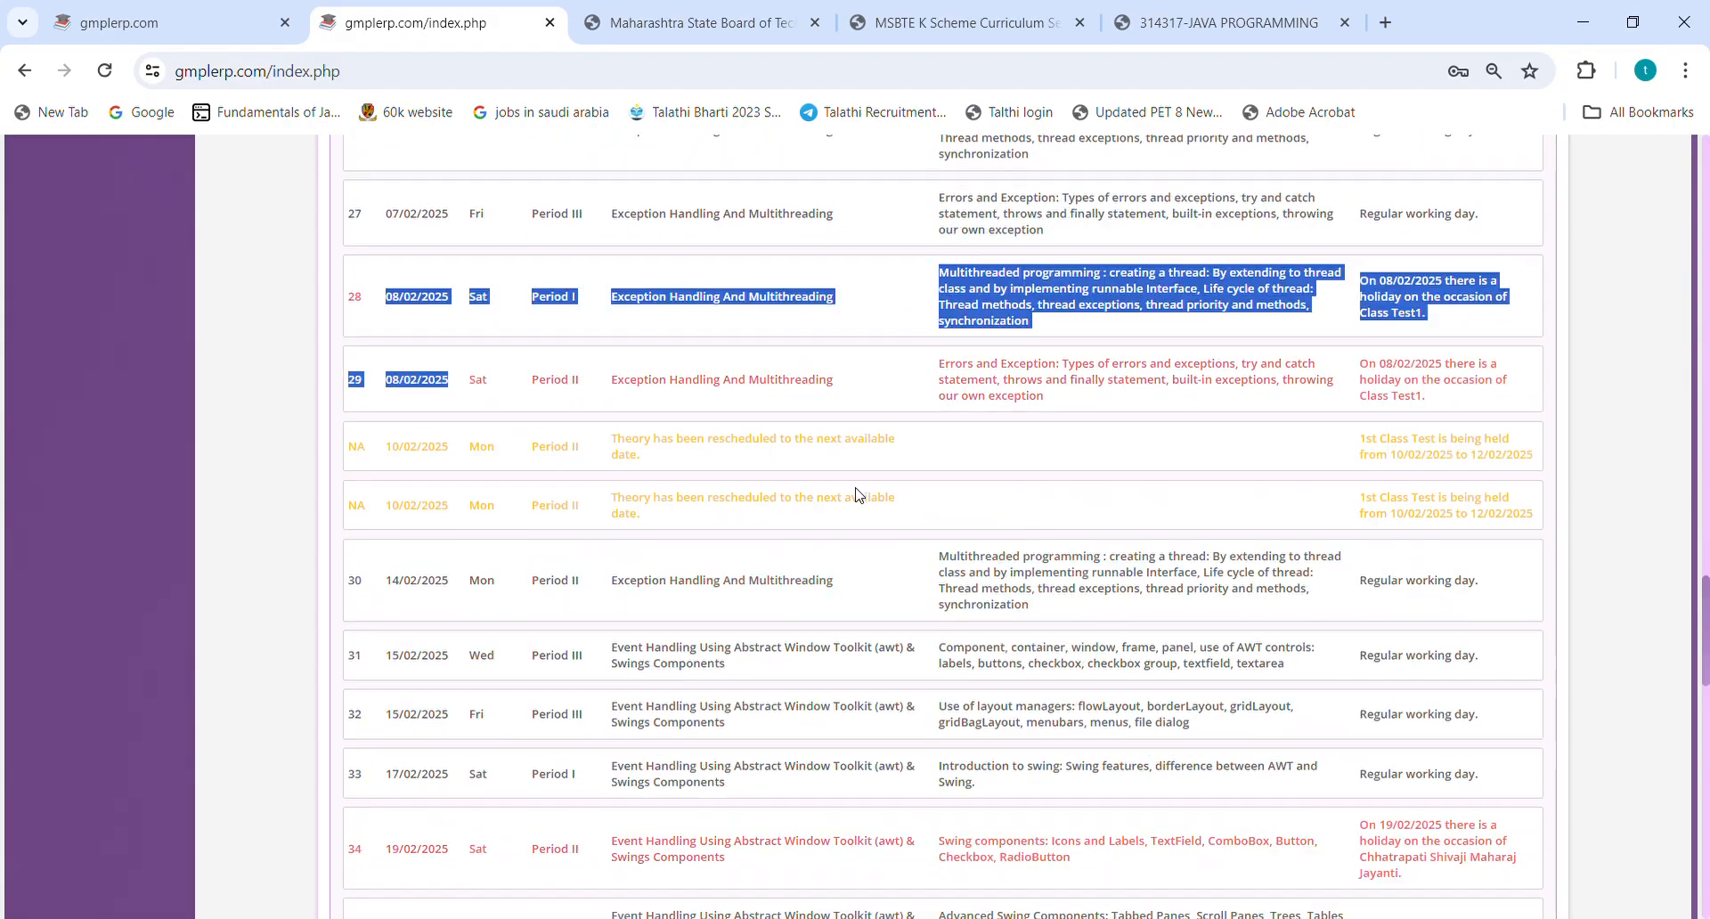
scroll(857, 496, down, 8)
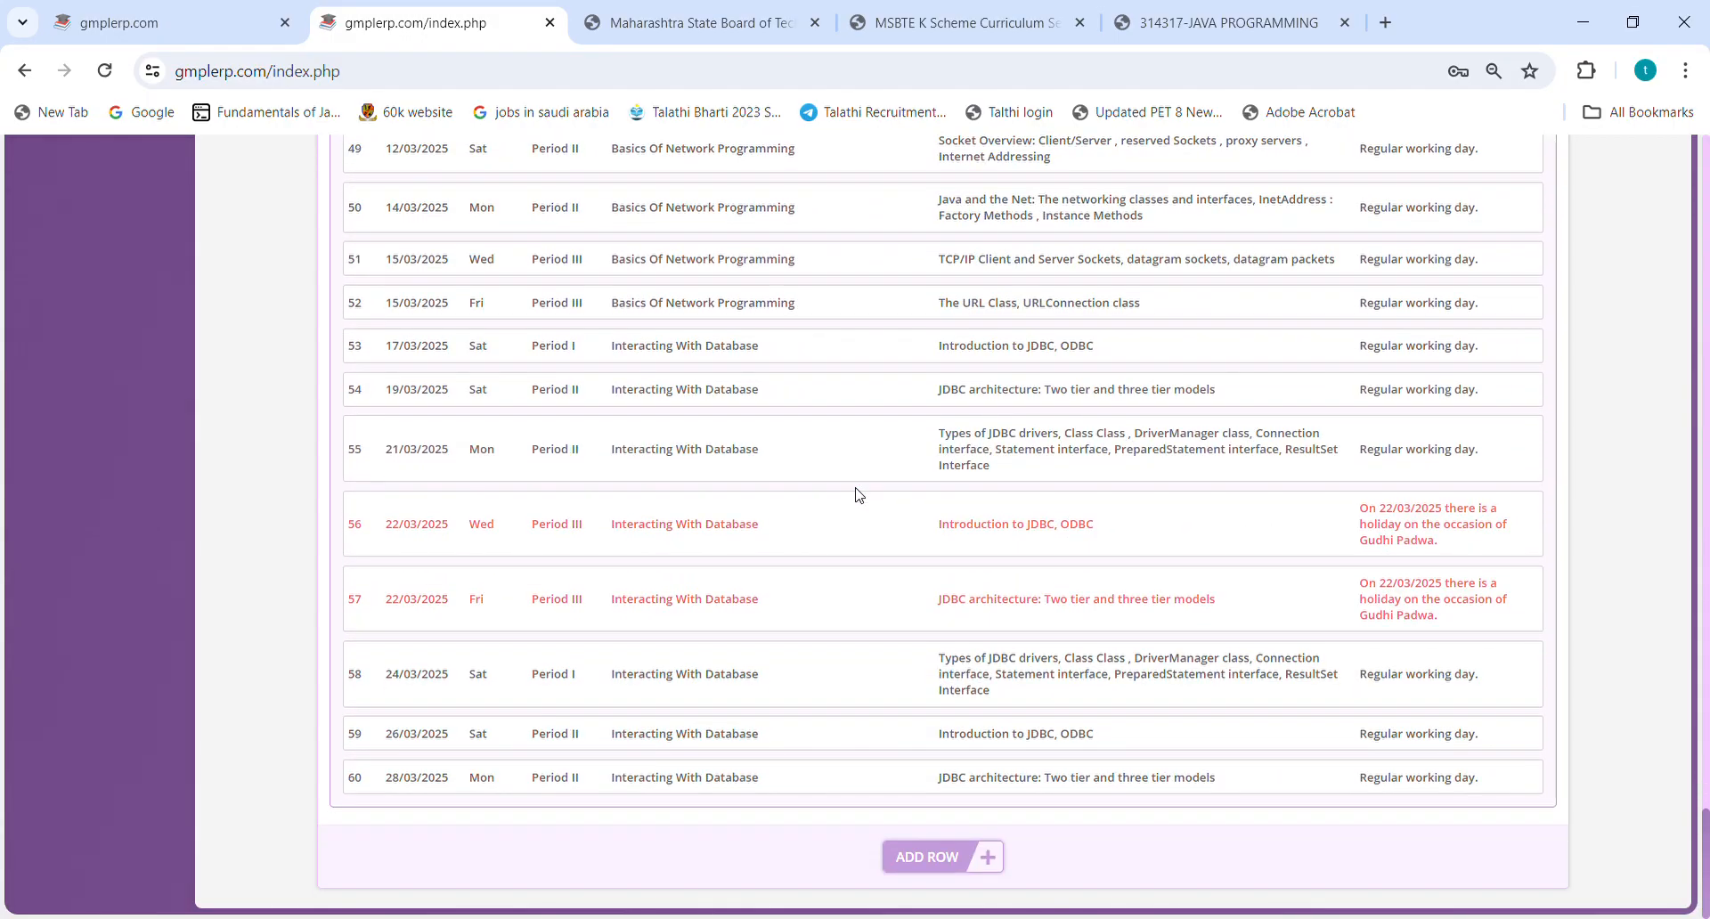
scroll(858, 495, up, 9)
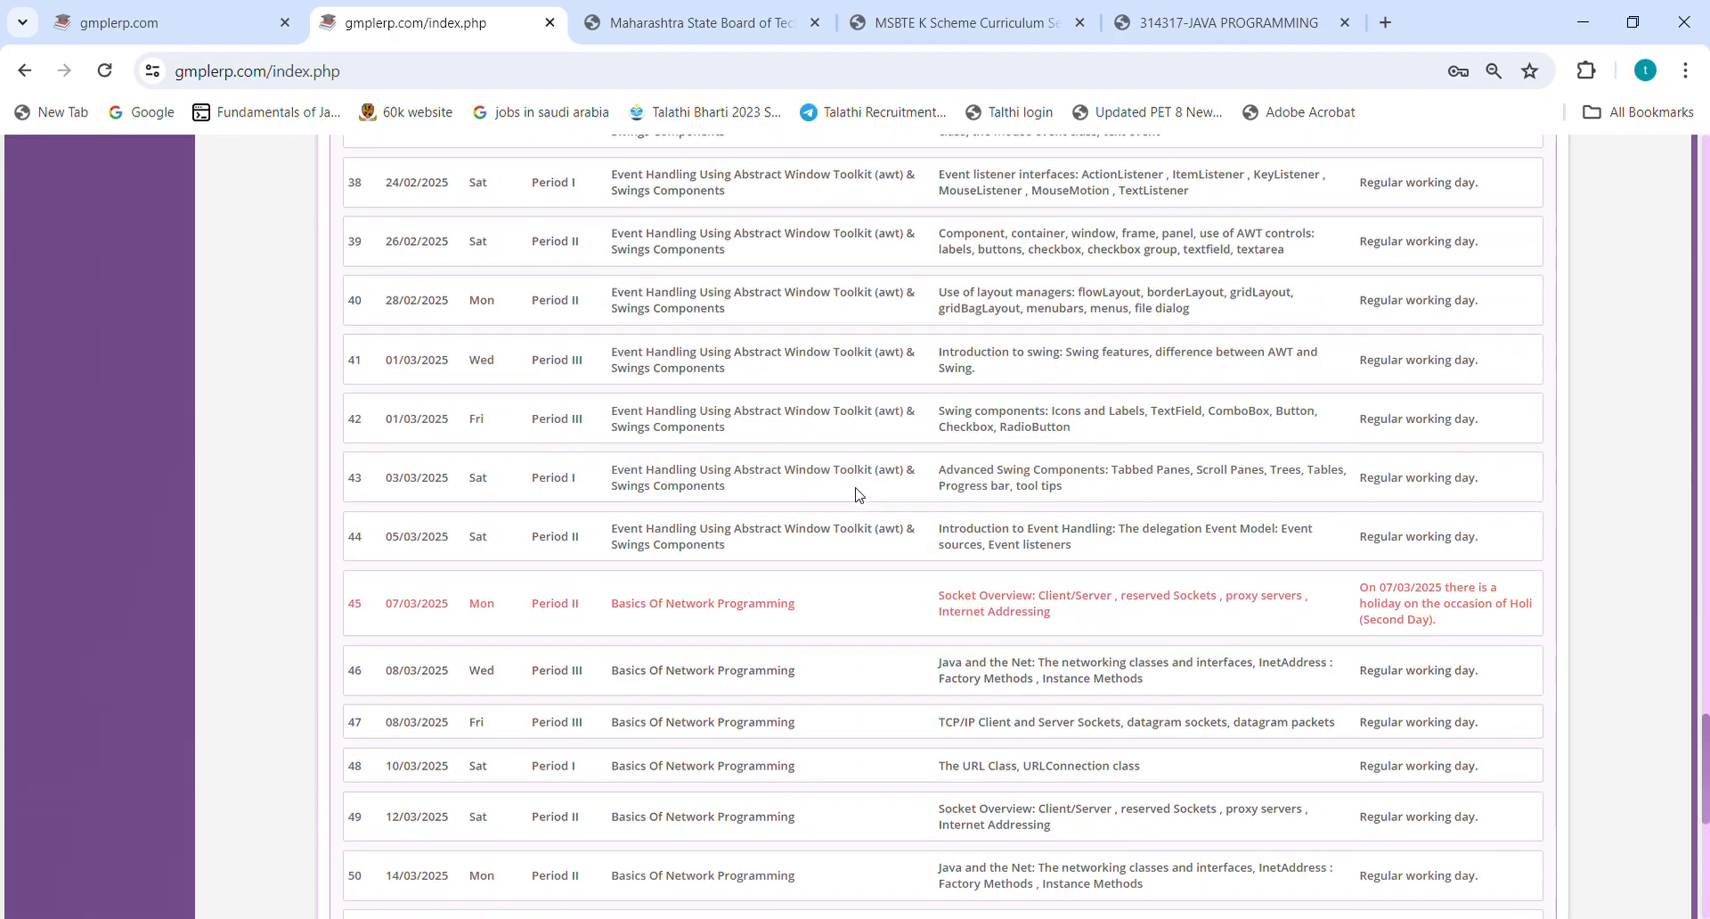
scroll(857, 495, up, 15)
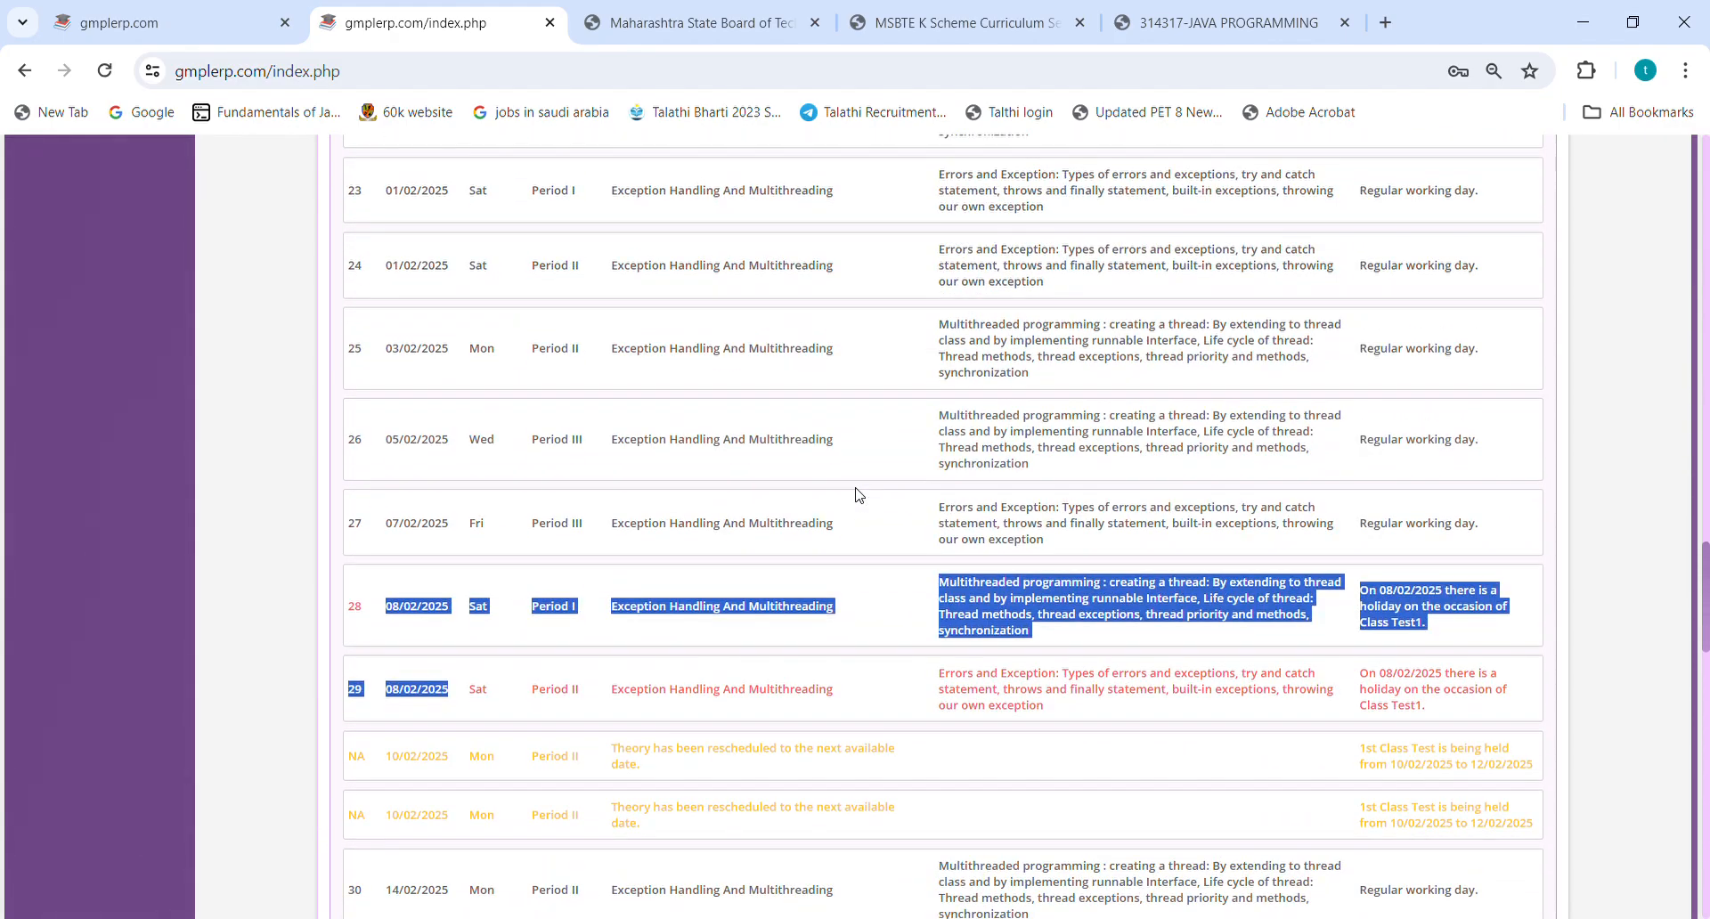
Return to the staff Teaching Plan form and open the Manual Plan lecture list for Sem - IV, JPR ( SECOND YEAR ), Batch 1.
scroll(857, 495, up, 9)
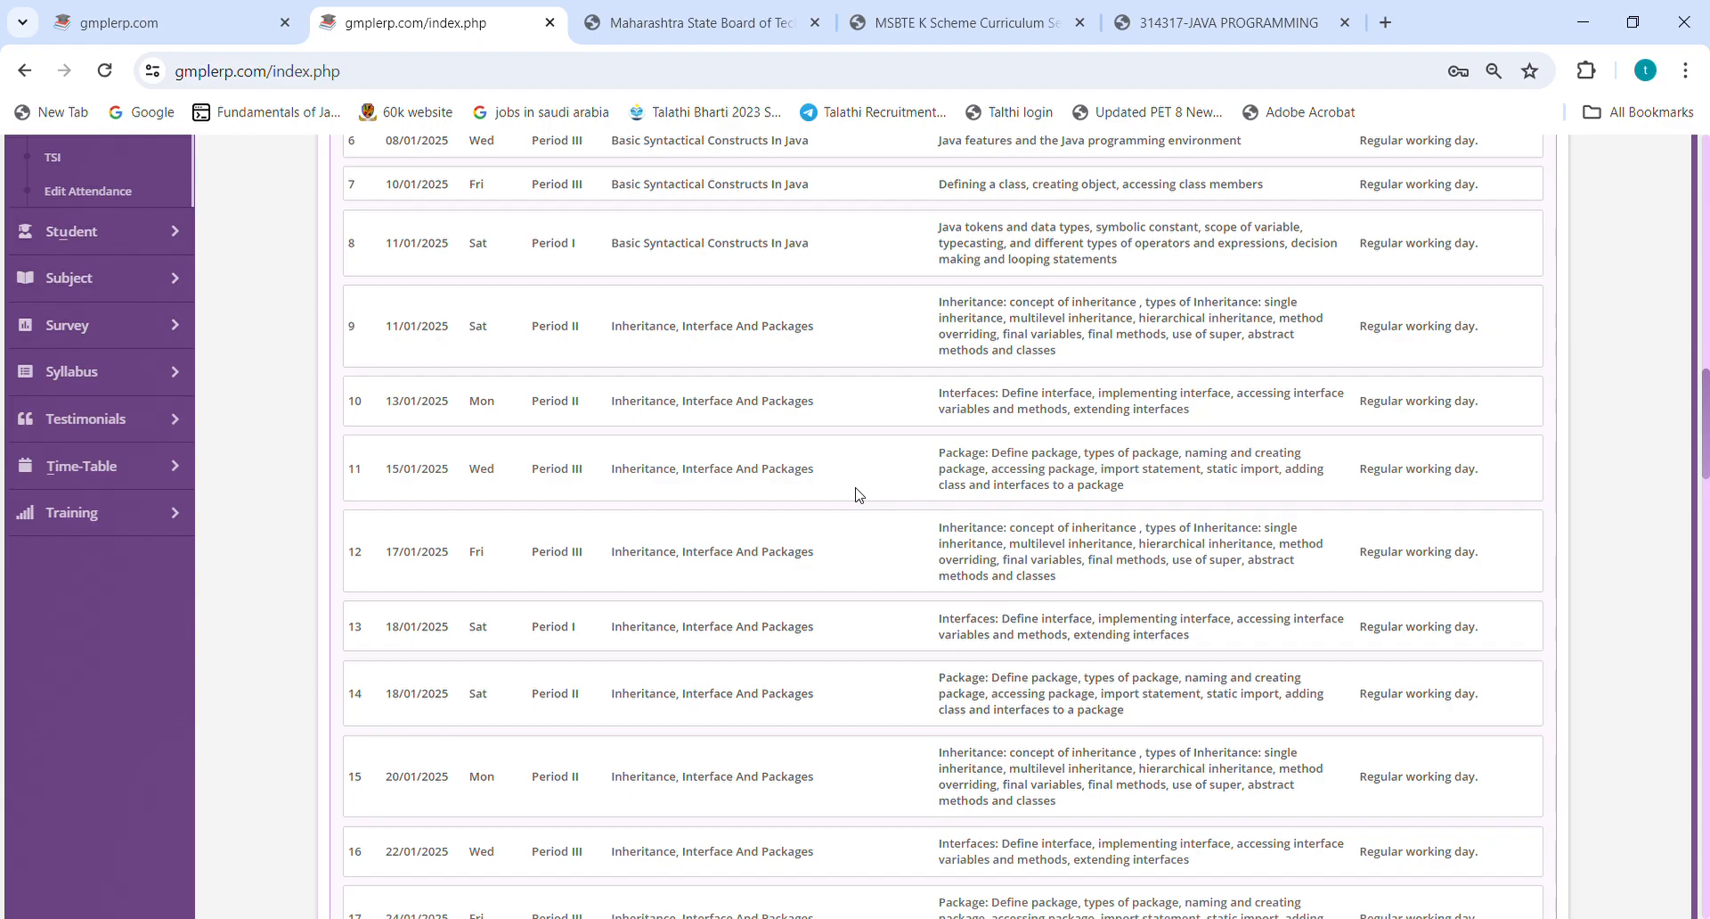
scroll(858, 495, up, 1)
scroll(858, 495, up, 3)
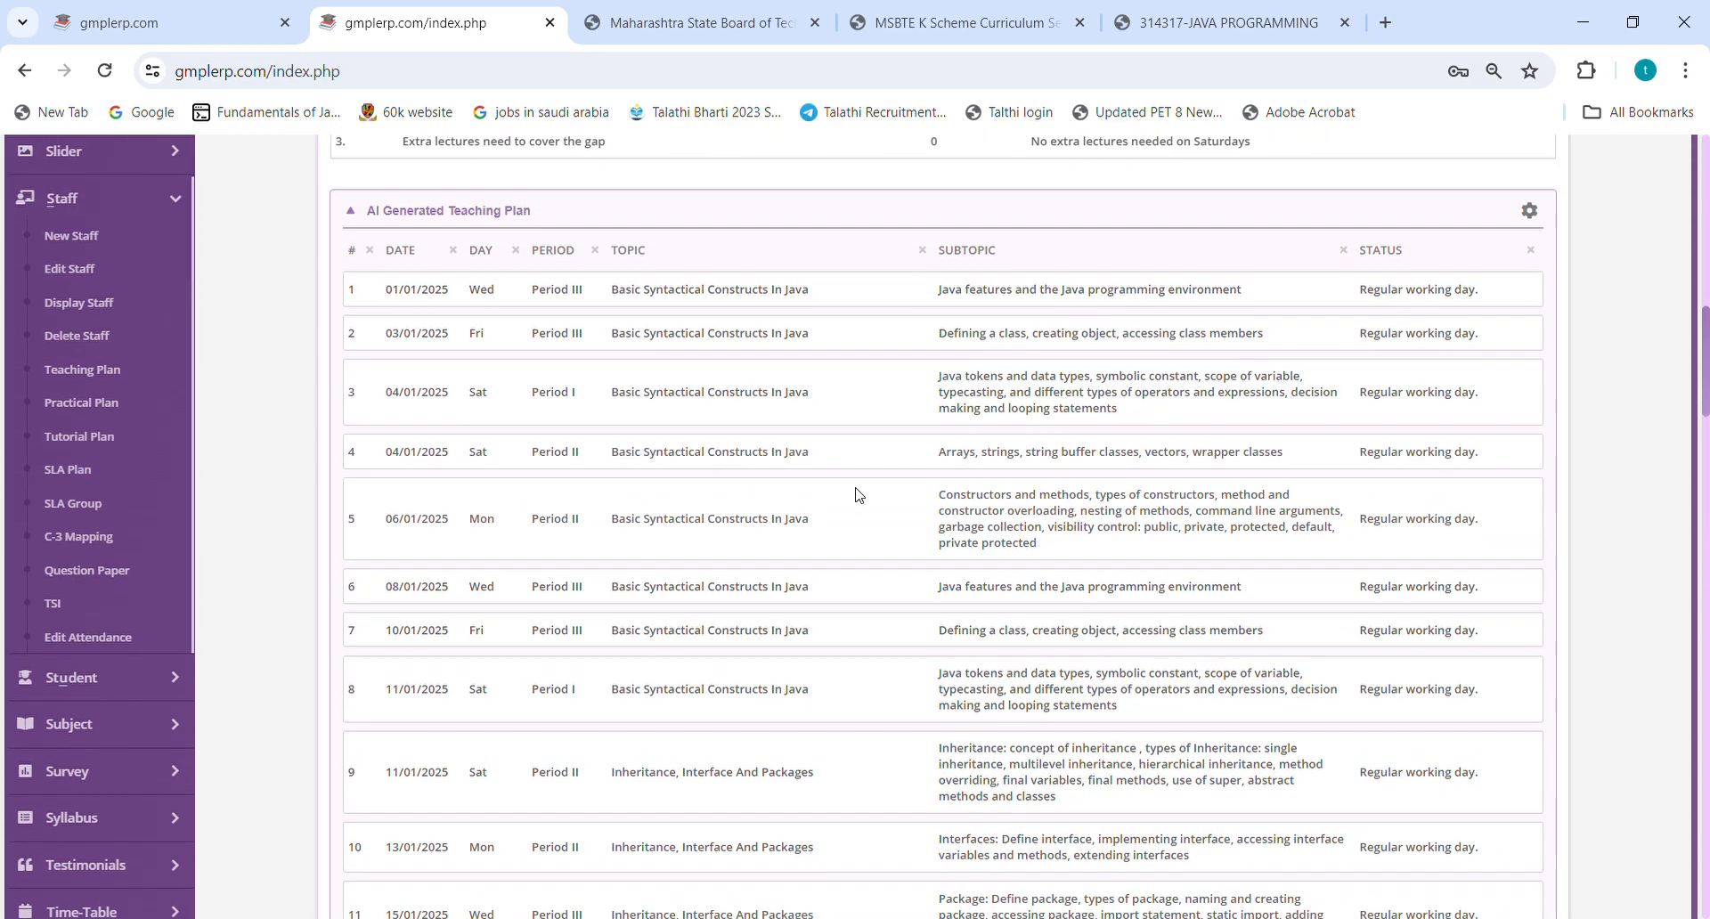
scroll(857, 495, up, 4)
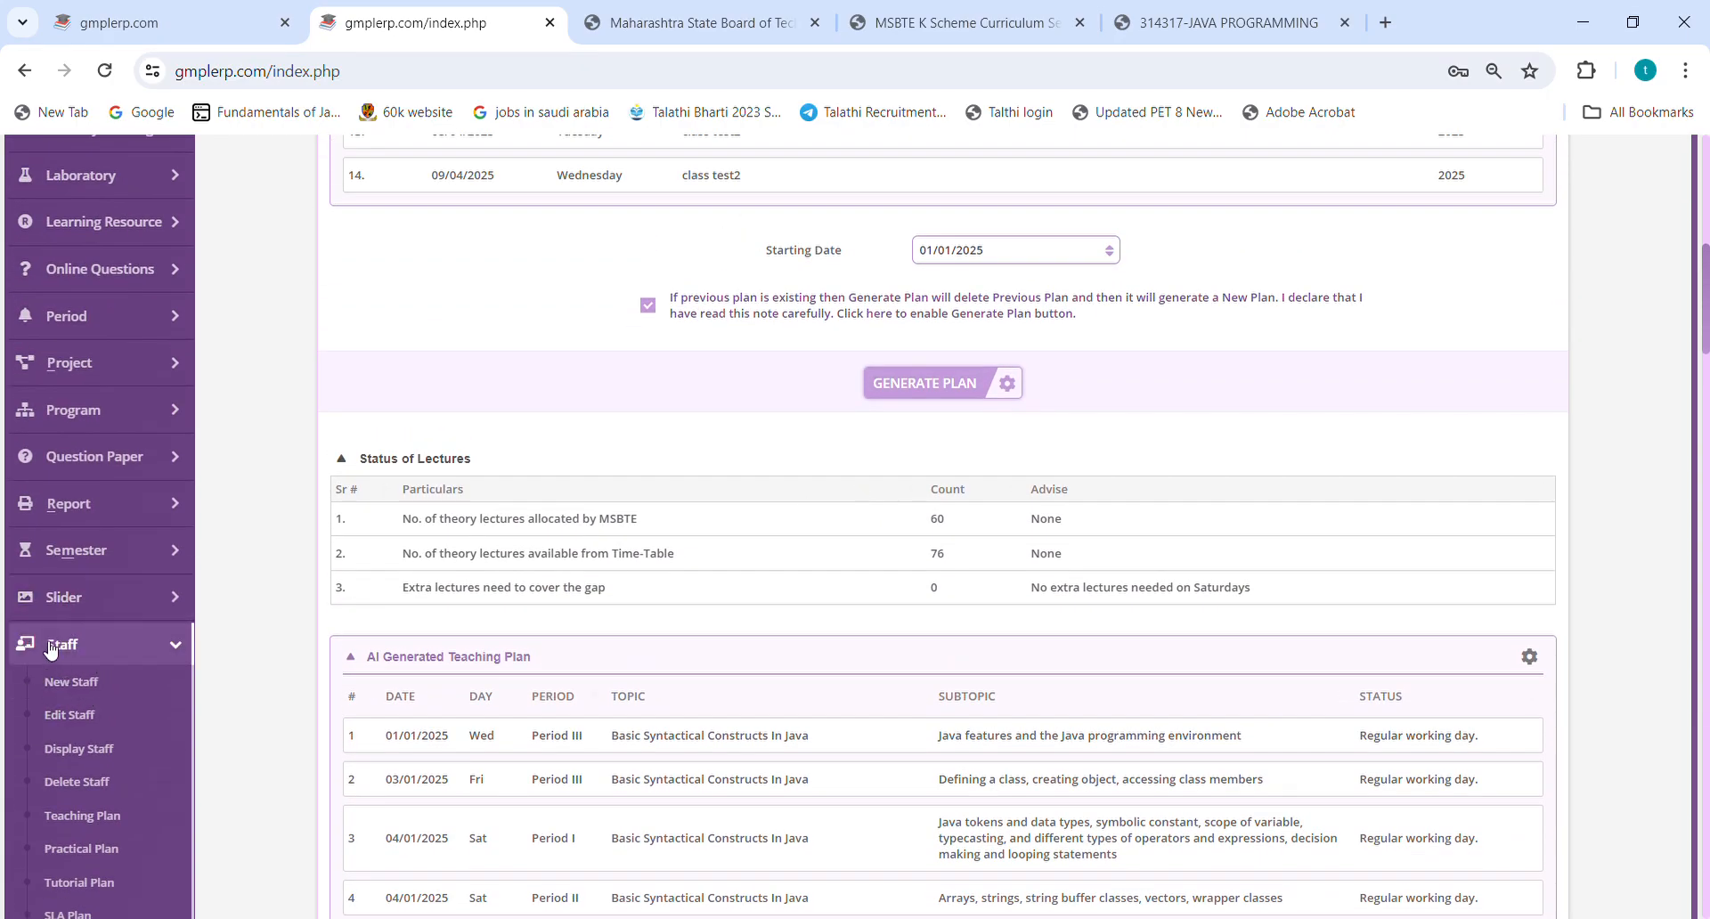
scroll(85, 659, down, 1)
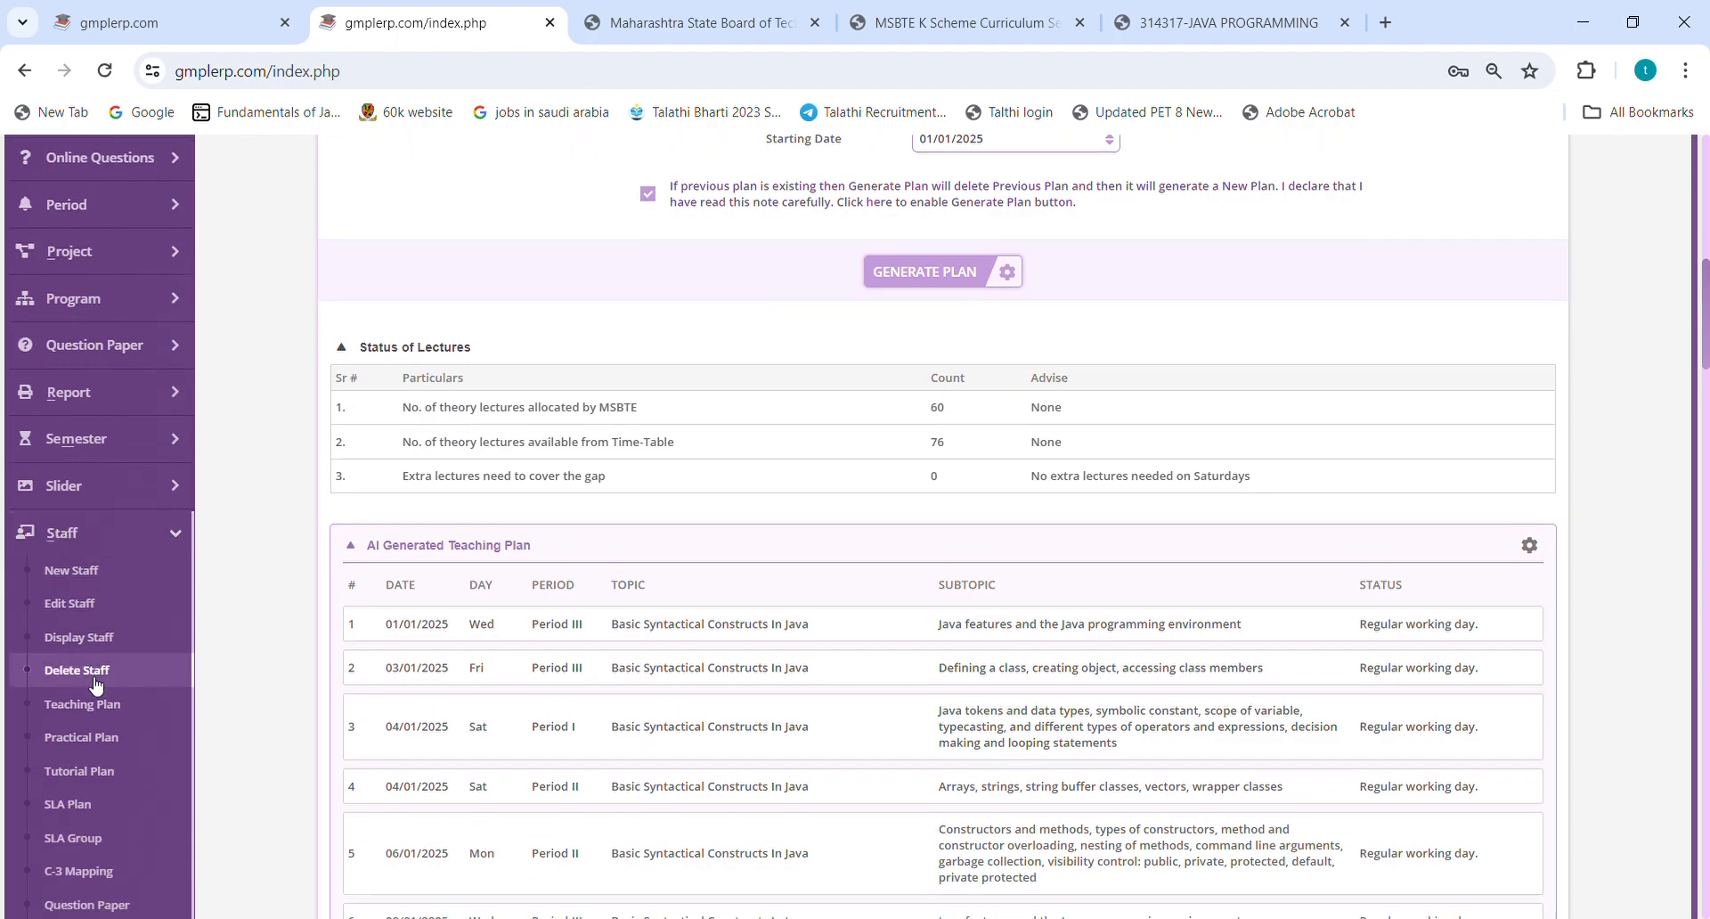
click(83, 705)
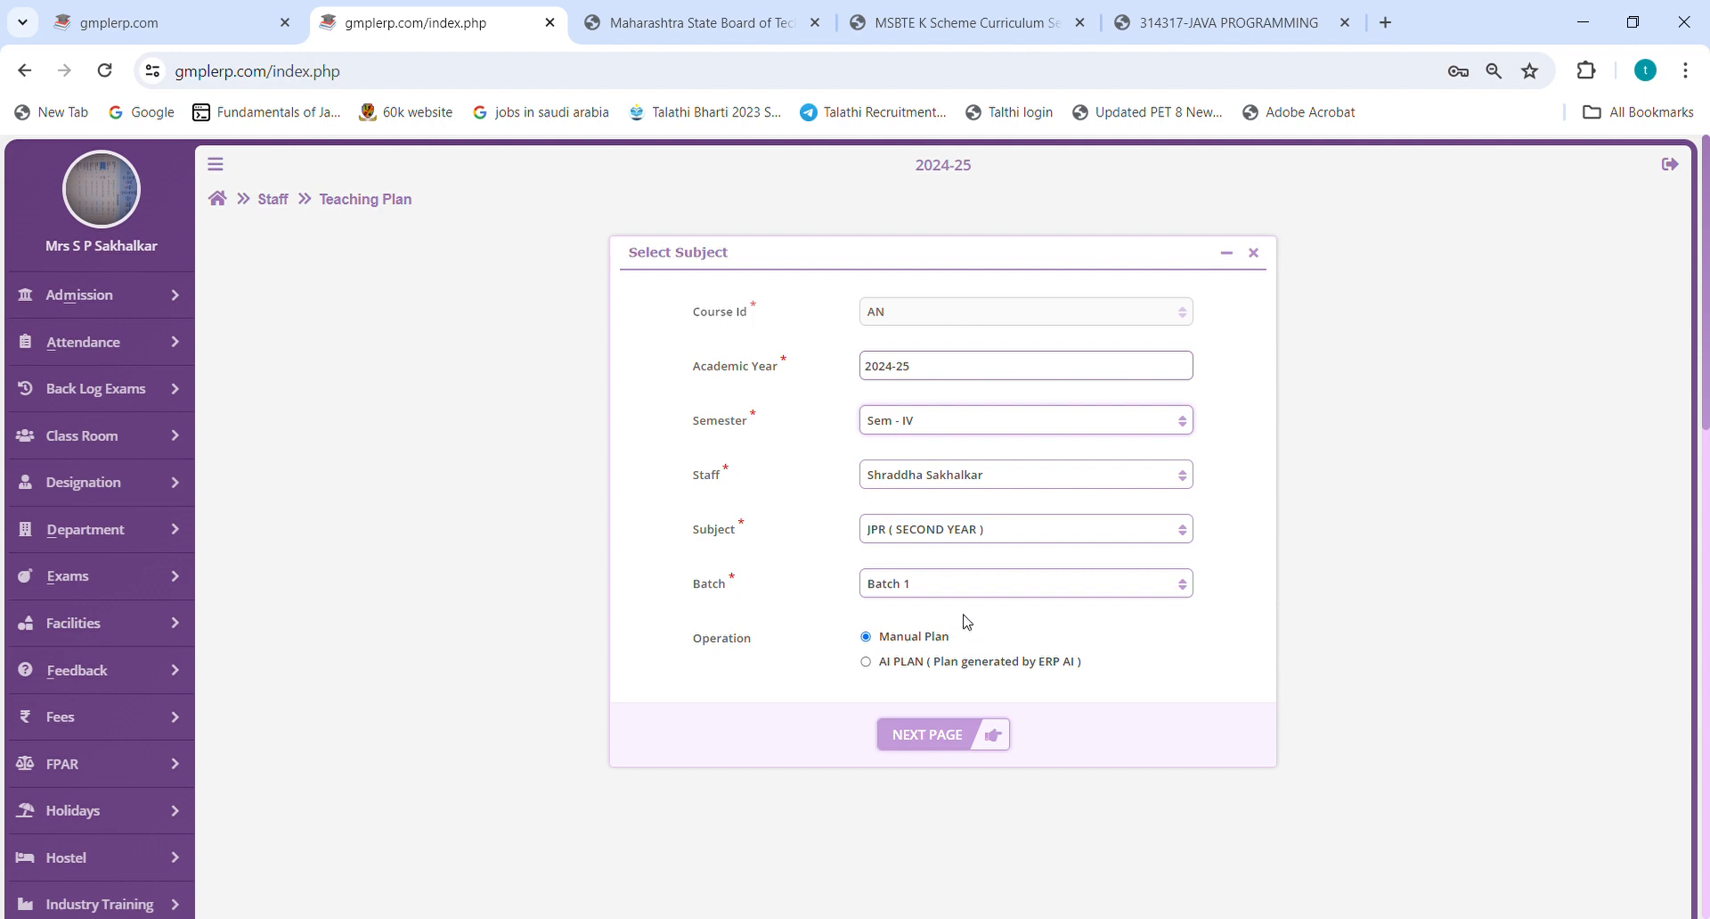
scroll(965, 618, down, 2)
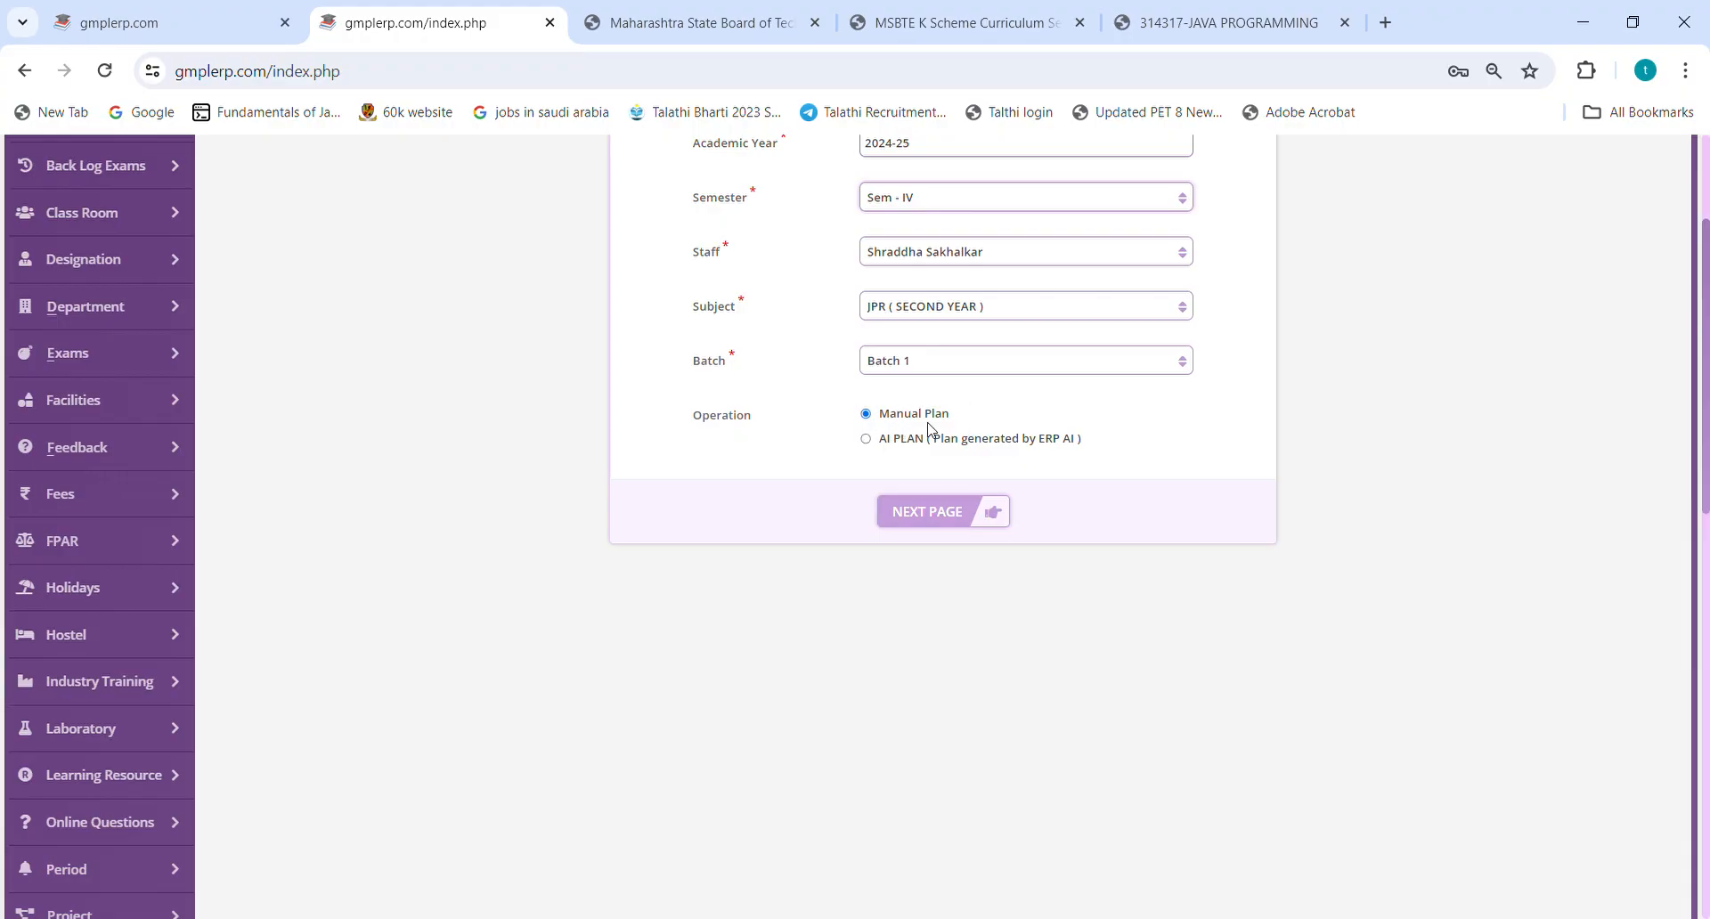
click(927, 514)
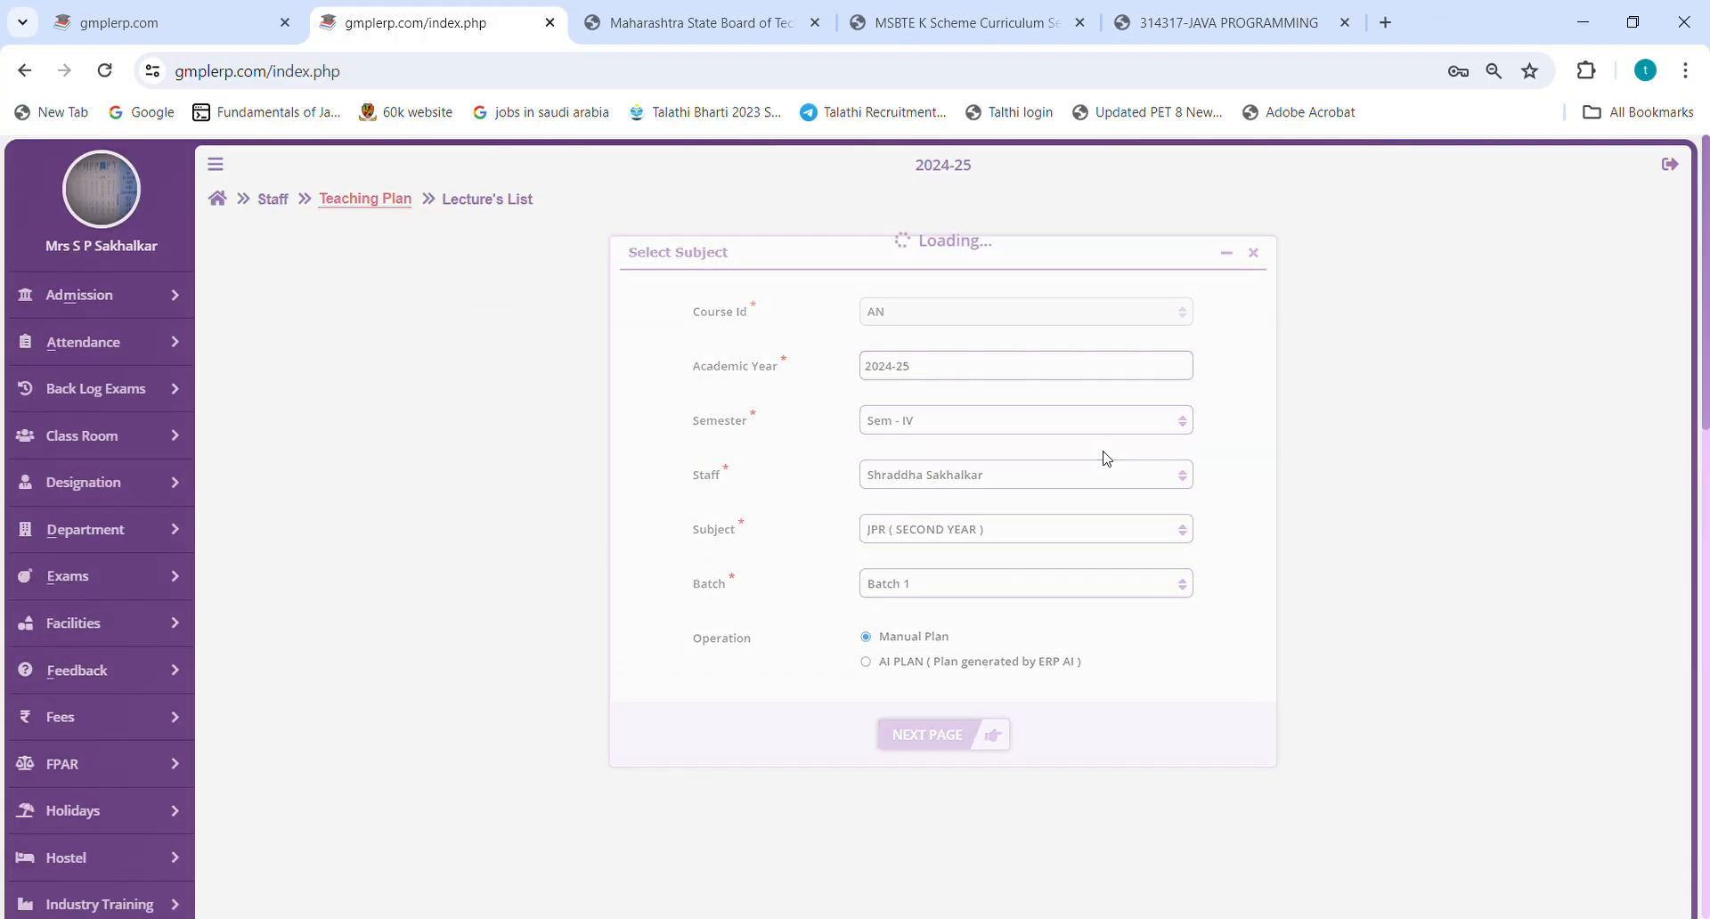
Review the manual plan's holiday list, the January month selection, the lecture status table and the first lecture rows.
scroll(1104, 456, down, 4)
scroll(1068, 445, up, 4)
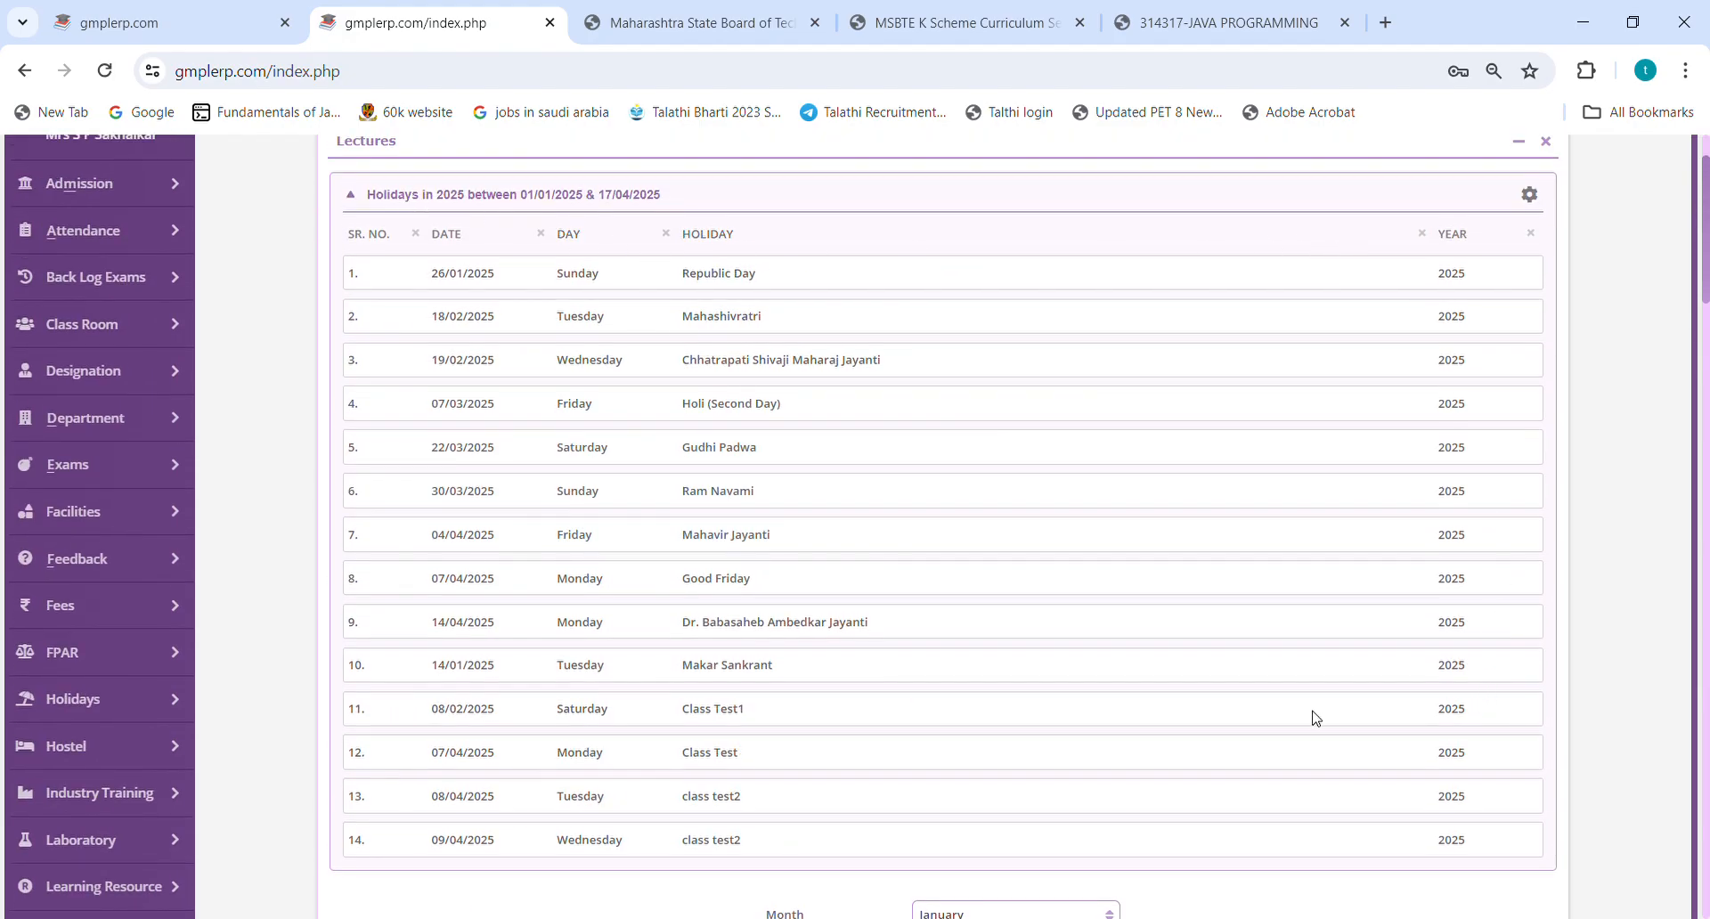
scroll(761, 370, down, 1)
scroll(763, 371, down, 5)
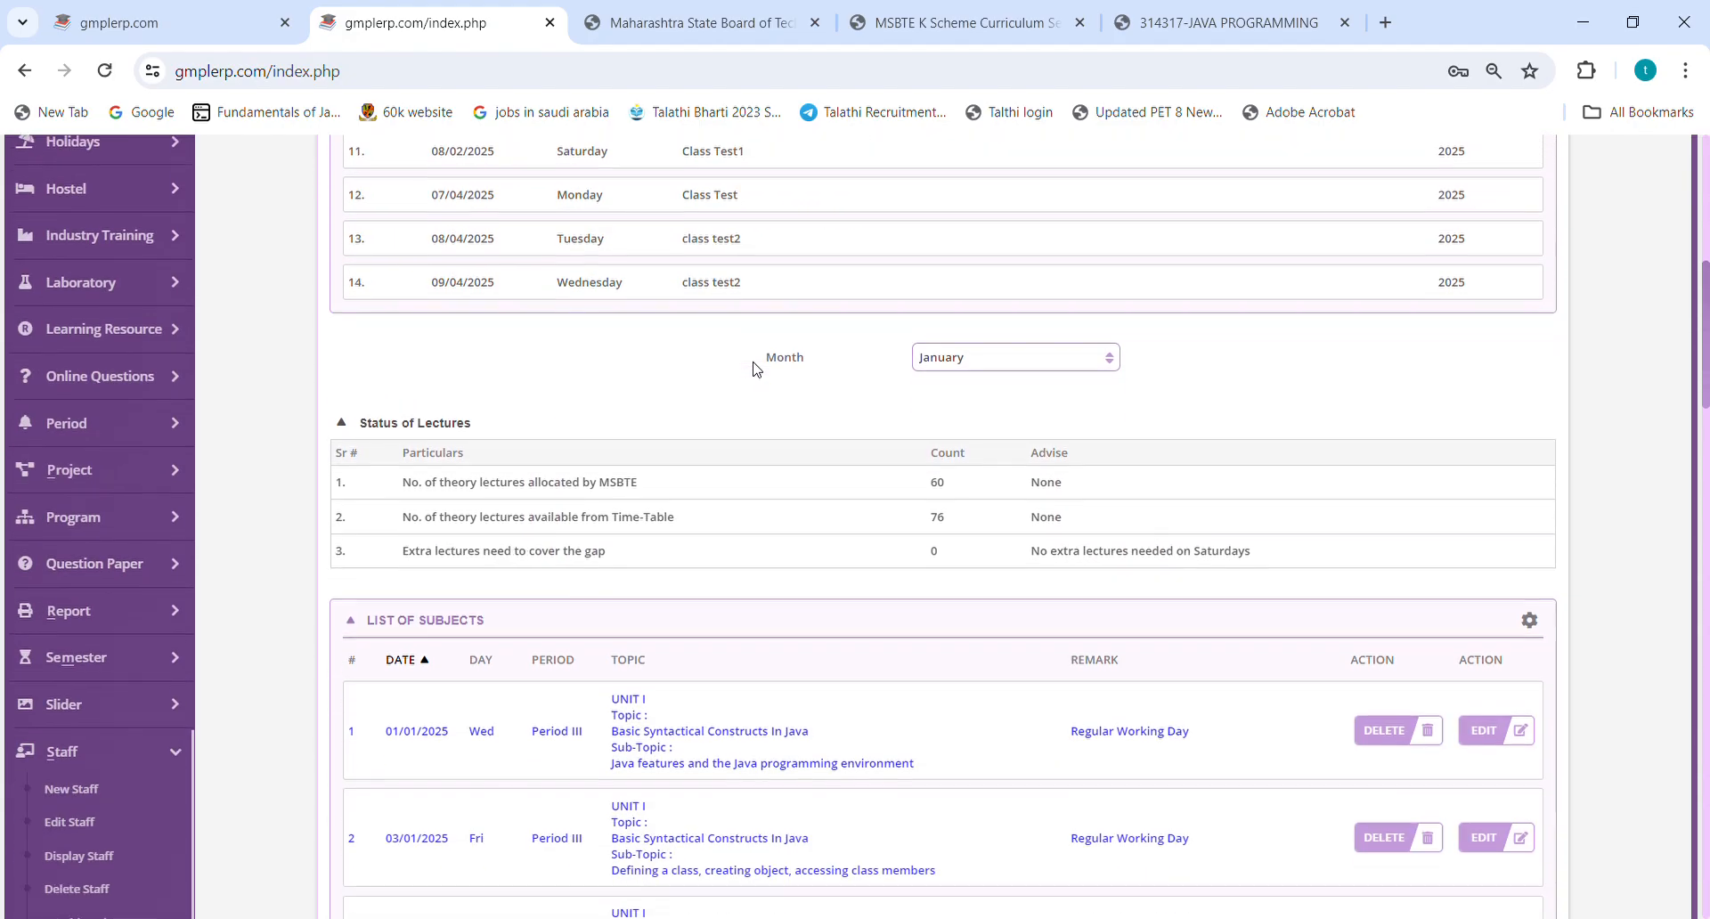
scroll(797, 370, down, 2)
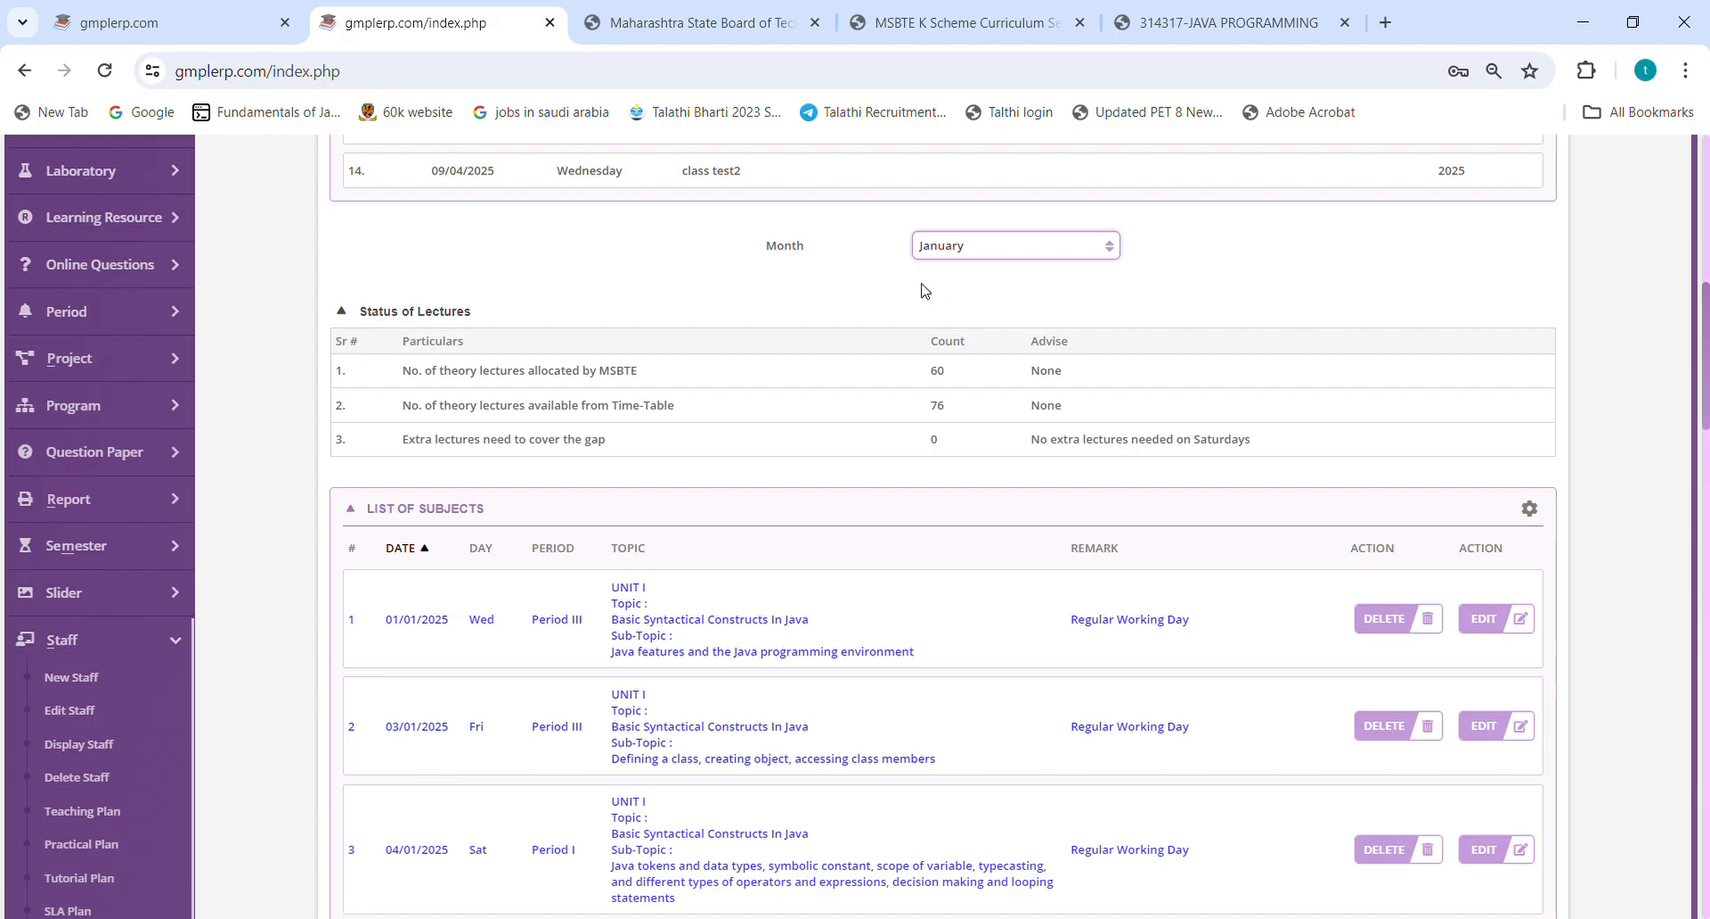
scroll(926, 287, down, 2)
scroll(534, 361, down, 1)
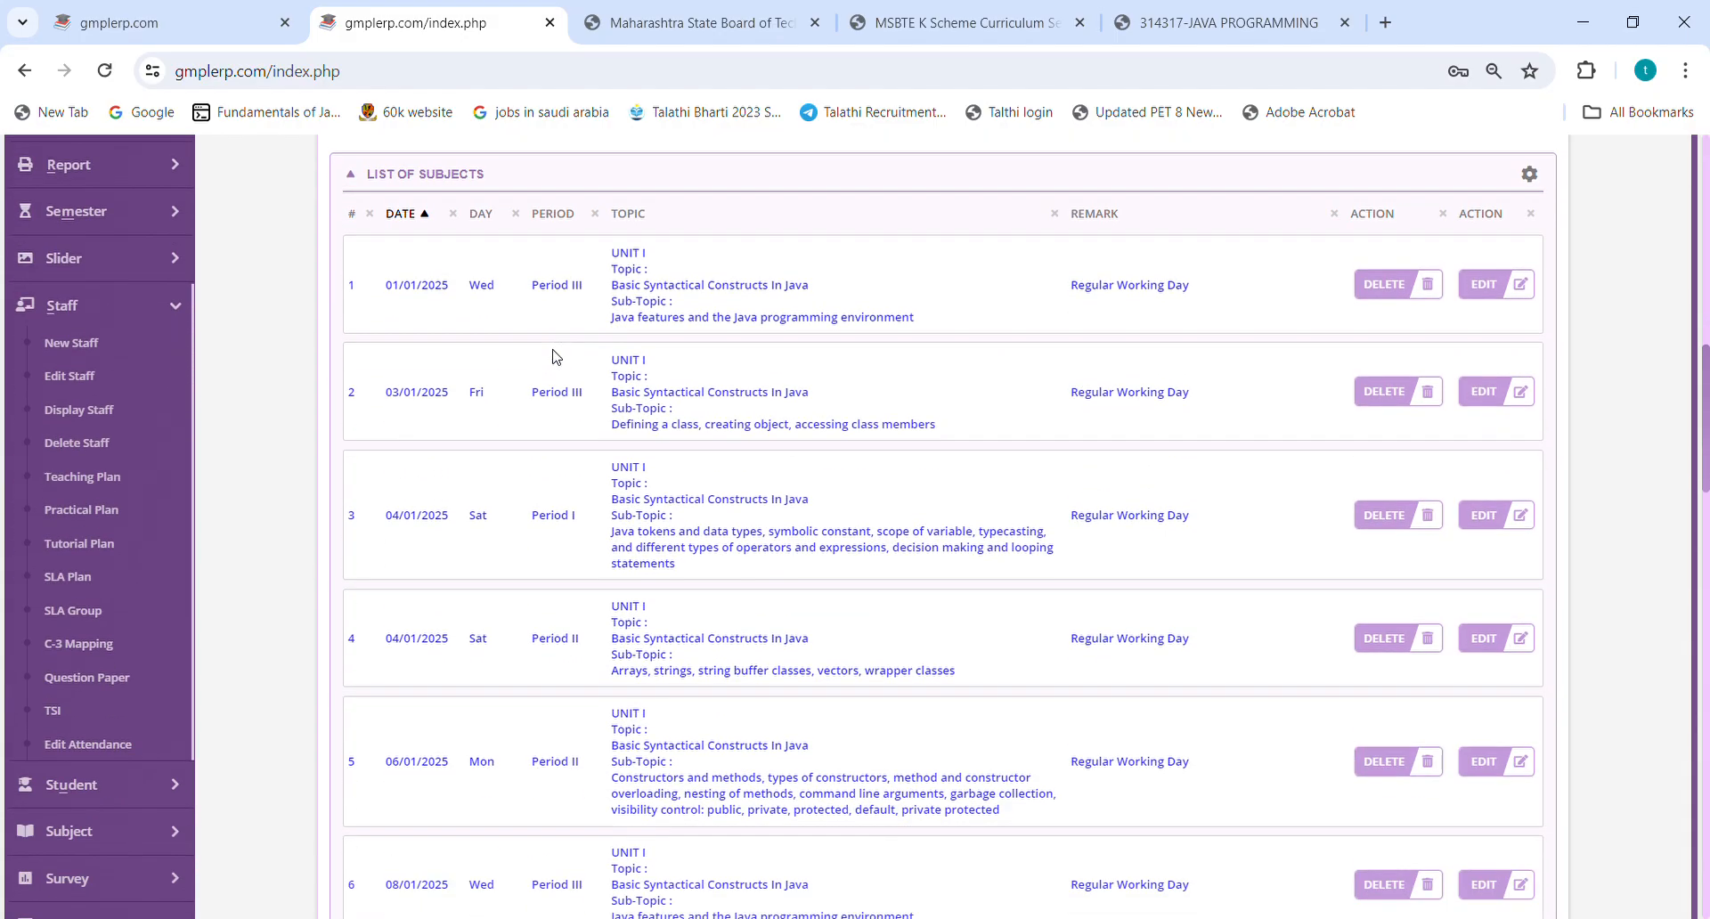
scroll(728, 346, down, 1)
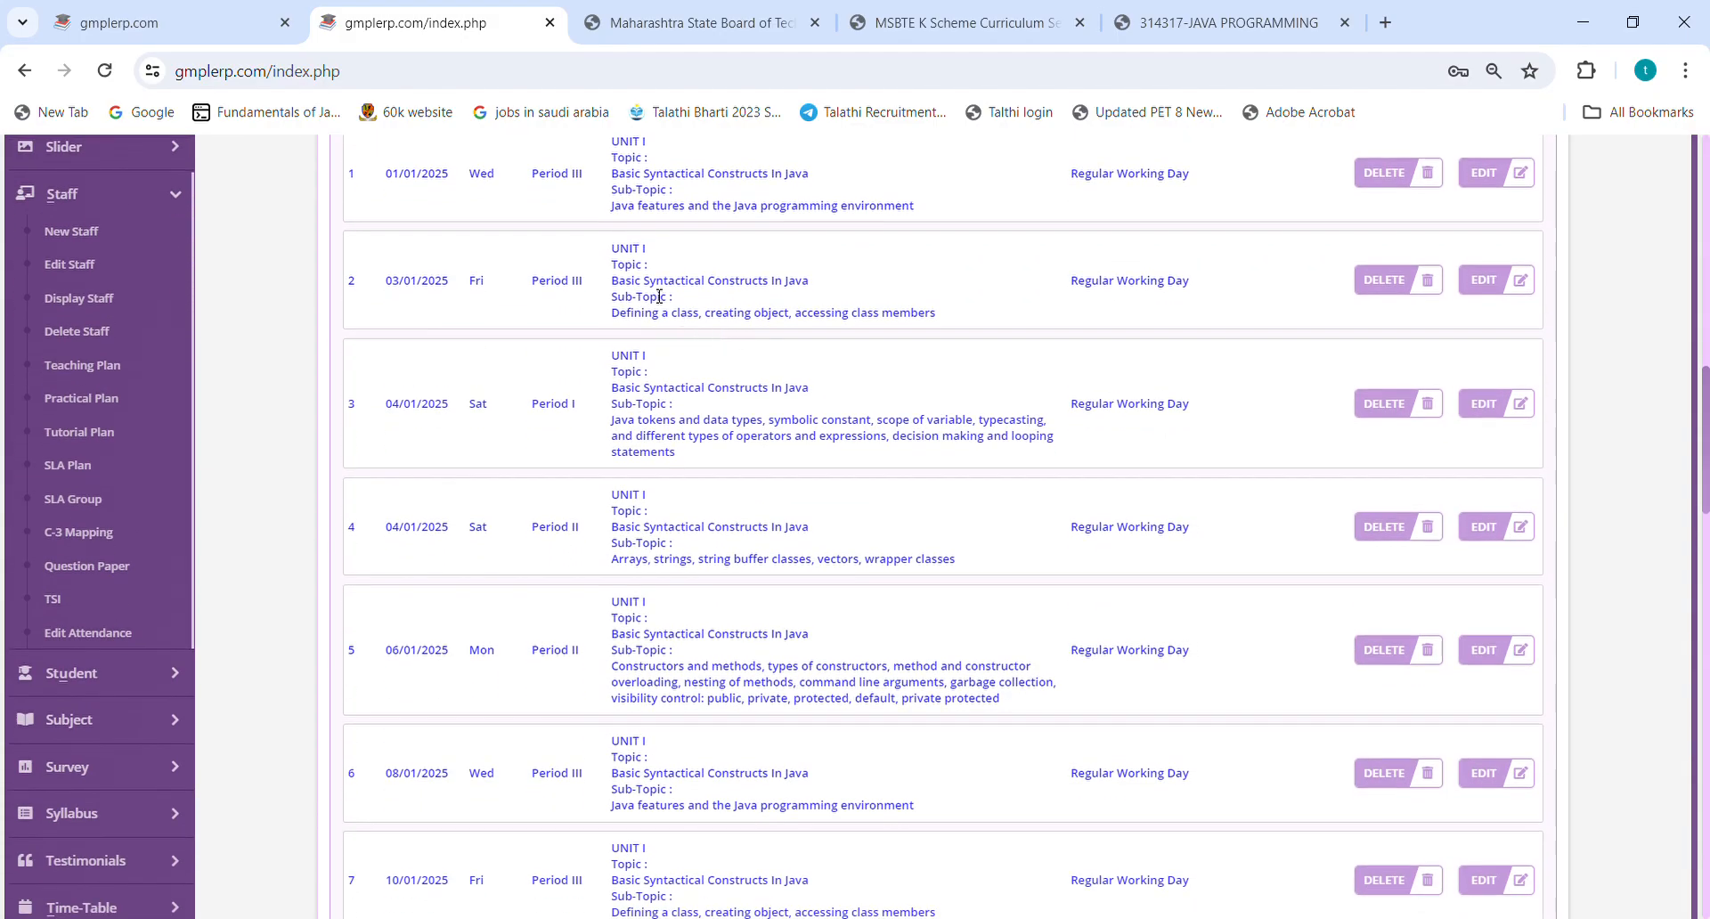
Examine the unit, topic and sub-topic entries of the first three January lectures.
scroll(659, 296, up, 1)
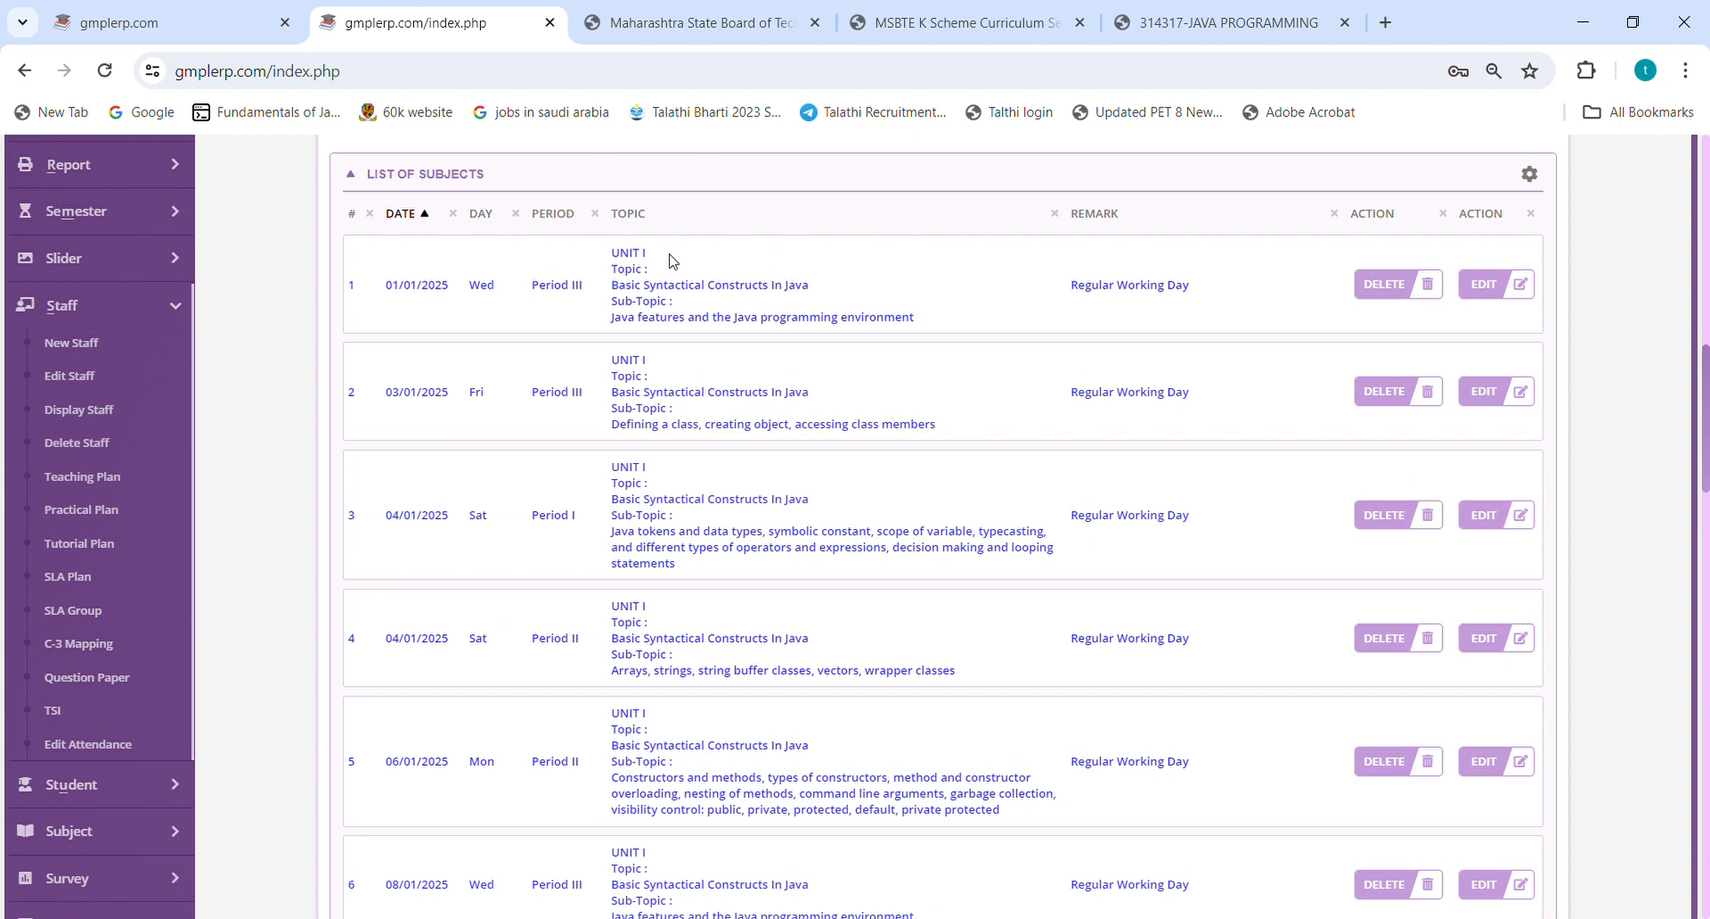
drag(673, 260, 612, 260)
drag(660, 361, 622, 369)
scroll(675, 393, down, 1)
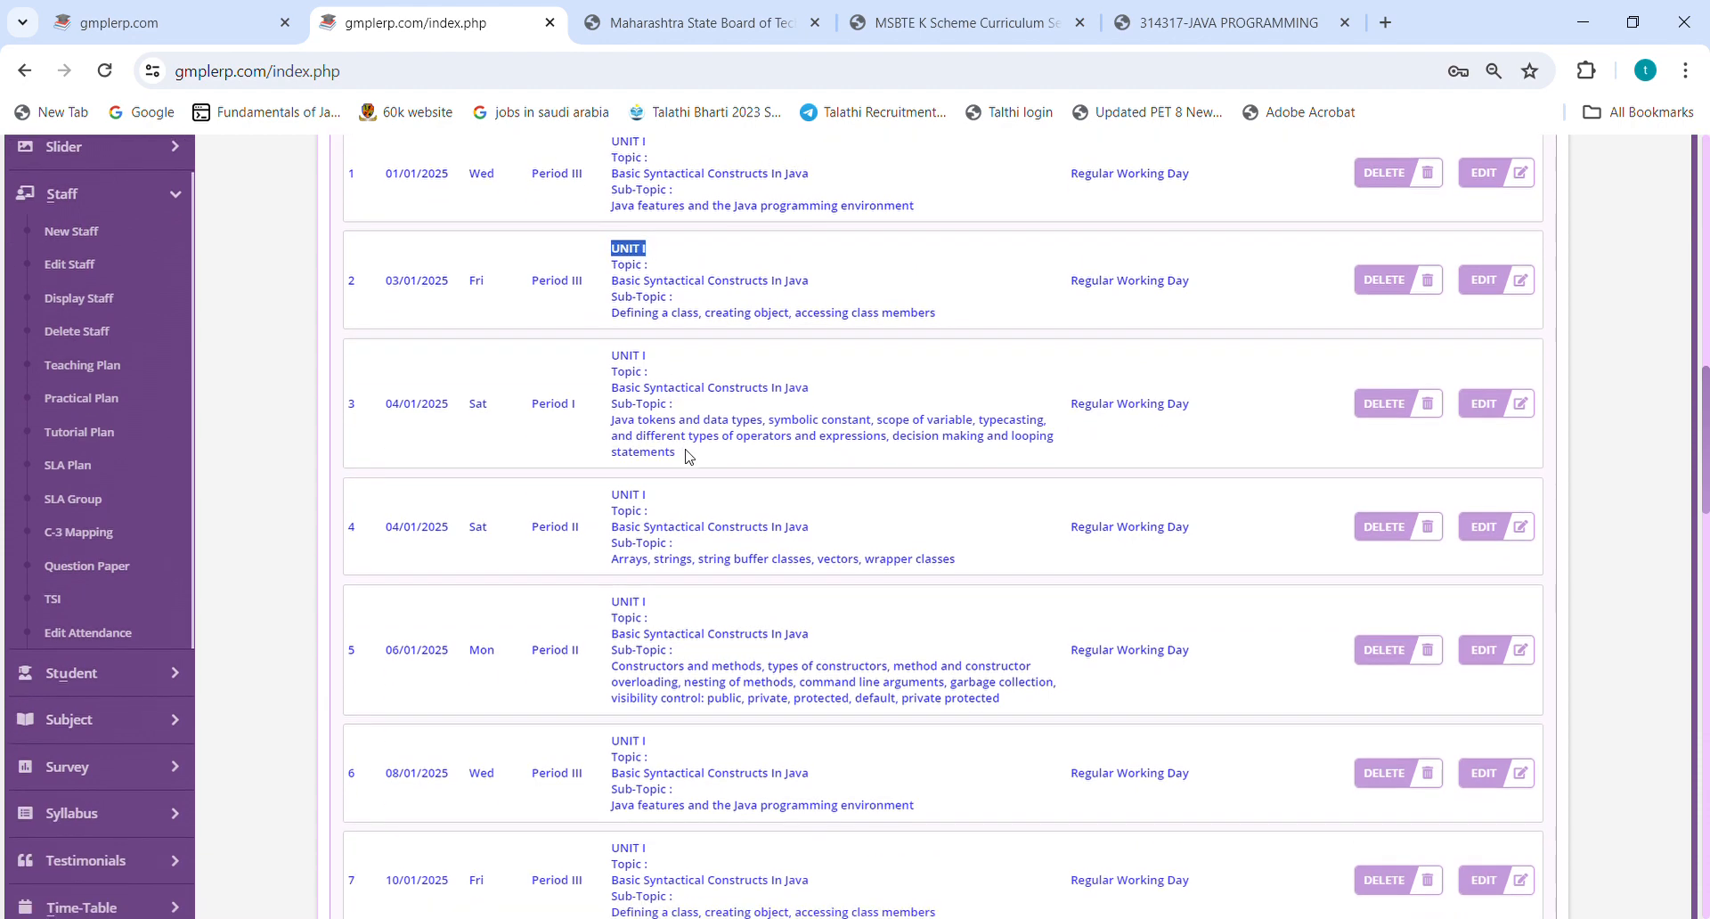
drag(919, 216, 621, 198)
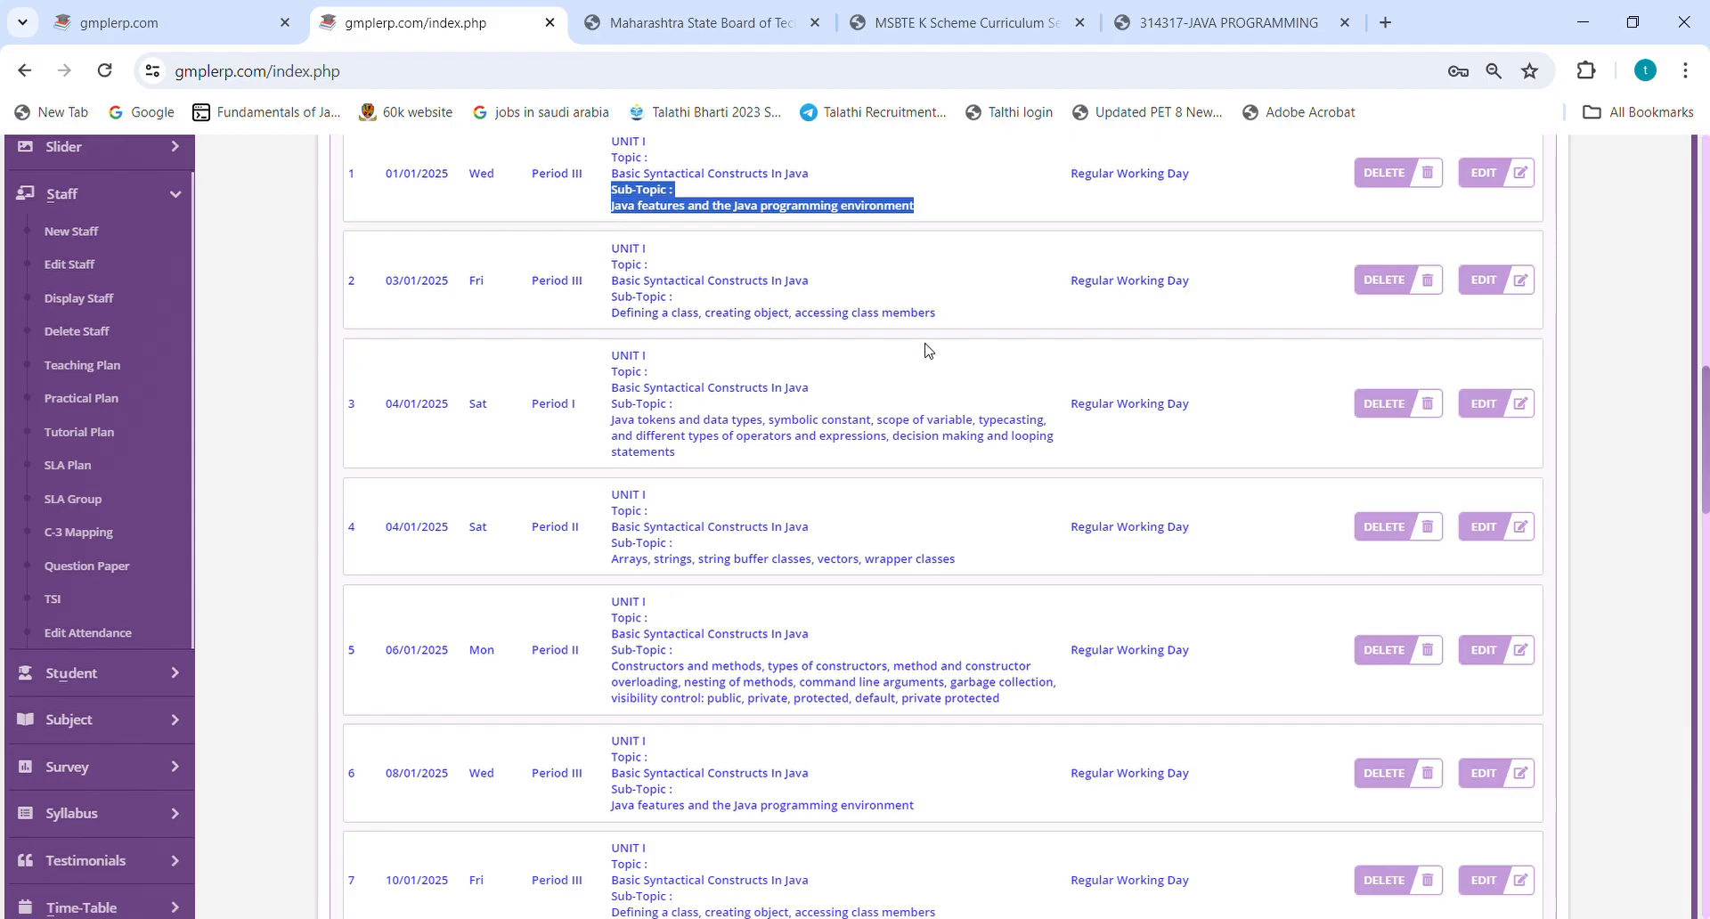
drag(945, 319, 523, 307)
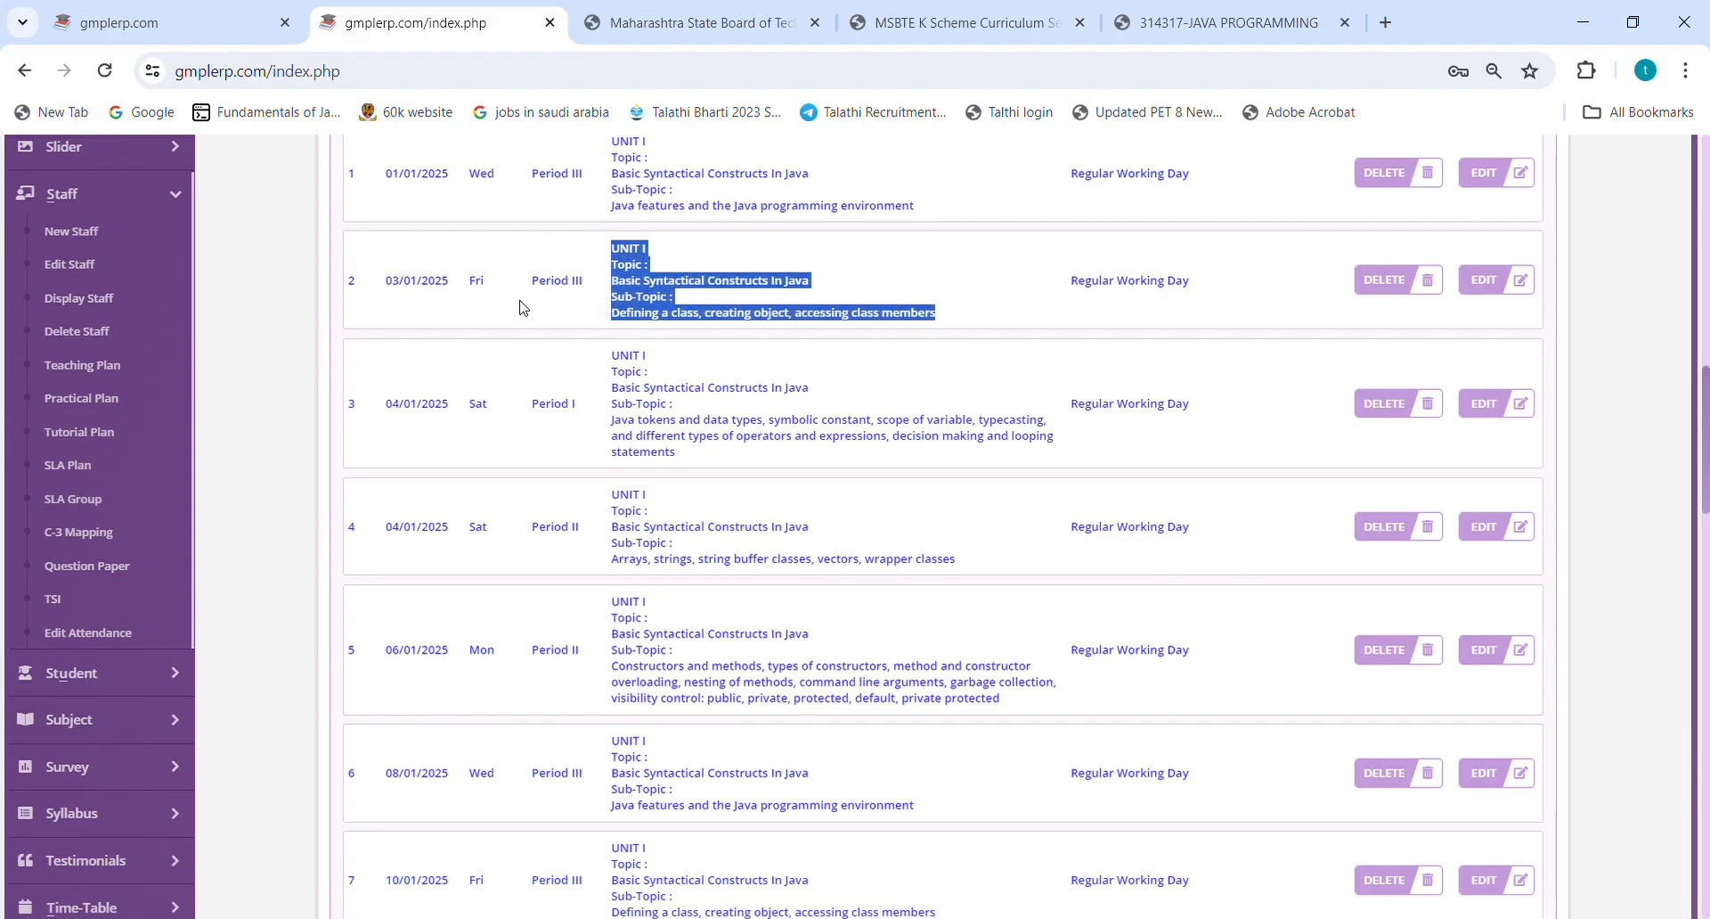
drag(687, 463, 397, 406)
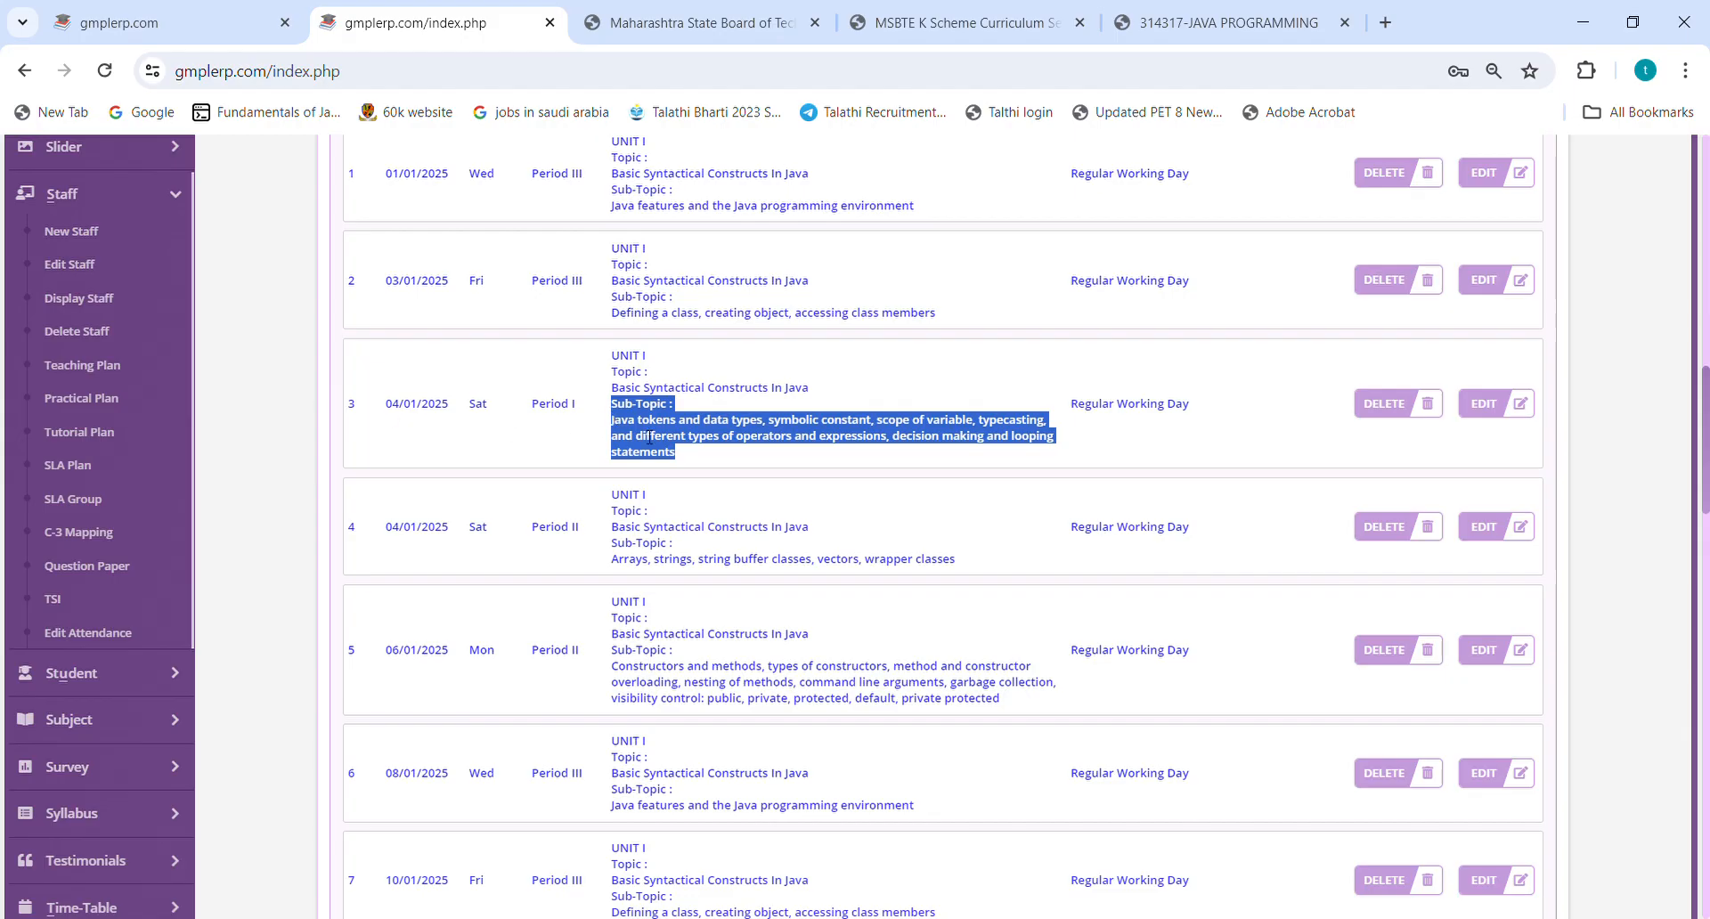
Compare the unit and sub-topic entries of lectures 8 and 9, both dated 11/01/2025.
scroll(649, 436, down, 1)
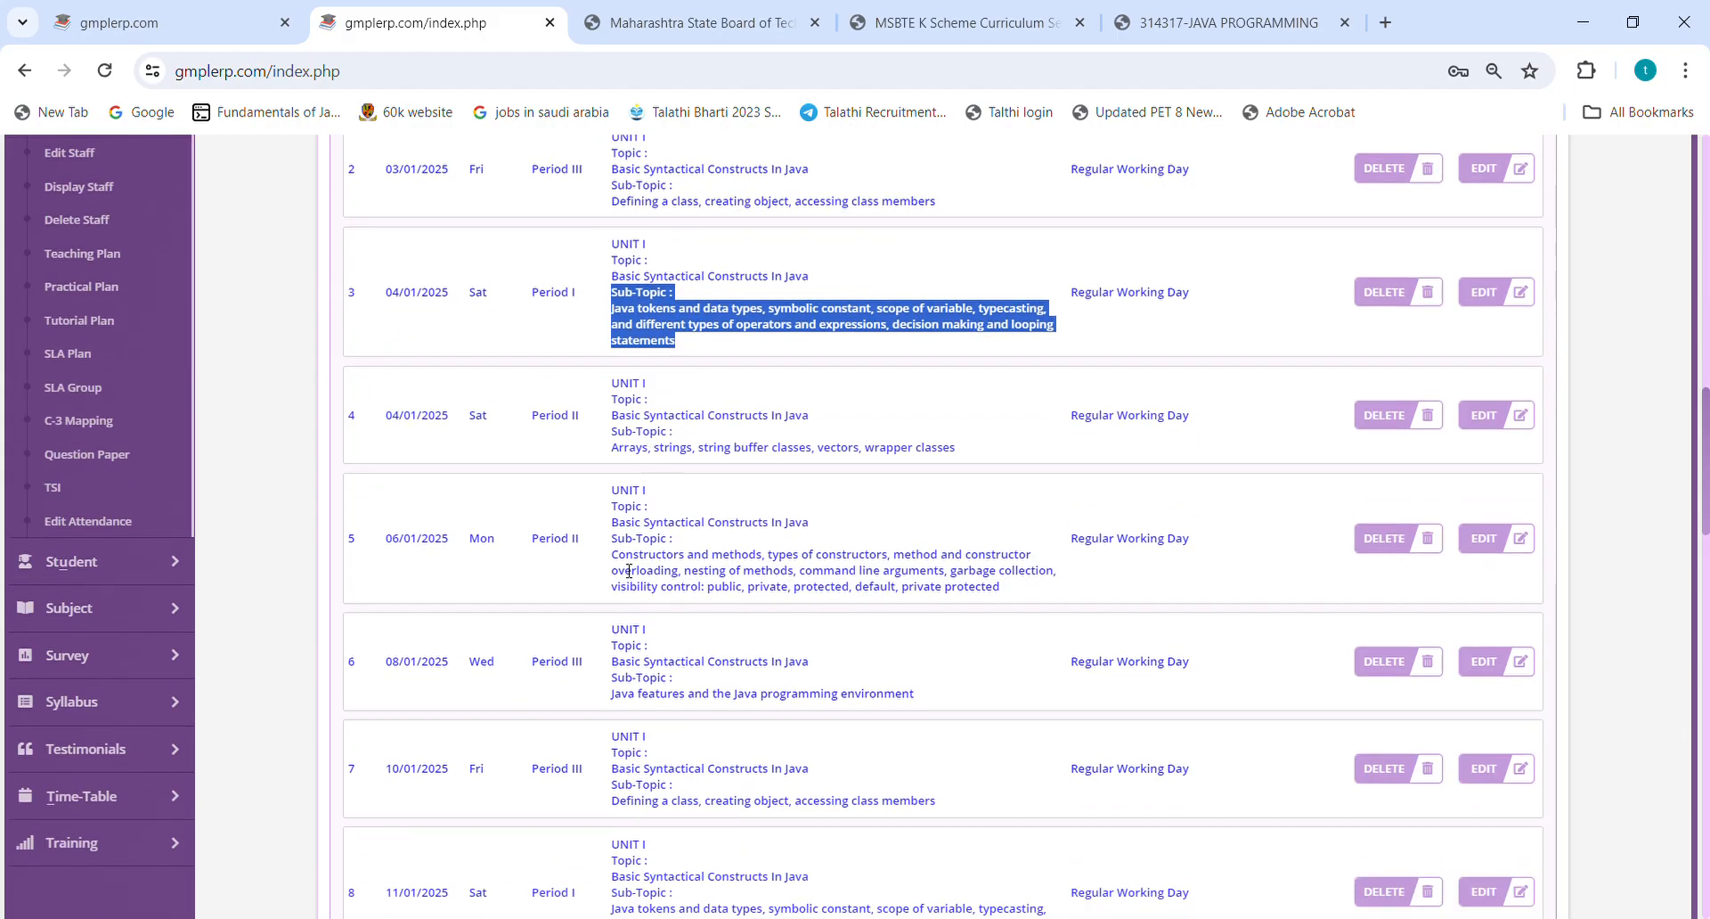
scroll(629, 571, down, 3)
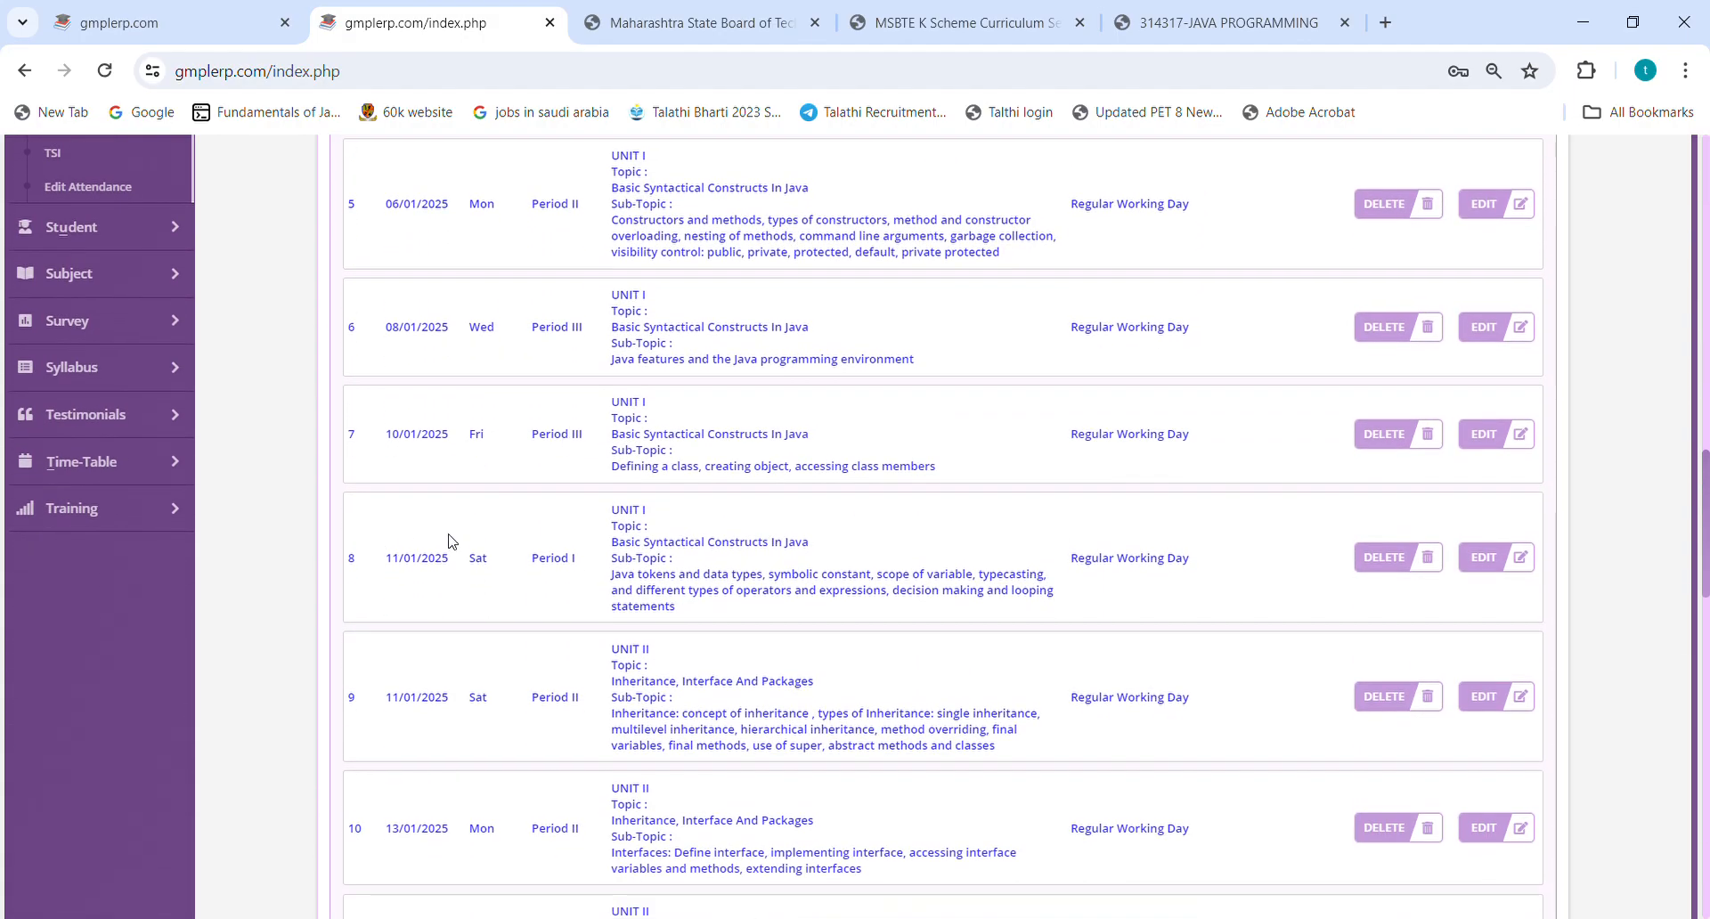
drag(654, 514, 609, 509)
double_click(358, 566)
drag(680, 611, 621, 563)
scroll(621, 563, down, 1)
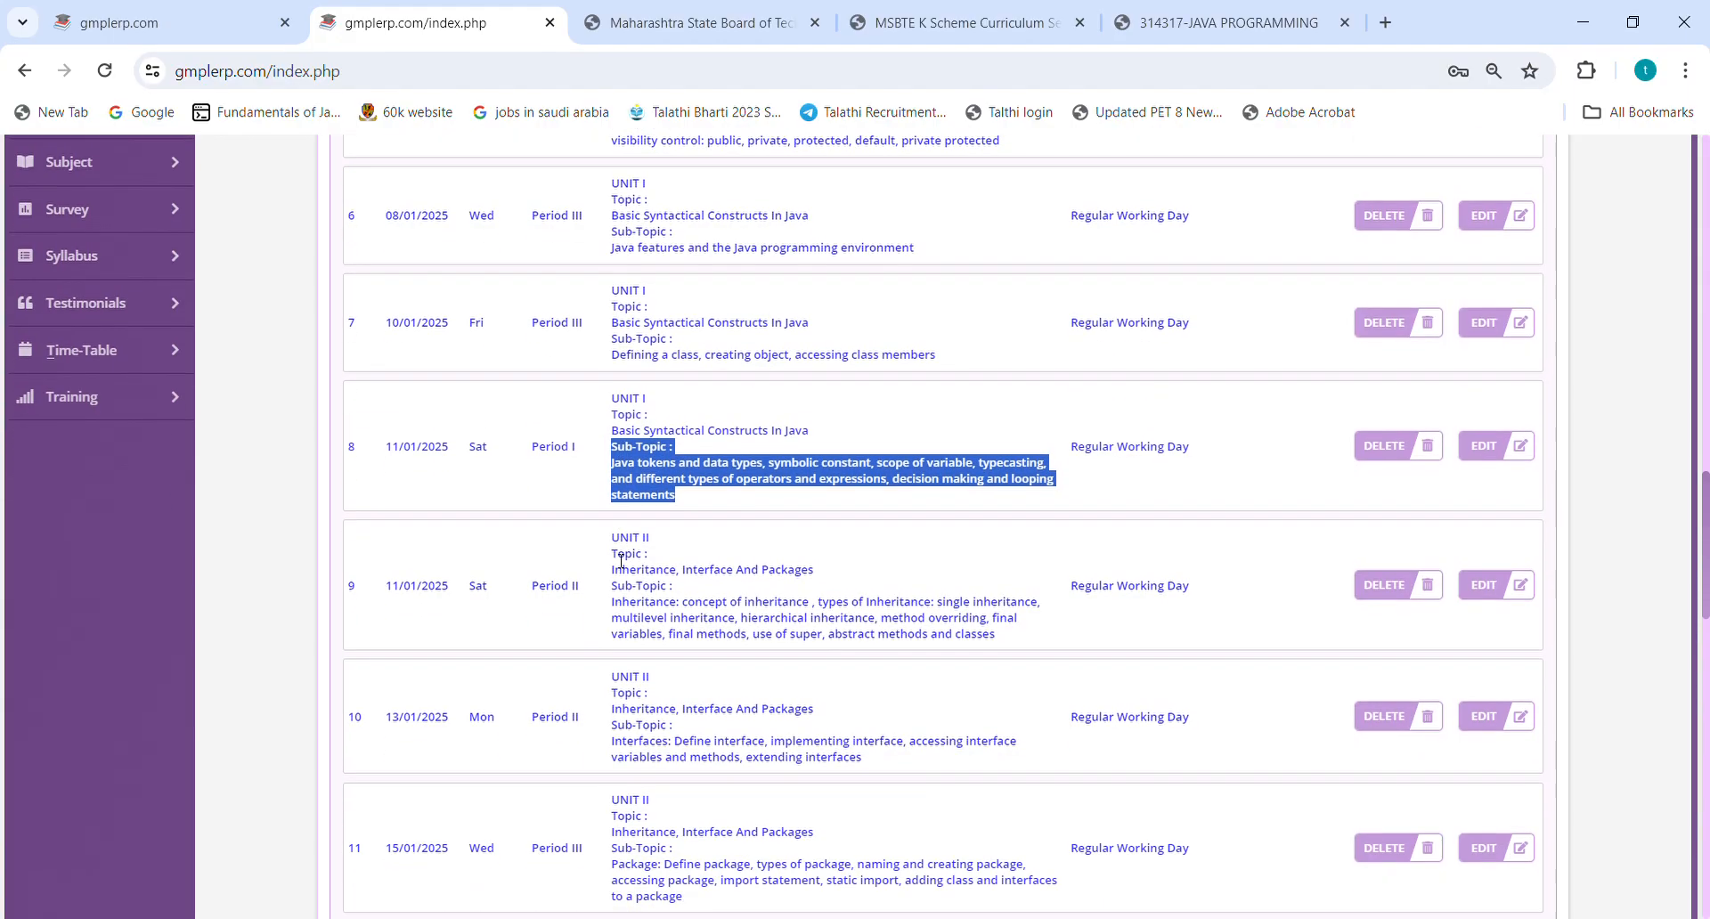
double_click(363, 590)
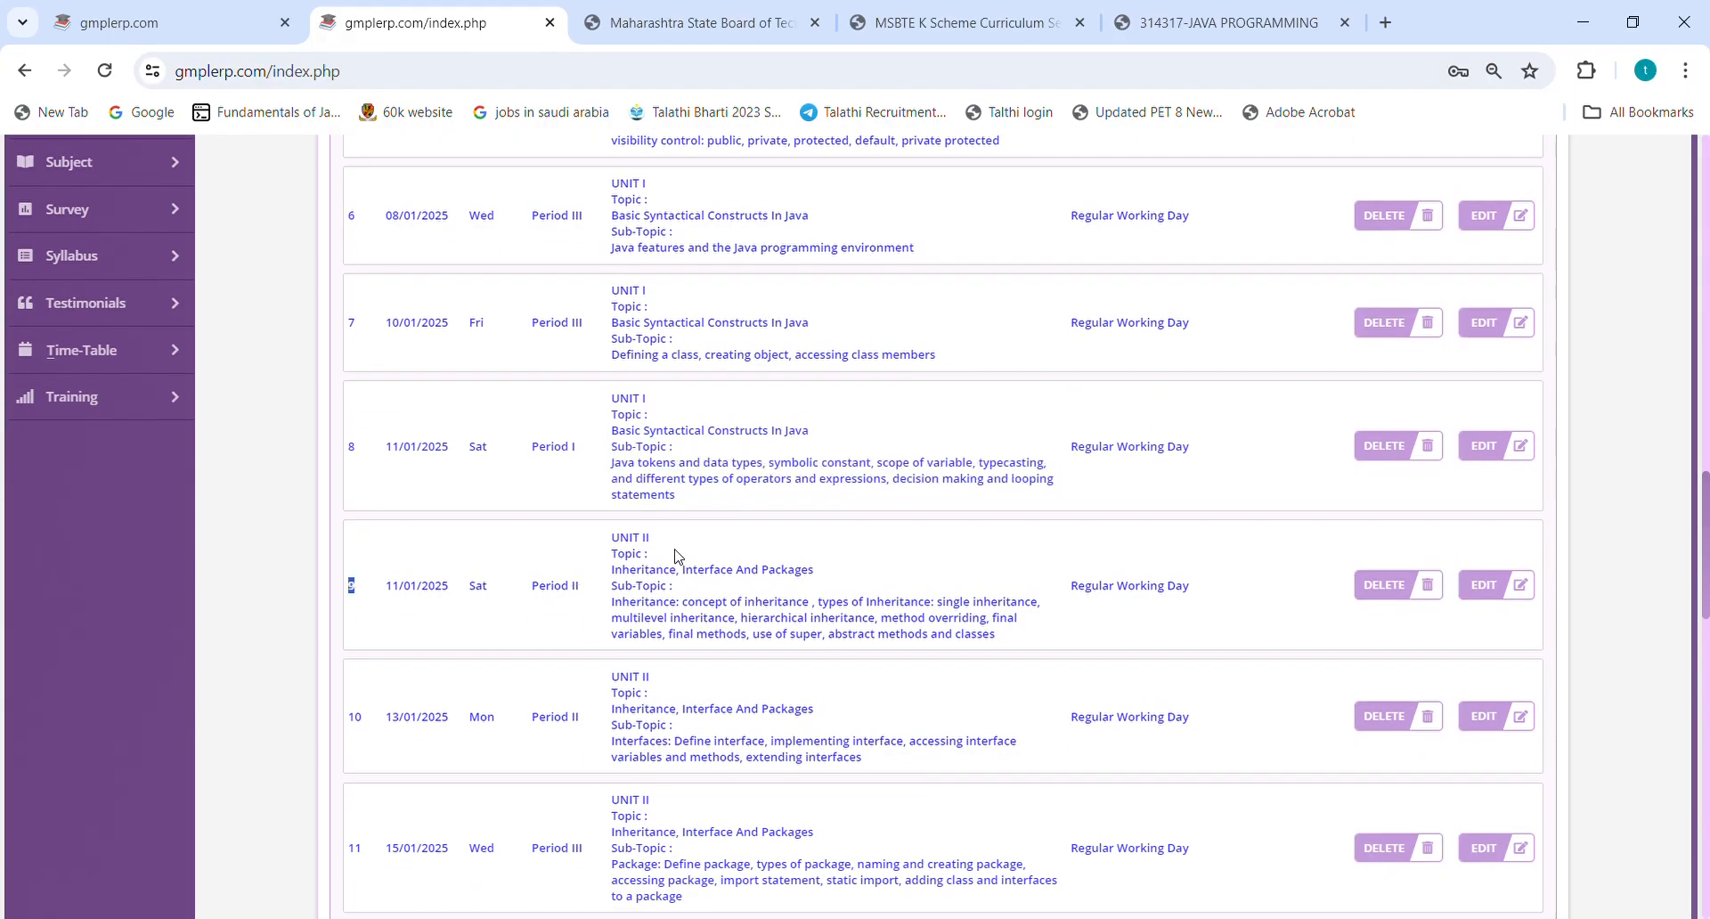
drag(1022, 636, 609, 592)
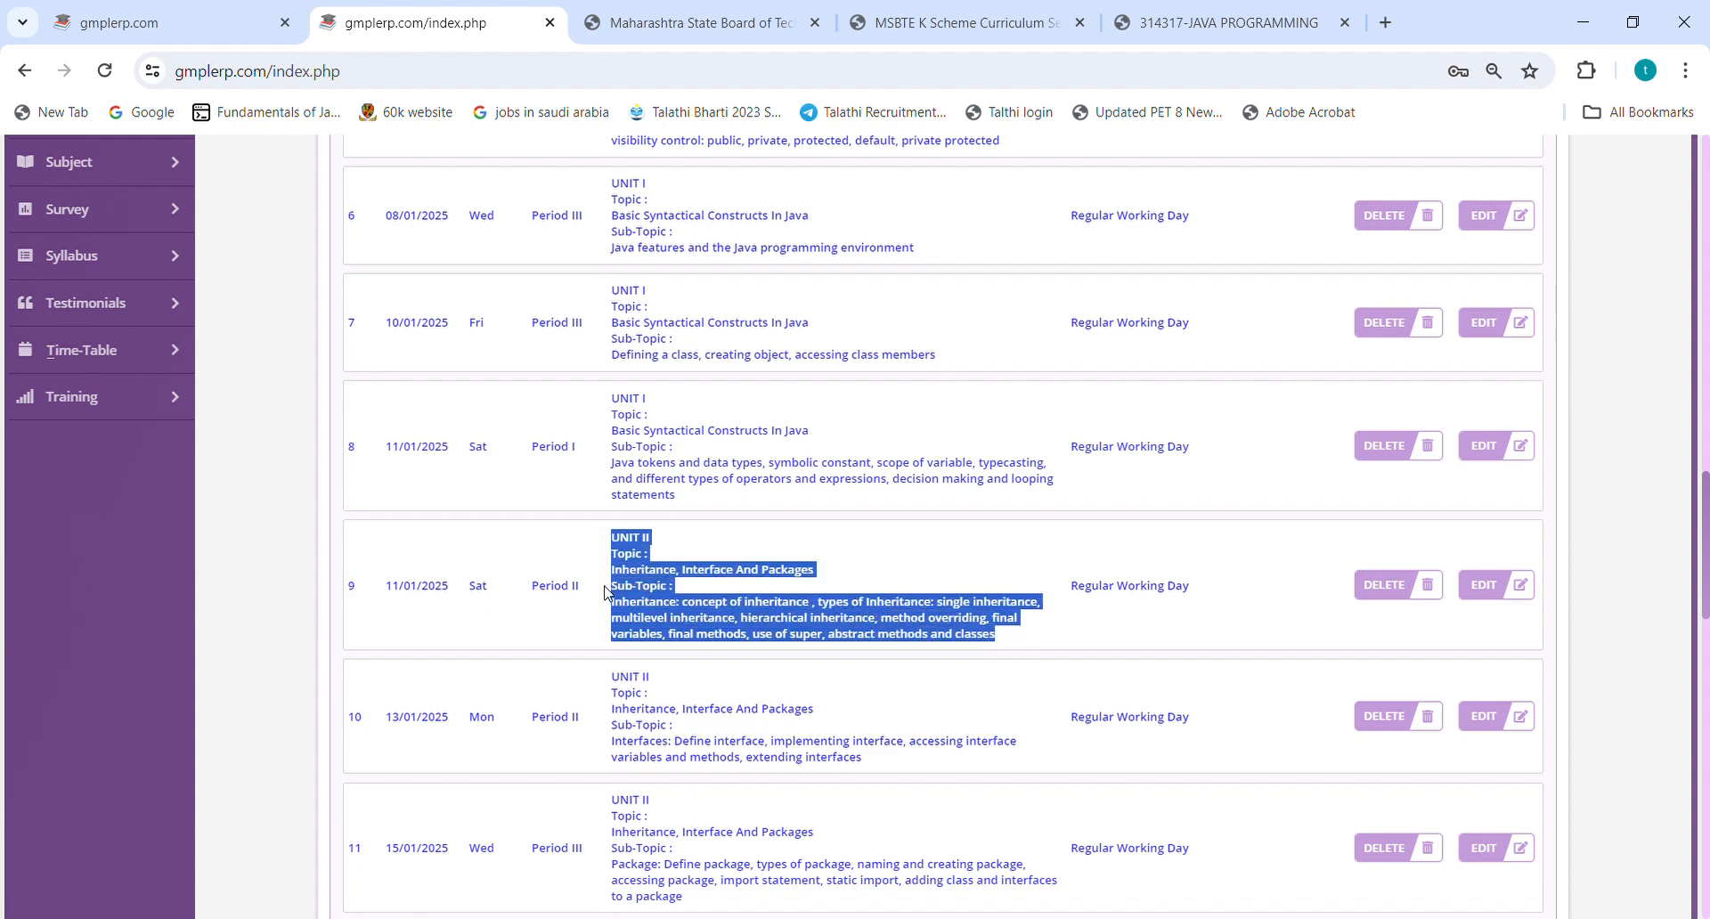
Check the learning hours of Unit I in the 314317-JAVA PROGRAMMING curriculum, and return to the ERP lecture list.
click(1188, 28)
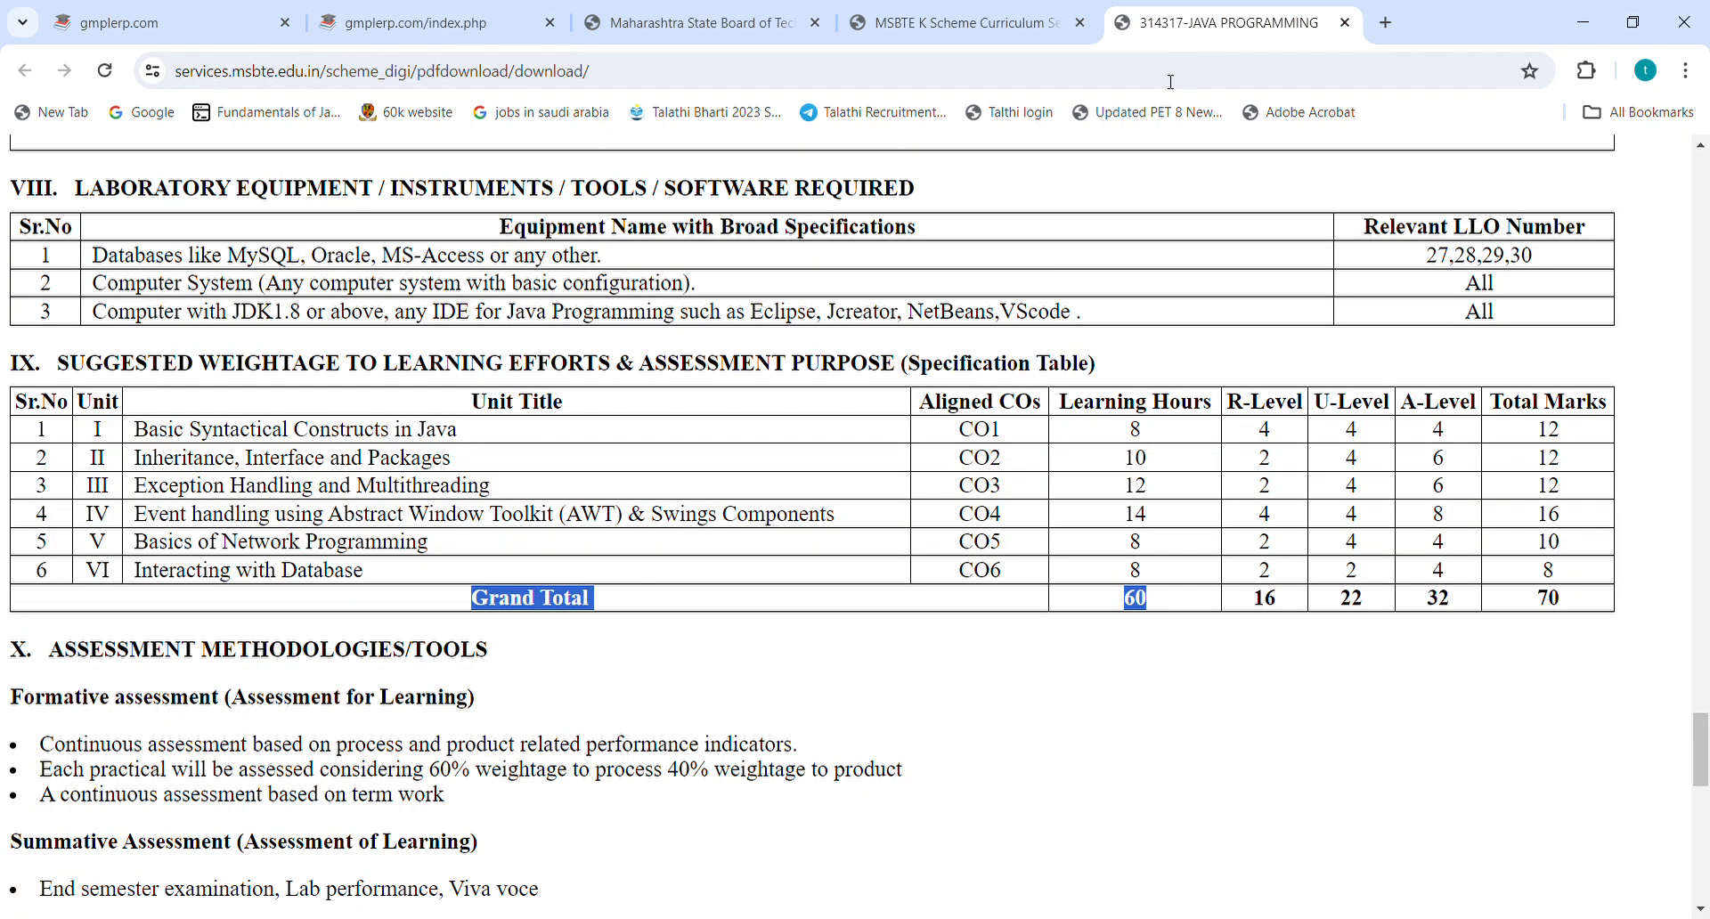
drag(1149, 435, 1110, 438)
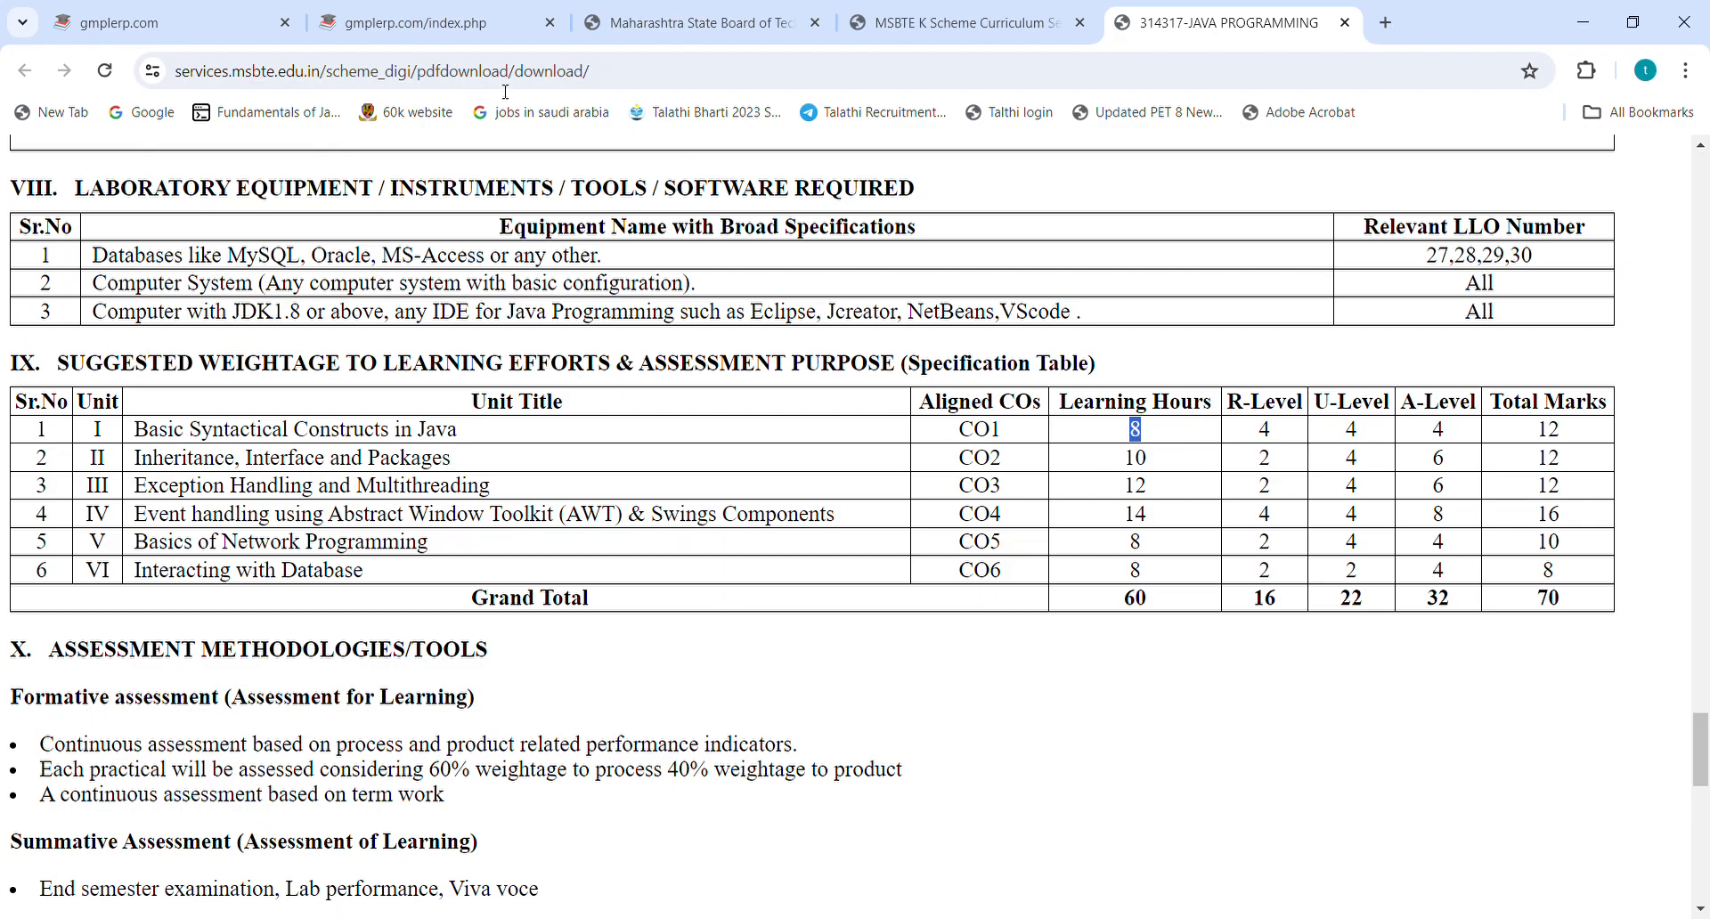
click(392, 25)
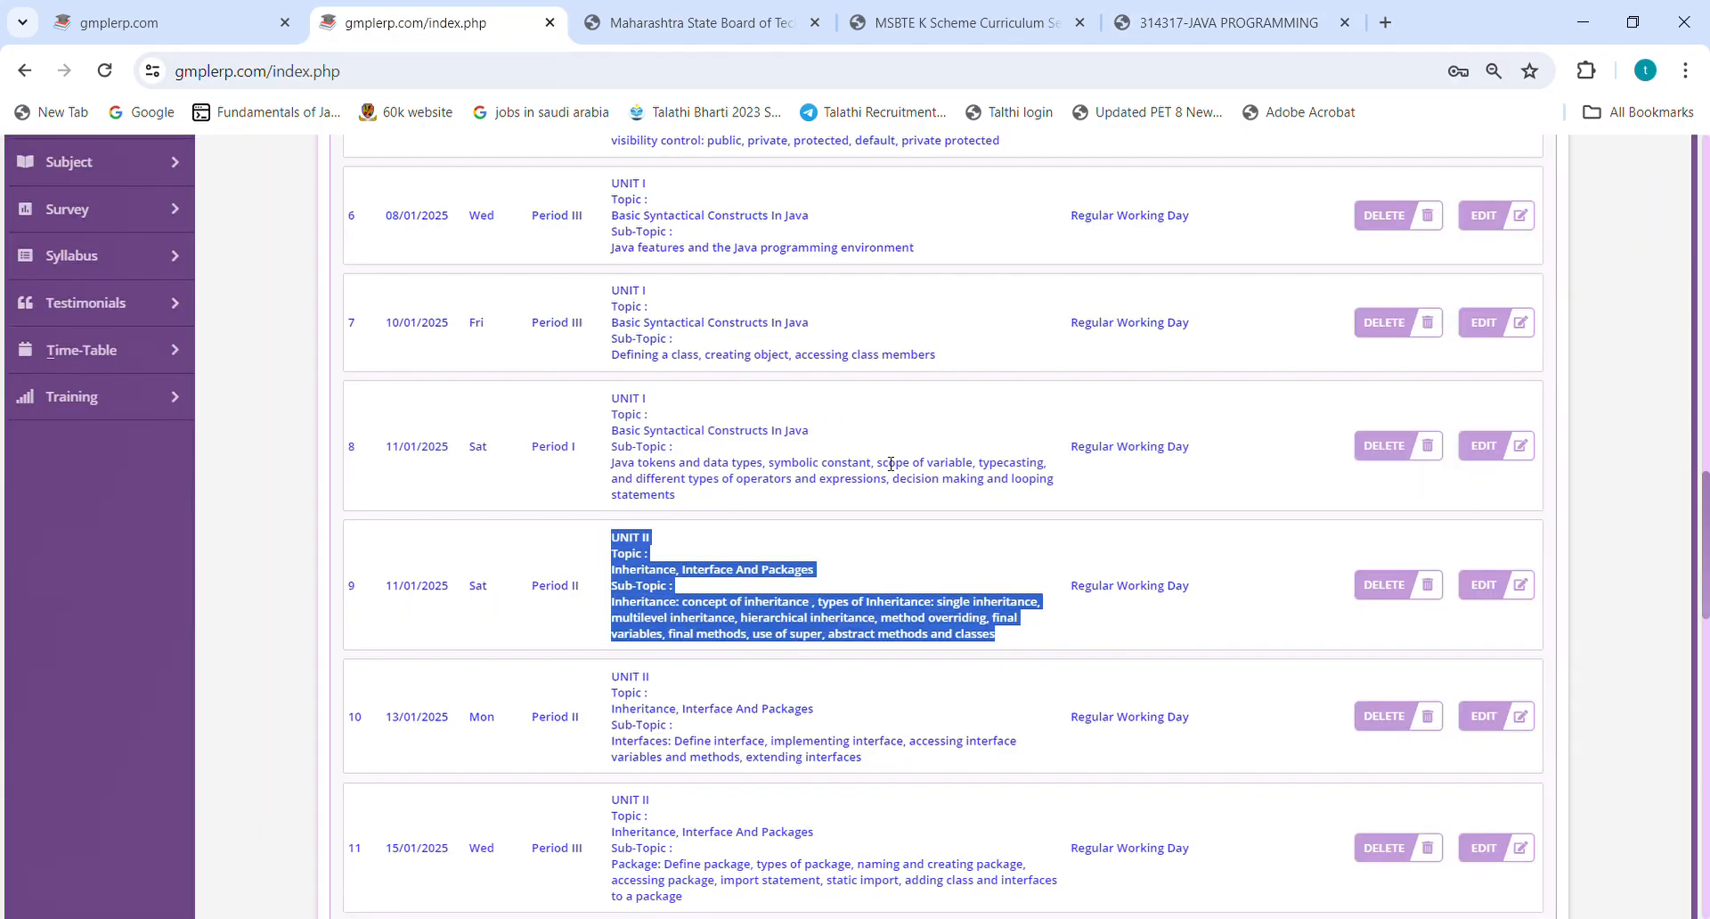
Look through all January lectures down to the last row, checking how the units are distributed and which month is selected.
scroll(890, 463, down, 5)
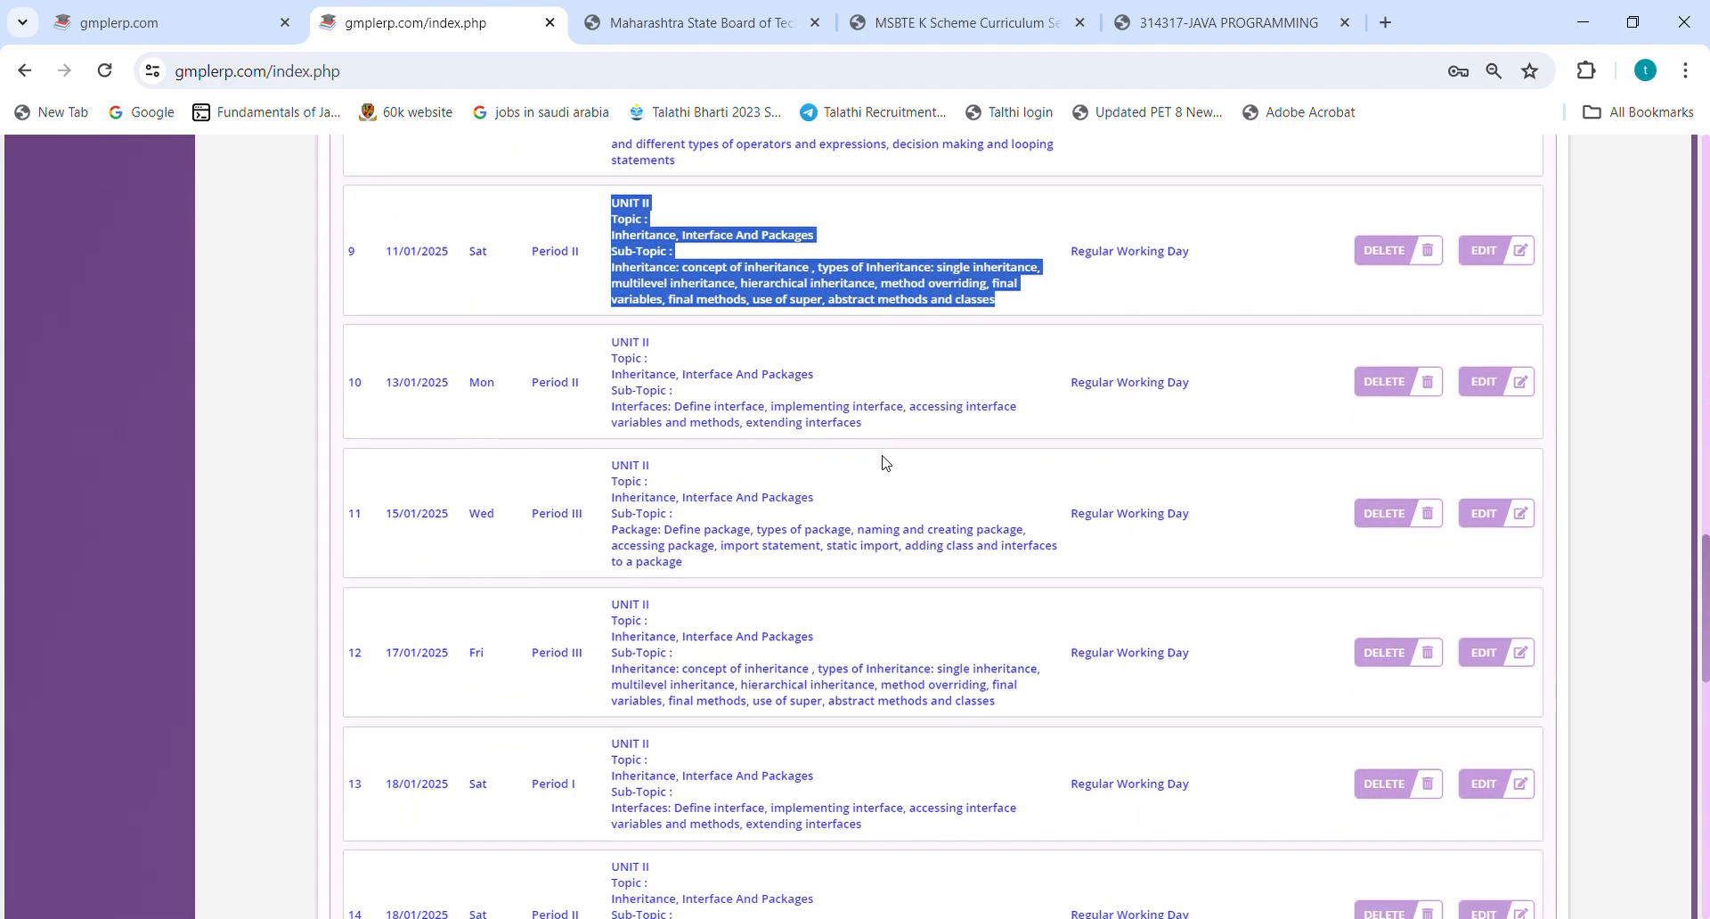
scroll(886, 462, down, 8)
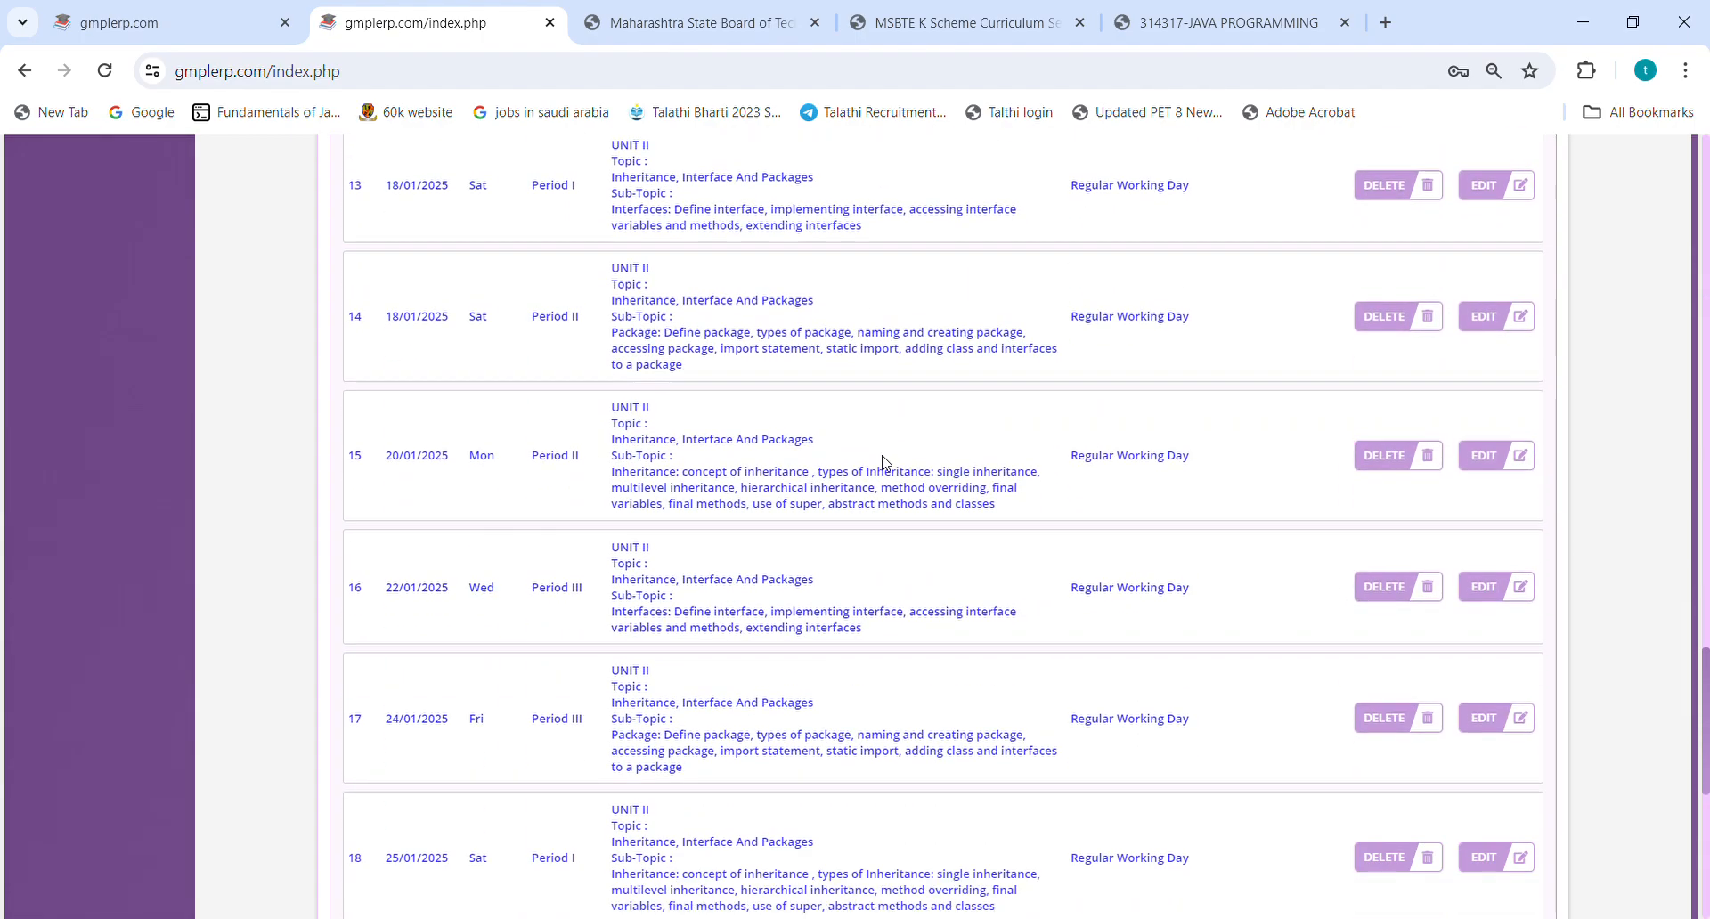
scroll(886, 463, down, 5)
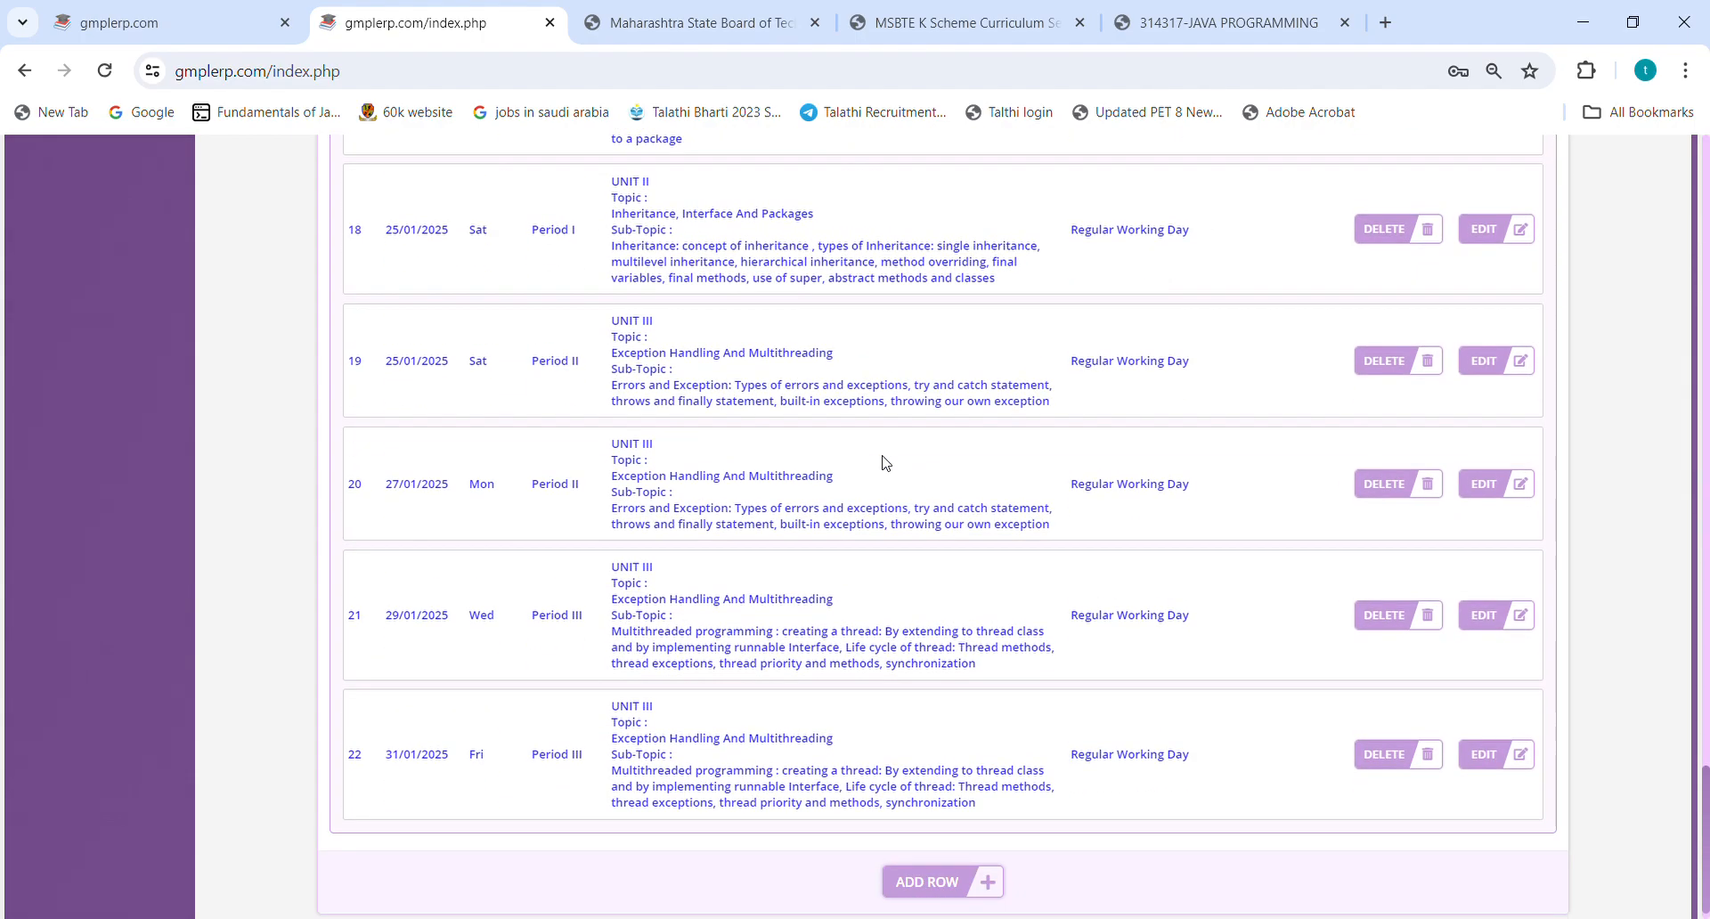
scroll(884, 462, up, 20)
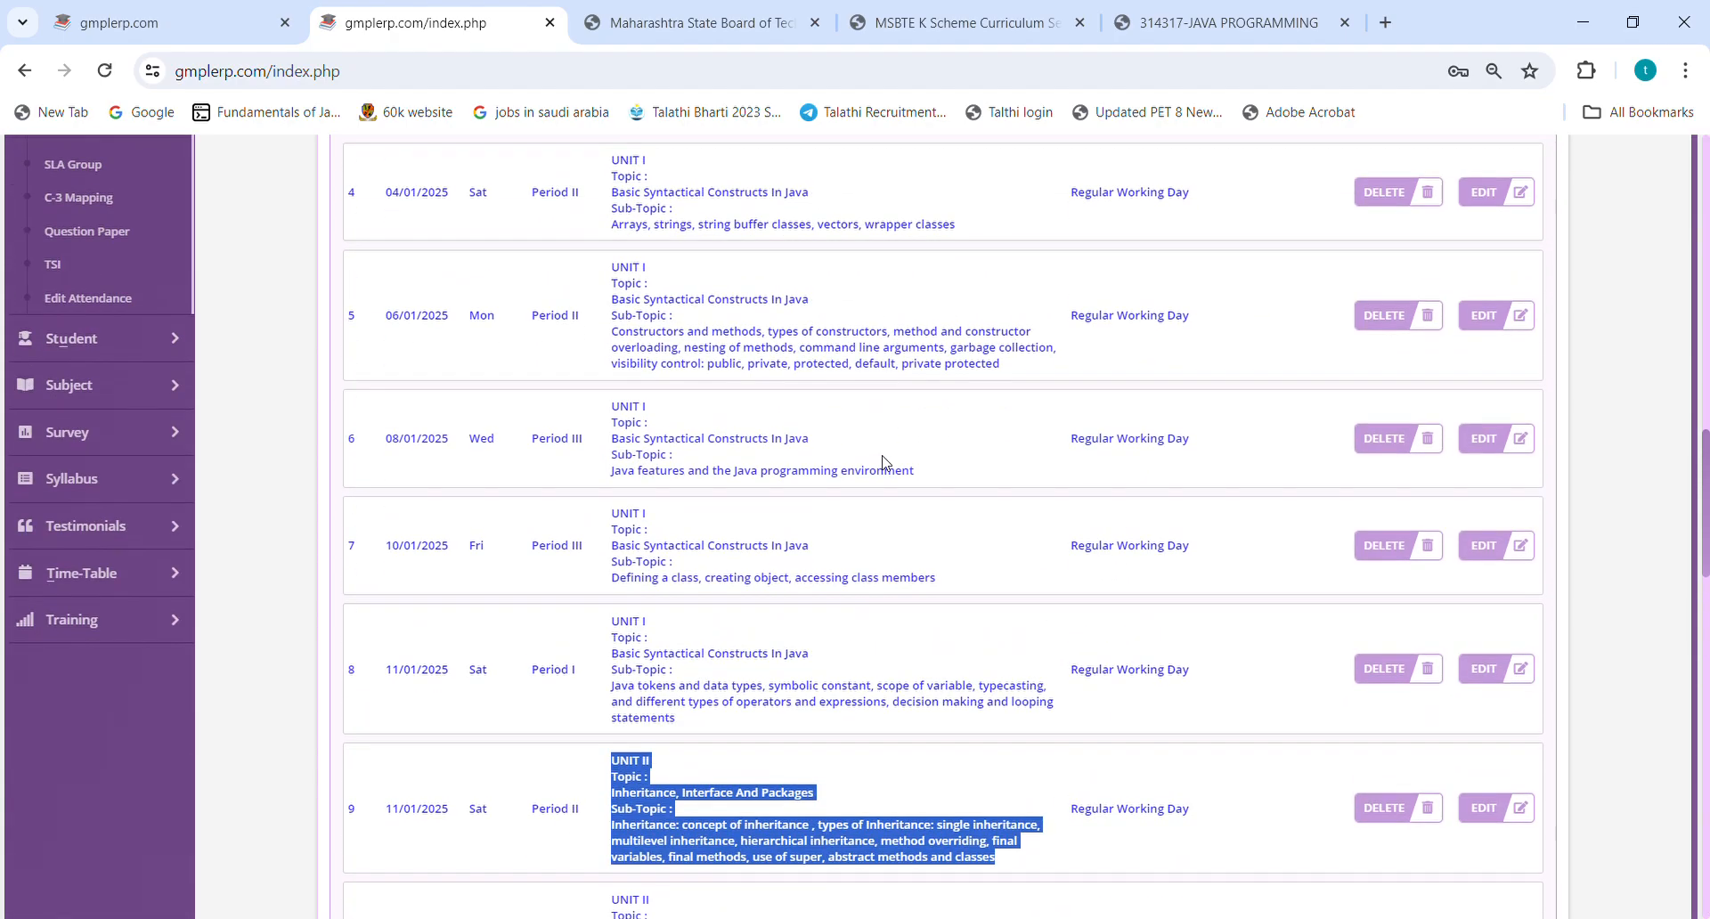
scroll(884, 462, up, 10)
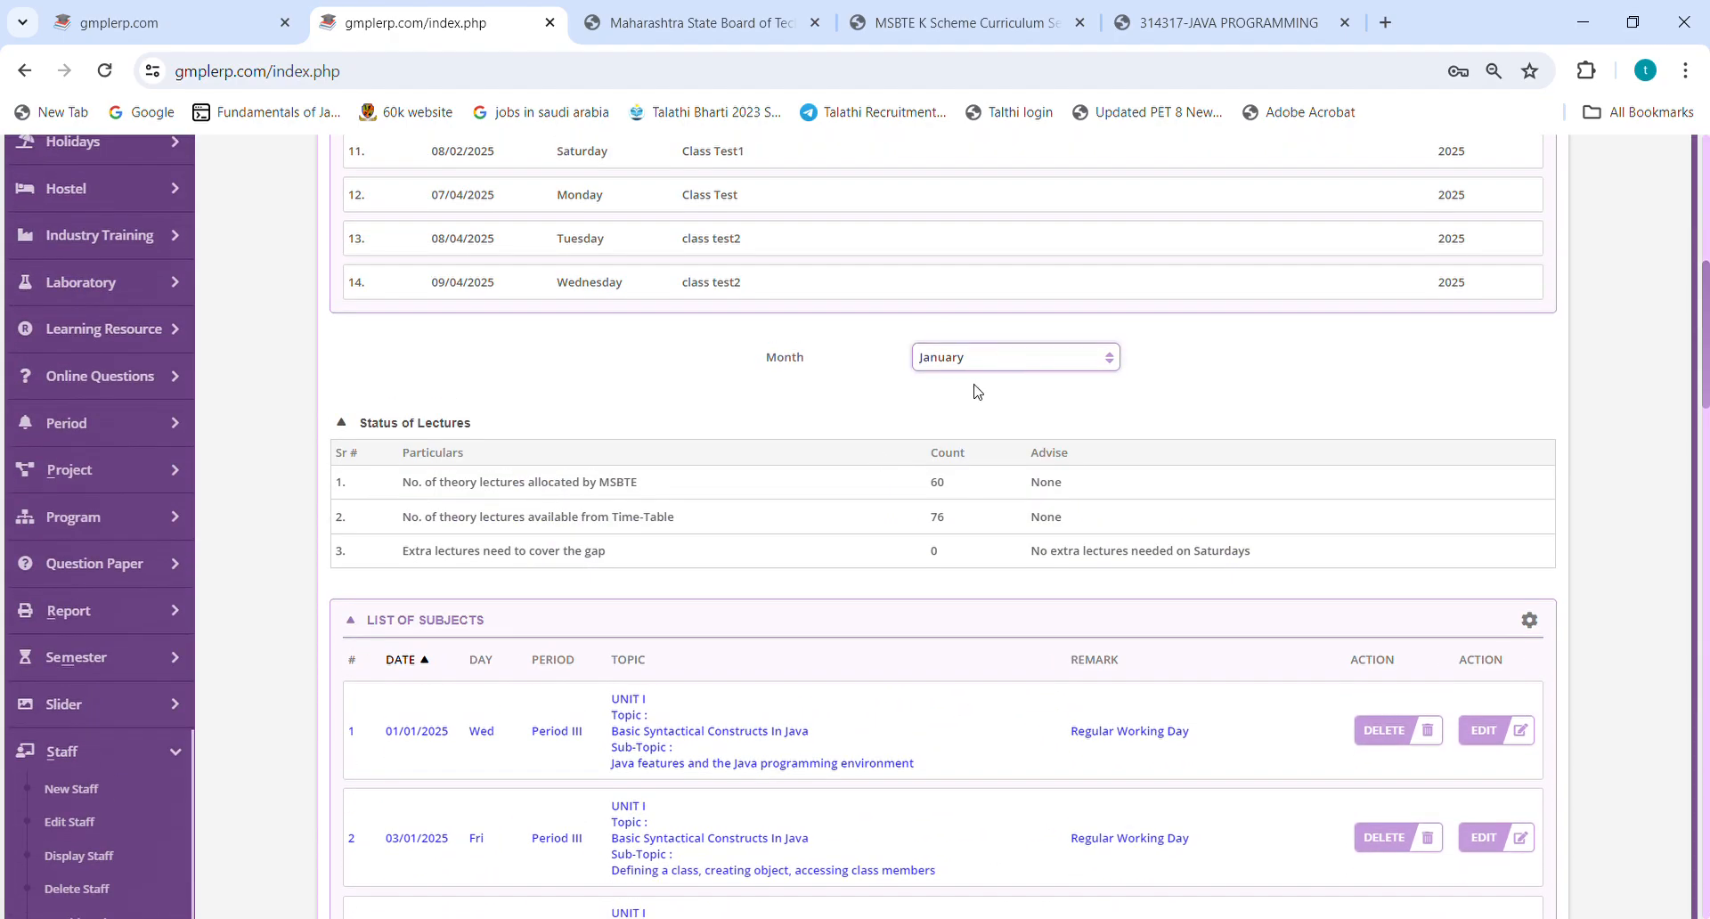
scroll(953, 408, down, 6)
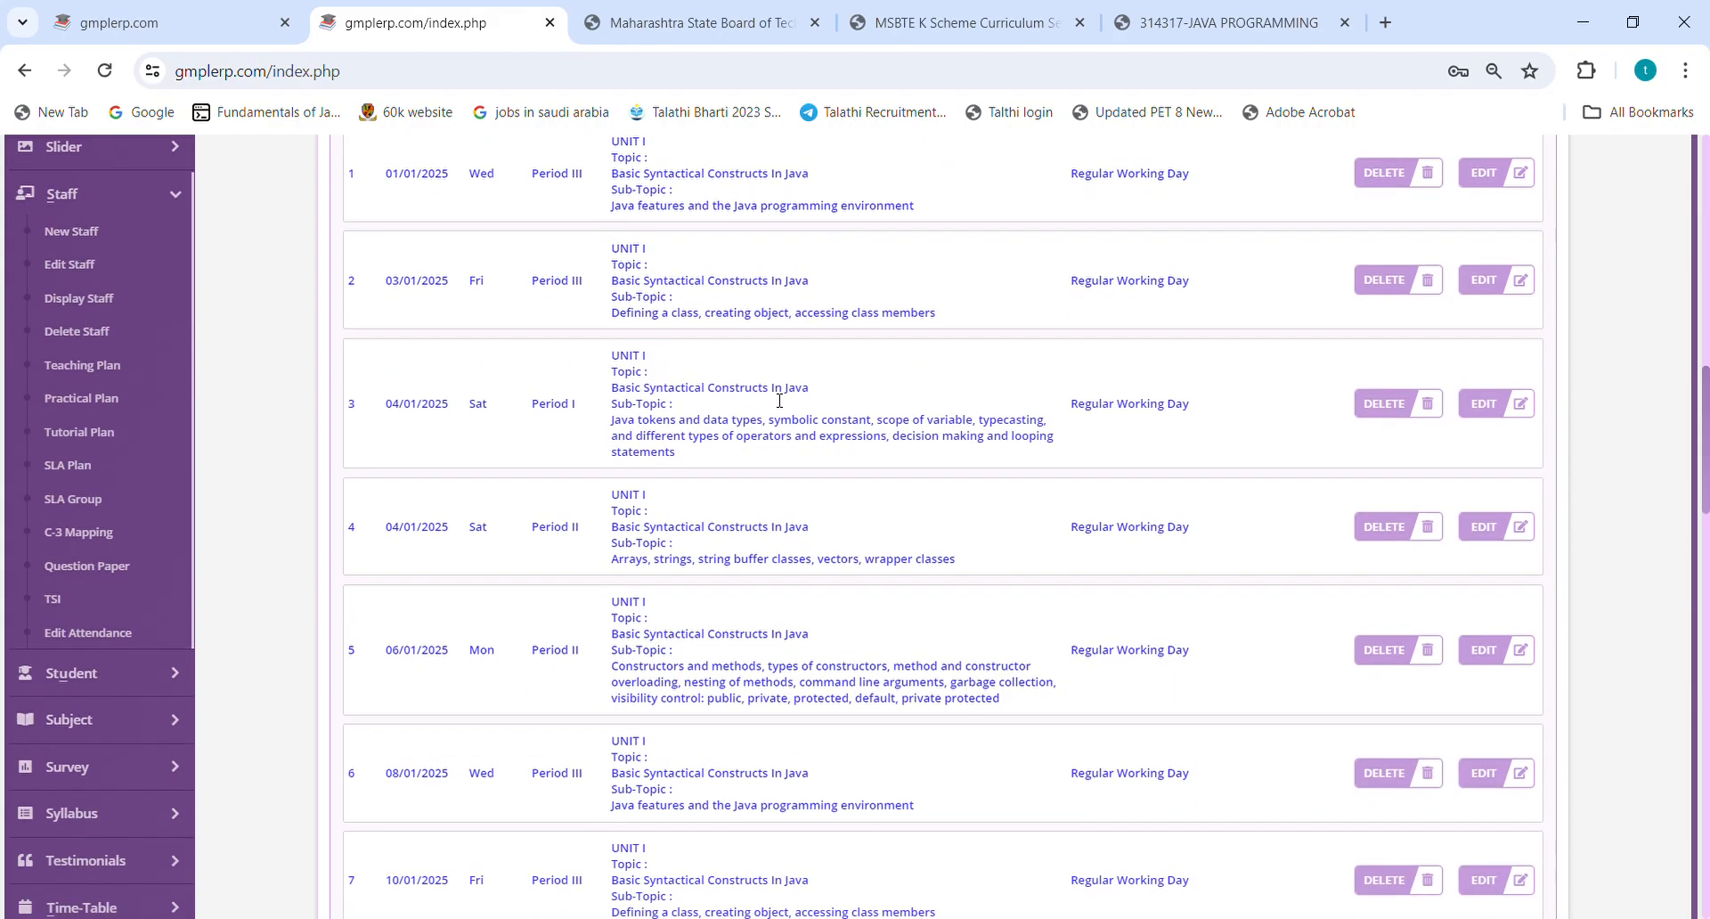
scroll(779, 401, down, 8)
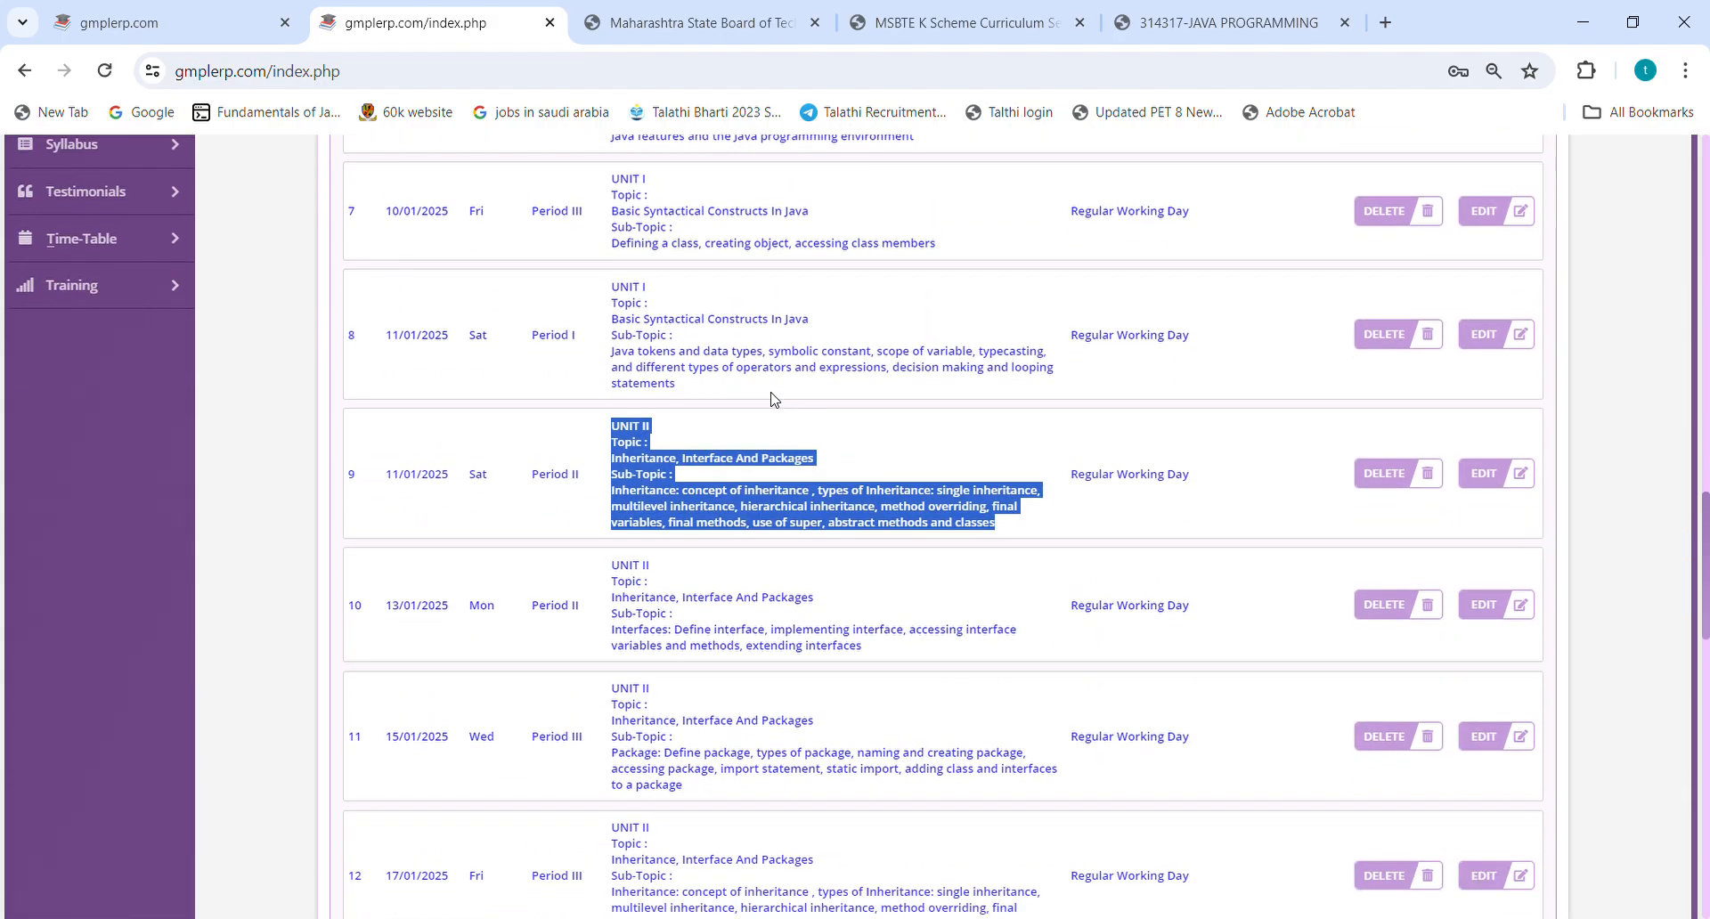
scroll(774, 399, down, 10)
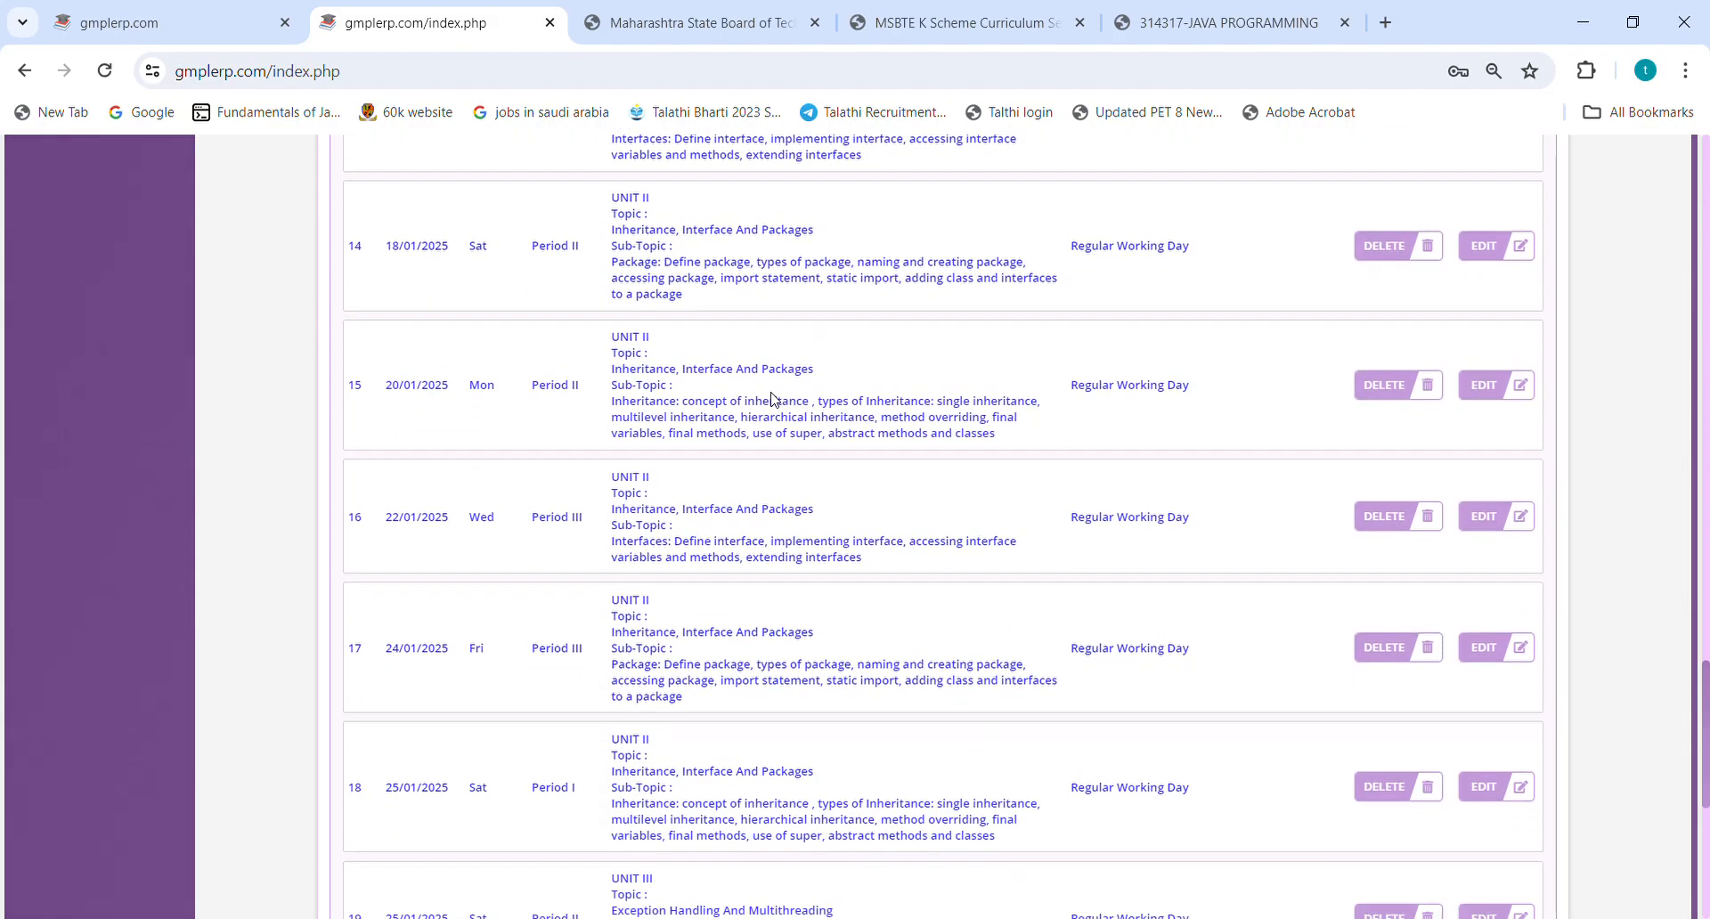
scroll(775, 400, down, 7)
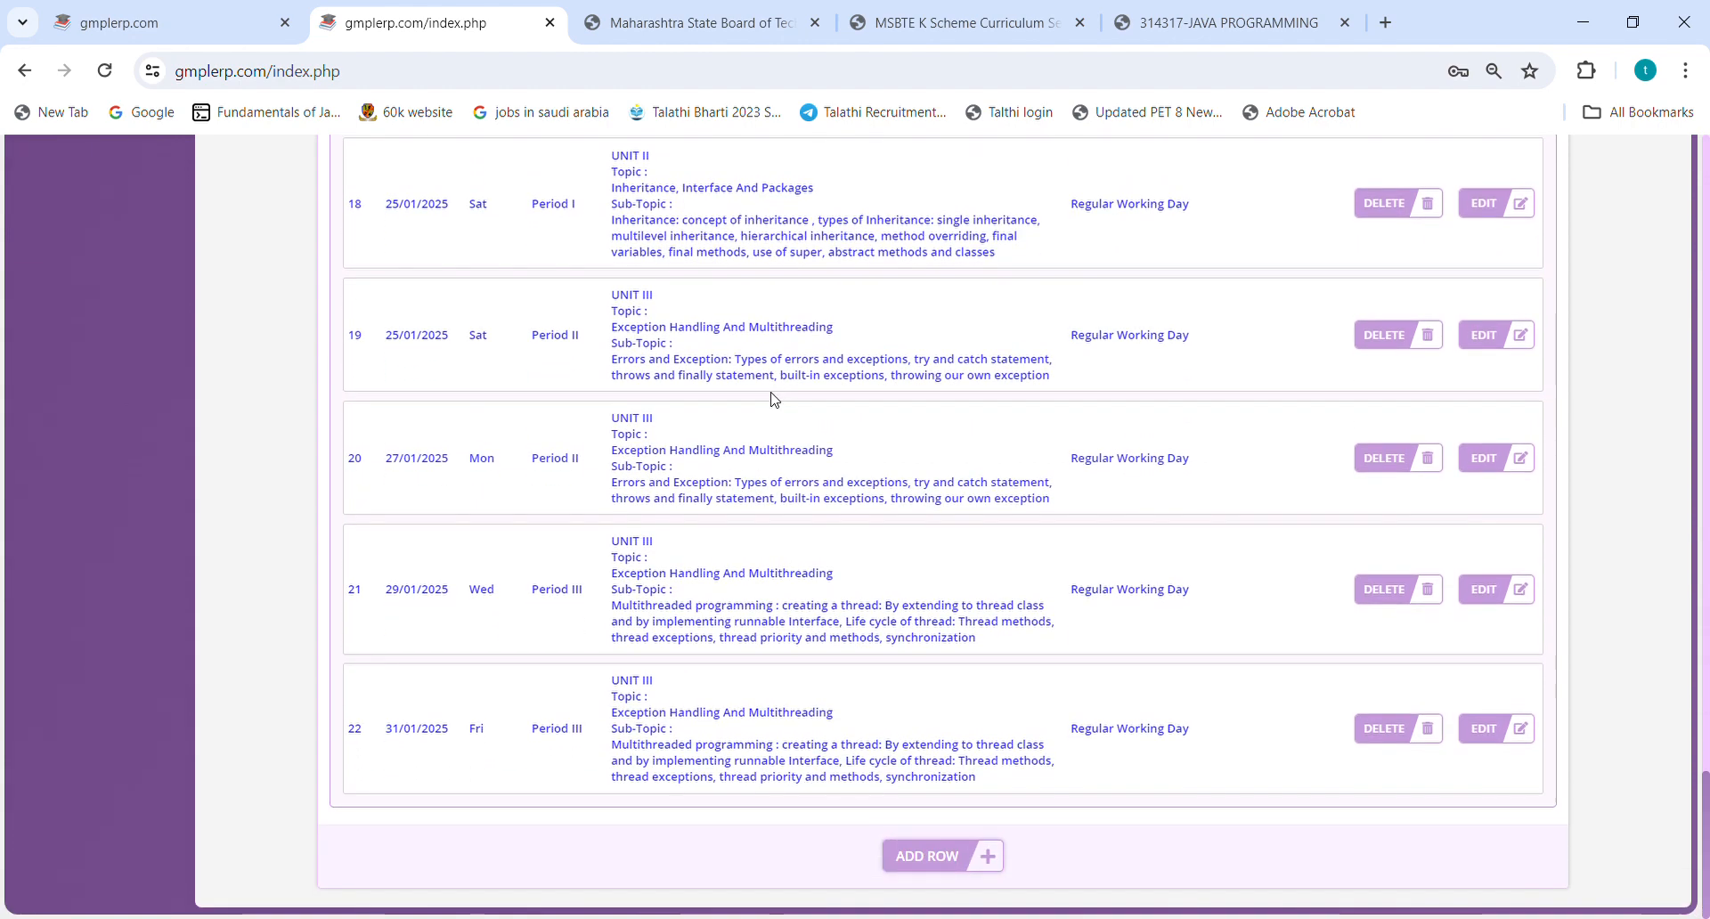
scroll(934, 500, up, 13)
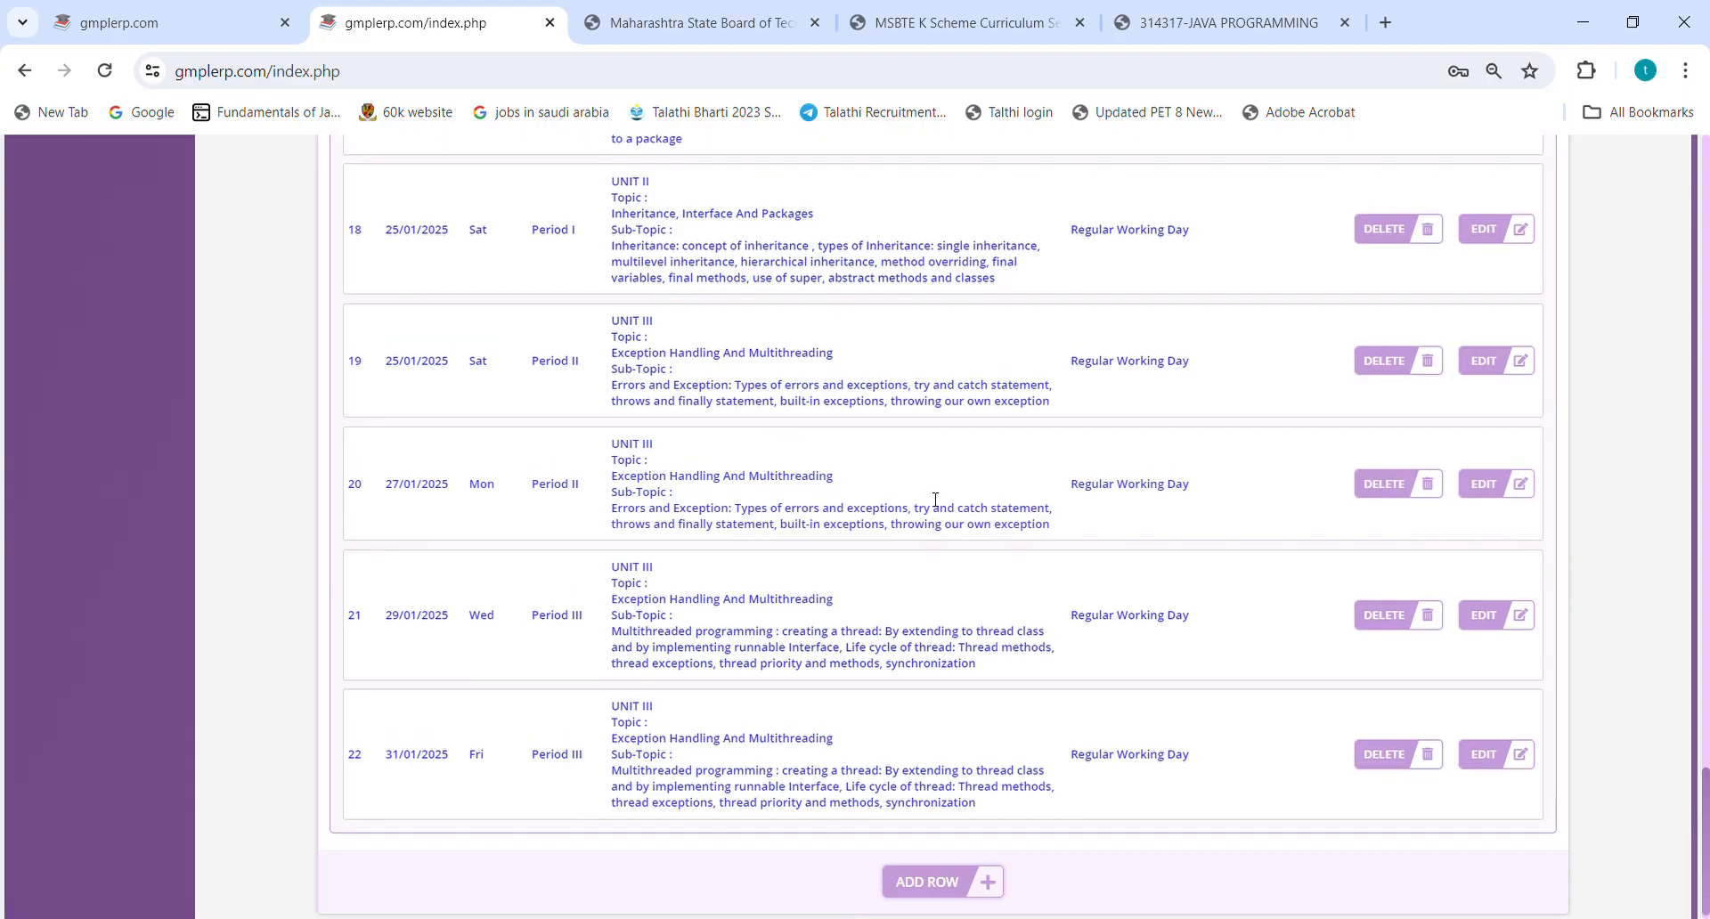
Switch the lecture list to February and look through its lectures down to the last row, including those falling on holidays.
scroll(935, 499, up, 18)
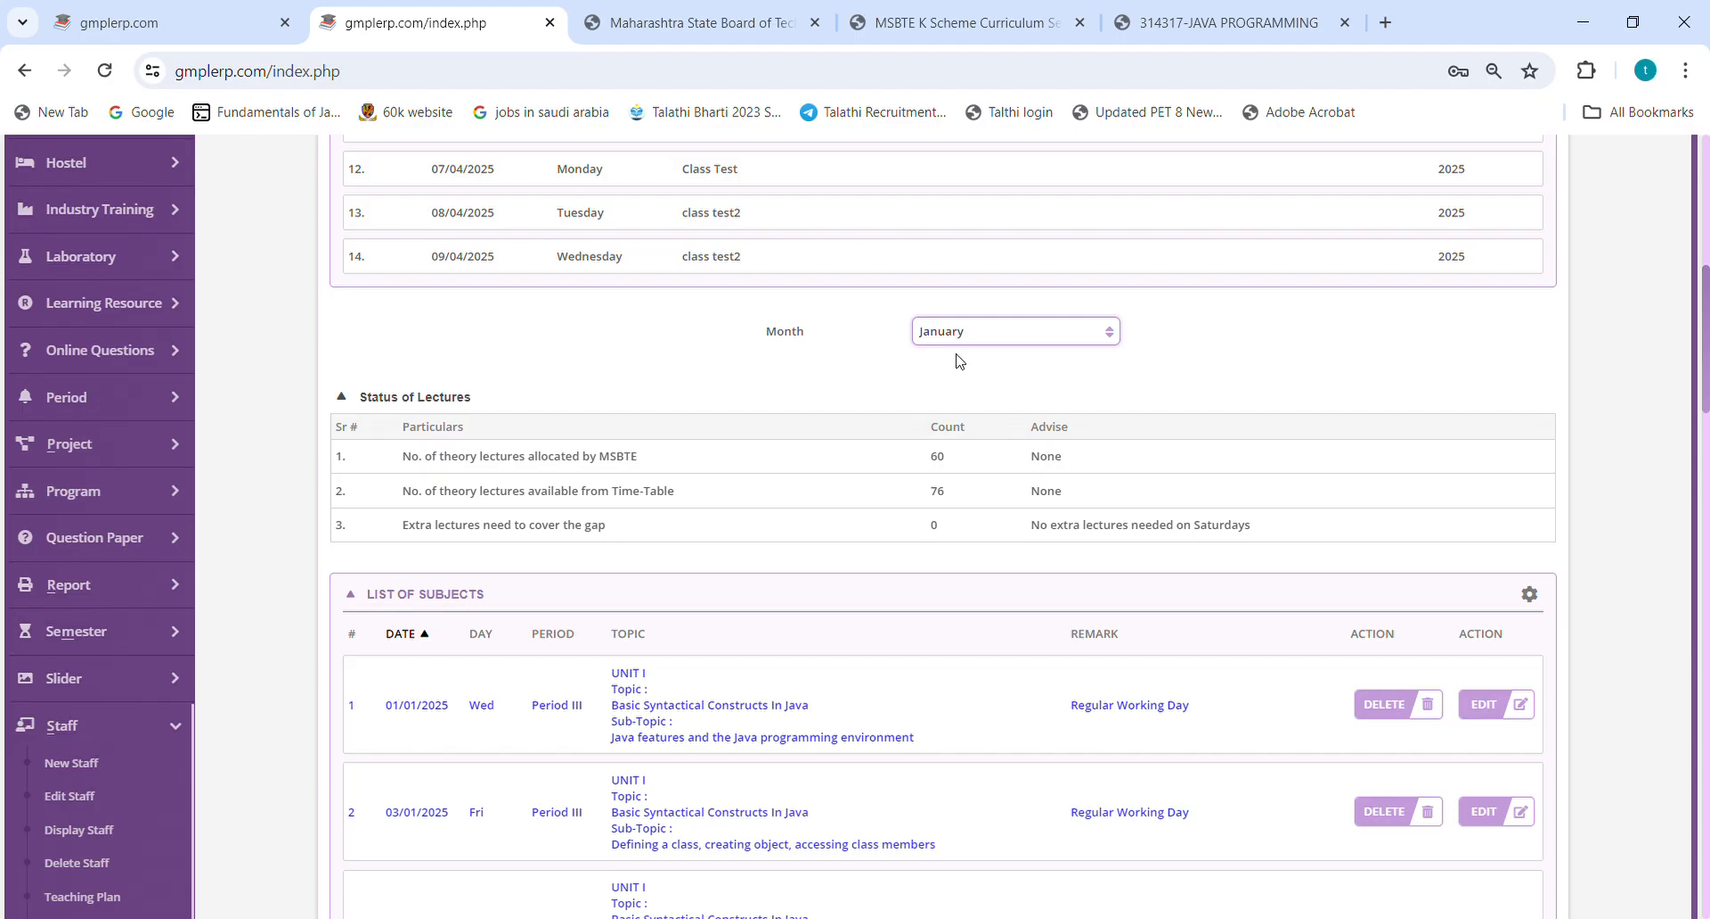
click(960, 376)
scroll(908, 392, down, 4)
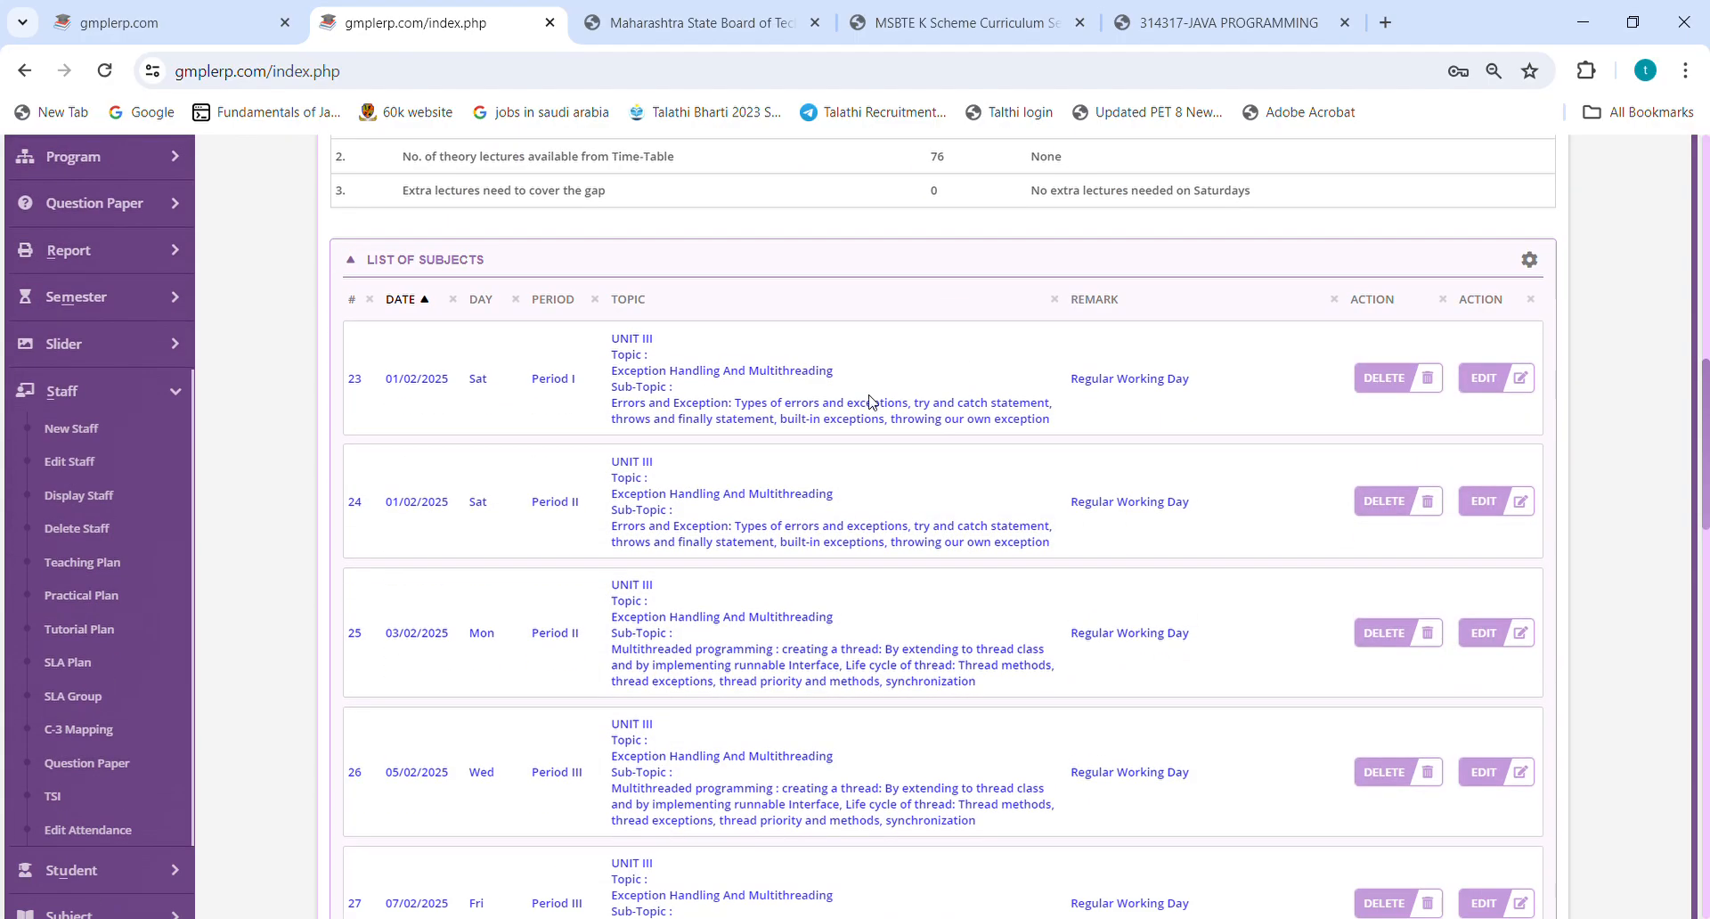
scroll(926, 389, down, 3)
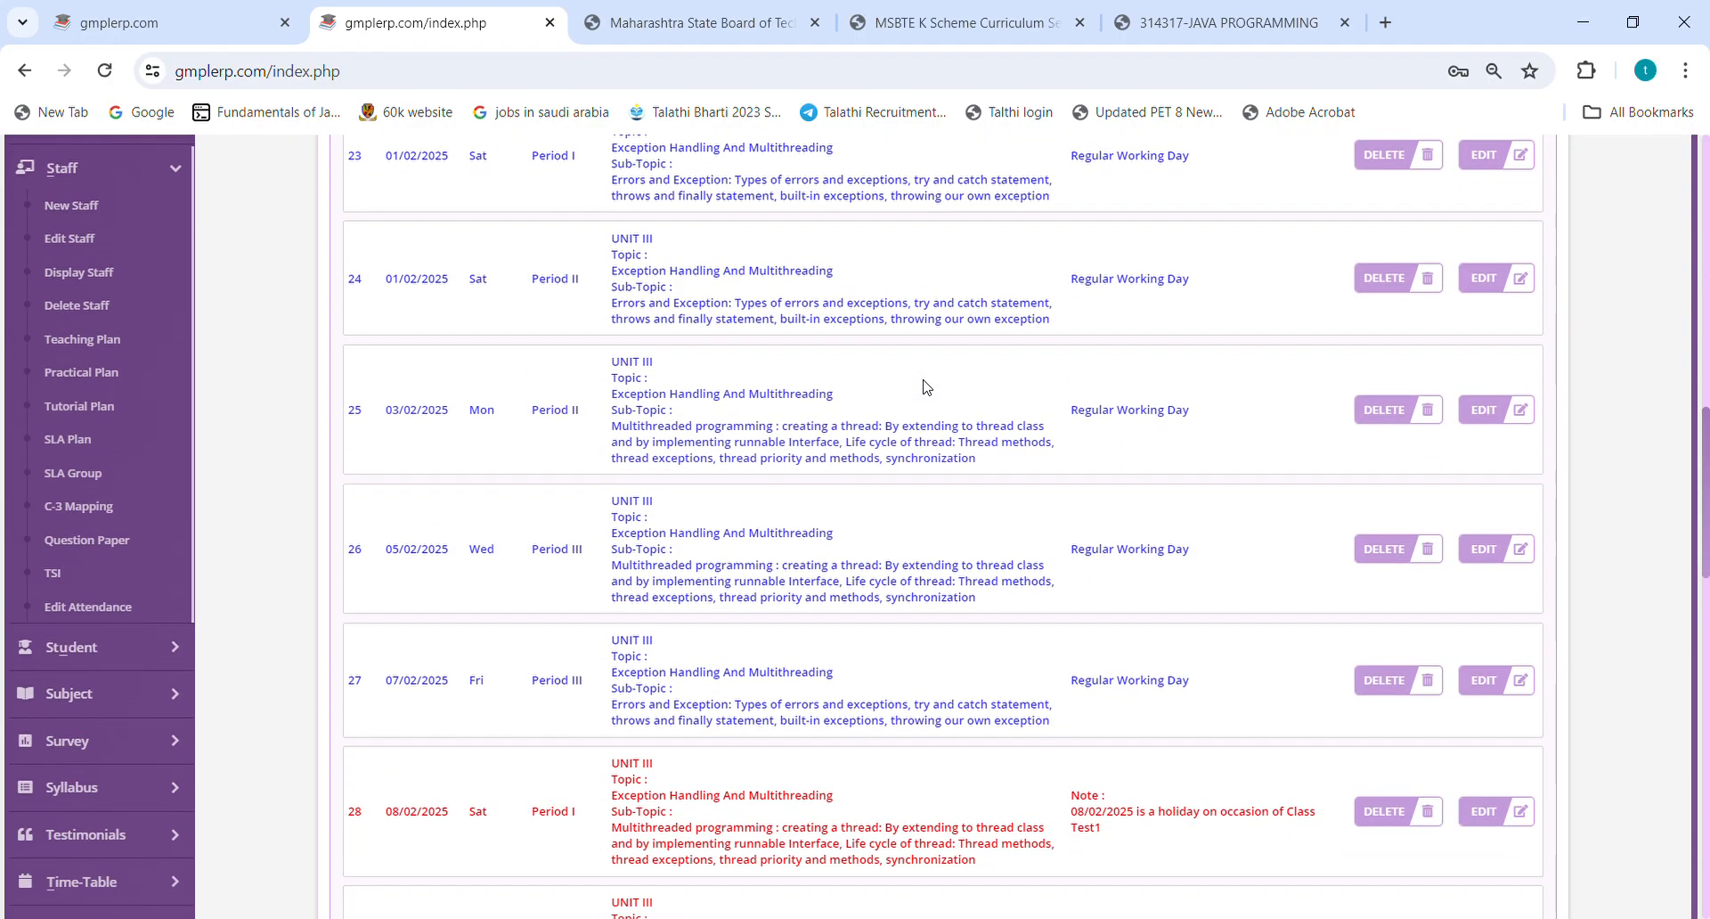
scroll(926, 387, down, 8)
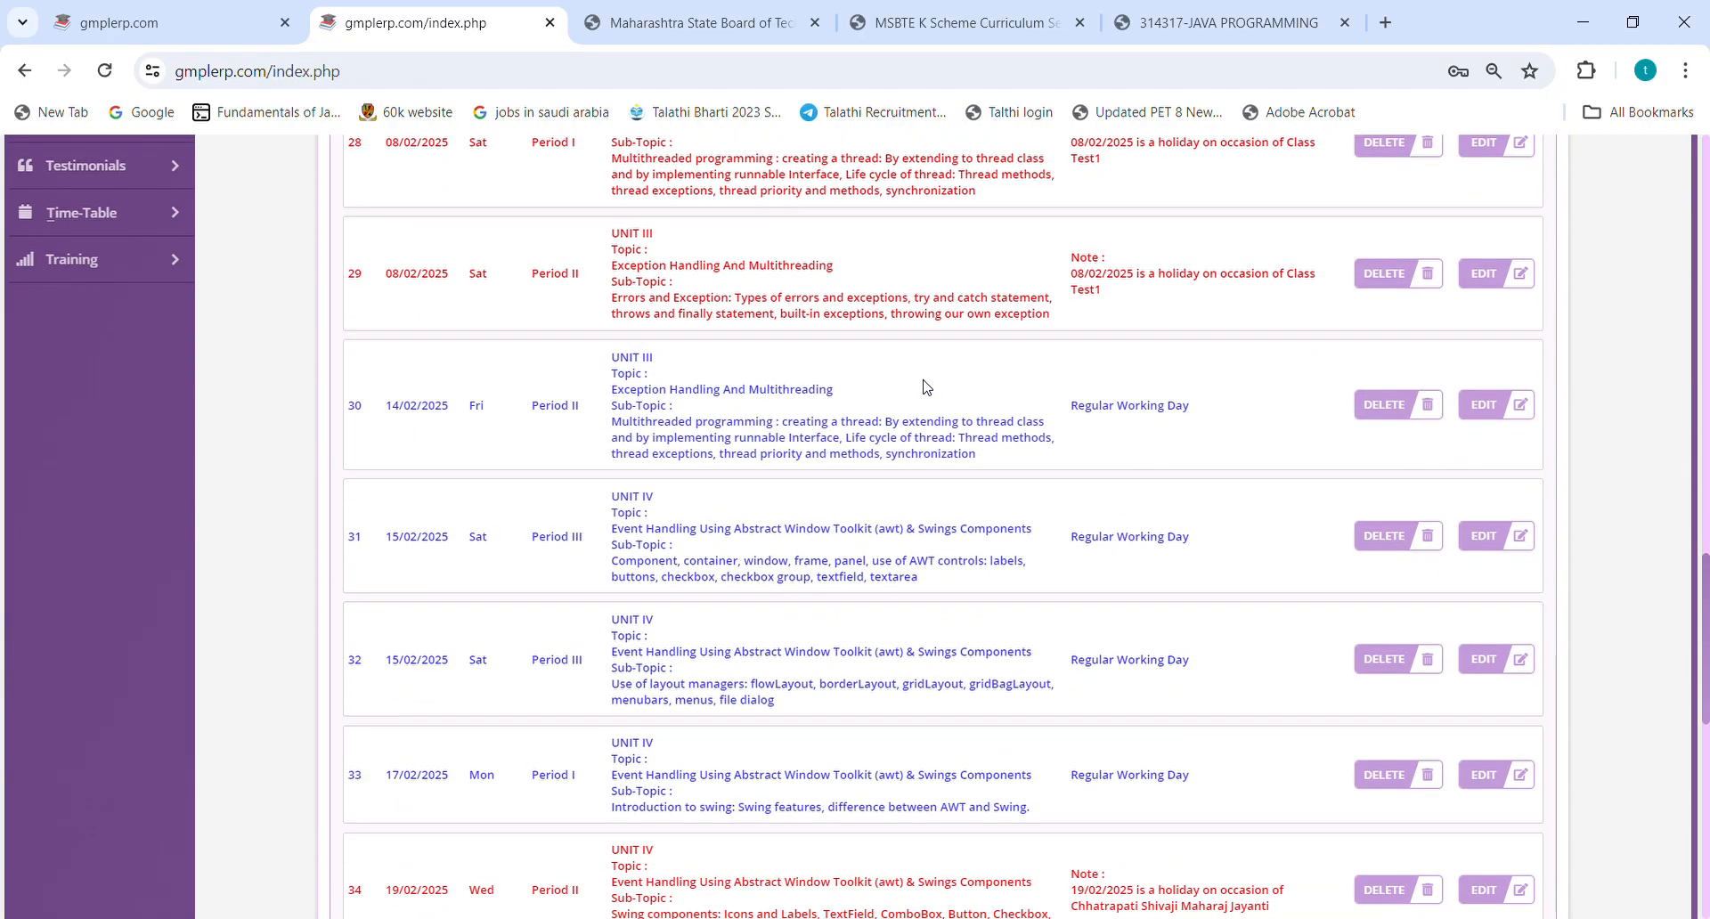
scroll(926, 387, down, 10)
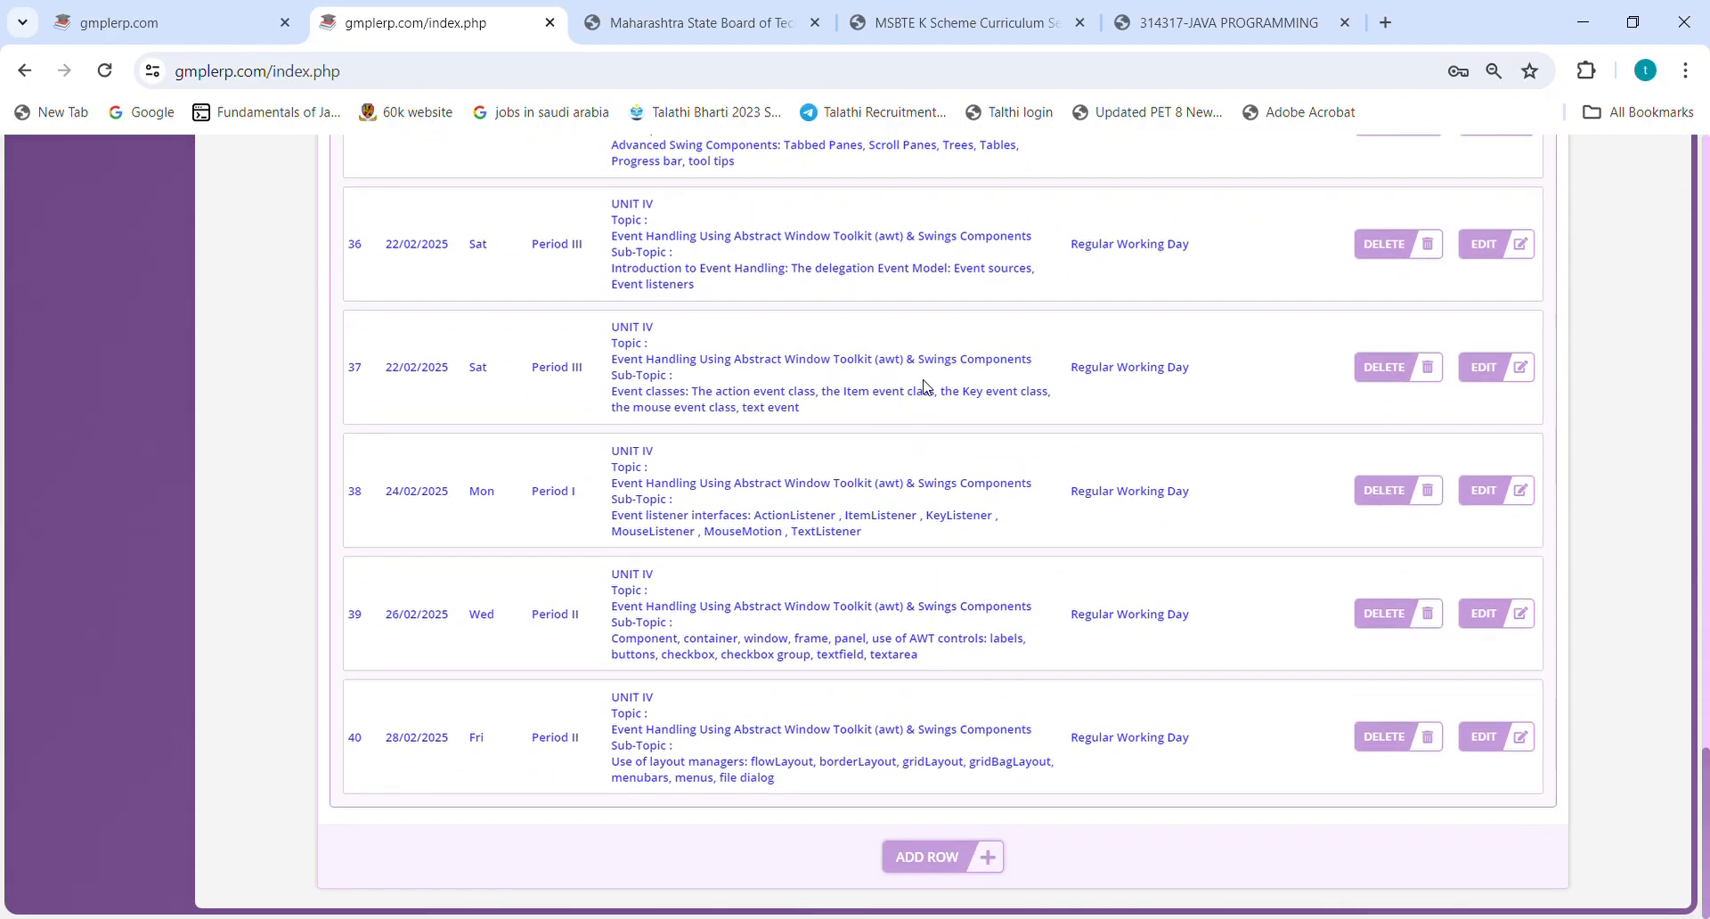
scroll(926, 388, up, 9)
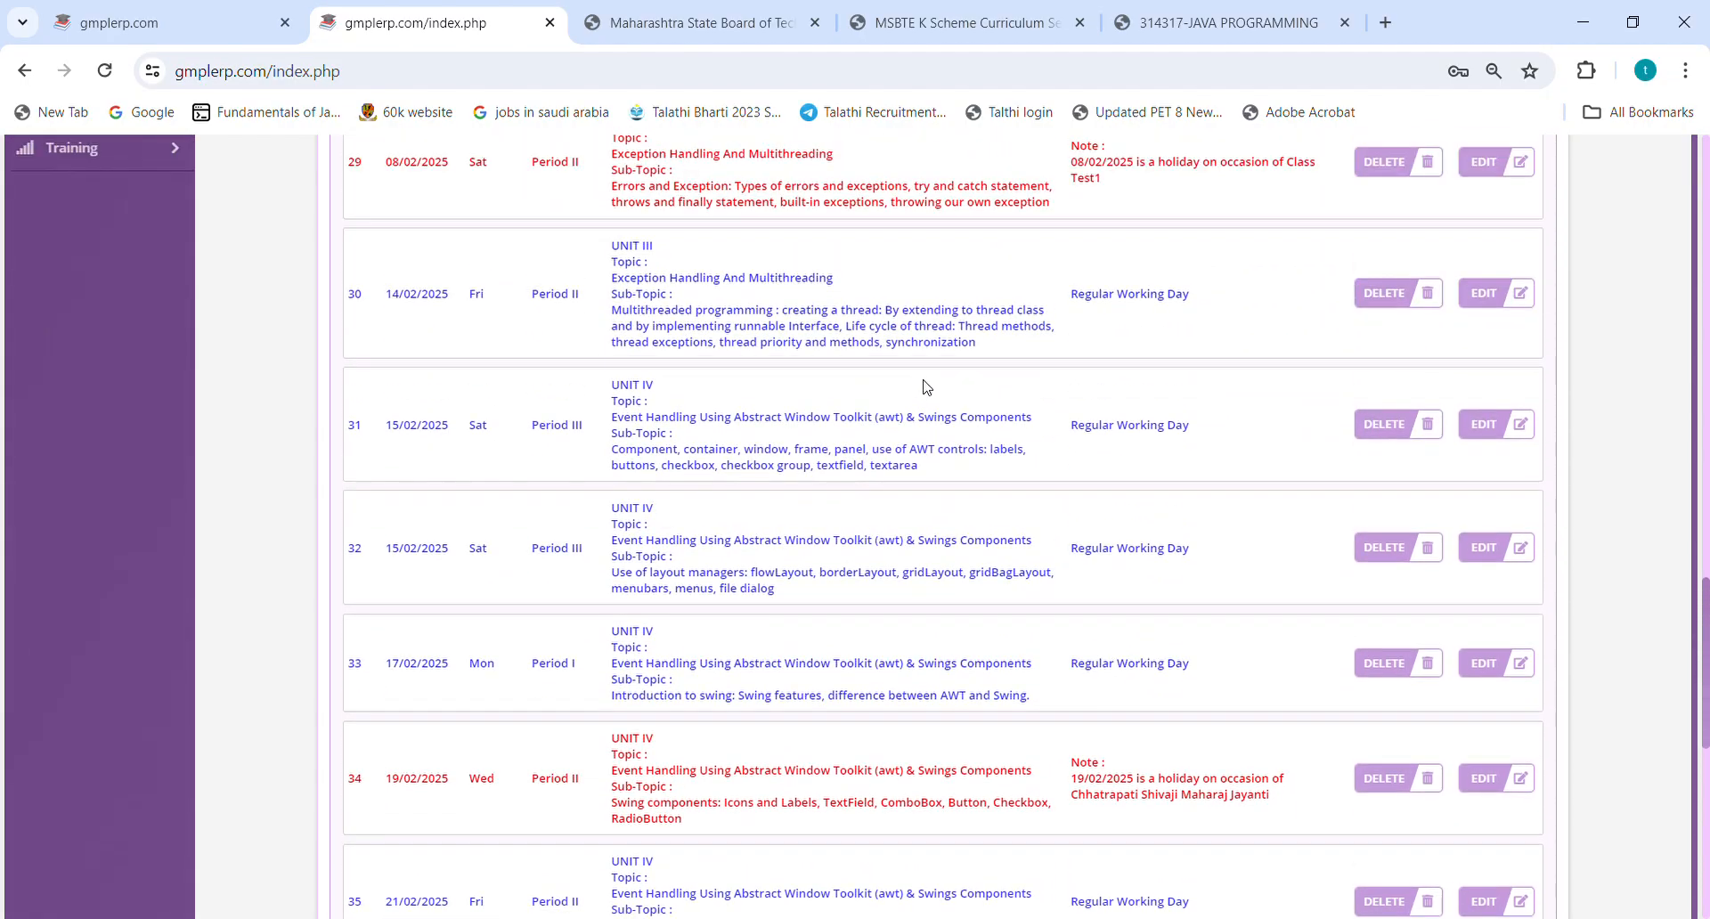
scroll(926, 387, up, 3)
scroll(926, 388, up, 1)
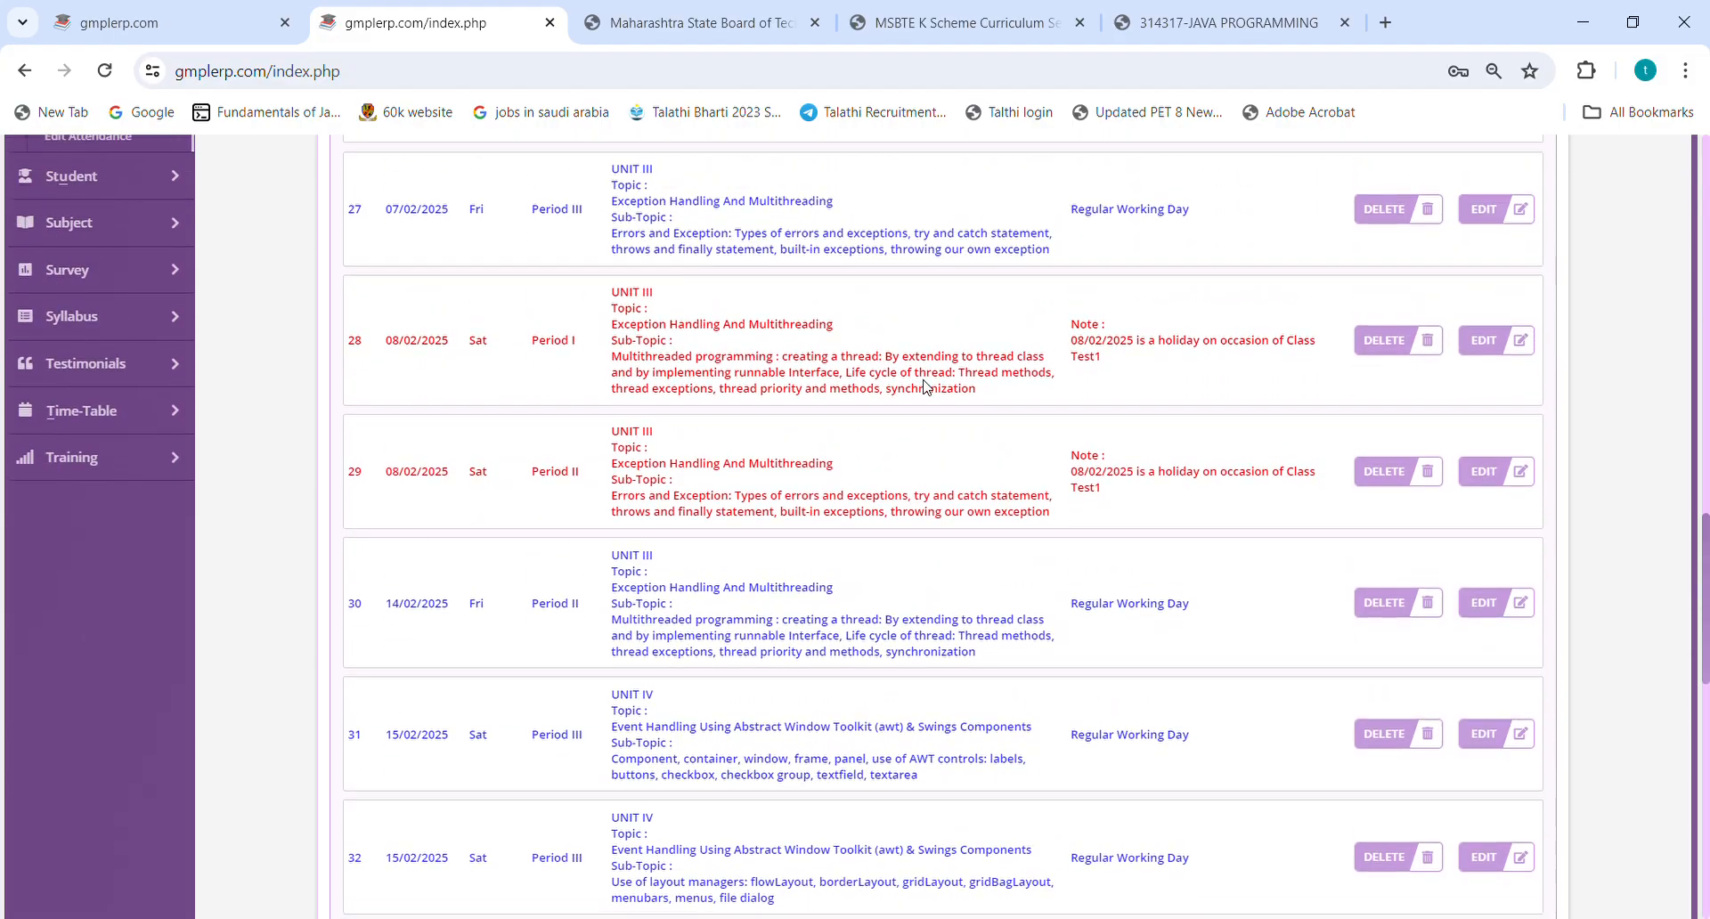
Examine the date, day, period and topic of lecture 28, which falls on the Class Test1 holiday.
drag(497, 374, 412, 377)
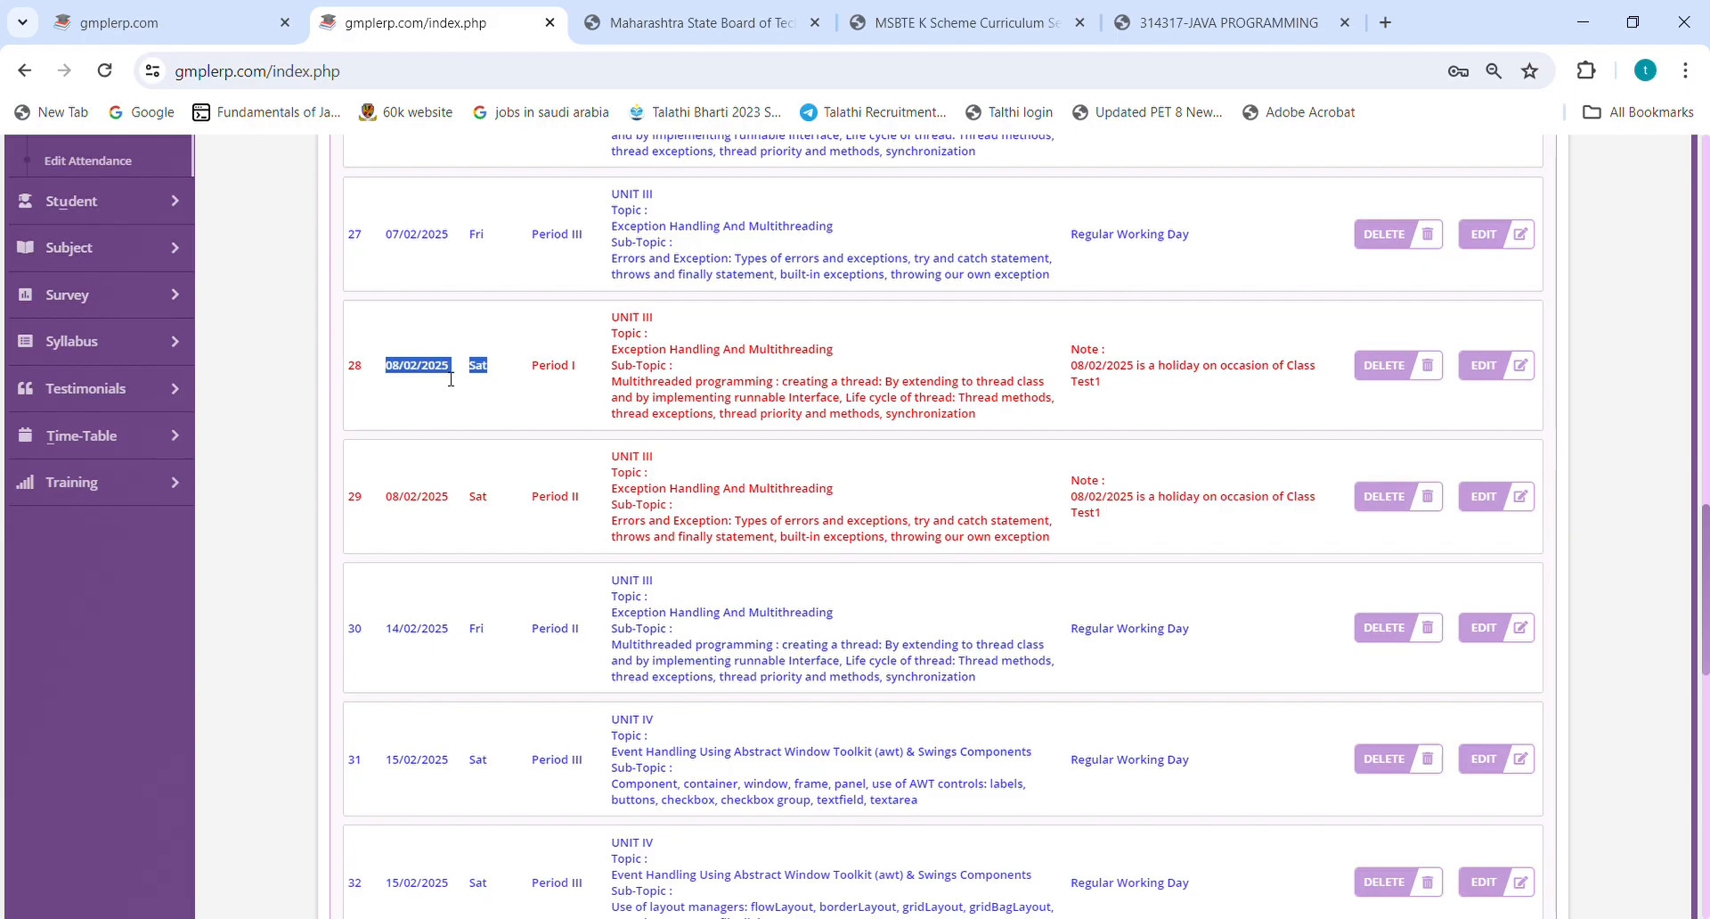
drag(1009, 418, 373, 372)
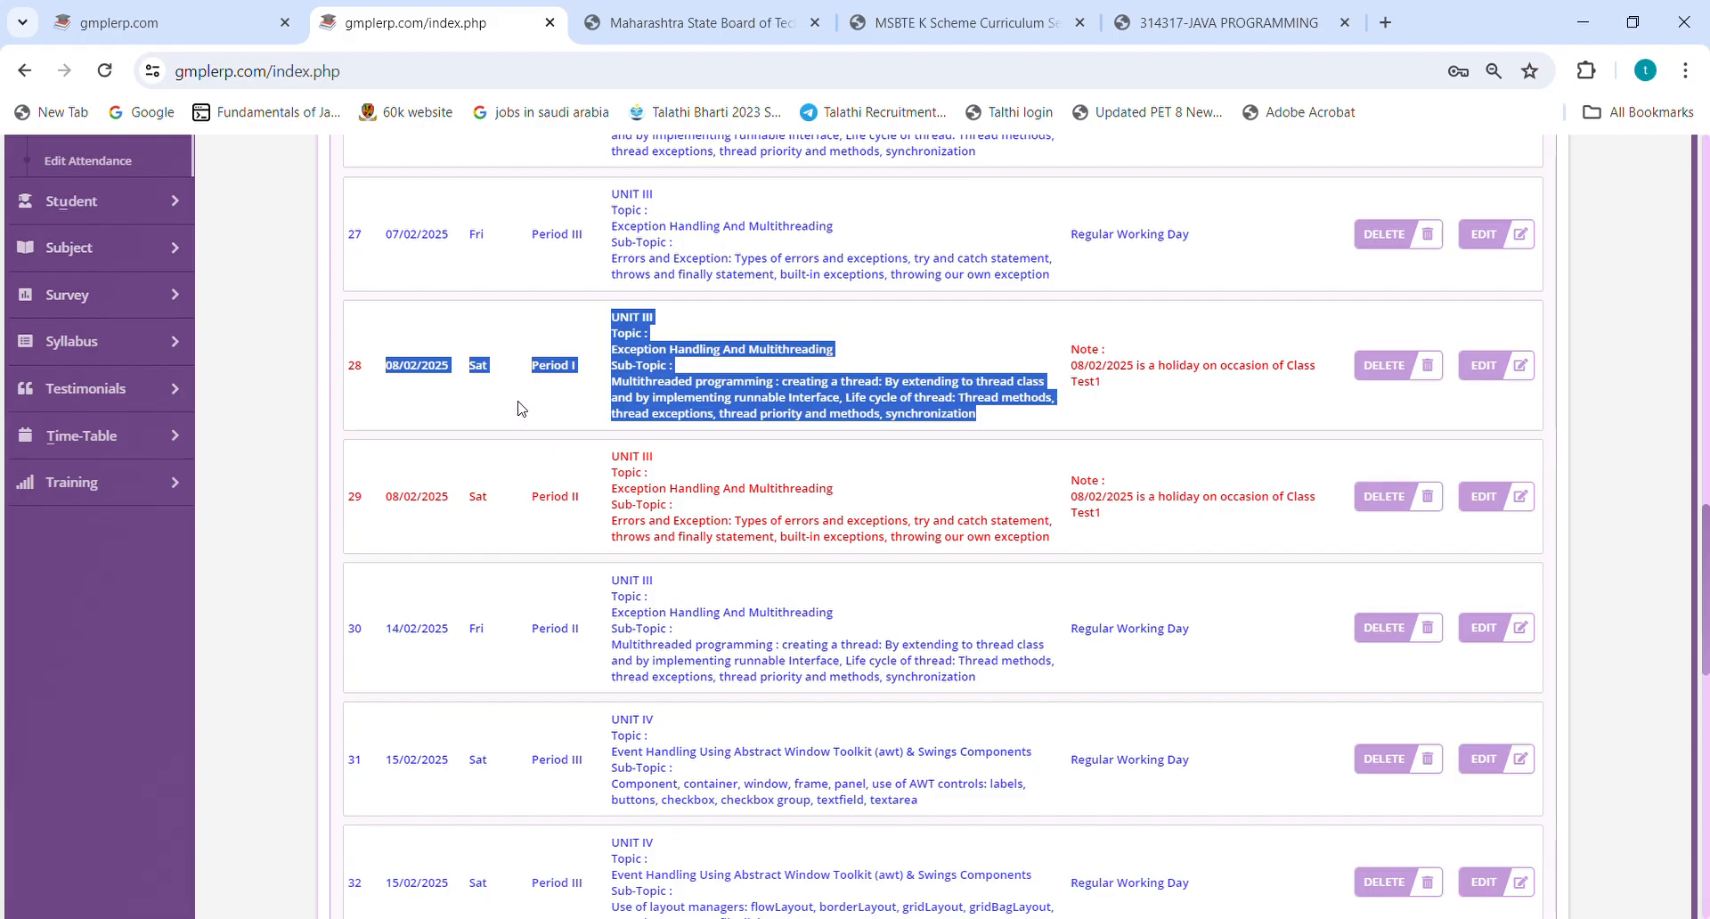
click(453, 377)
drag(453, 368, 396, 372)
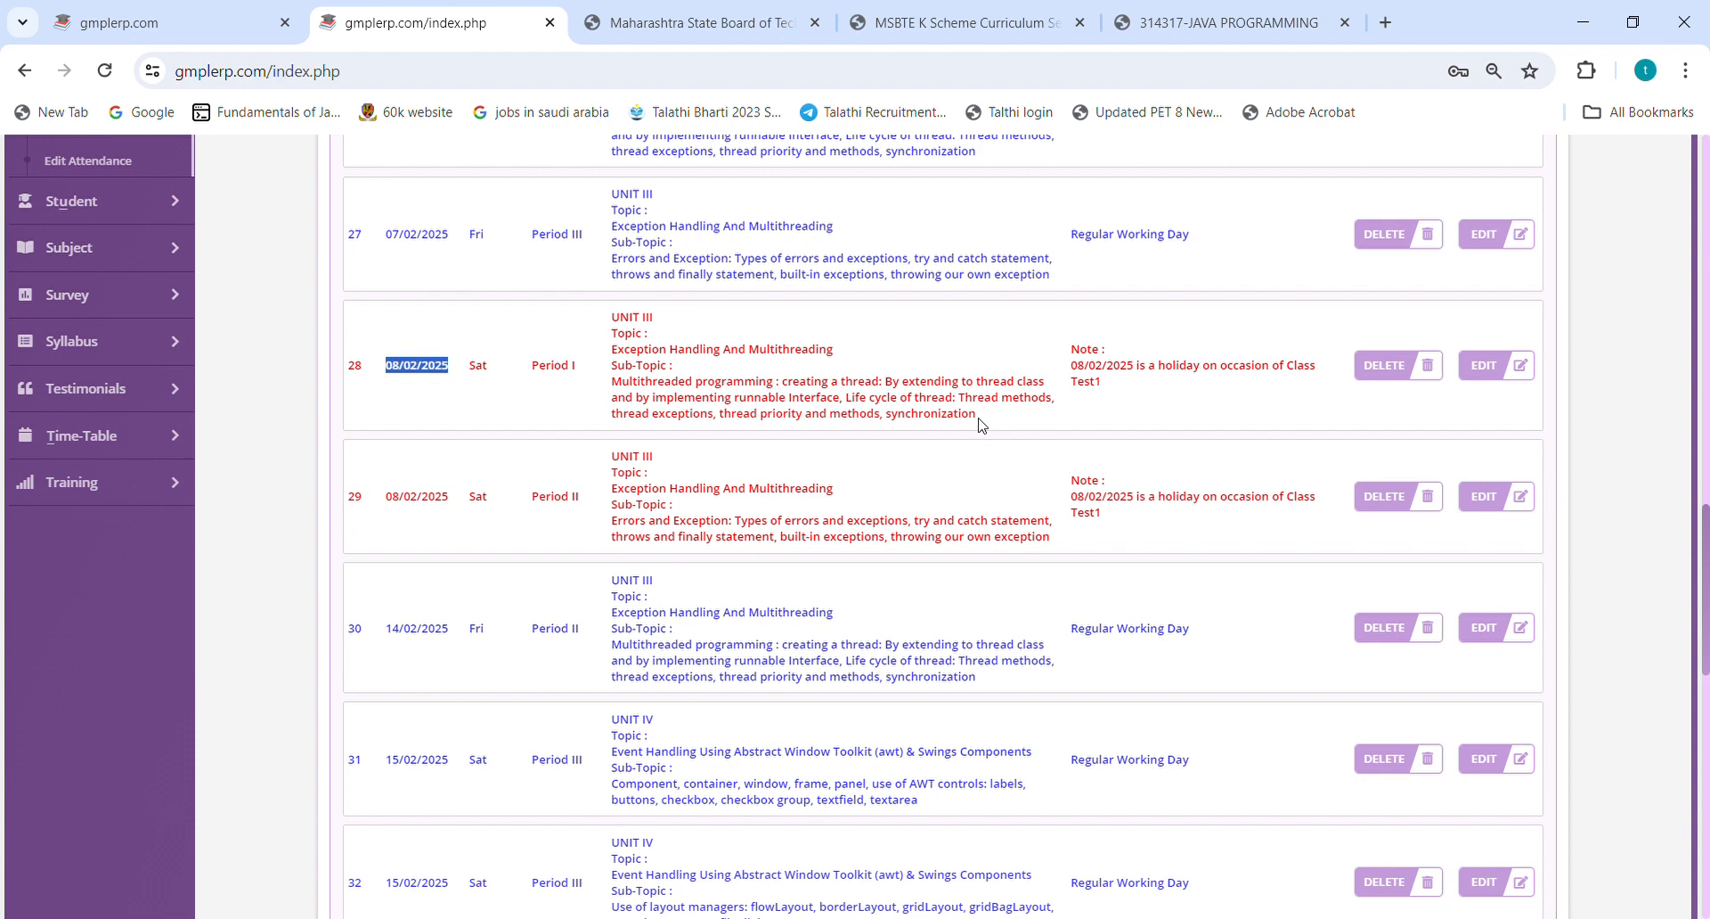
click(485, 374)
double_click(478, 374)
drag(478, 374, 385, 377)
Edit lecture 28, setting its start and end dates to 09/02/2025 and its period to Period II.
click(1492, 368)
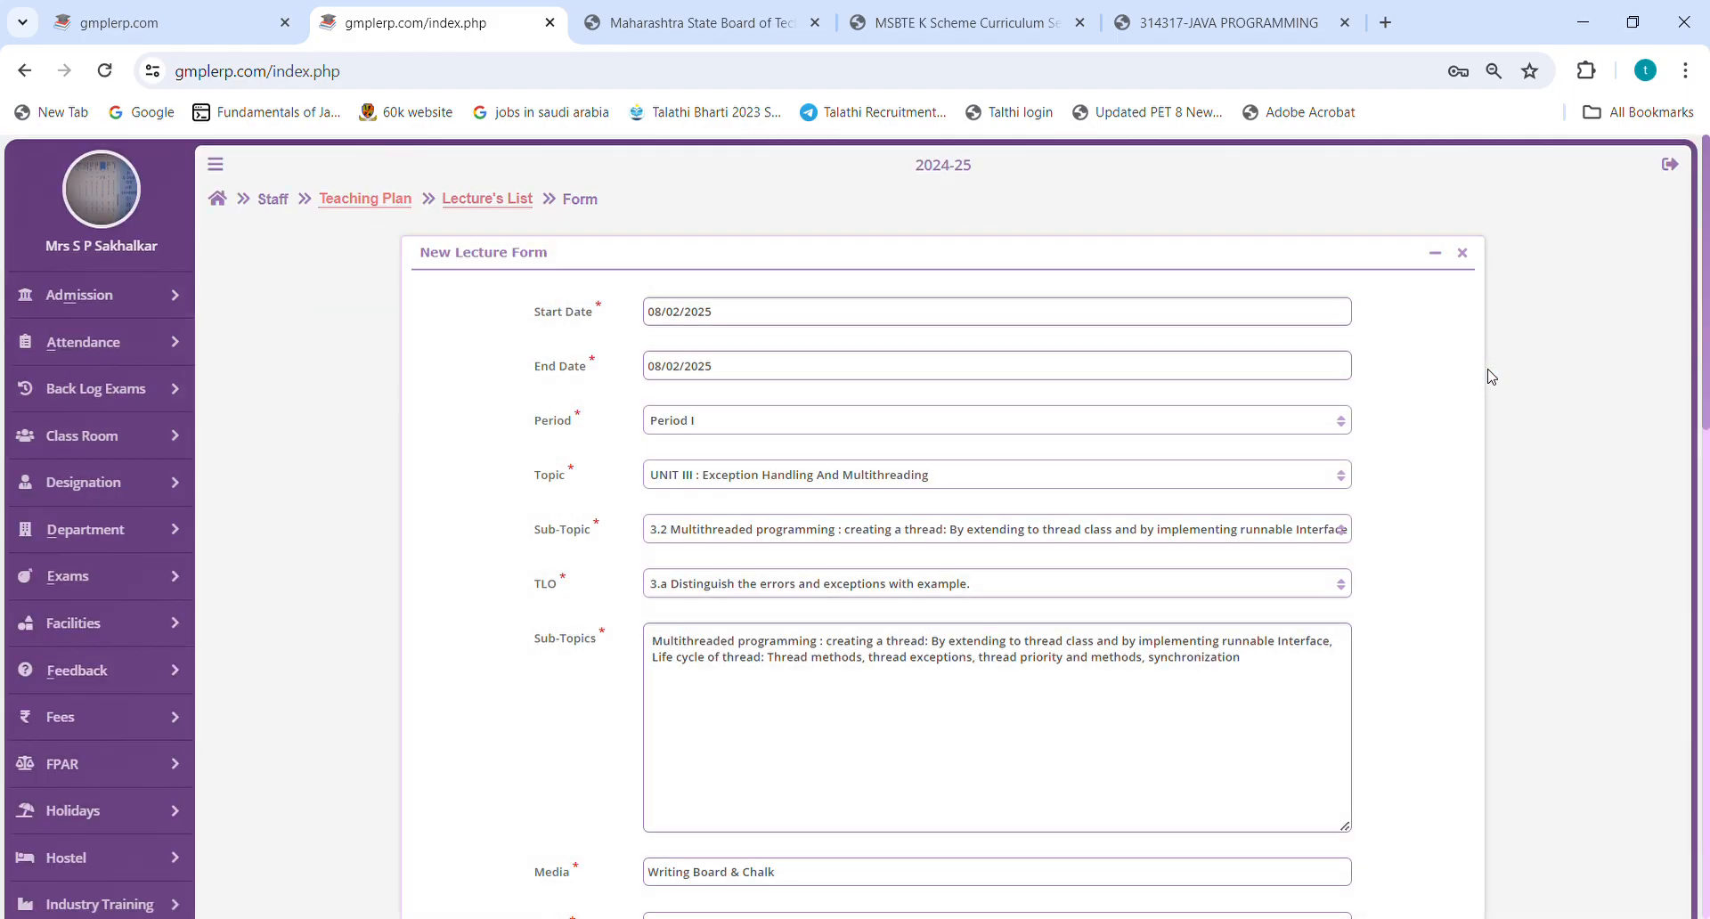
click(742, 324)
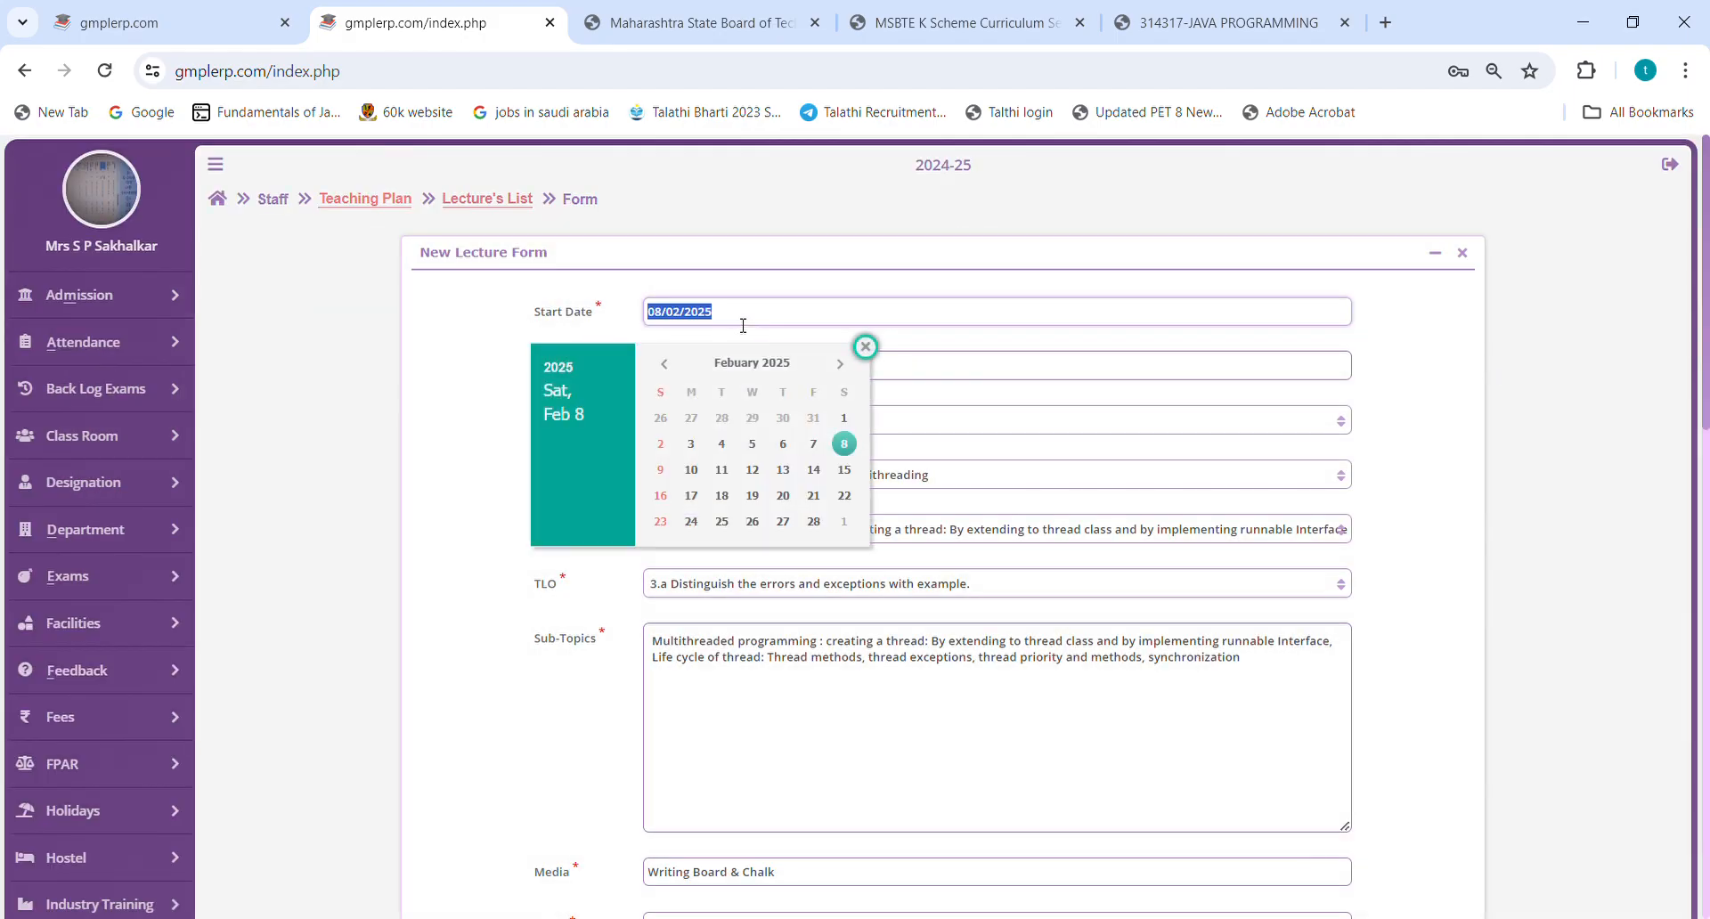
click(660, 469)
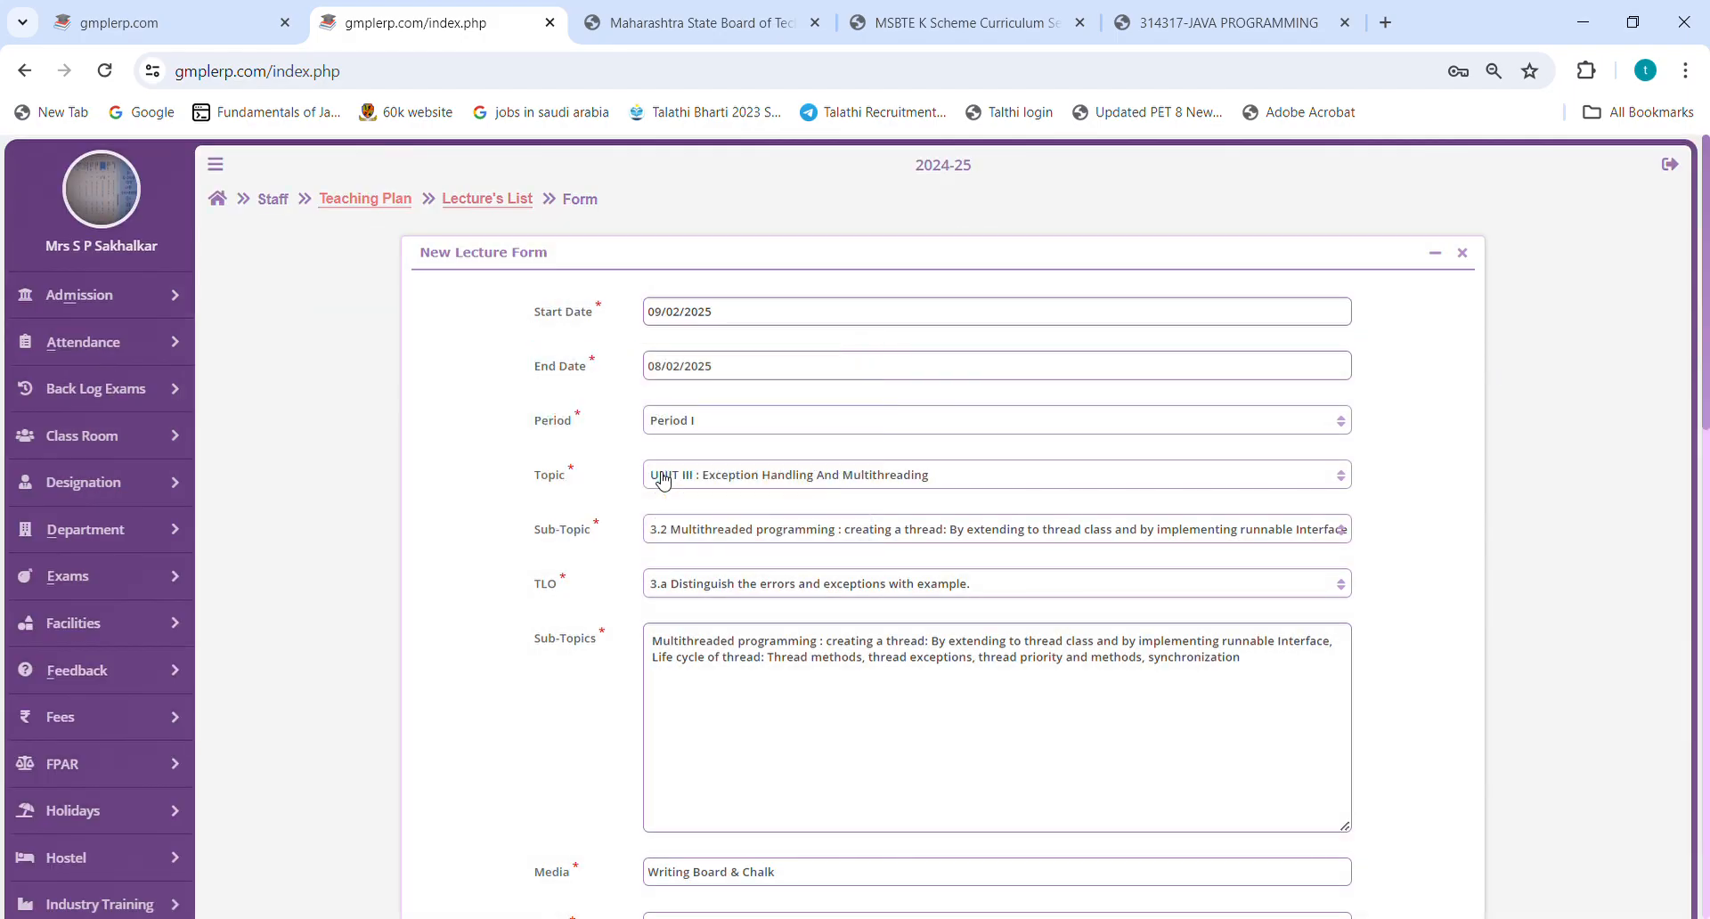
click(738, 384)
click(664, 531)
scroll(729, 390, down, 1)
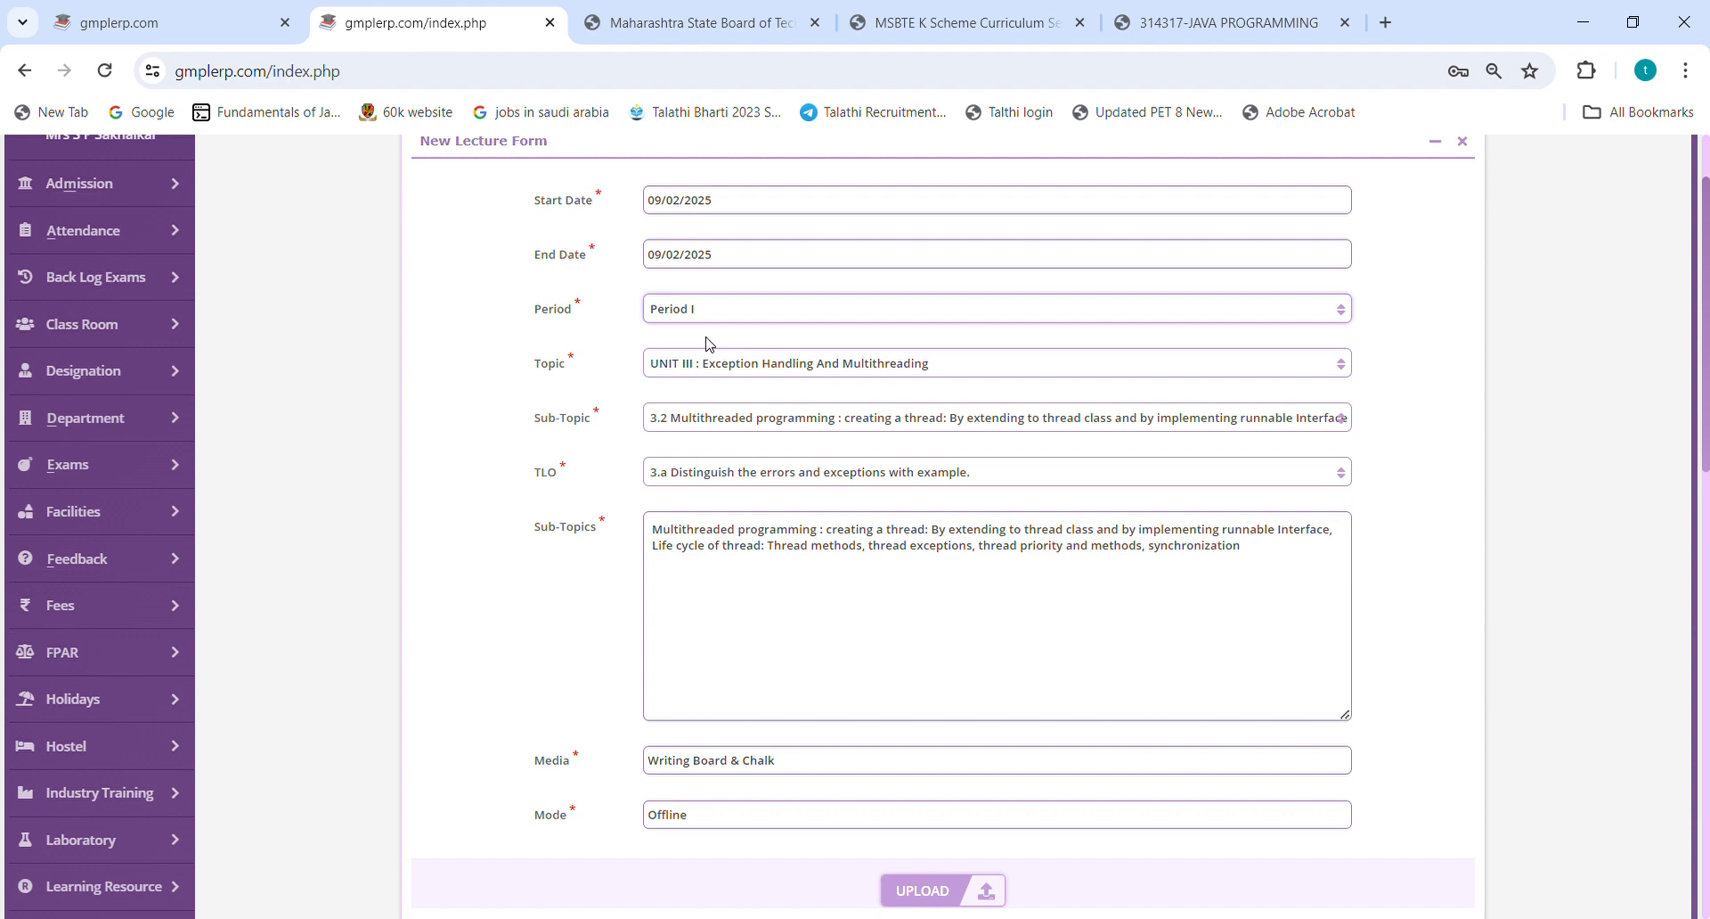
key(Down)
scroll(714, 381, down, 3)
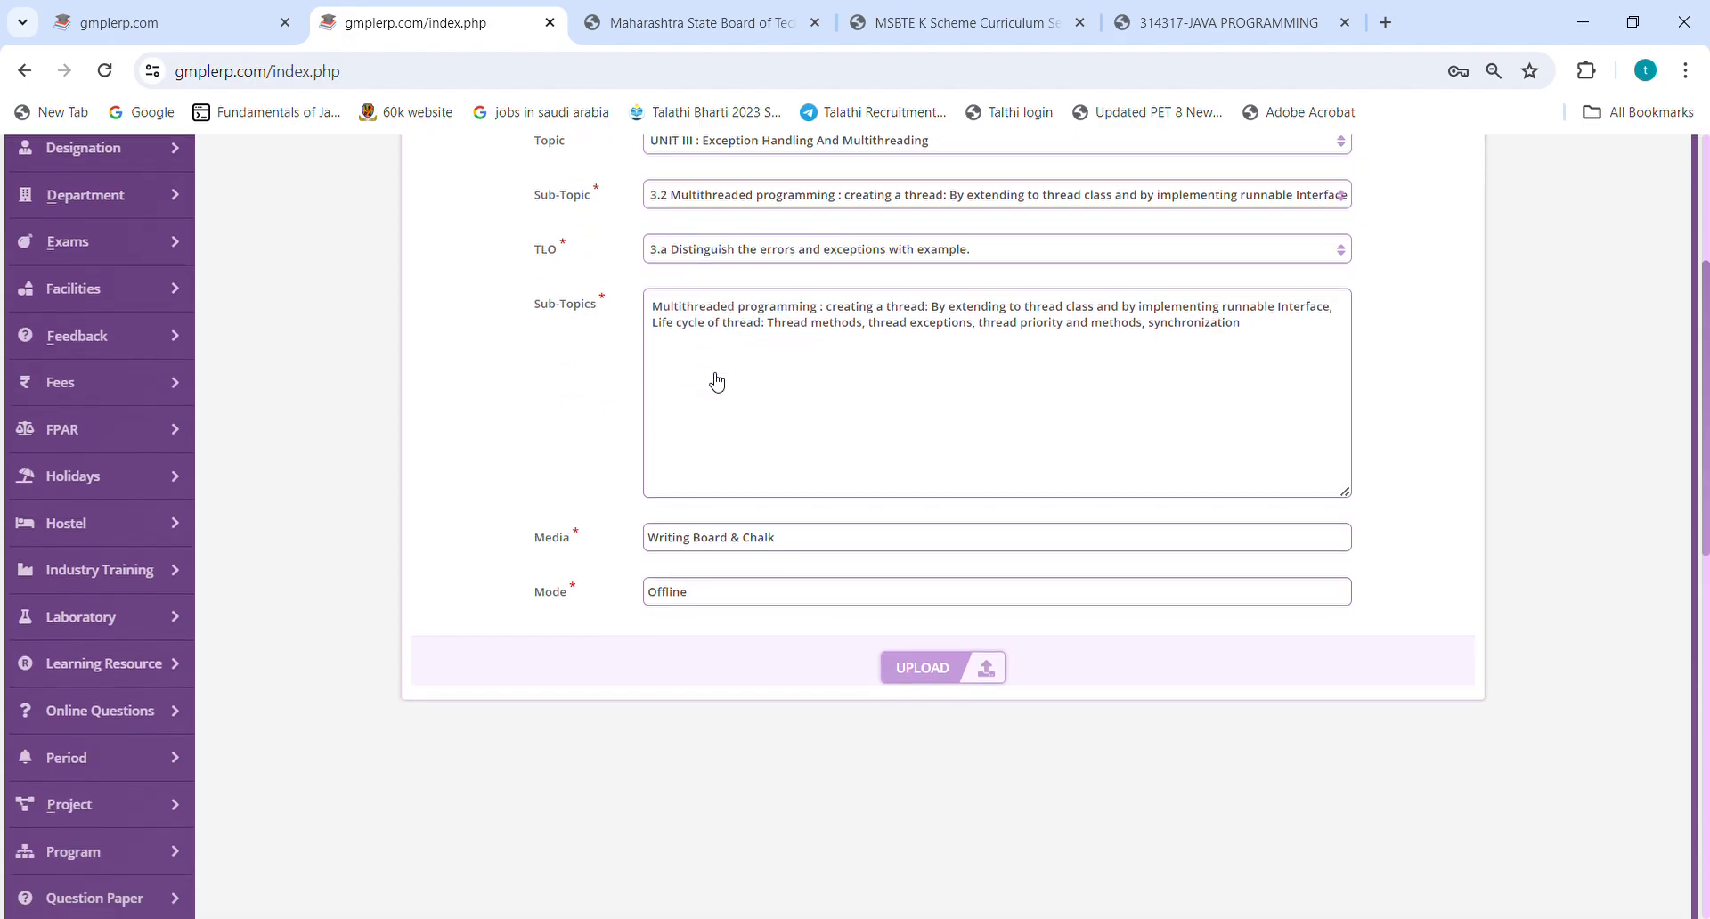
scroll(752, 620, up, 3)
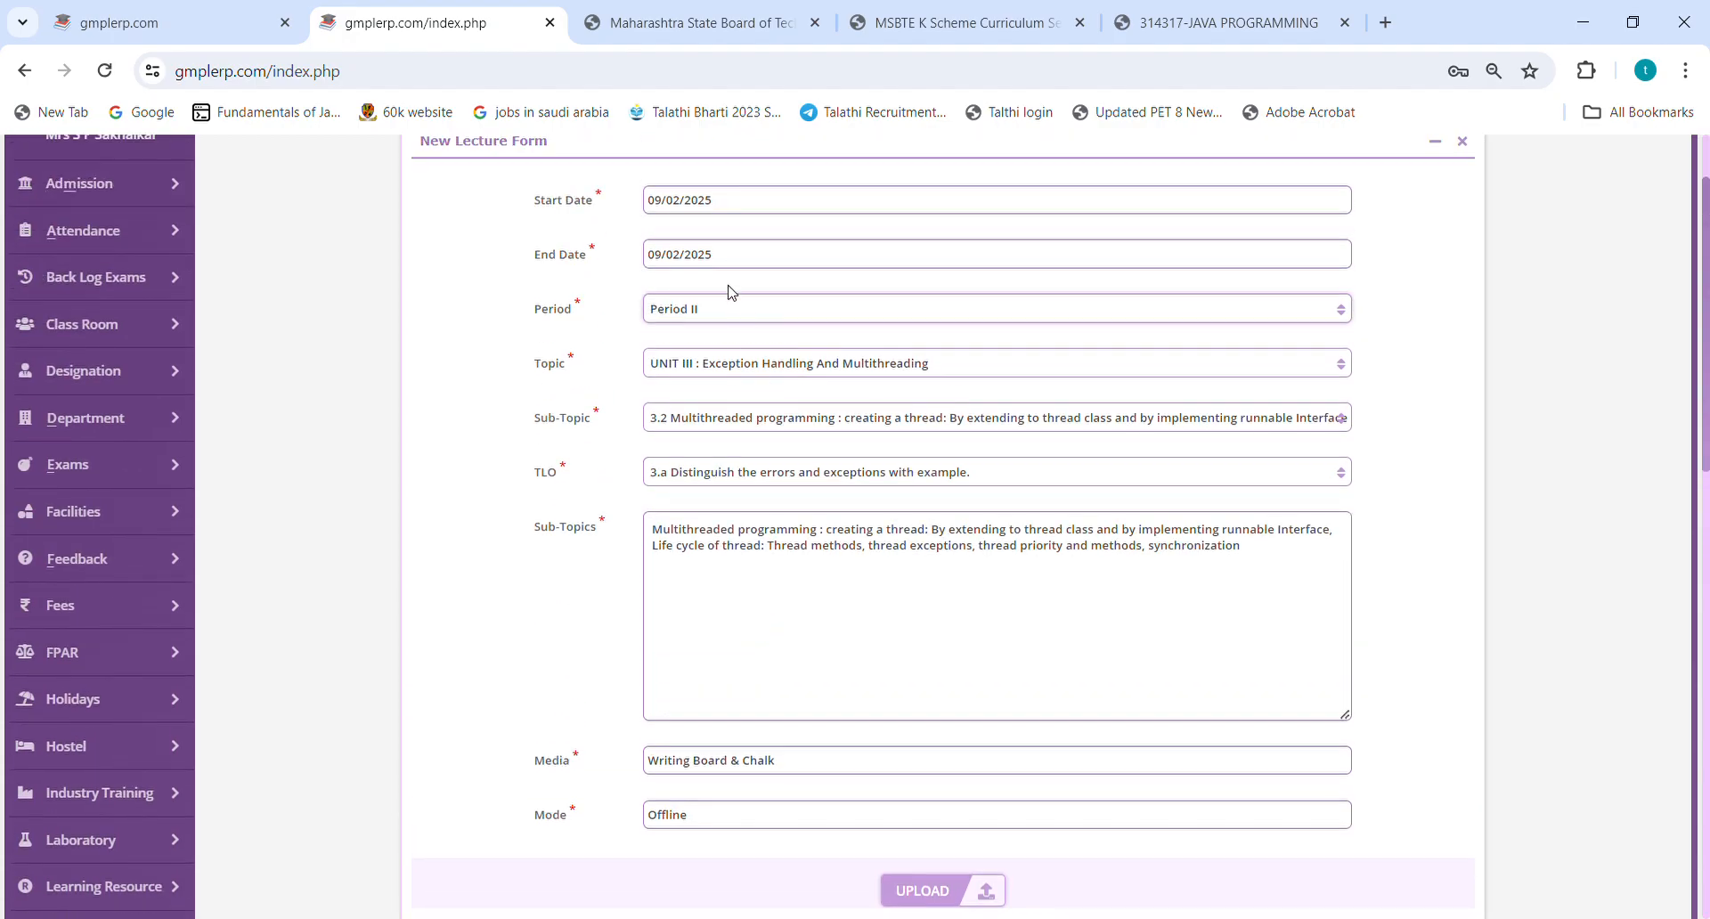
Recheck the lecture's start date, end date and period, upload the record, and dismiss the upload status.
click(730, 212)
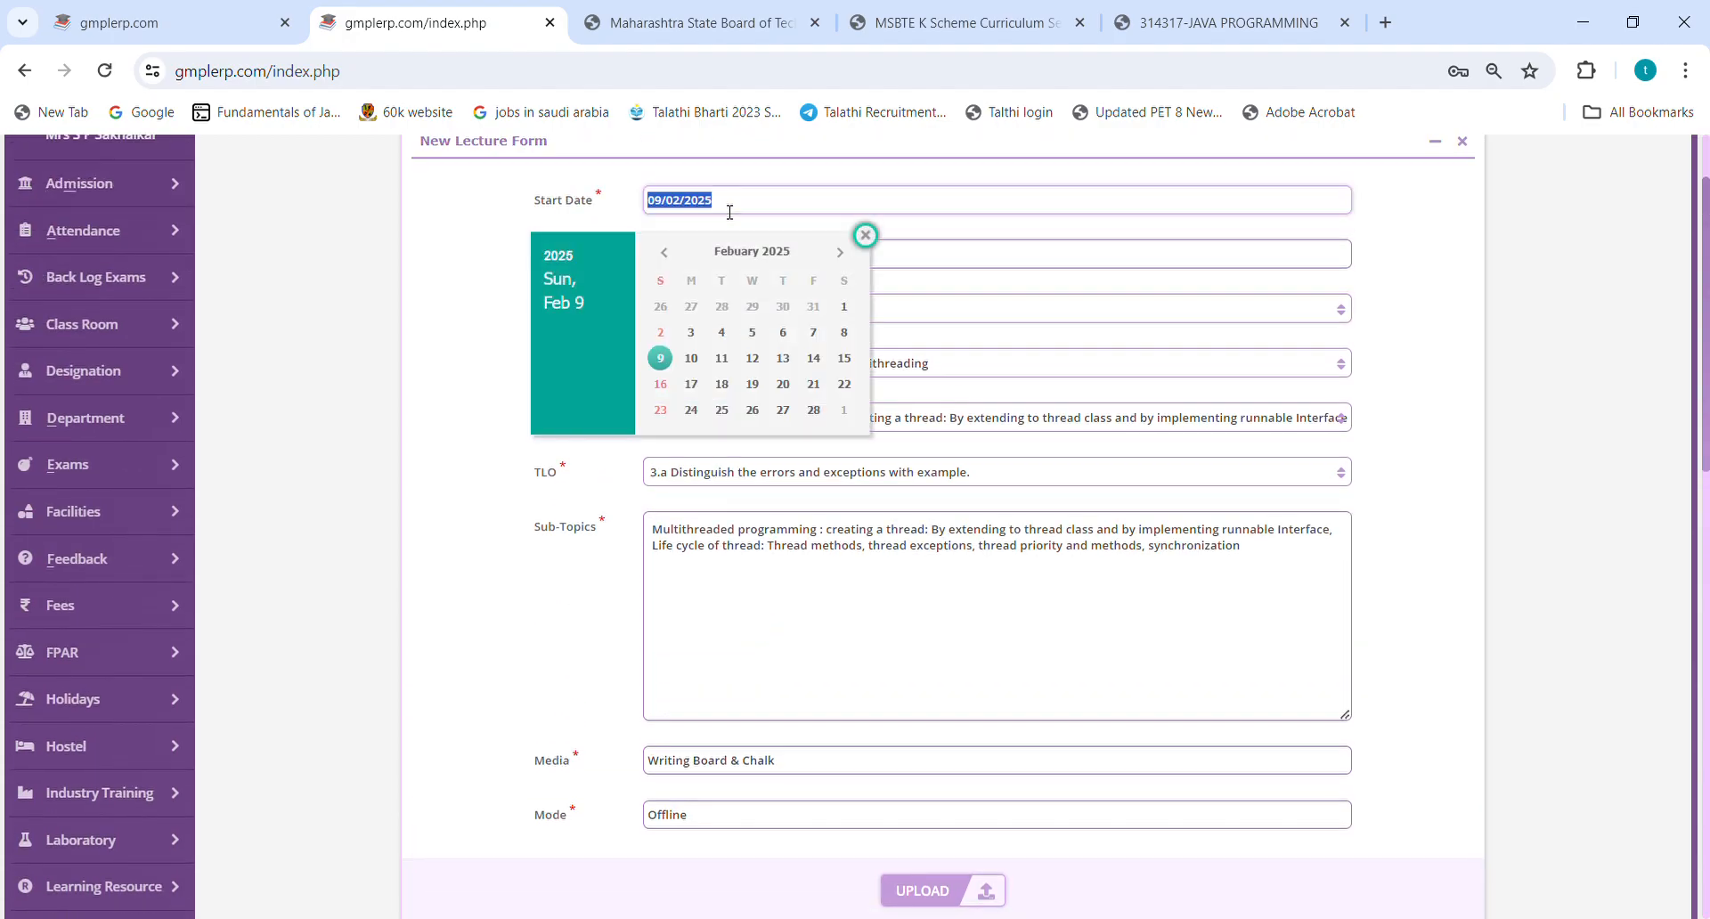
click(828, 260)
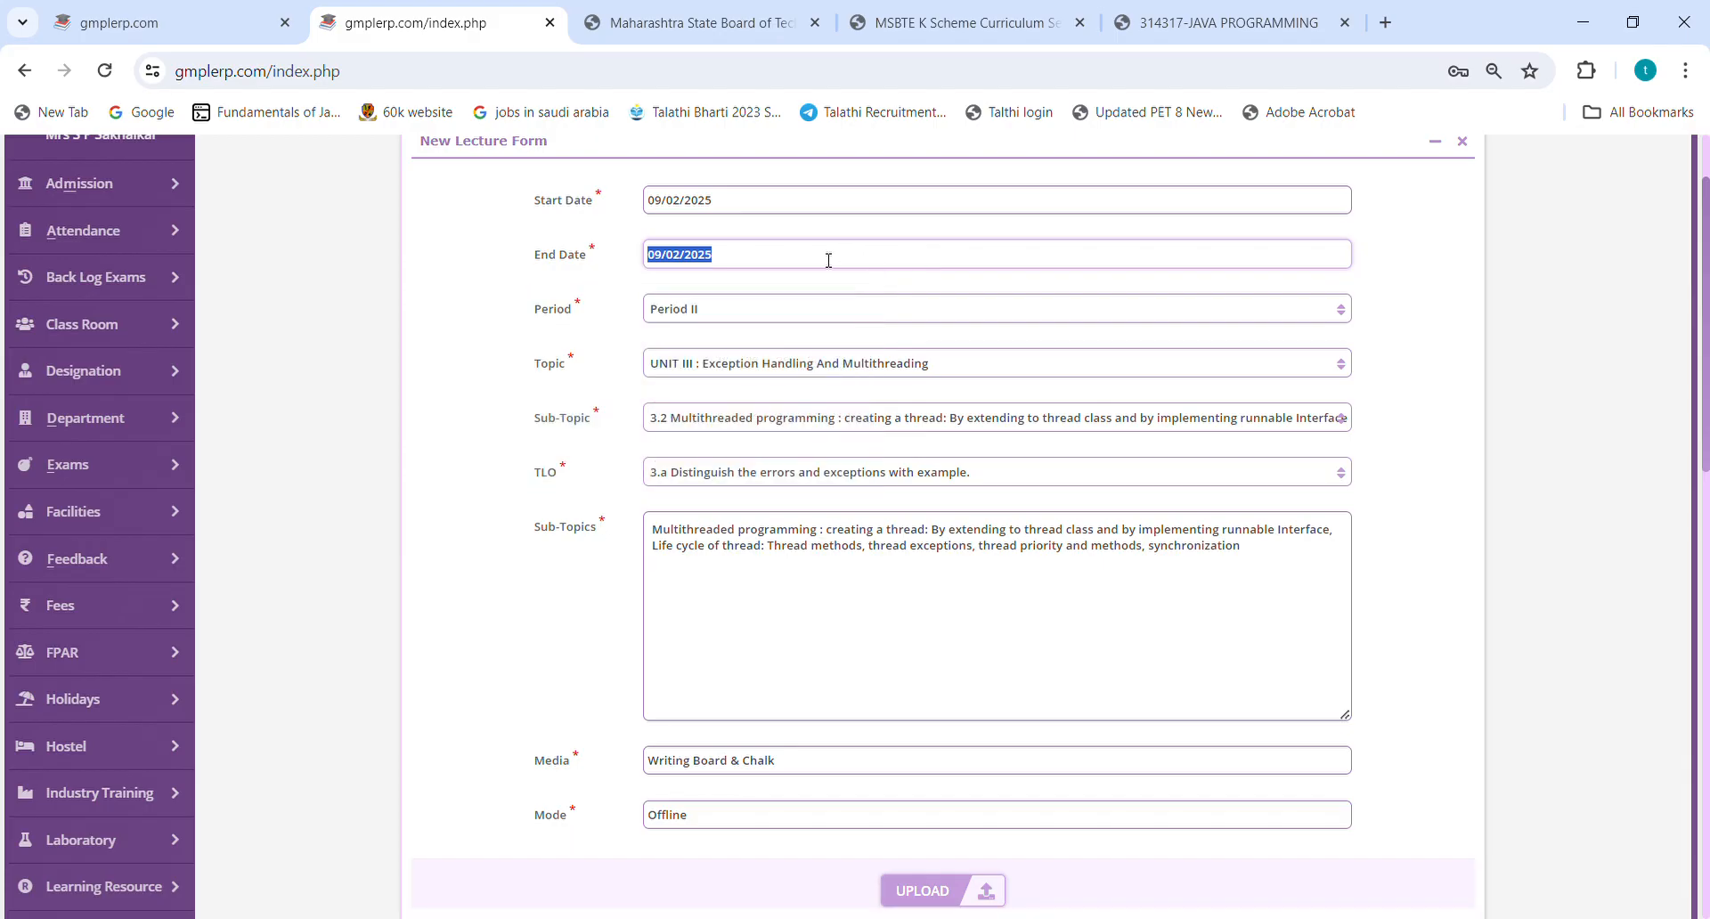
click(723, 311)
click(736, 214)
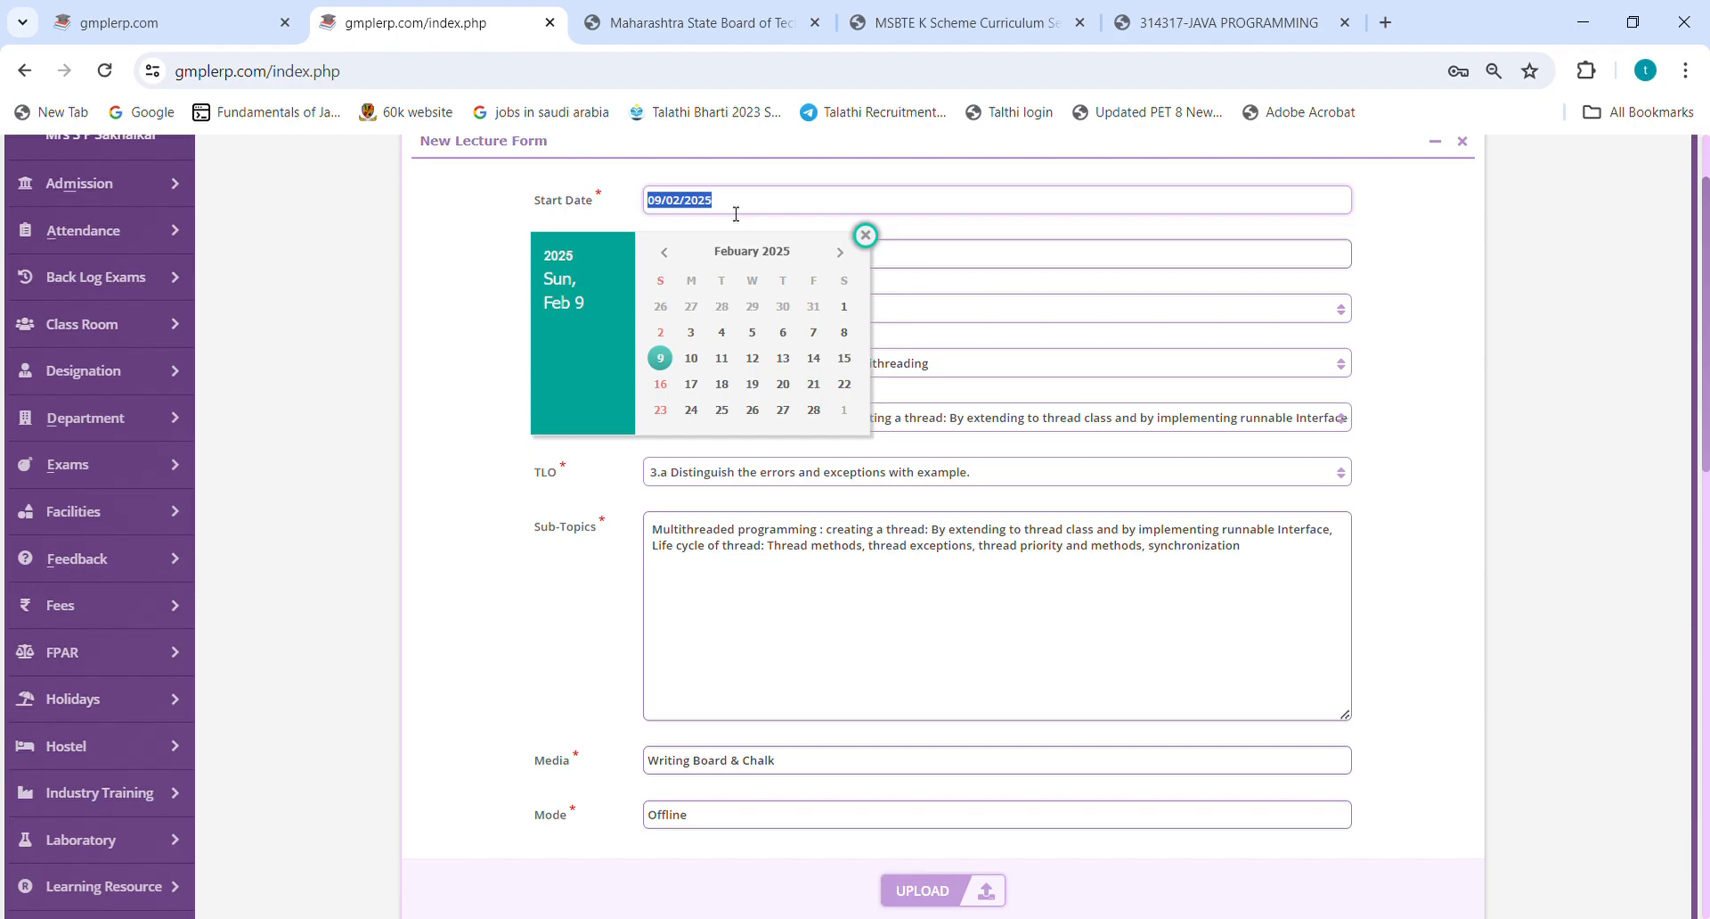
click(945, 283)
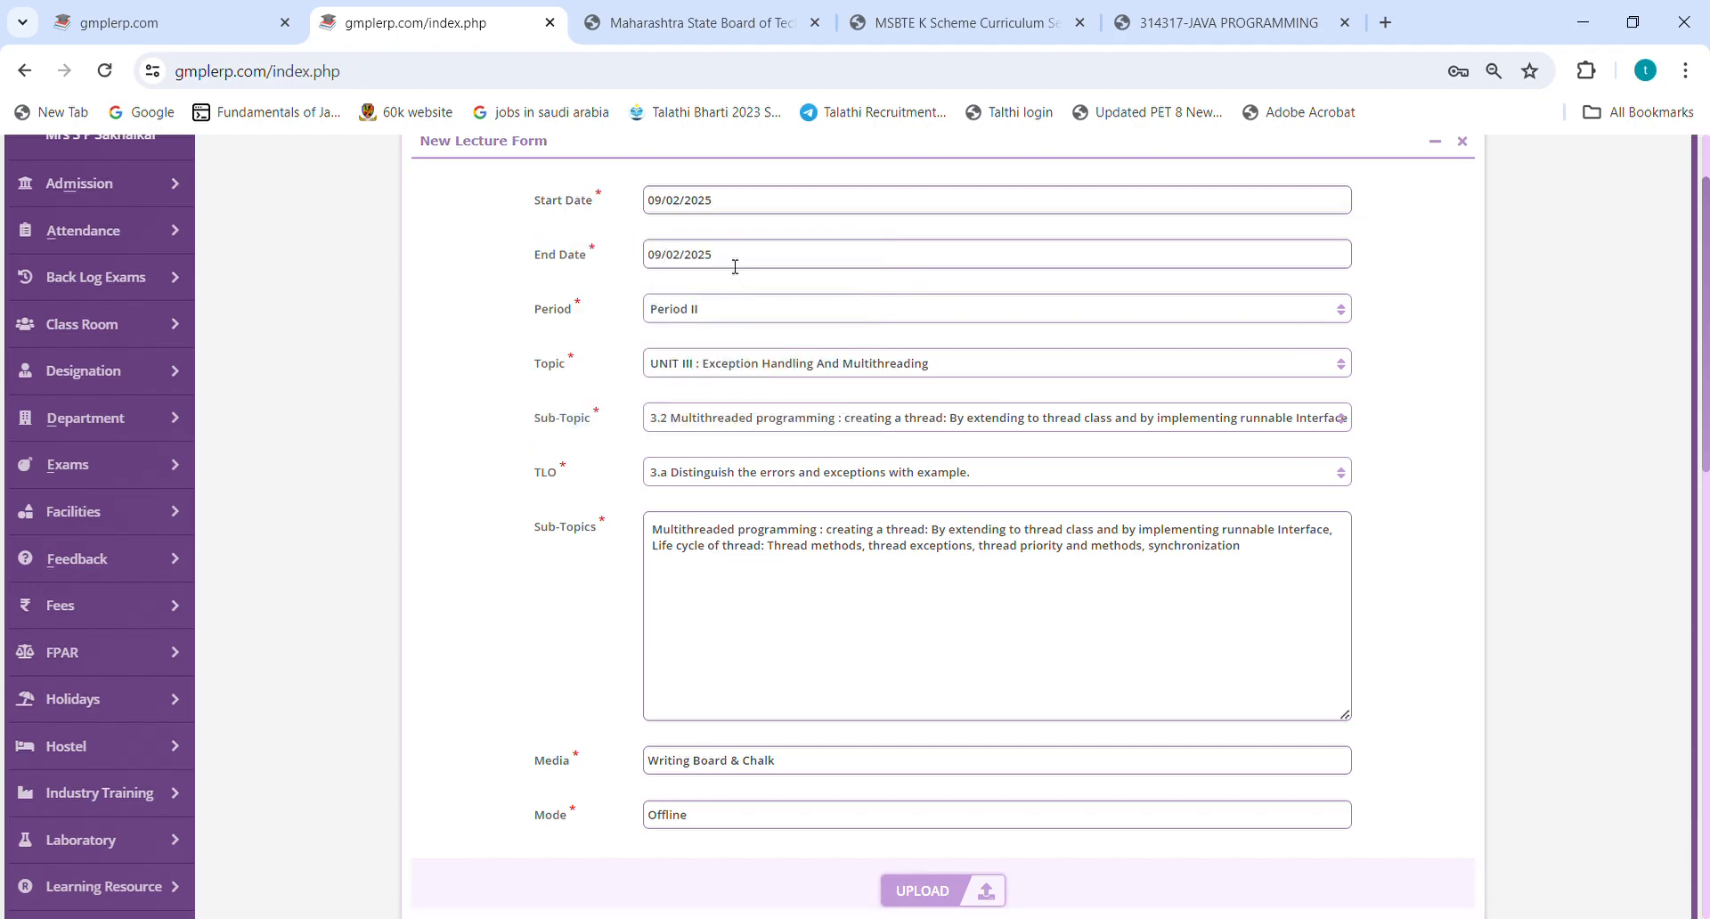
click(734, 258)
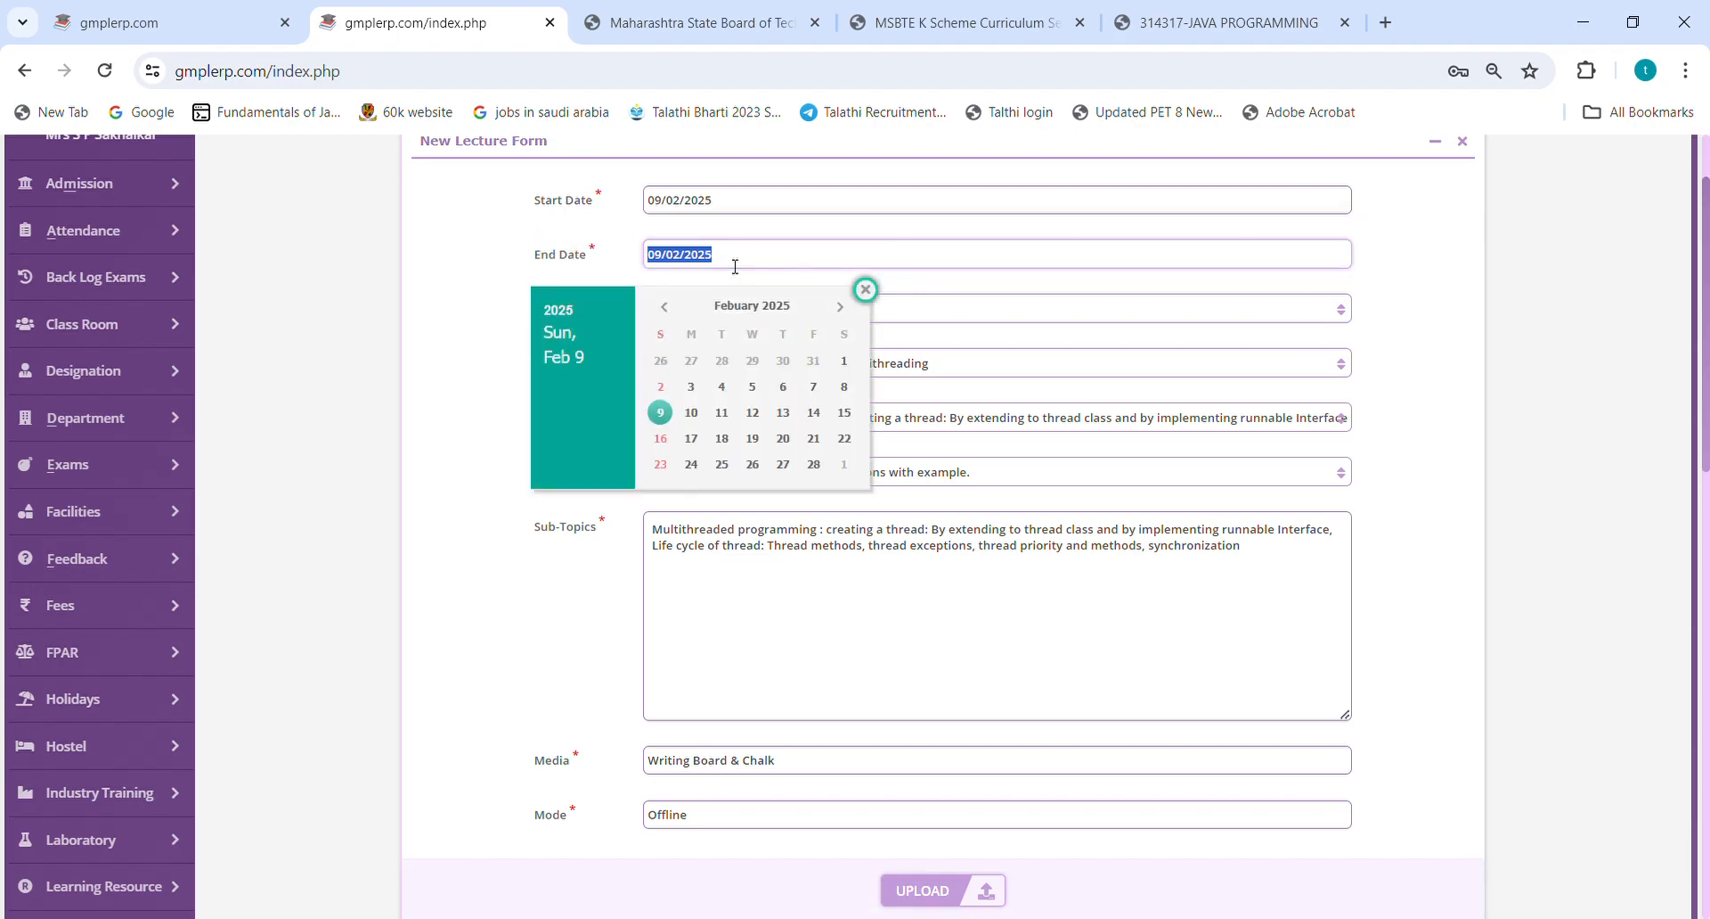
click(973, 343)
scroll(933, 653, down, 3)
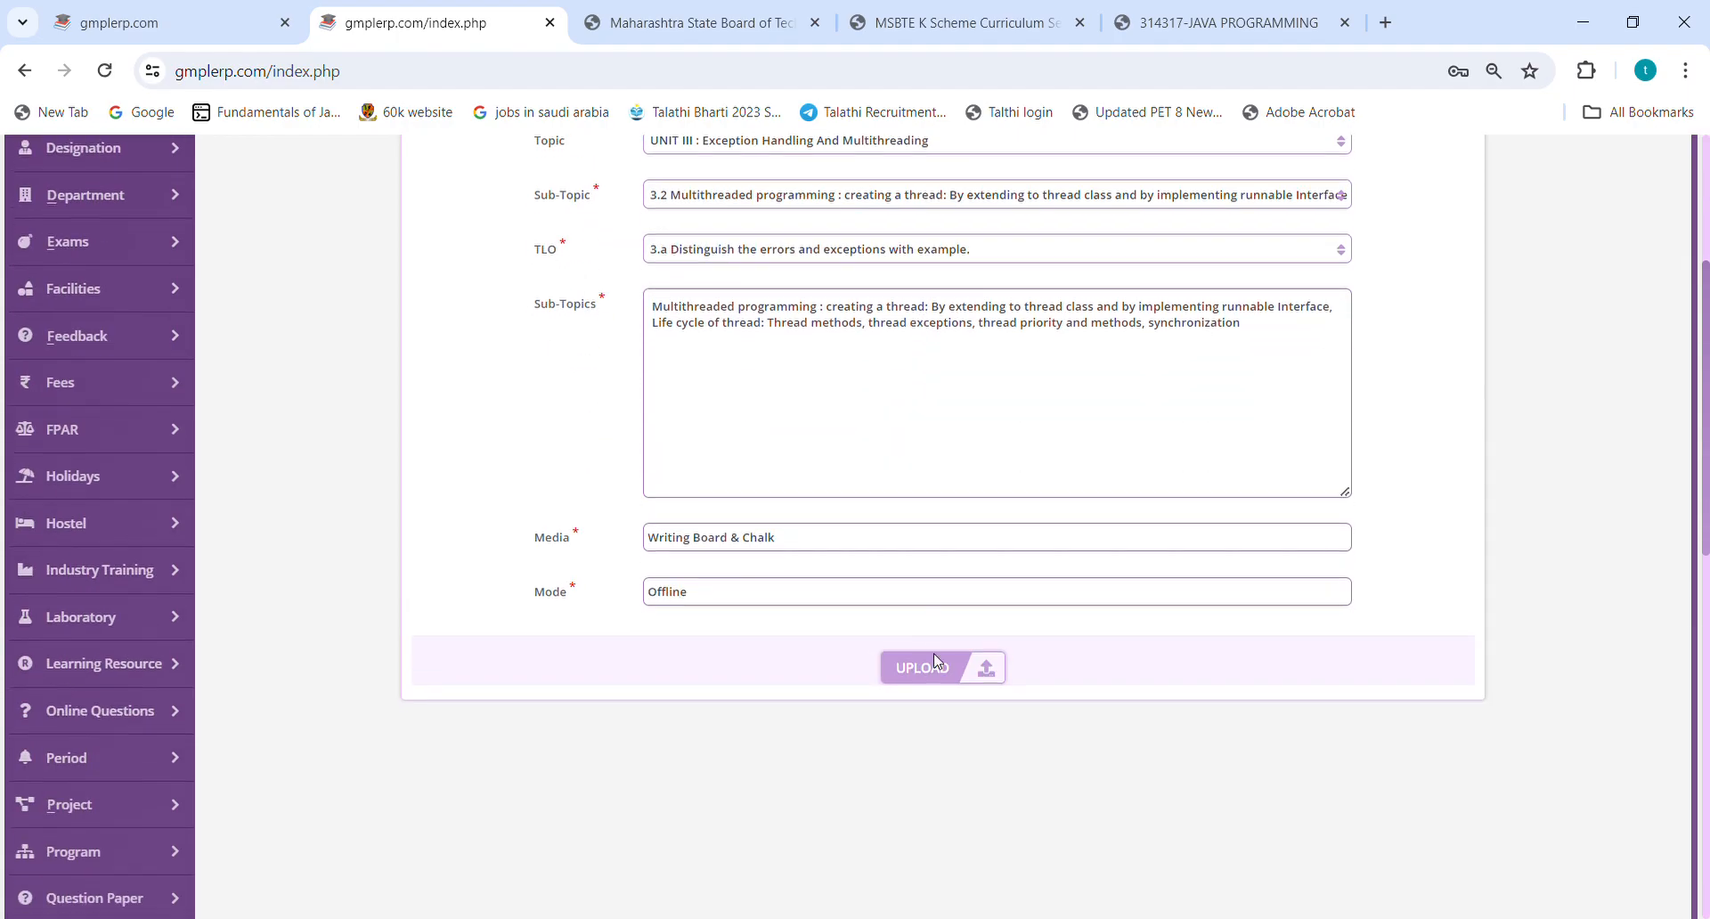
click(926, 664)
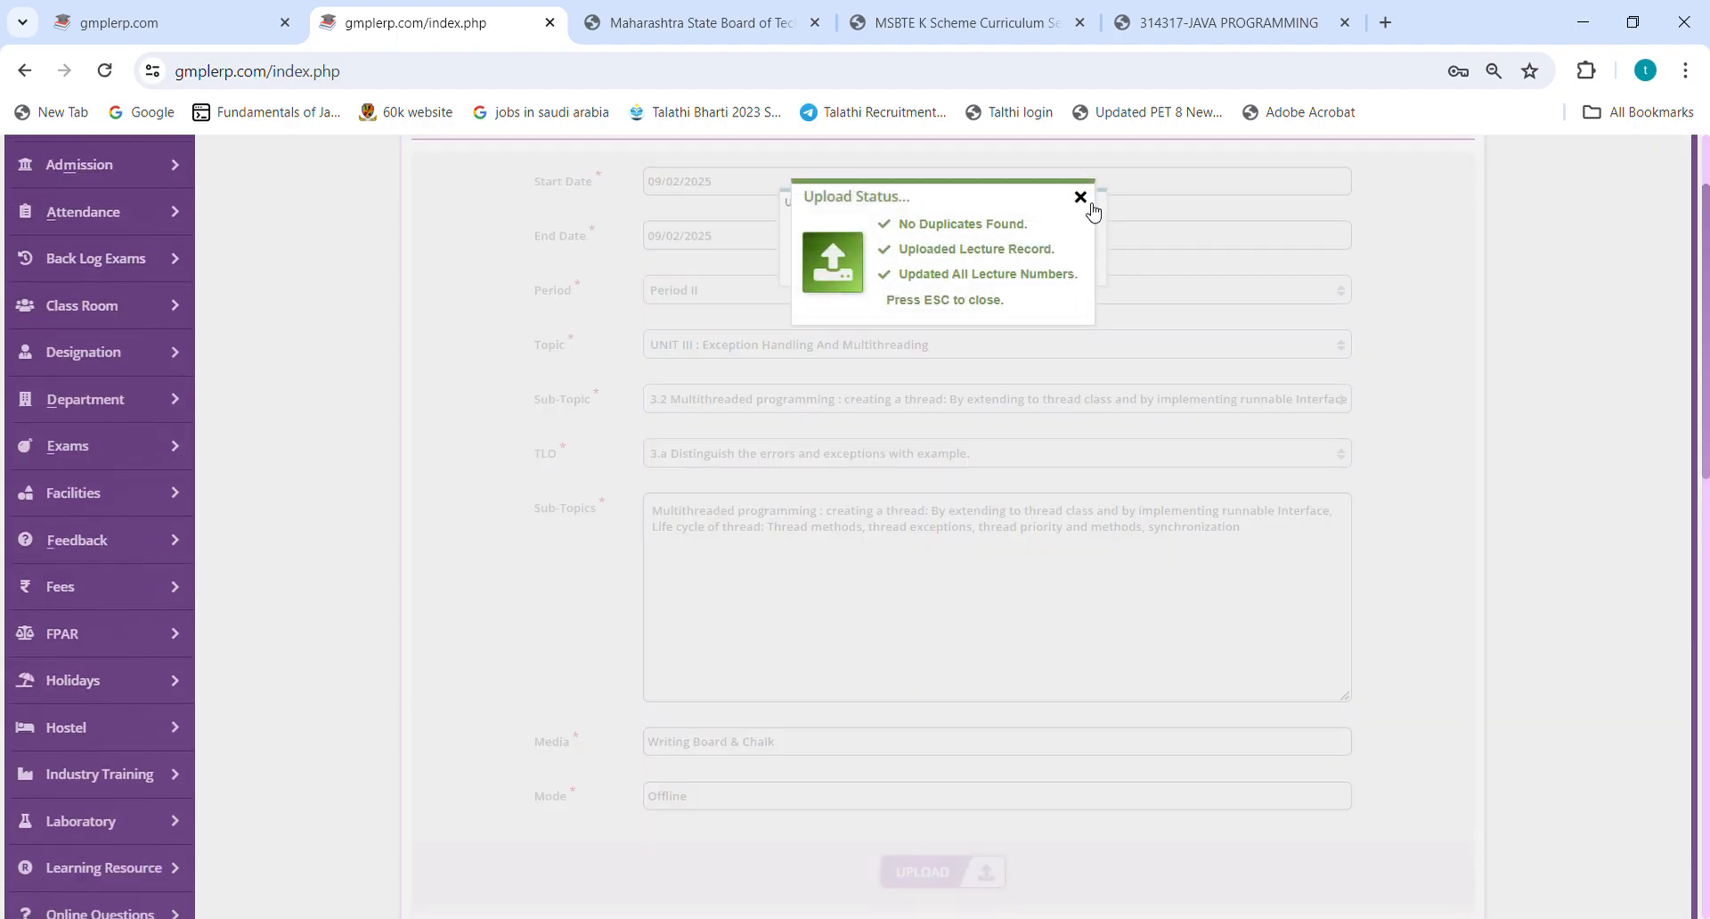
click(1079, 198)
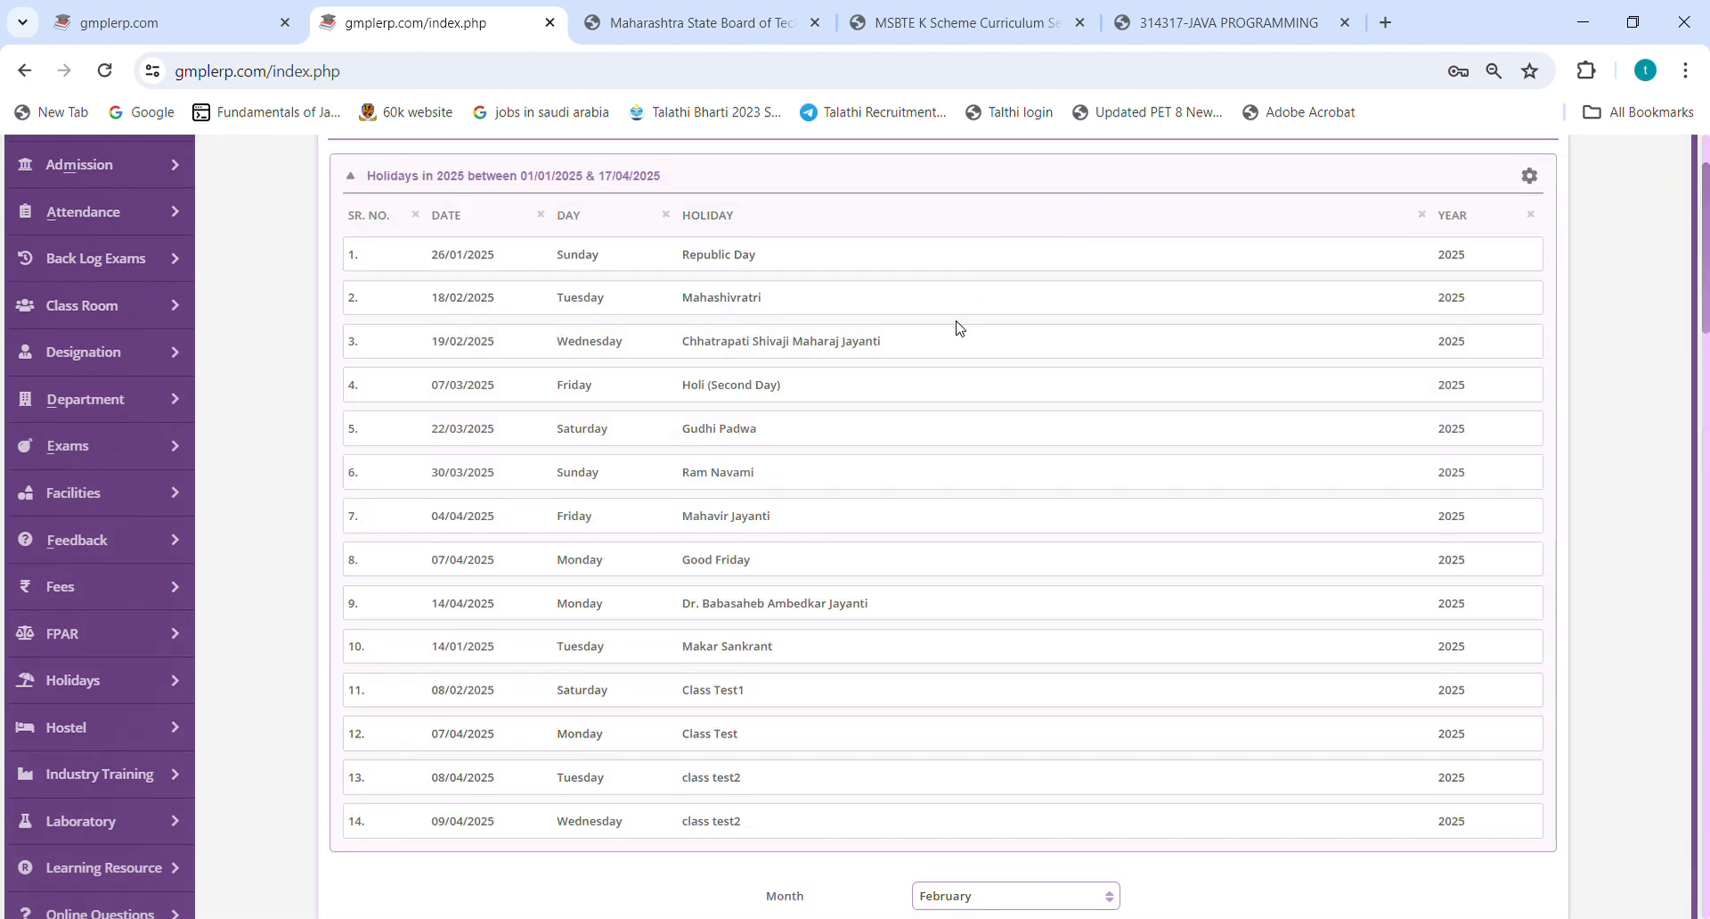
Look through the updated February lectures and check the row of the lecture moved to 09/02/2025.
scroll(942, 358, down, 6)
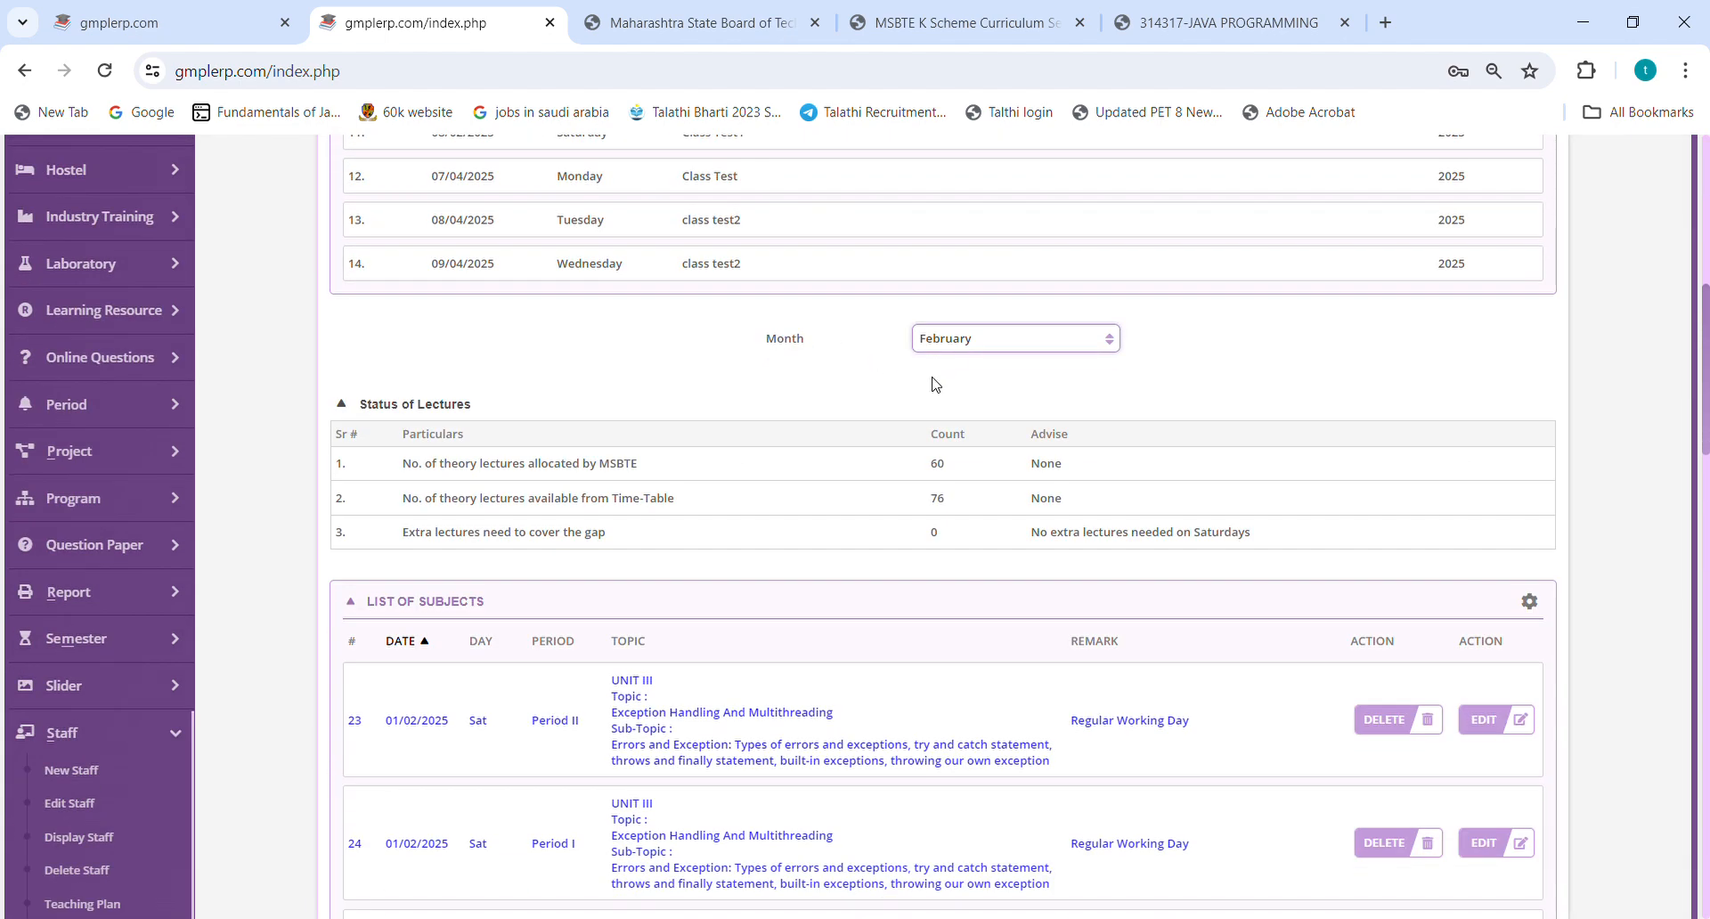
scroll(935, 385, down, 10)
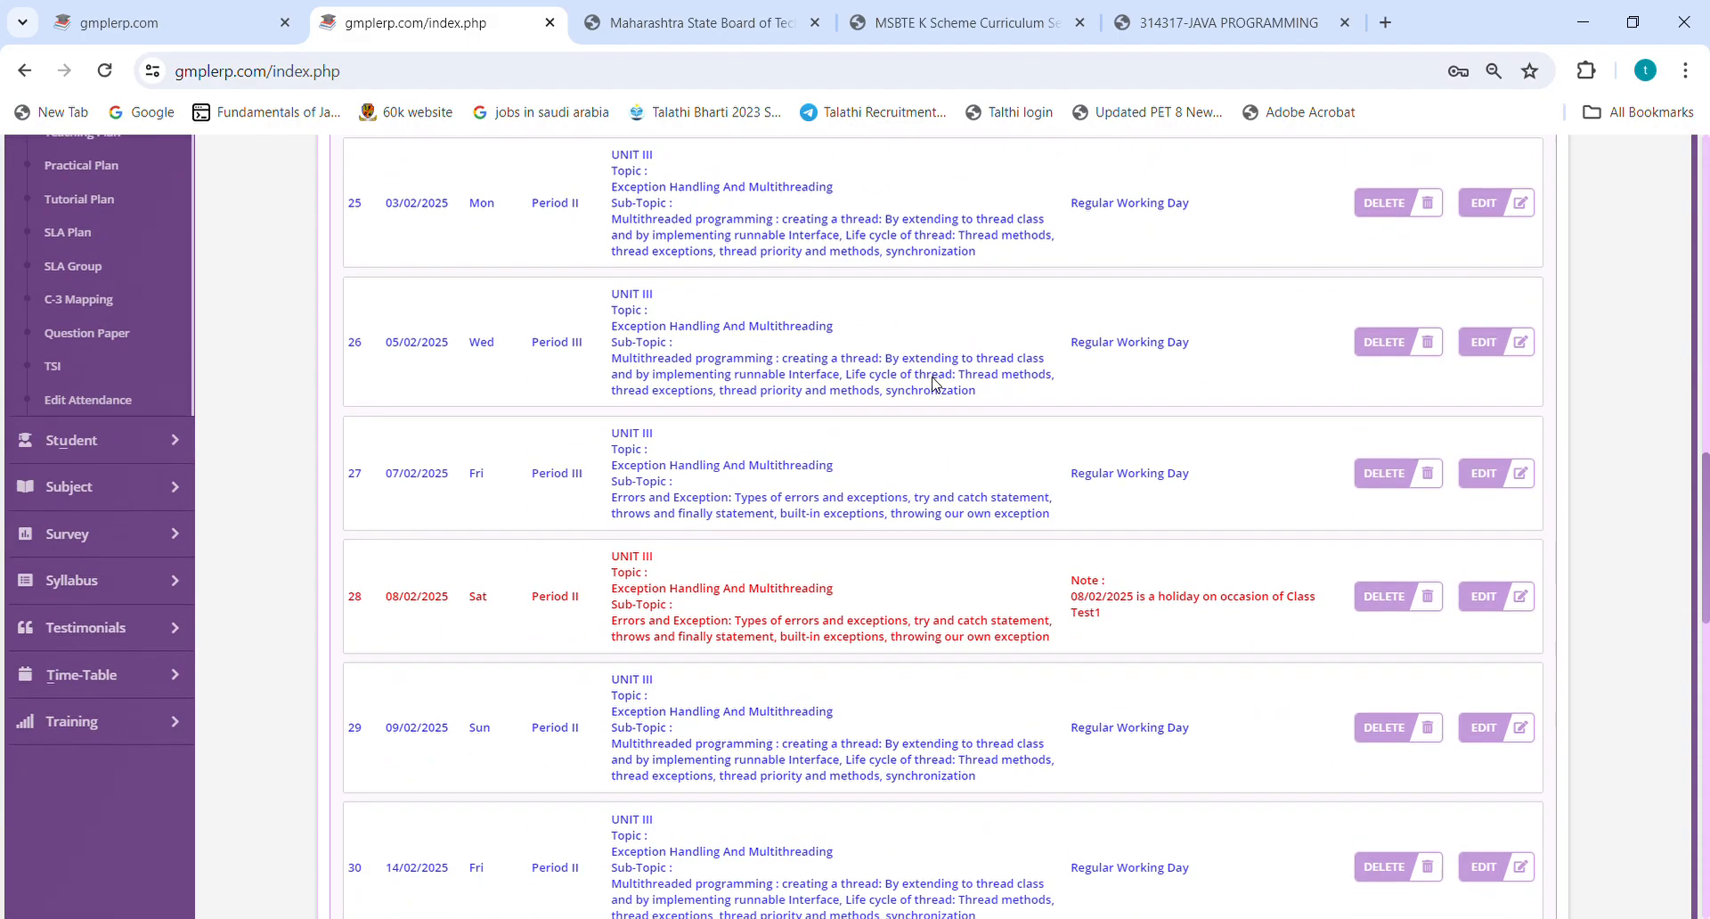
scroll(935, 385, down, 10)
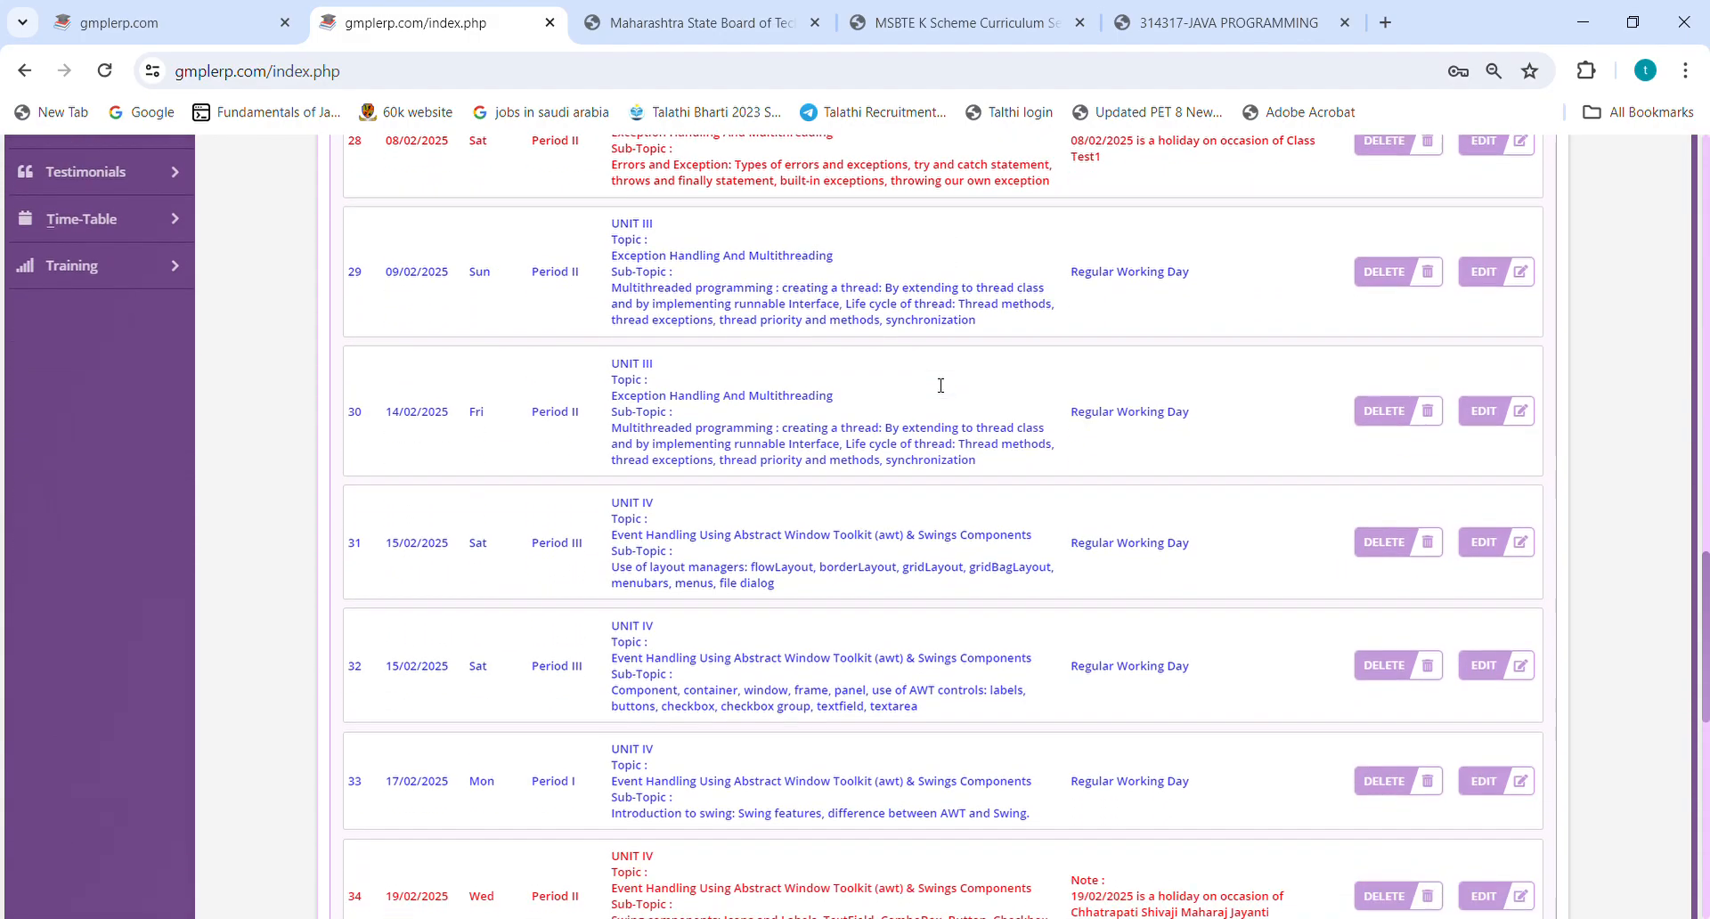
scroll(940, 385, down, 3)
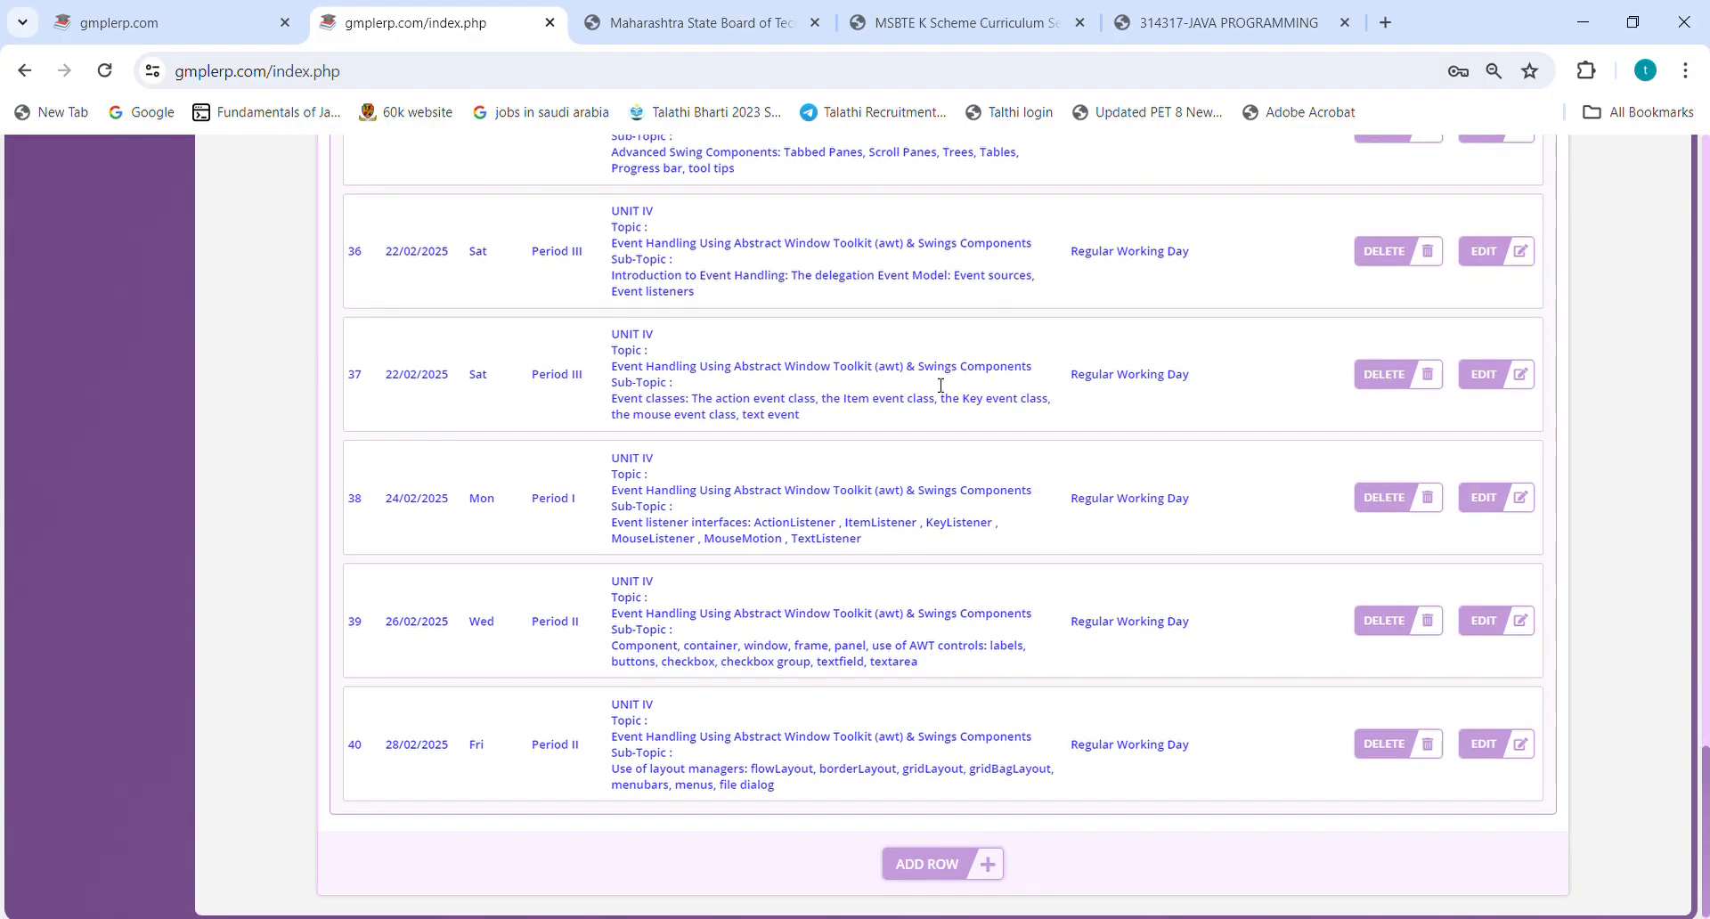
scroll(935, 385, up, 10)
scroll(935, 384, up, 4)
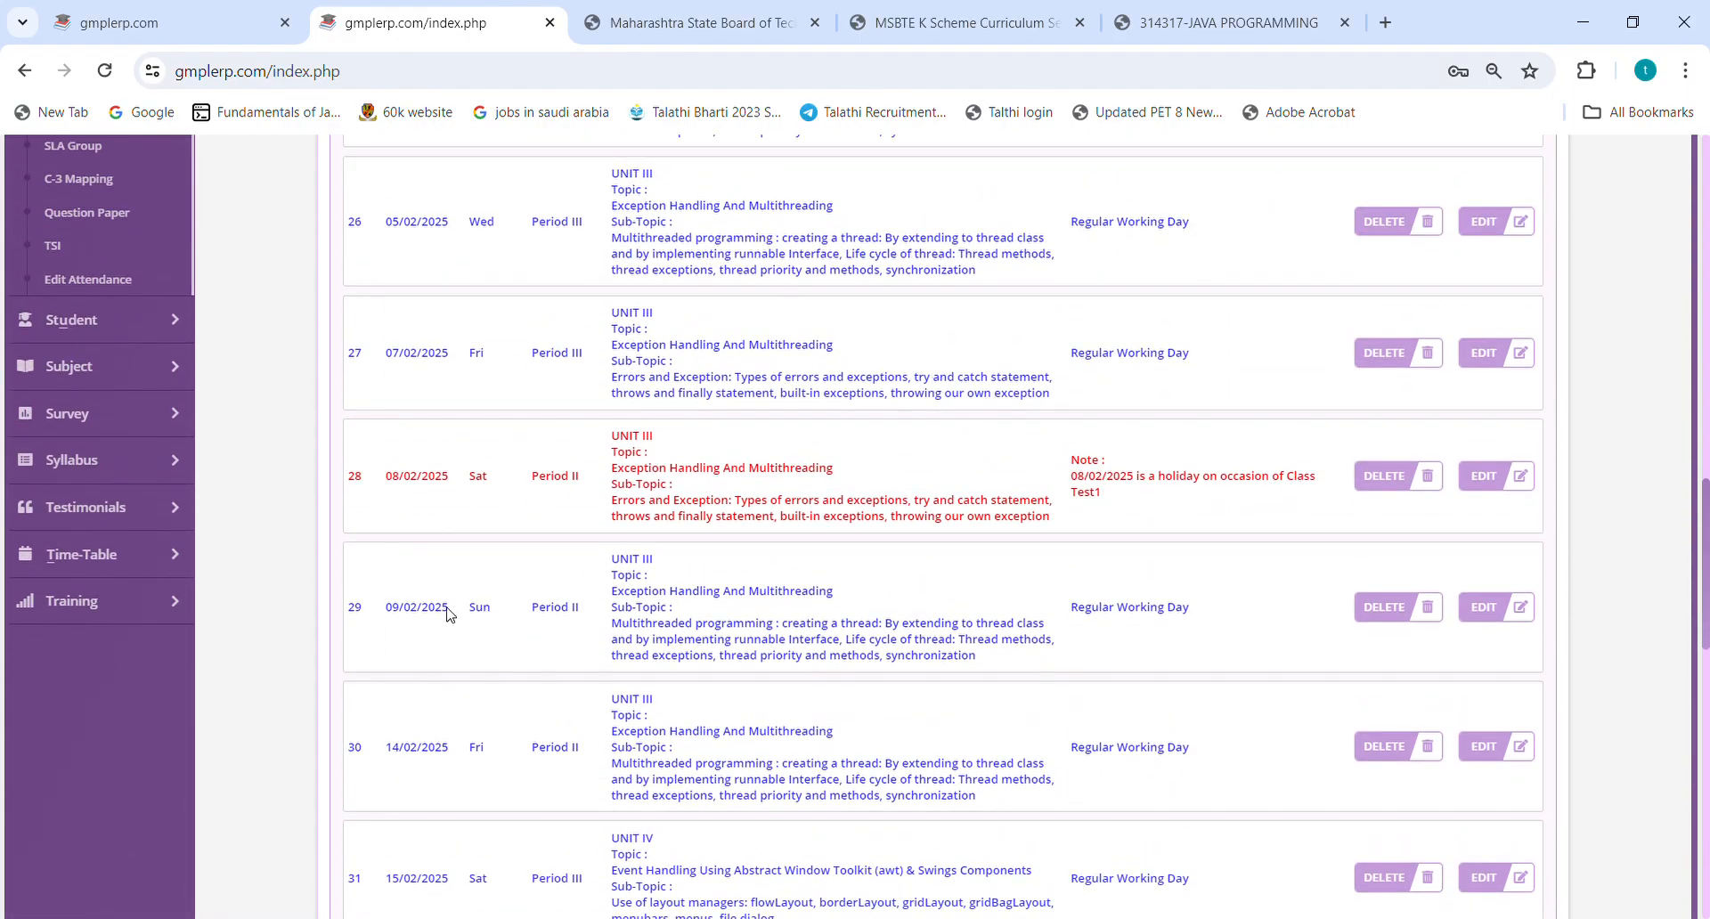
drag(451, 613, 394, 616)
Edit the lecture scheduled on 08/02/2025, setting both its start date and end date to 12/02/2025.
click(1482, 477)
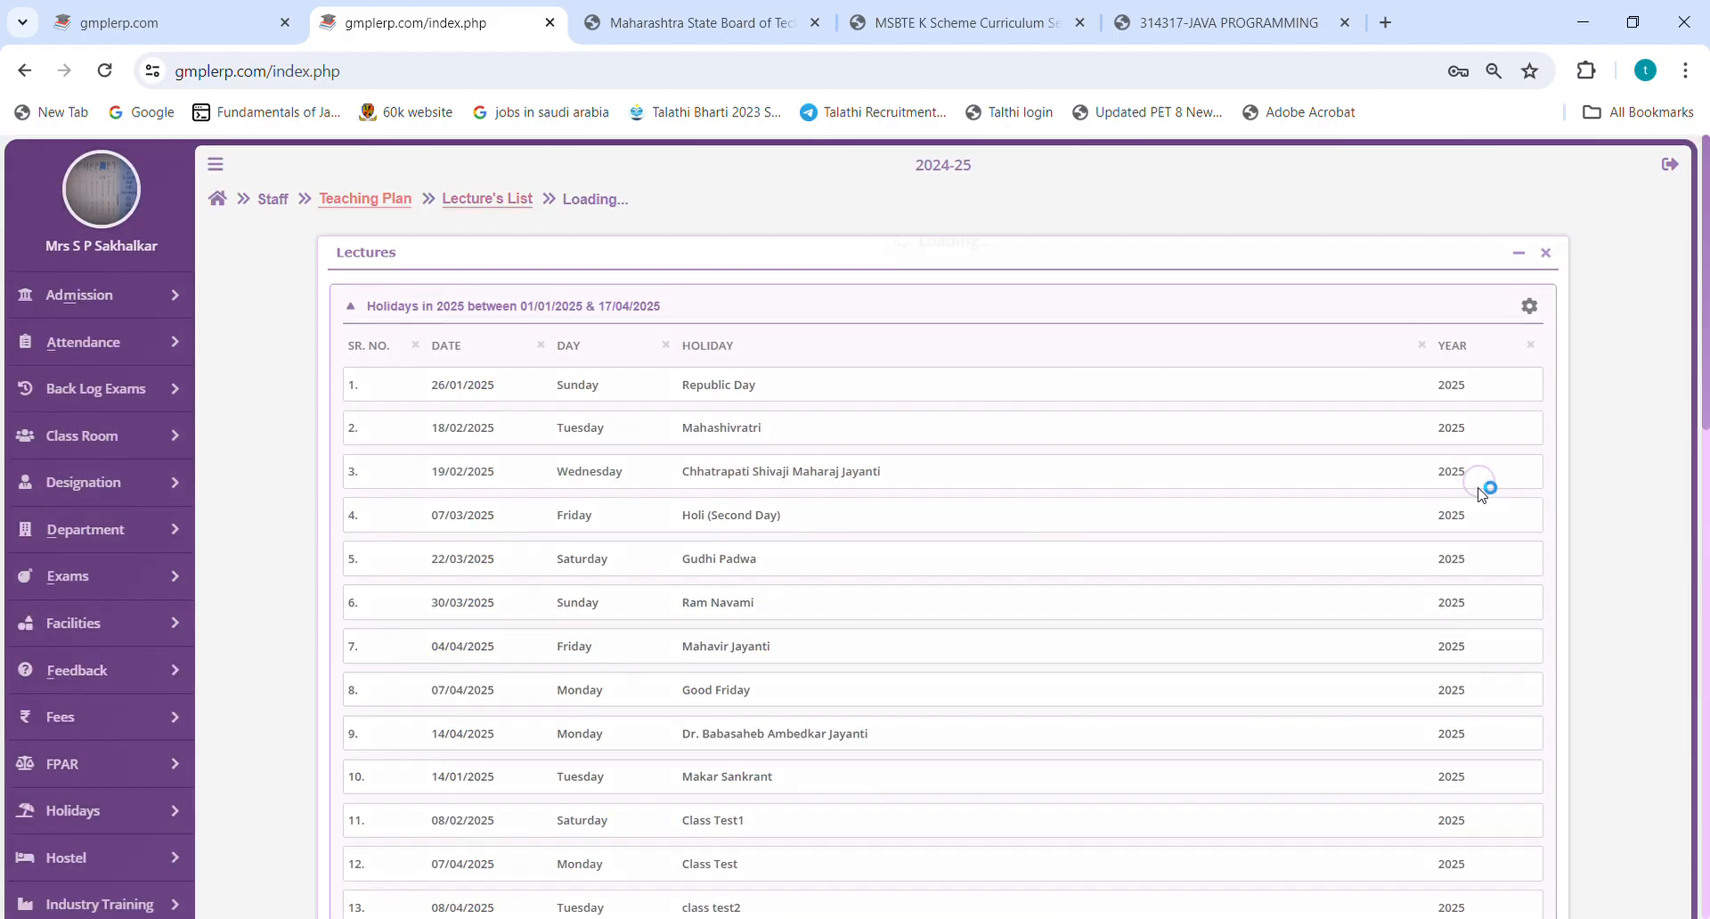
click(723, 324)
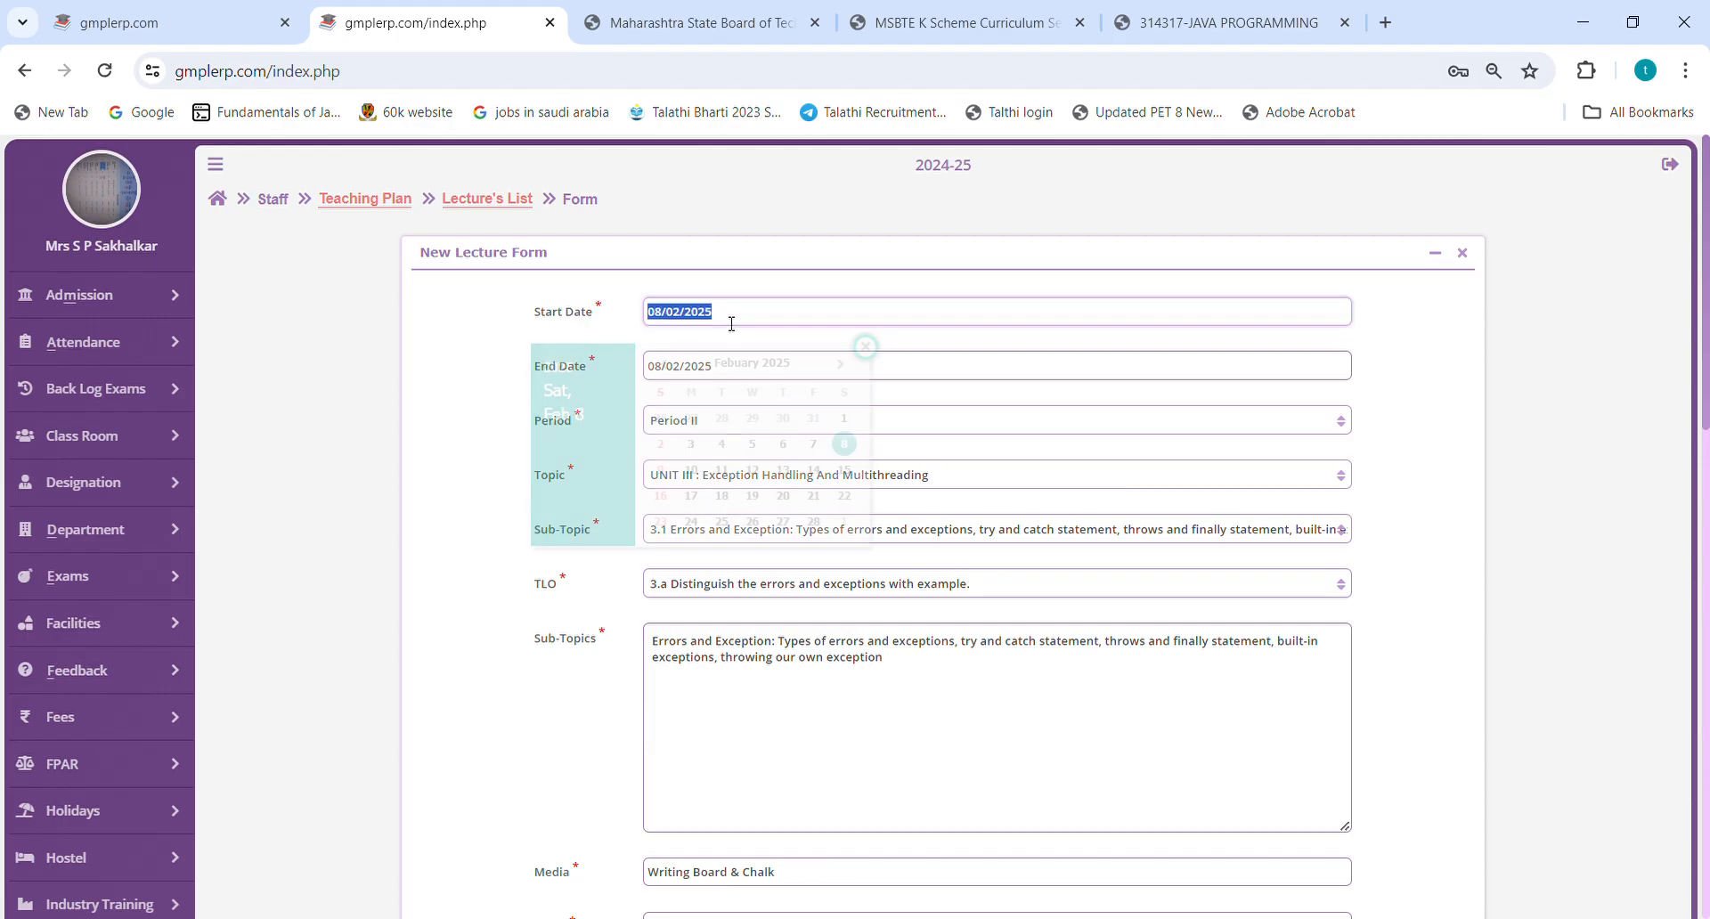
click(757, 477)
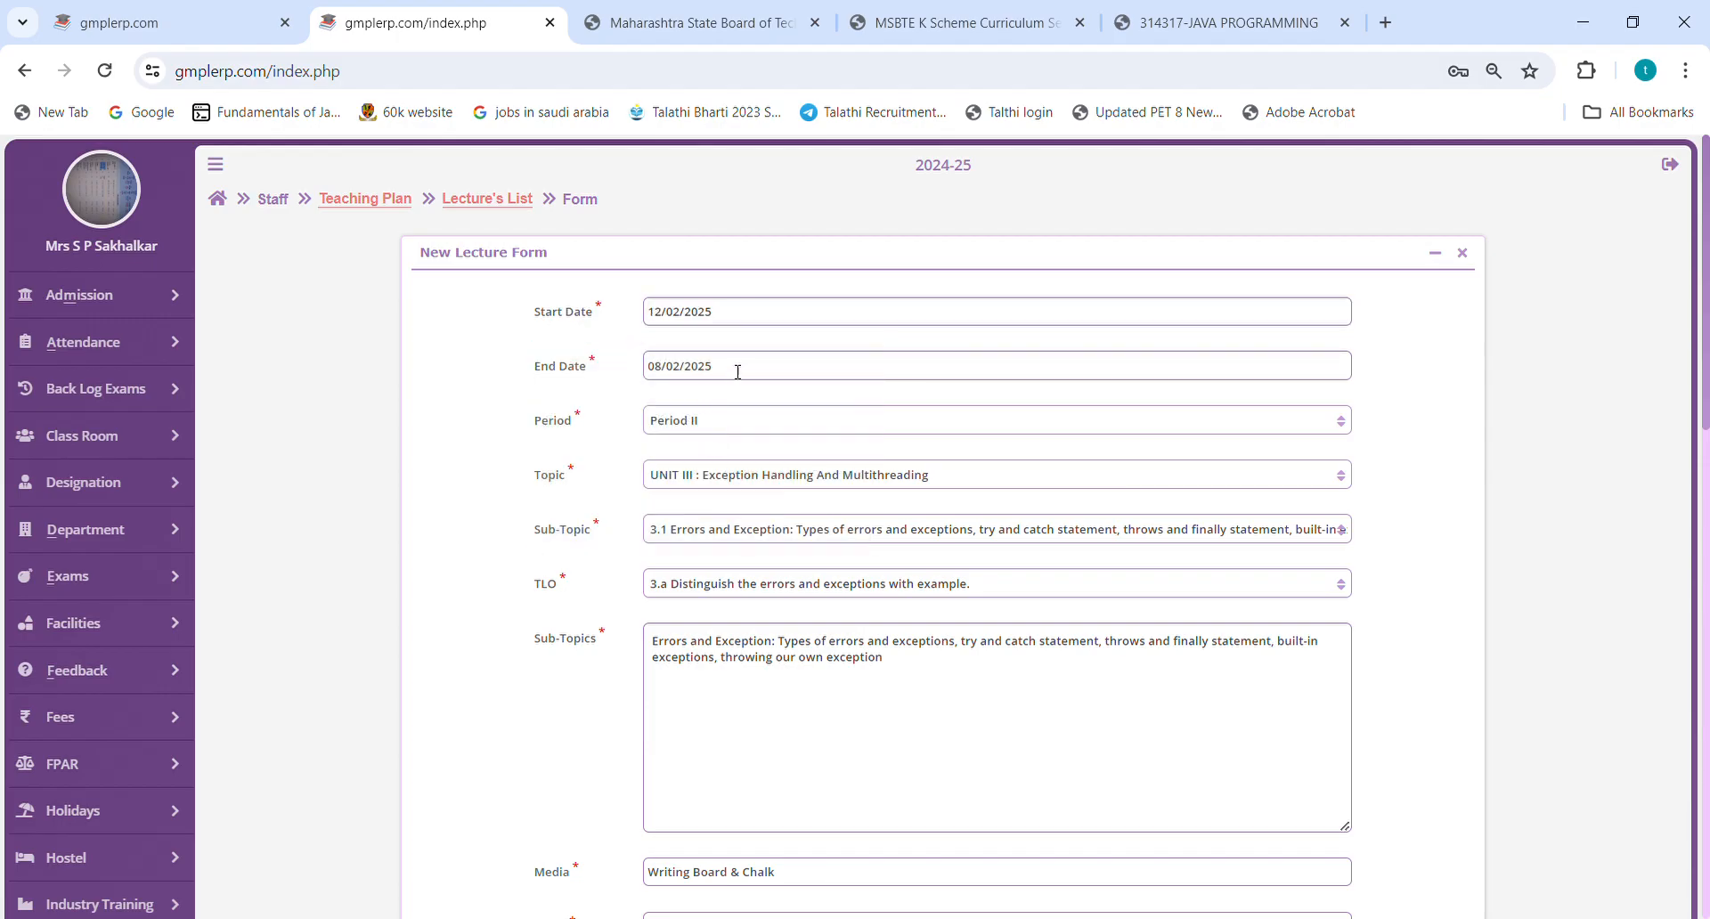
click(736, 366)
click(752, 526)
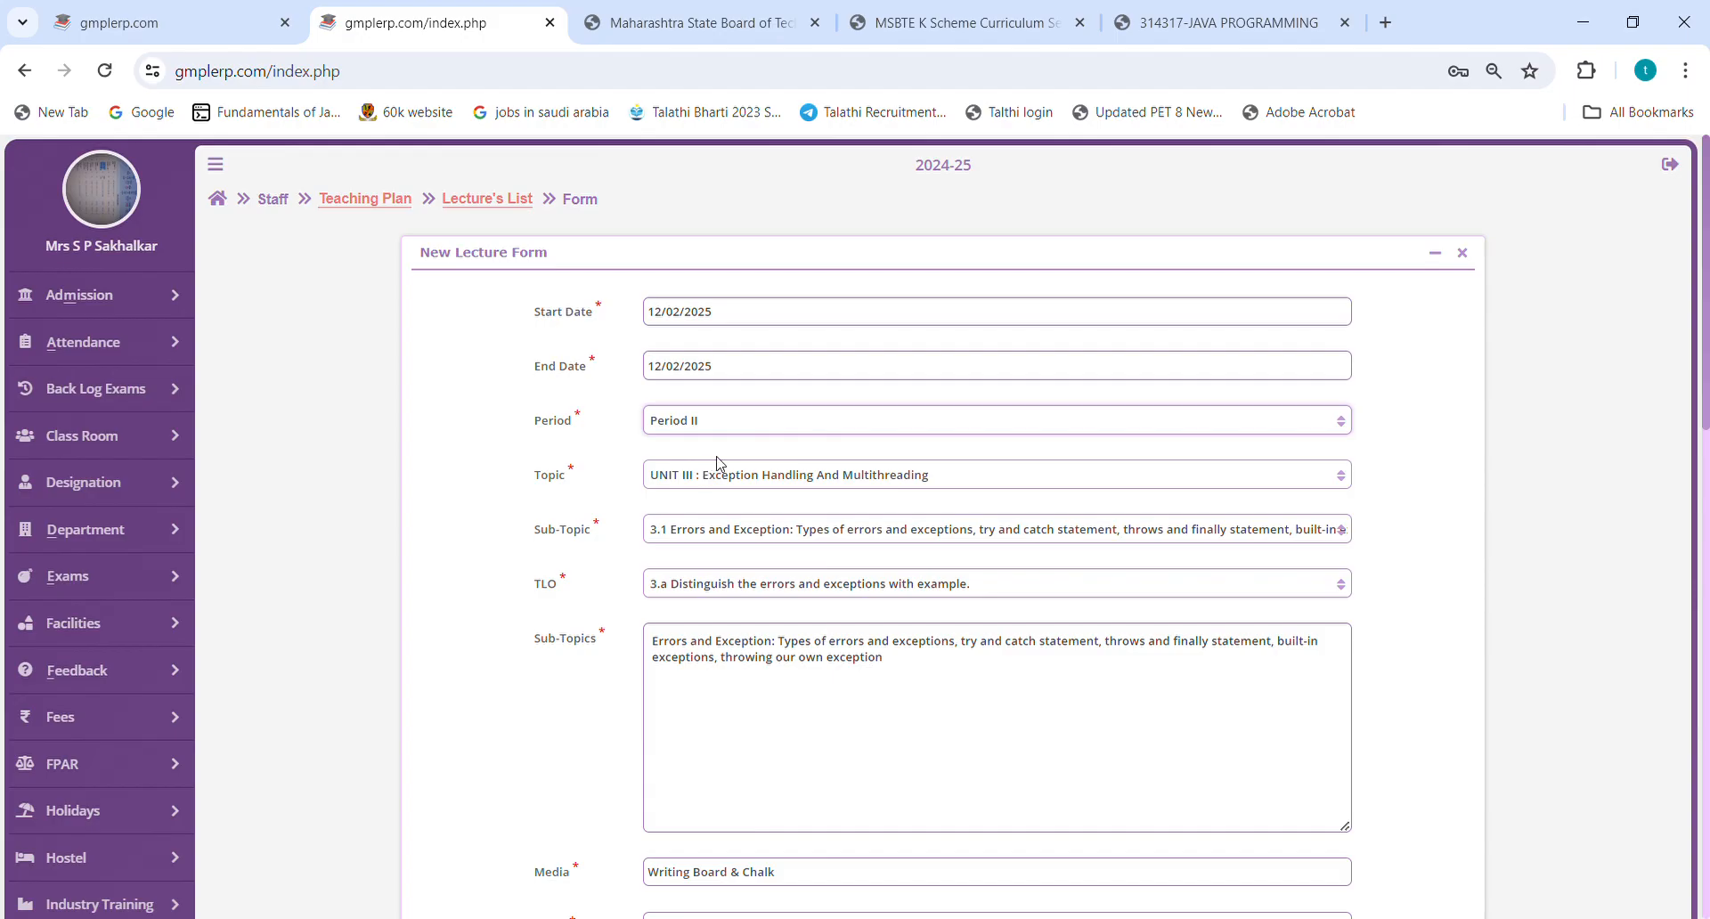
Recheck the lecture form's dates, period and topic, upload the record, and dismiss the upload status.
scroll(795, 645, down, 4)
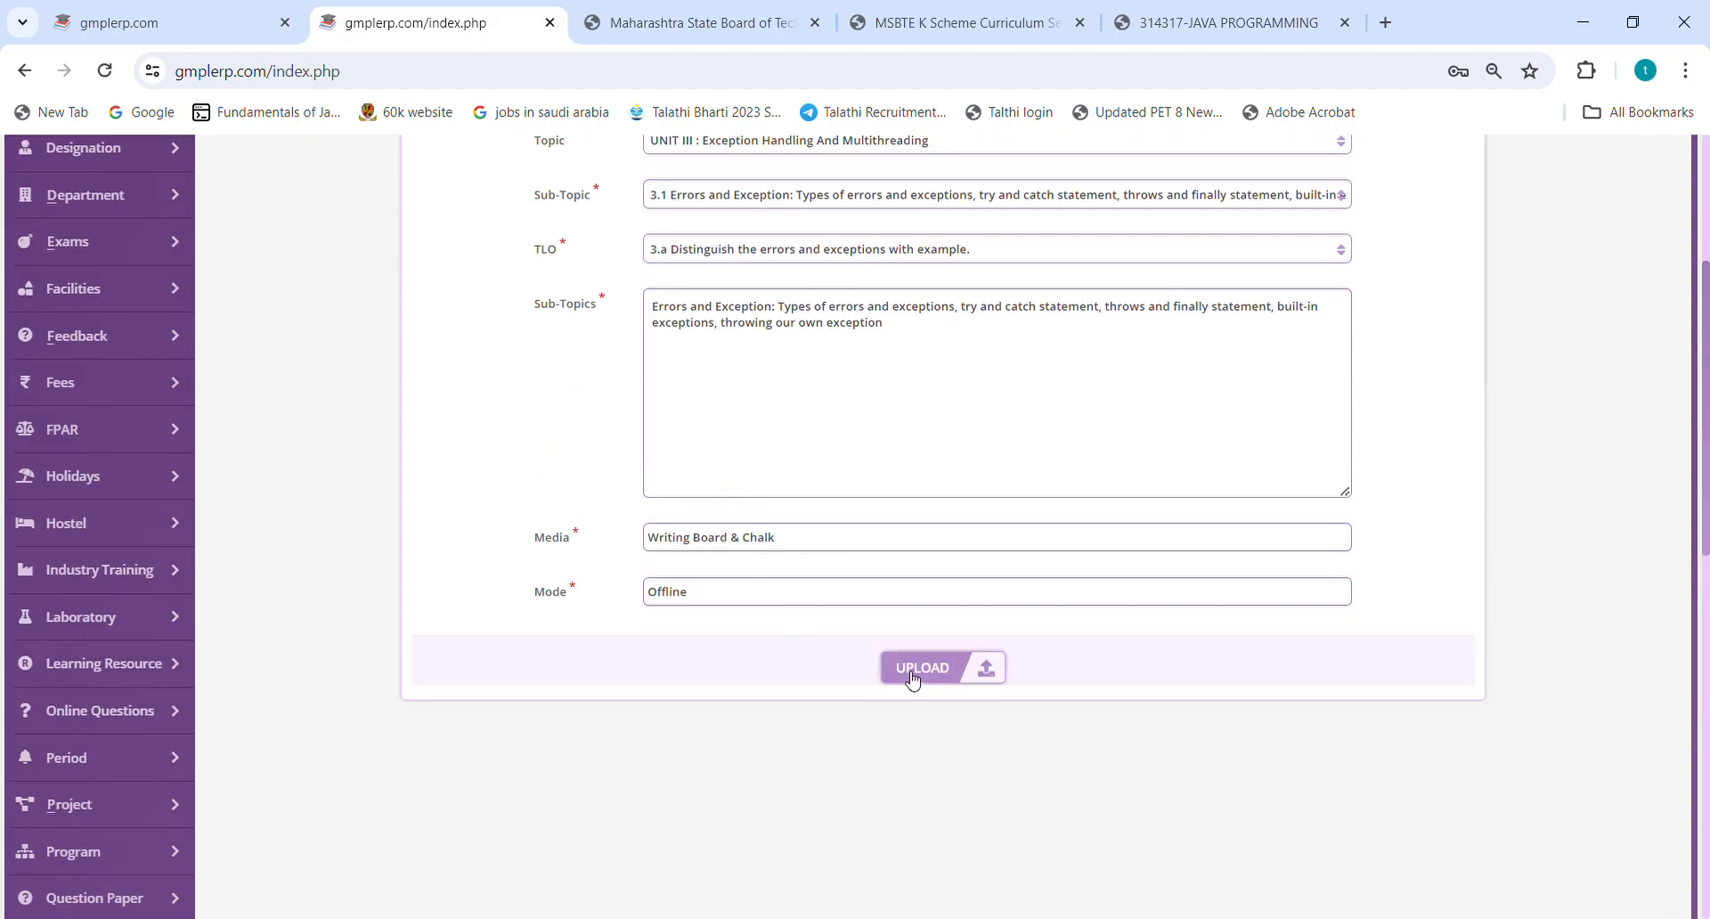
scroll(828, 619, up, 3)
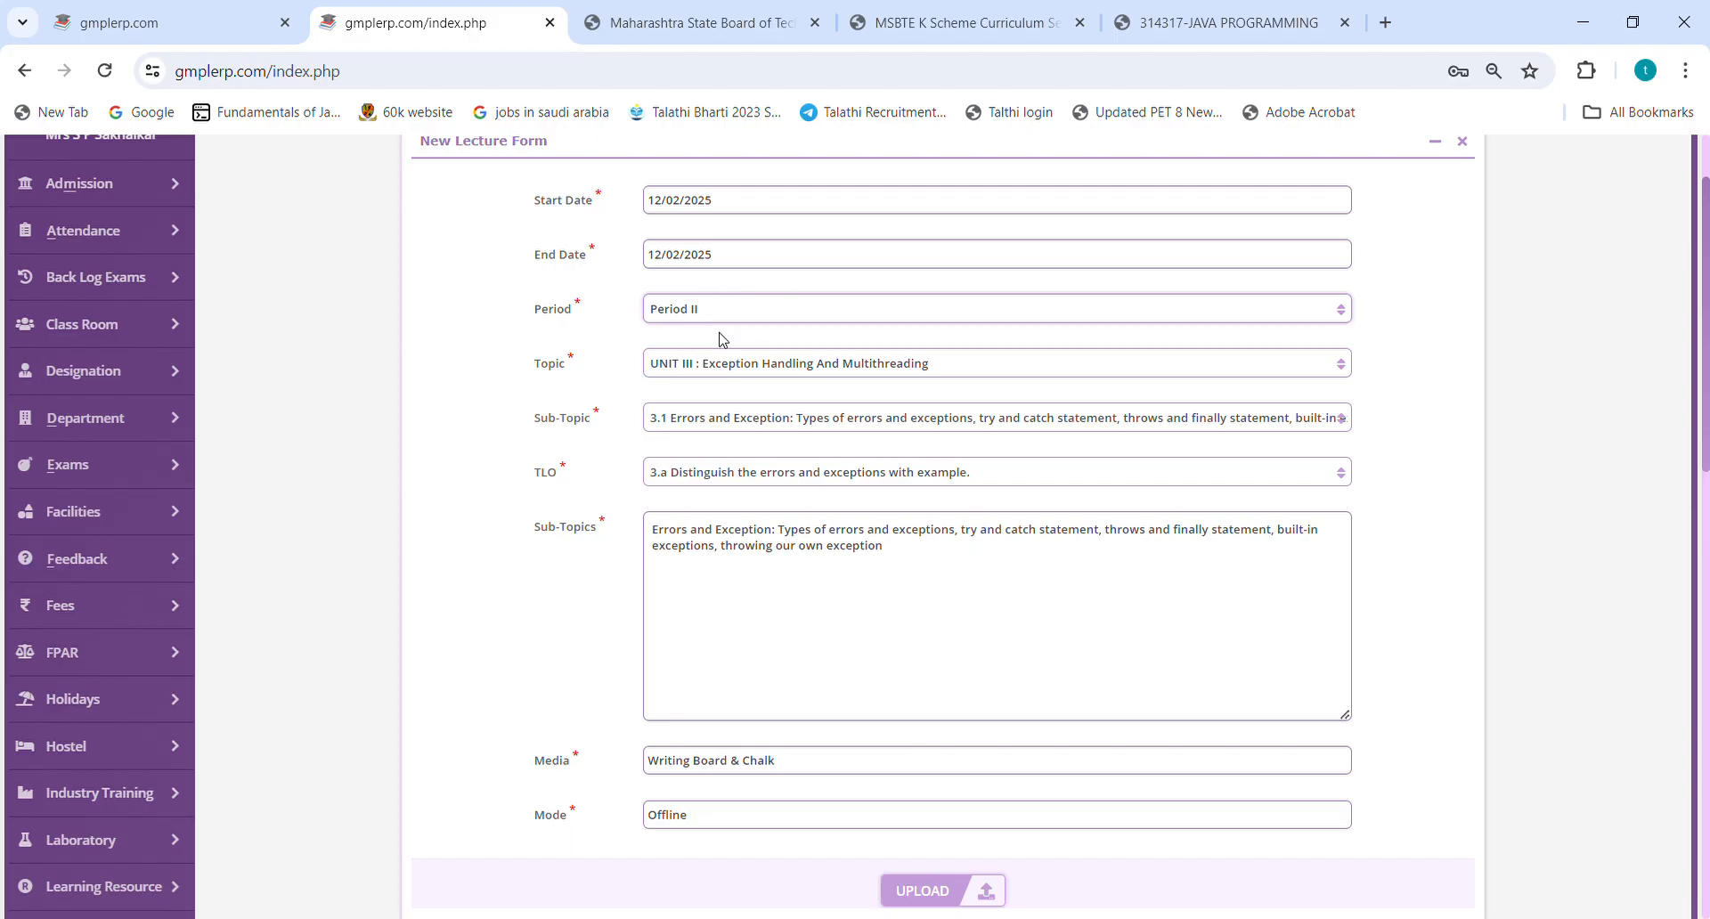
click(924, 892)
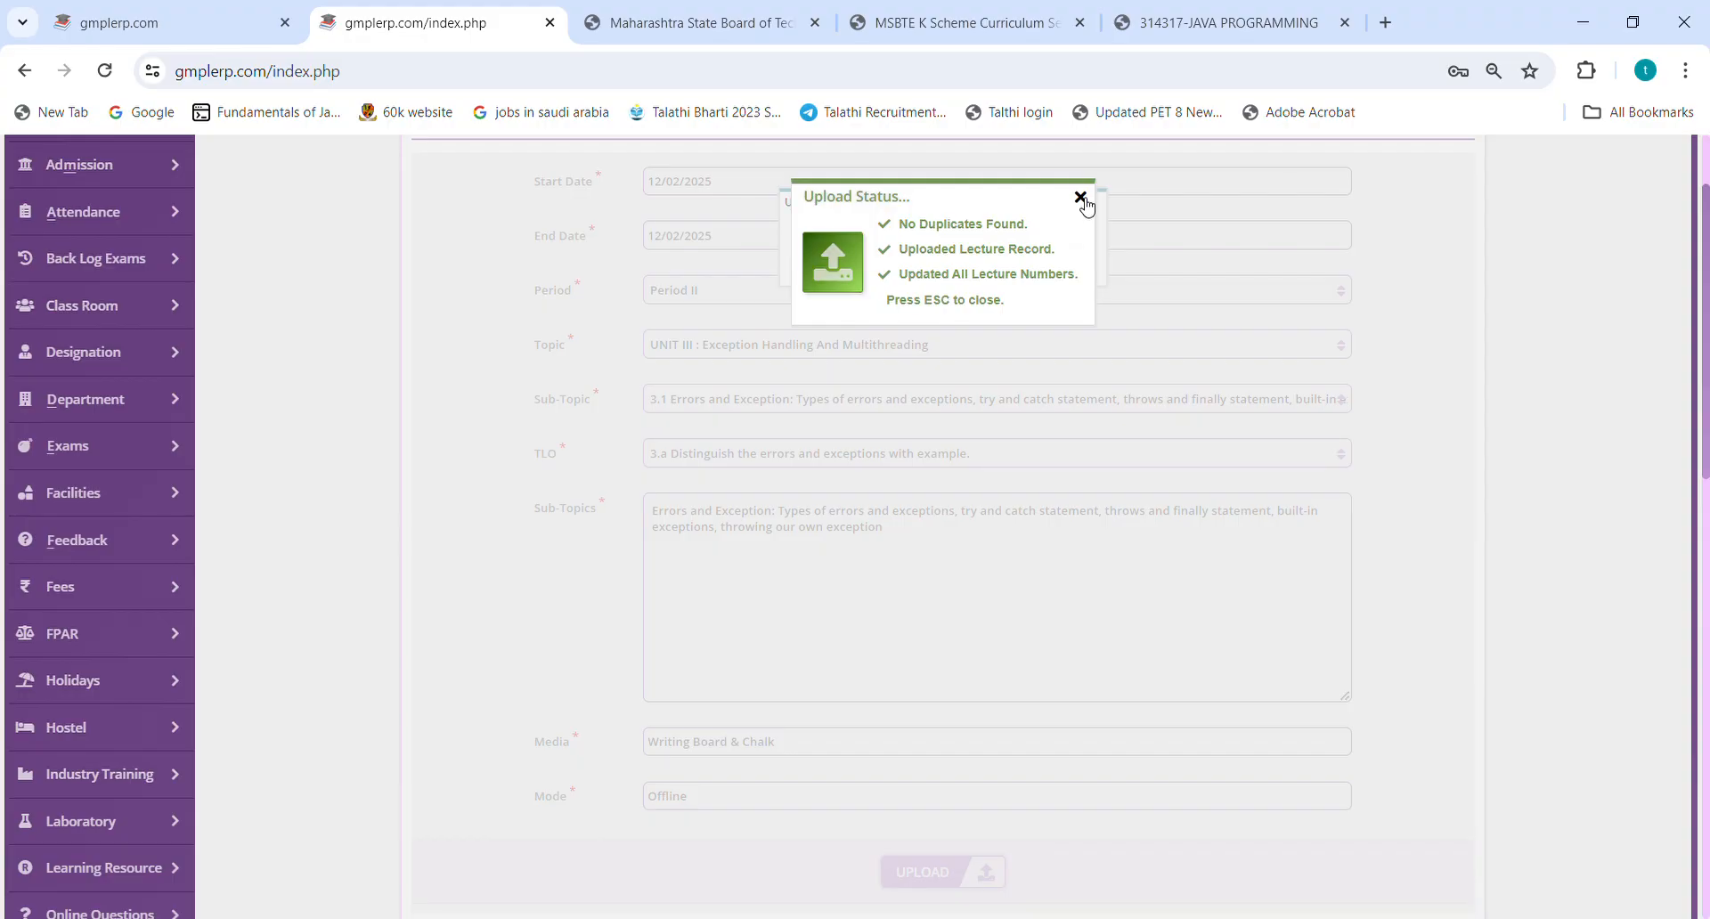
click(1080, 198)
Find the lecture moved to 12/02/2025 in the February list and check its date and remark.
scroll(992, 316, down, 4)
scroll(991, 326, down, 4)
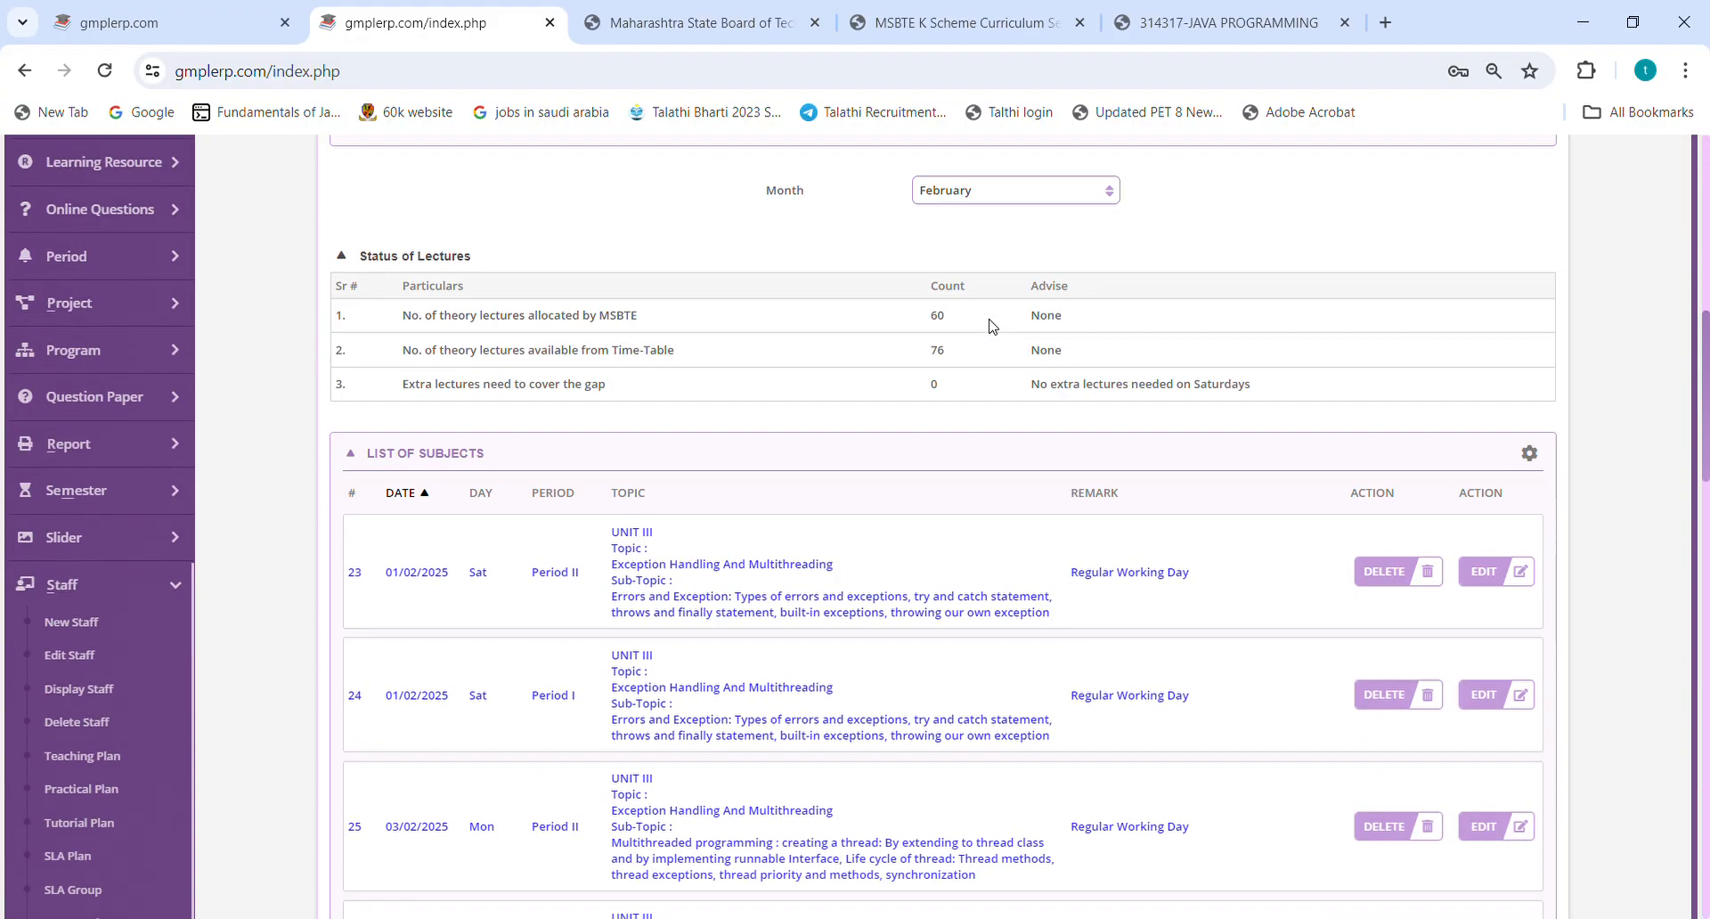
scroll(987, 324, up, 3)
scroll(961, 466, down, 1)
scroll(961, 465, down, 10)
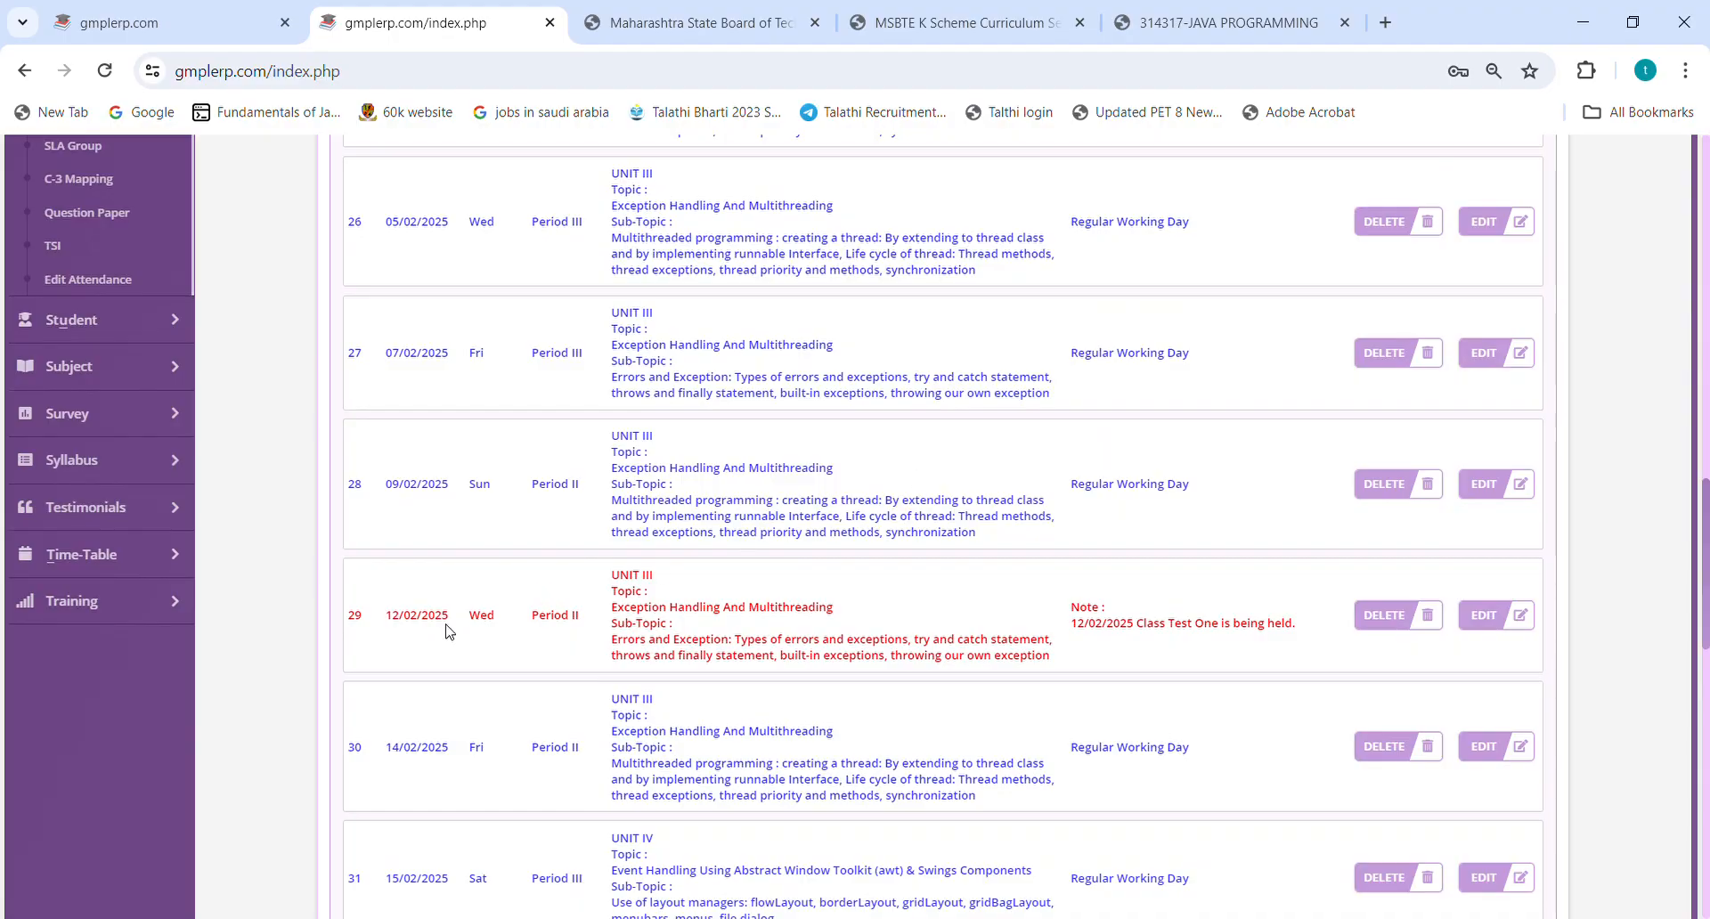
drag(451, 624, 385, 624)
drag(1297, 632, 1073, 635)
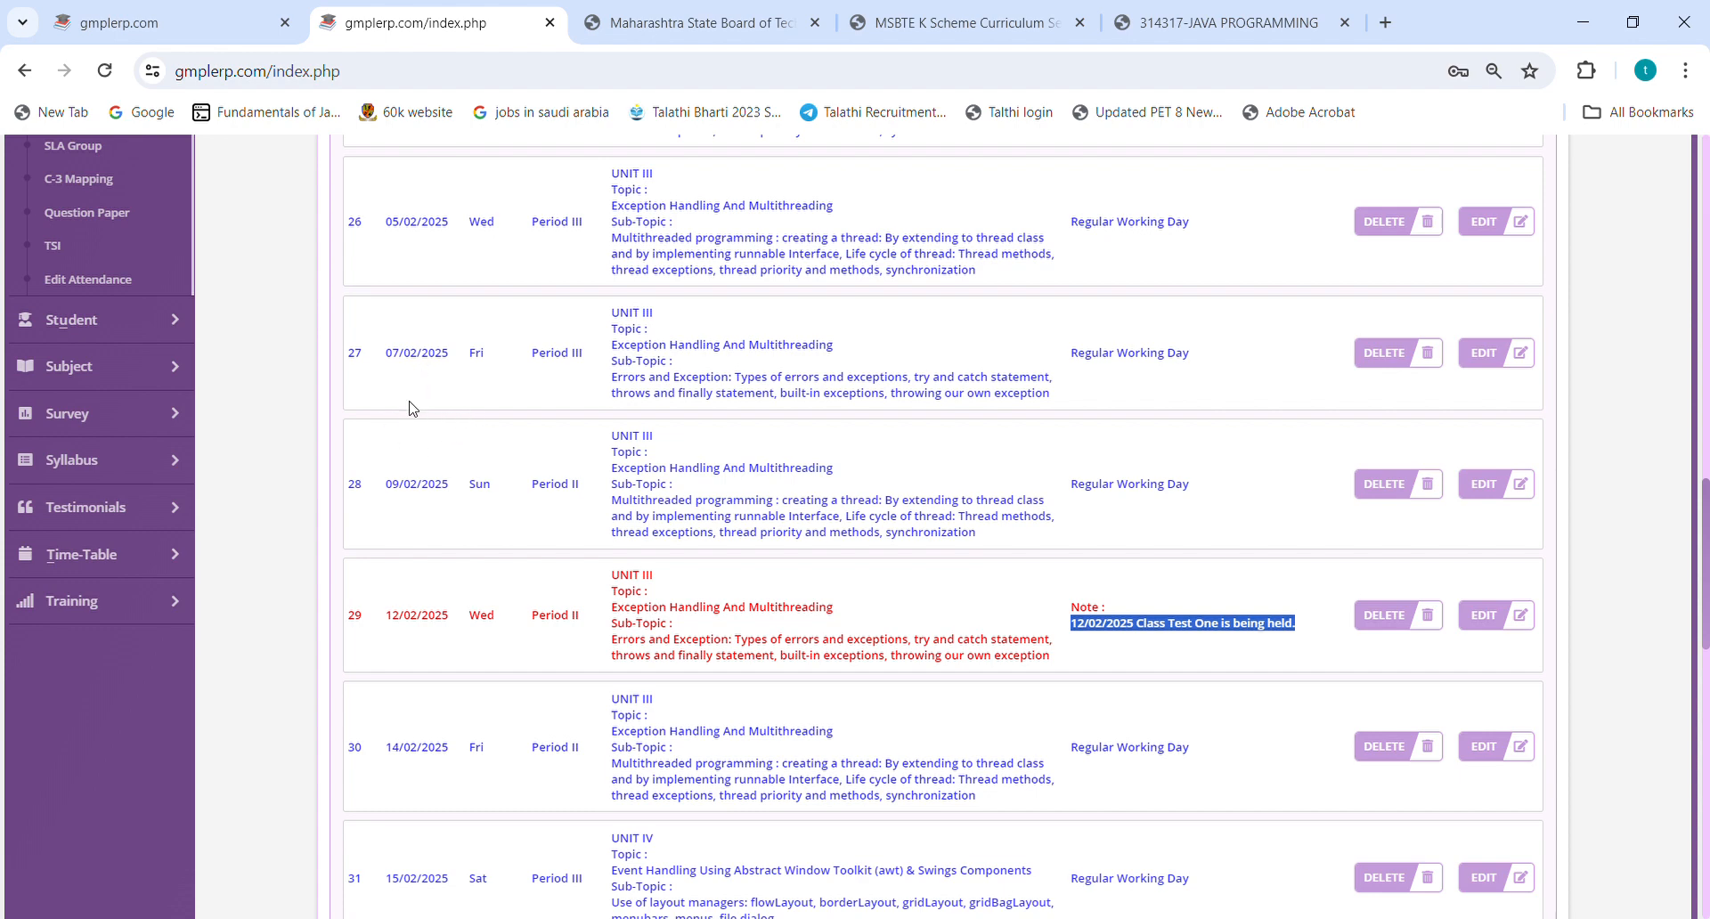
Look through the rest of the February lectures, checking their dates, topics and holiday remarks.
scroll(494, 661, down, 5)
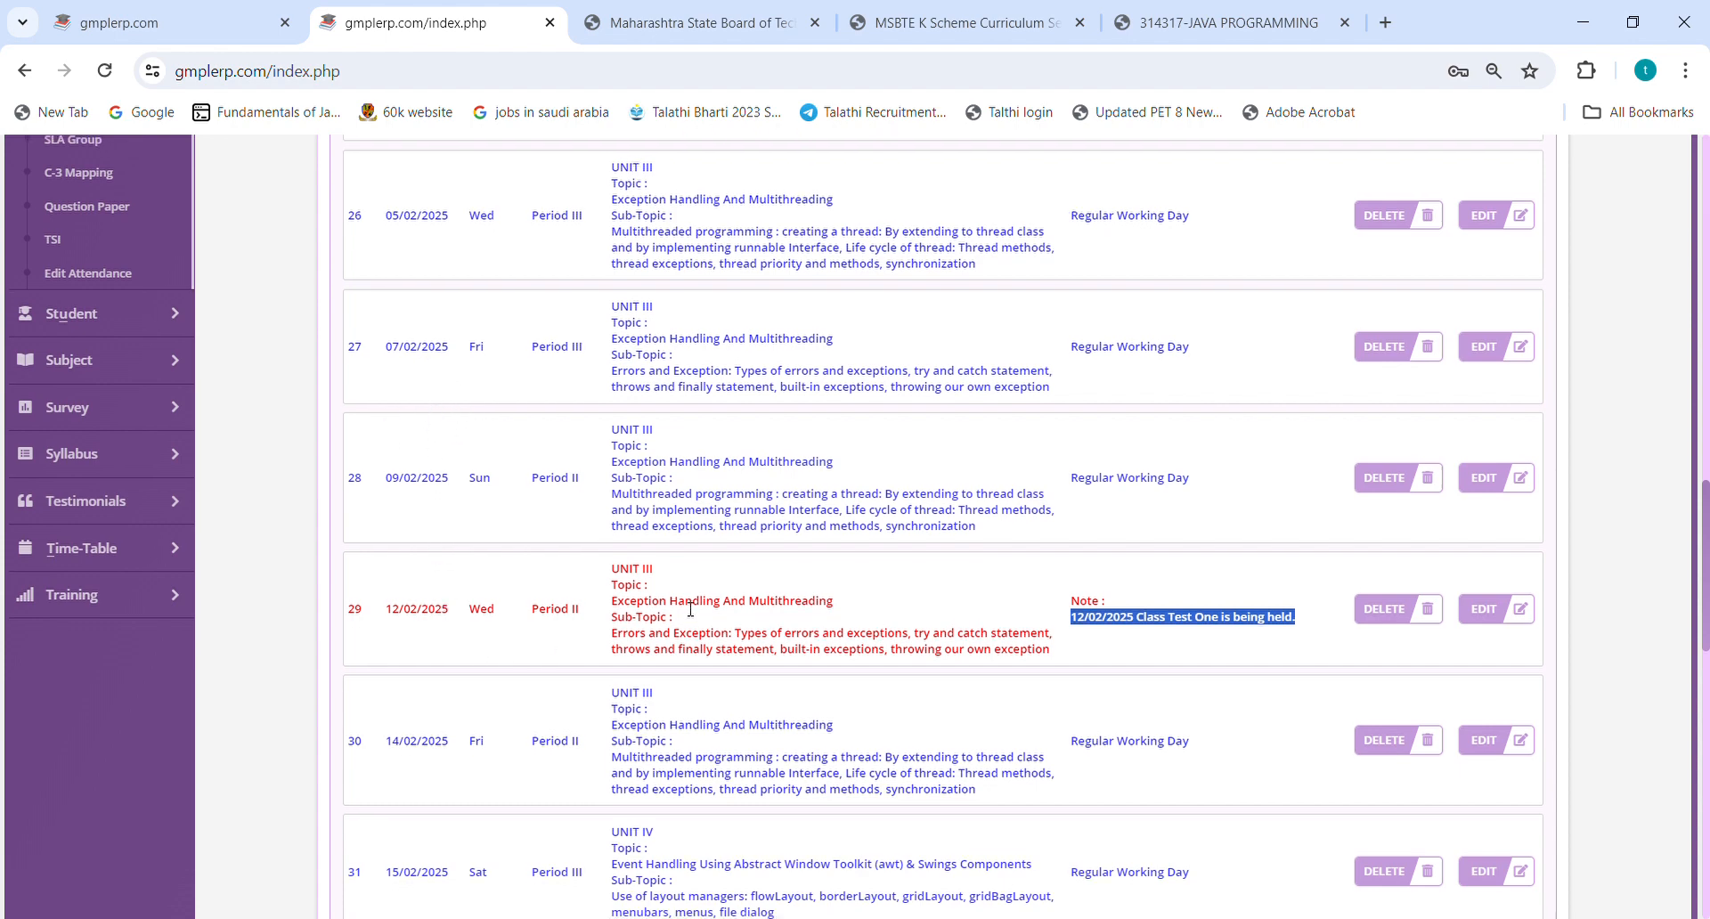
scroll(691, 608, down, 1)
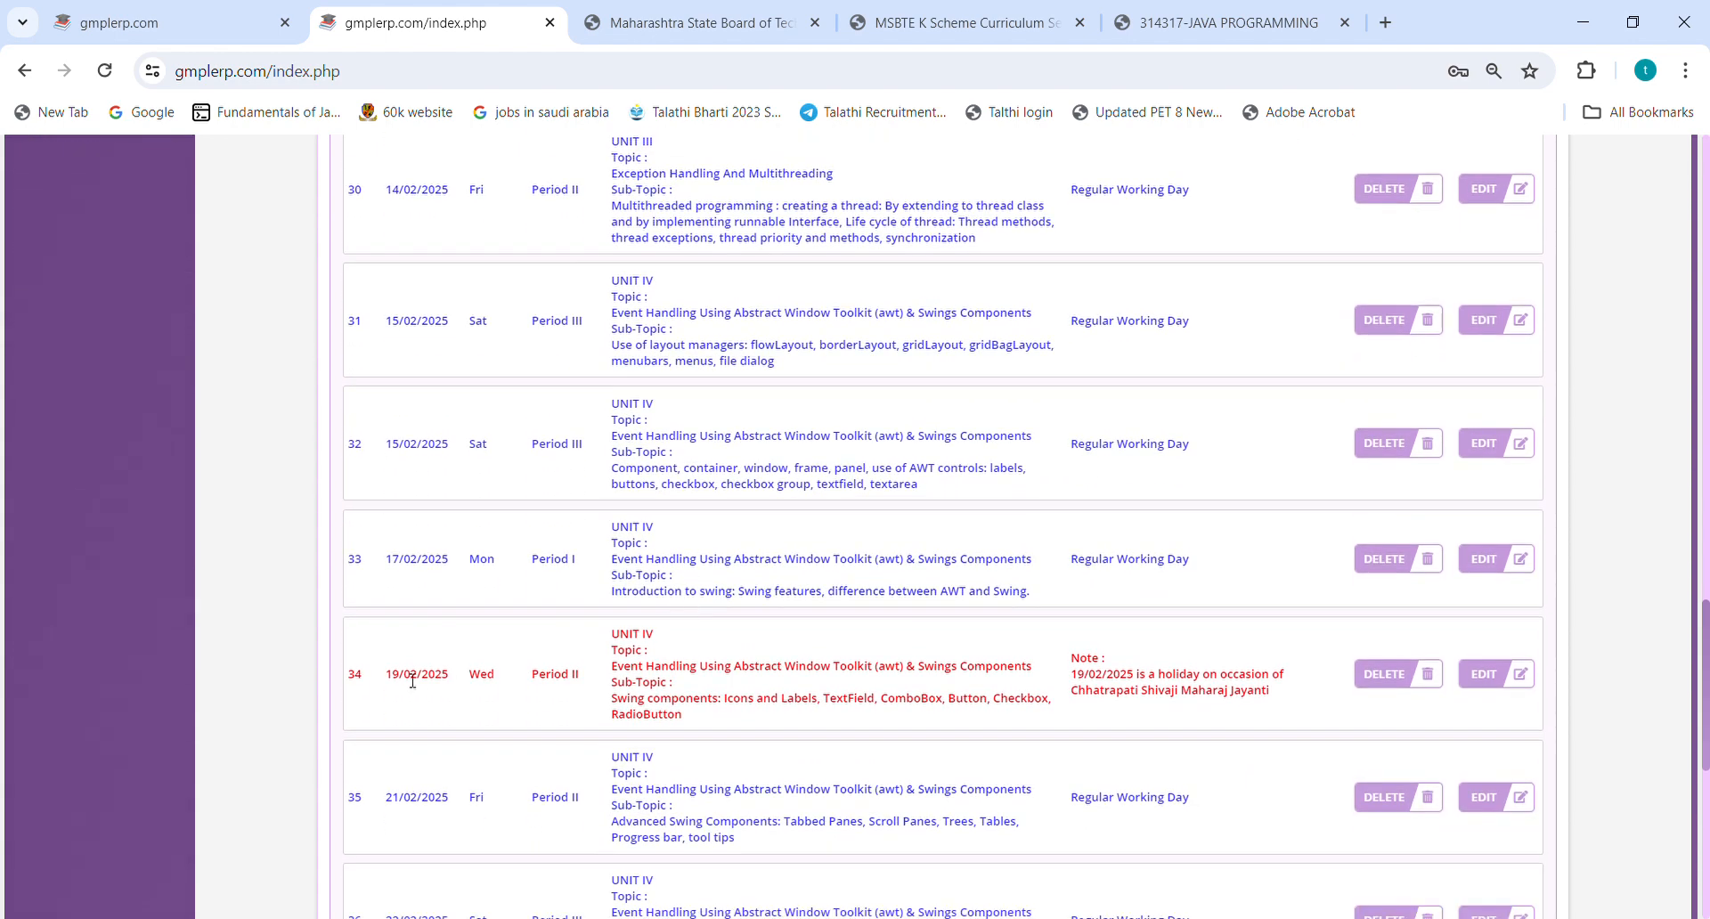
scroll(1086, 684, down, 2)
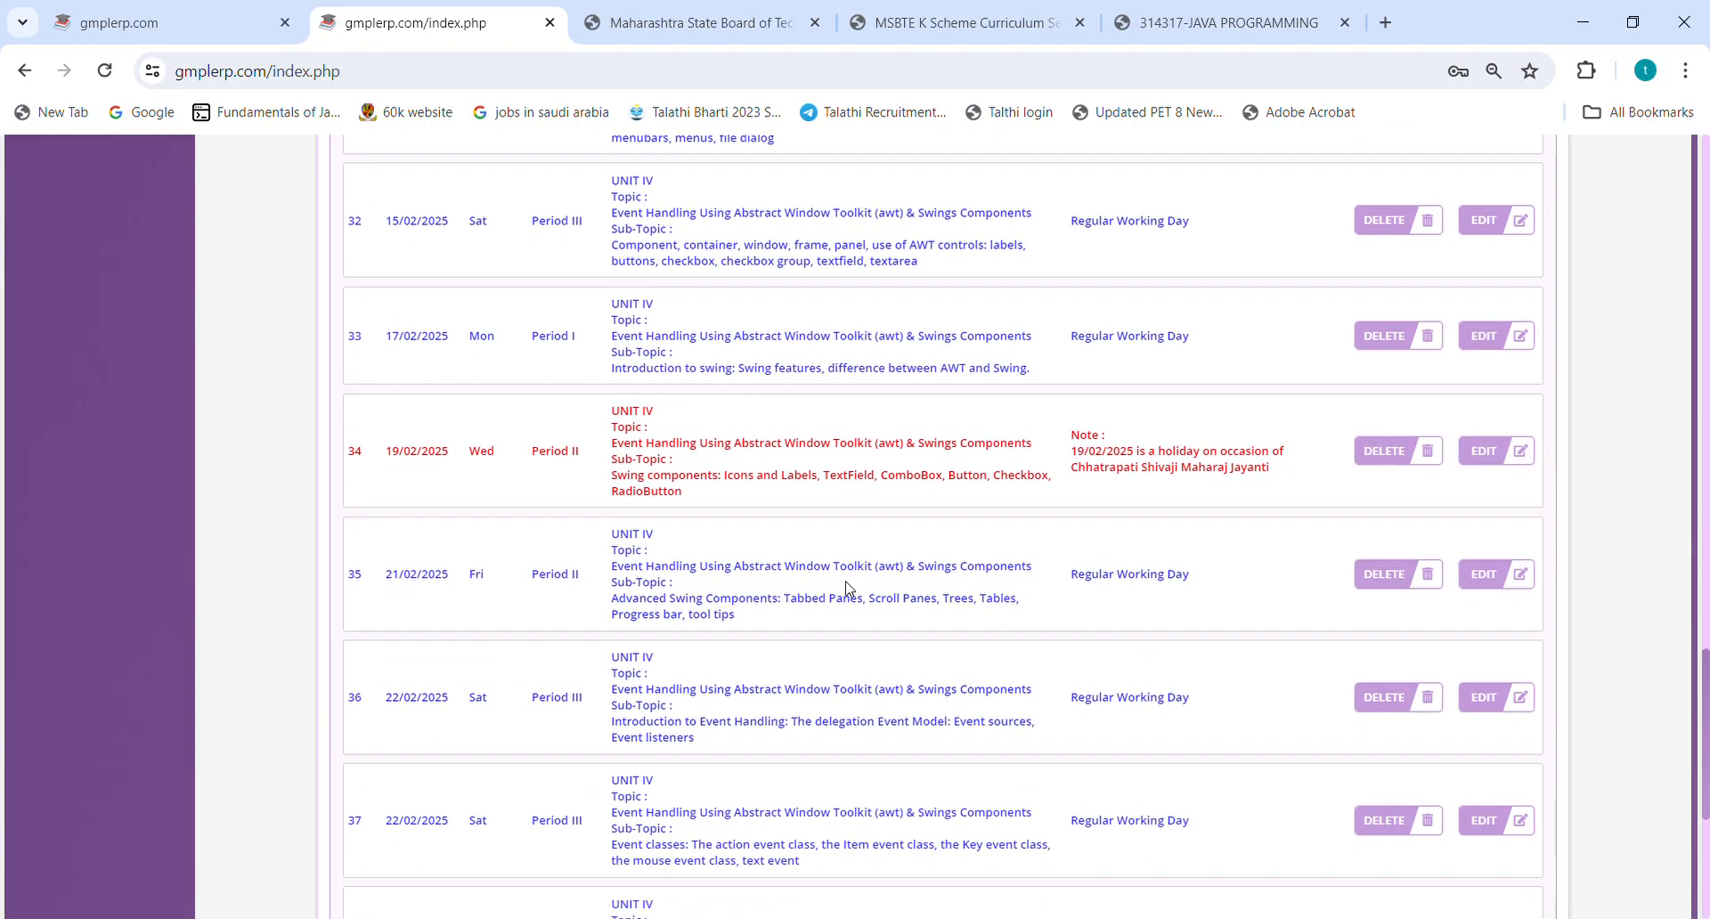
scroll(848, 588, down, 4)
scroll(851, 604, up, 2)
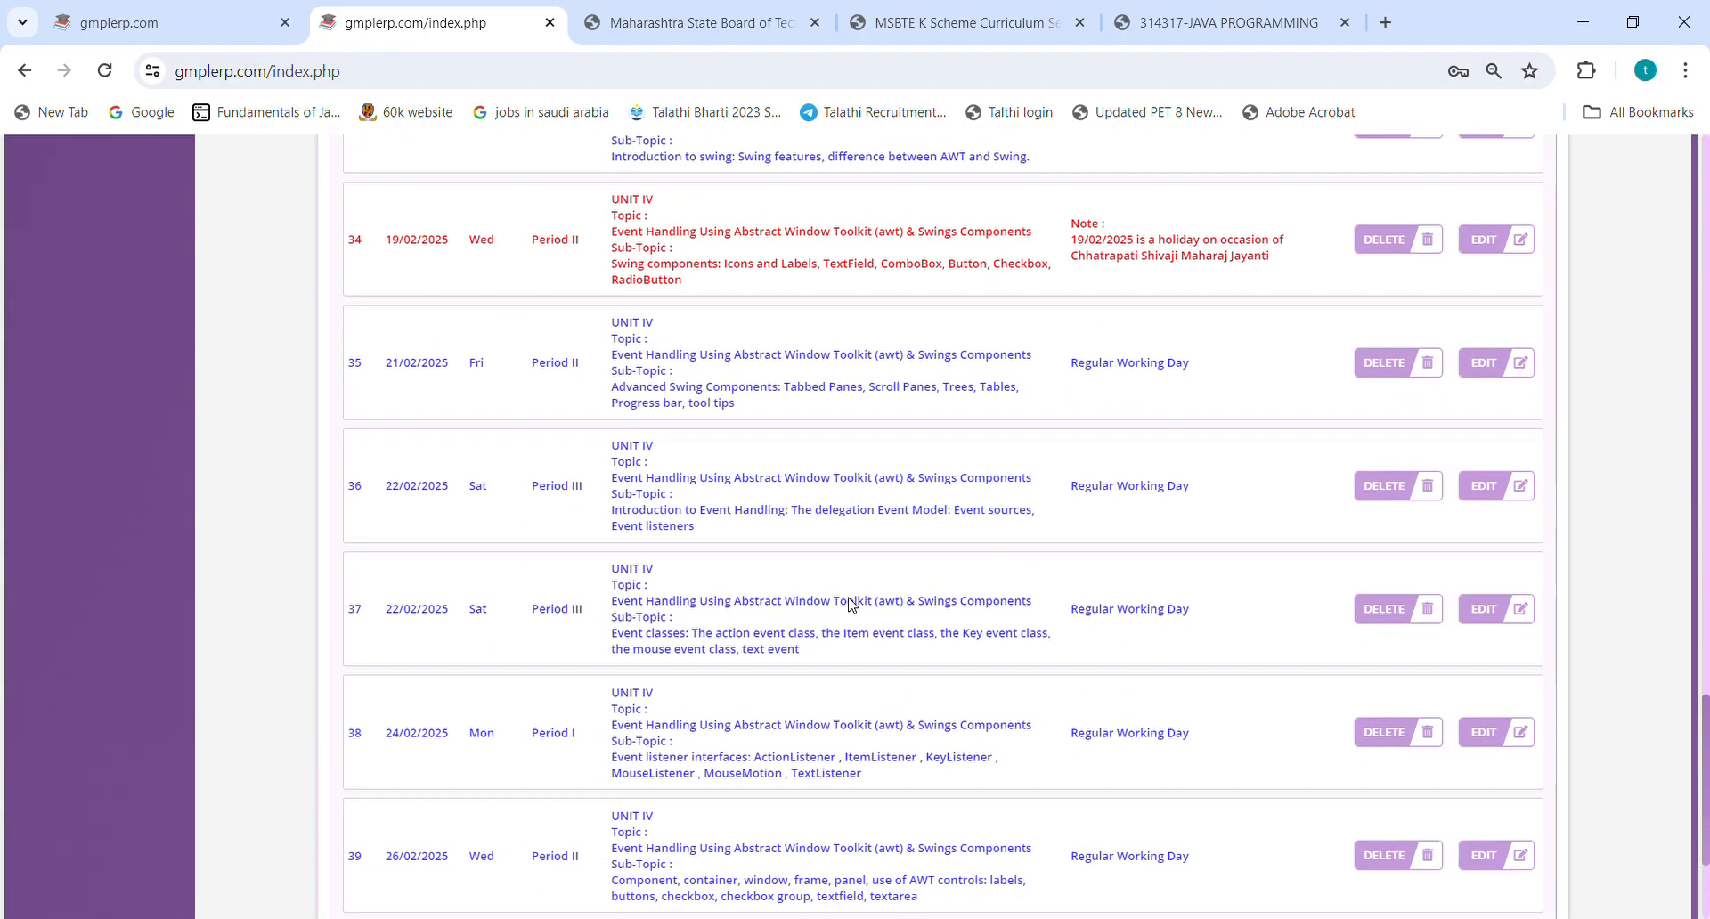
scroll(851, 604, up, 15)
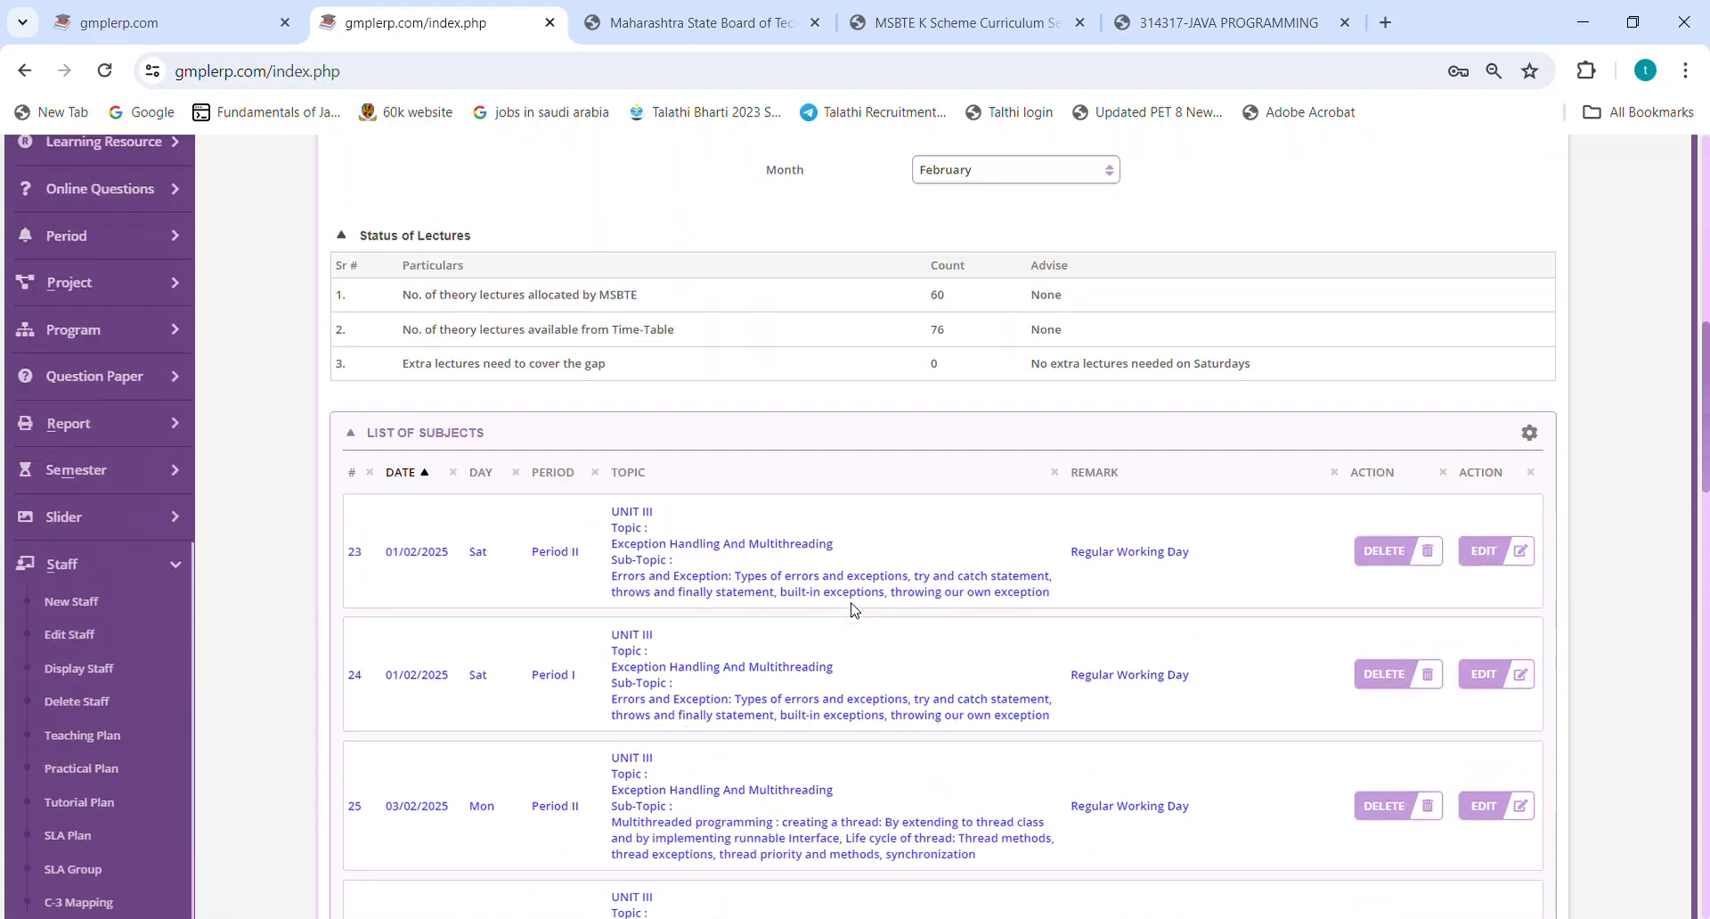
Show the March lectures and look through their dates, topics and holiday remarks.
click(982, 225)
click(962, 282)
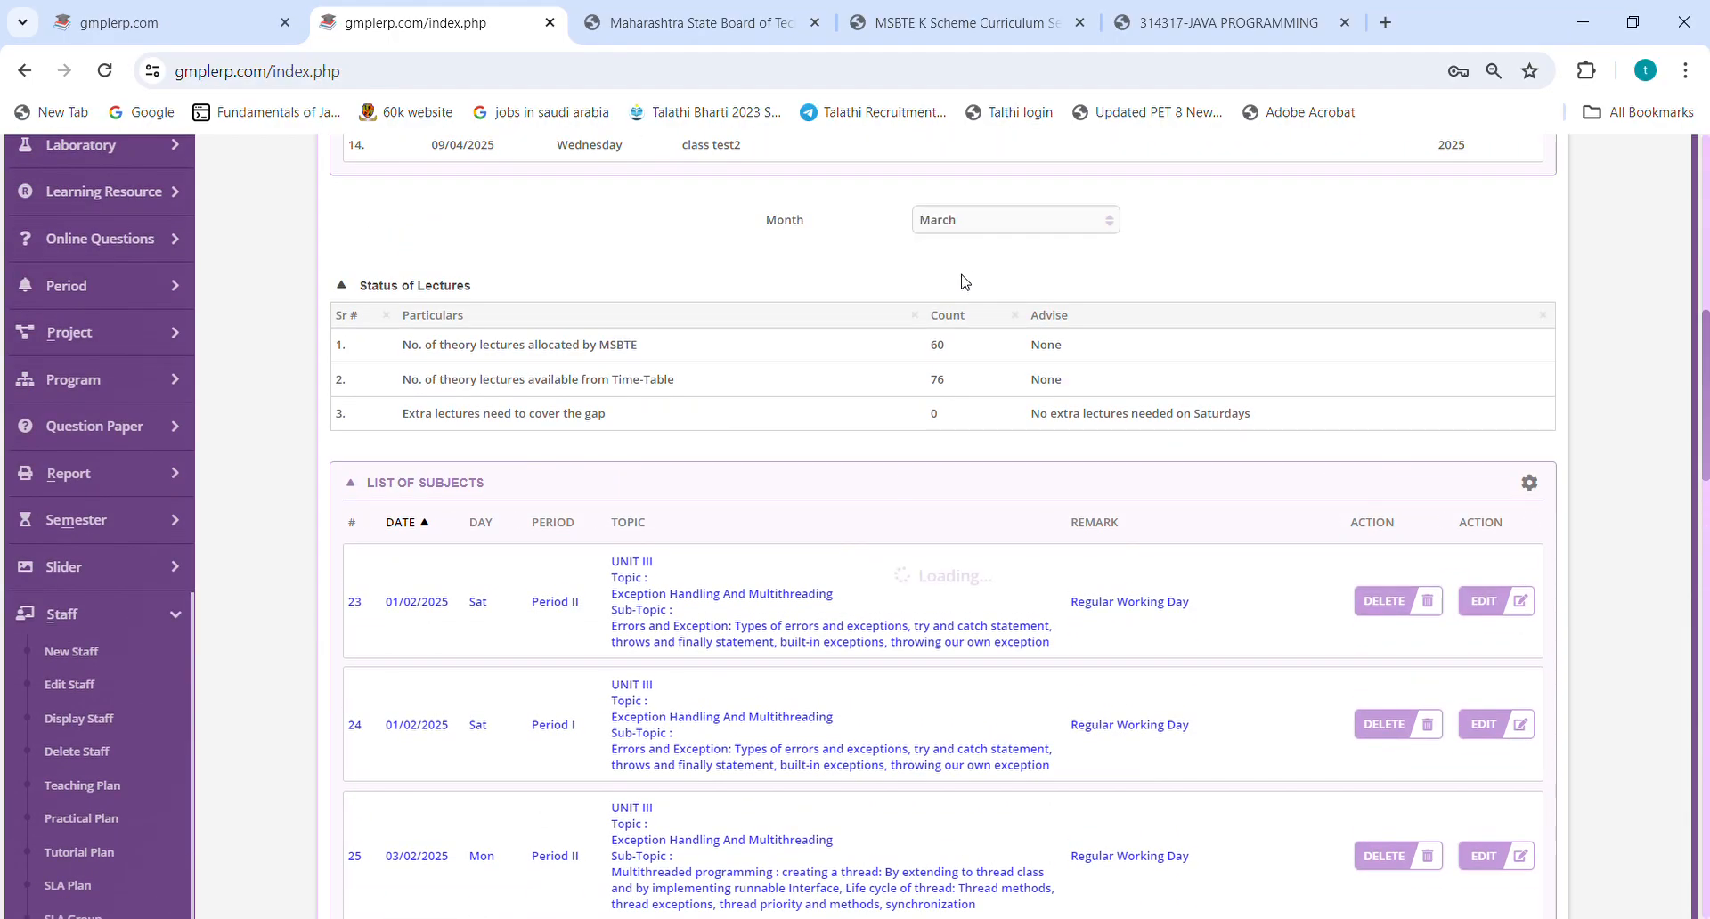
scroll(891, 534, down, 6)
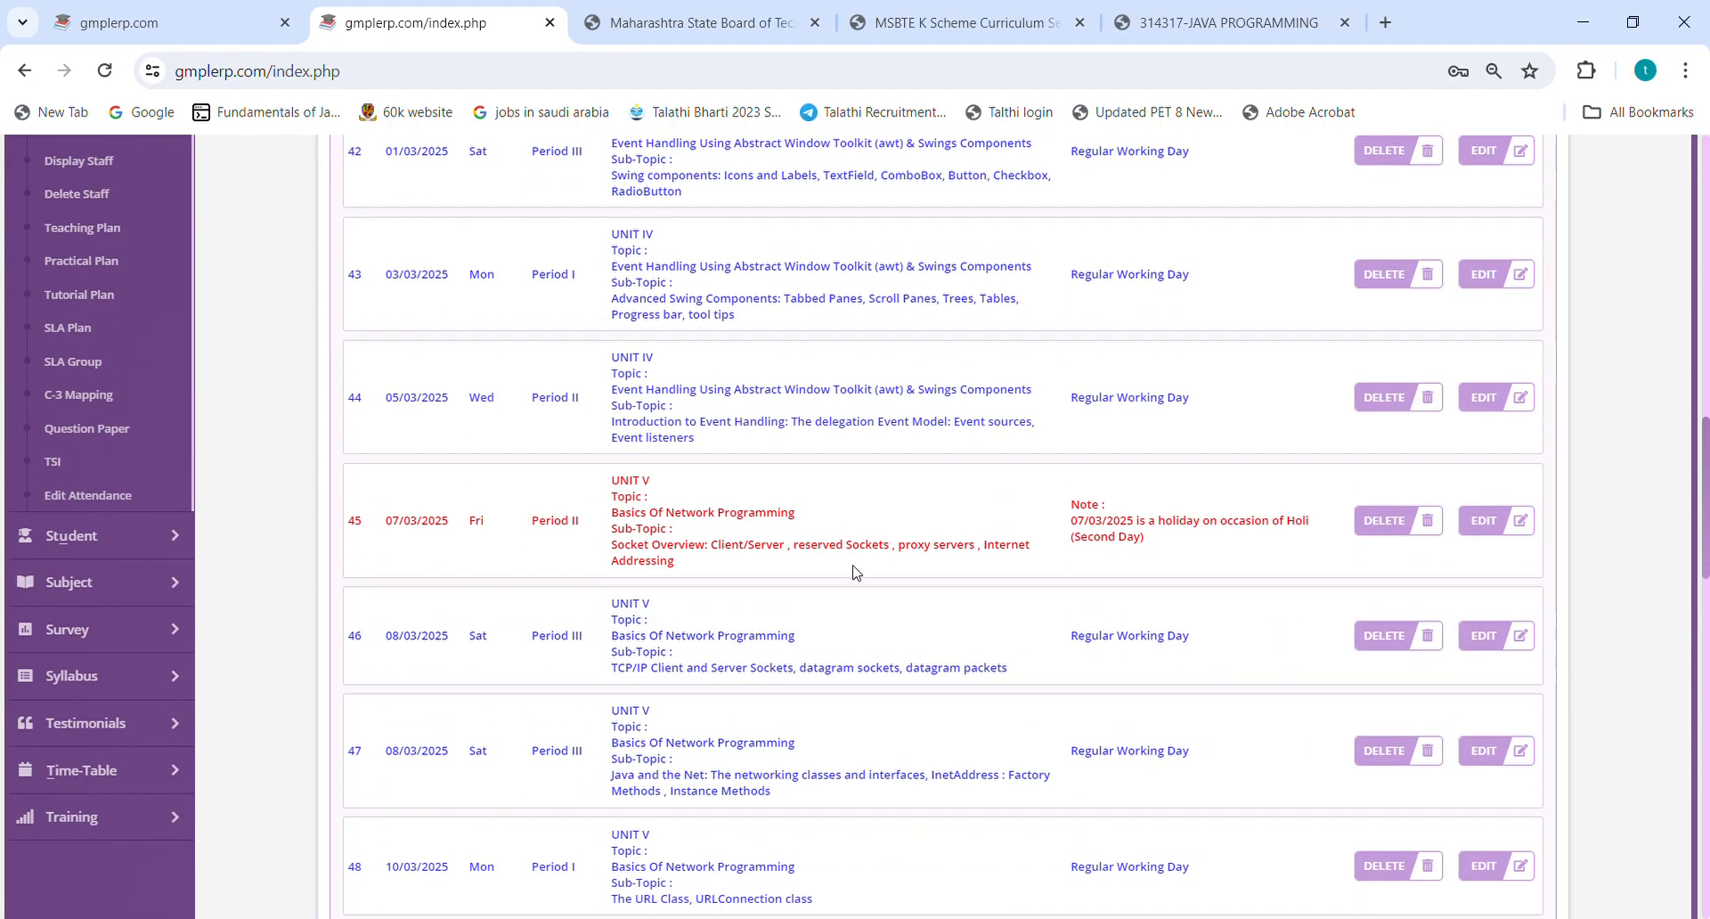
scroll(855, 573, down, 5)
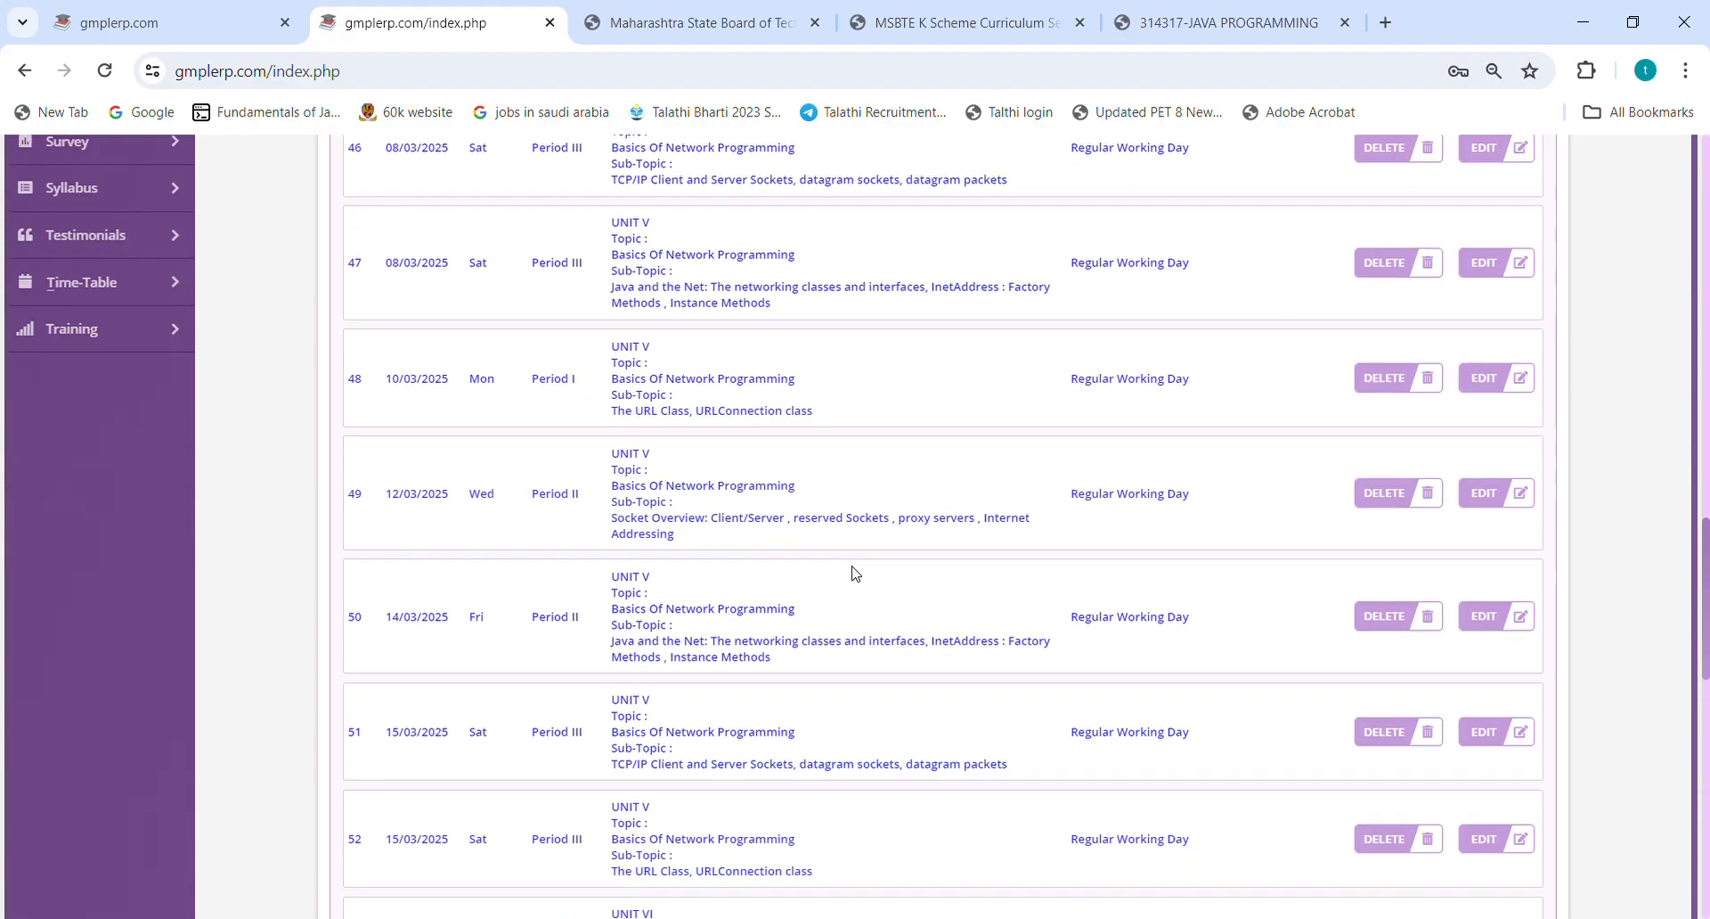
scroll(854, 572, up, 12)
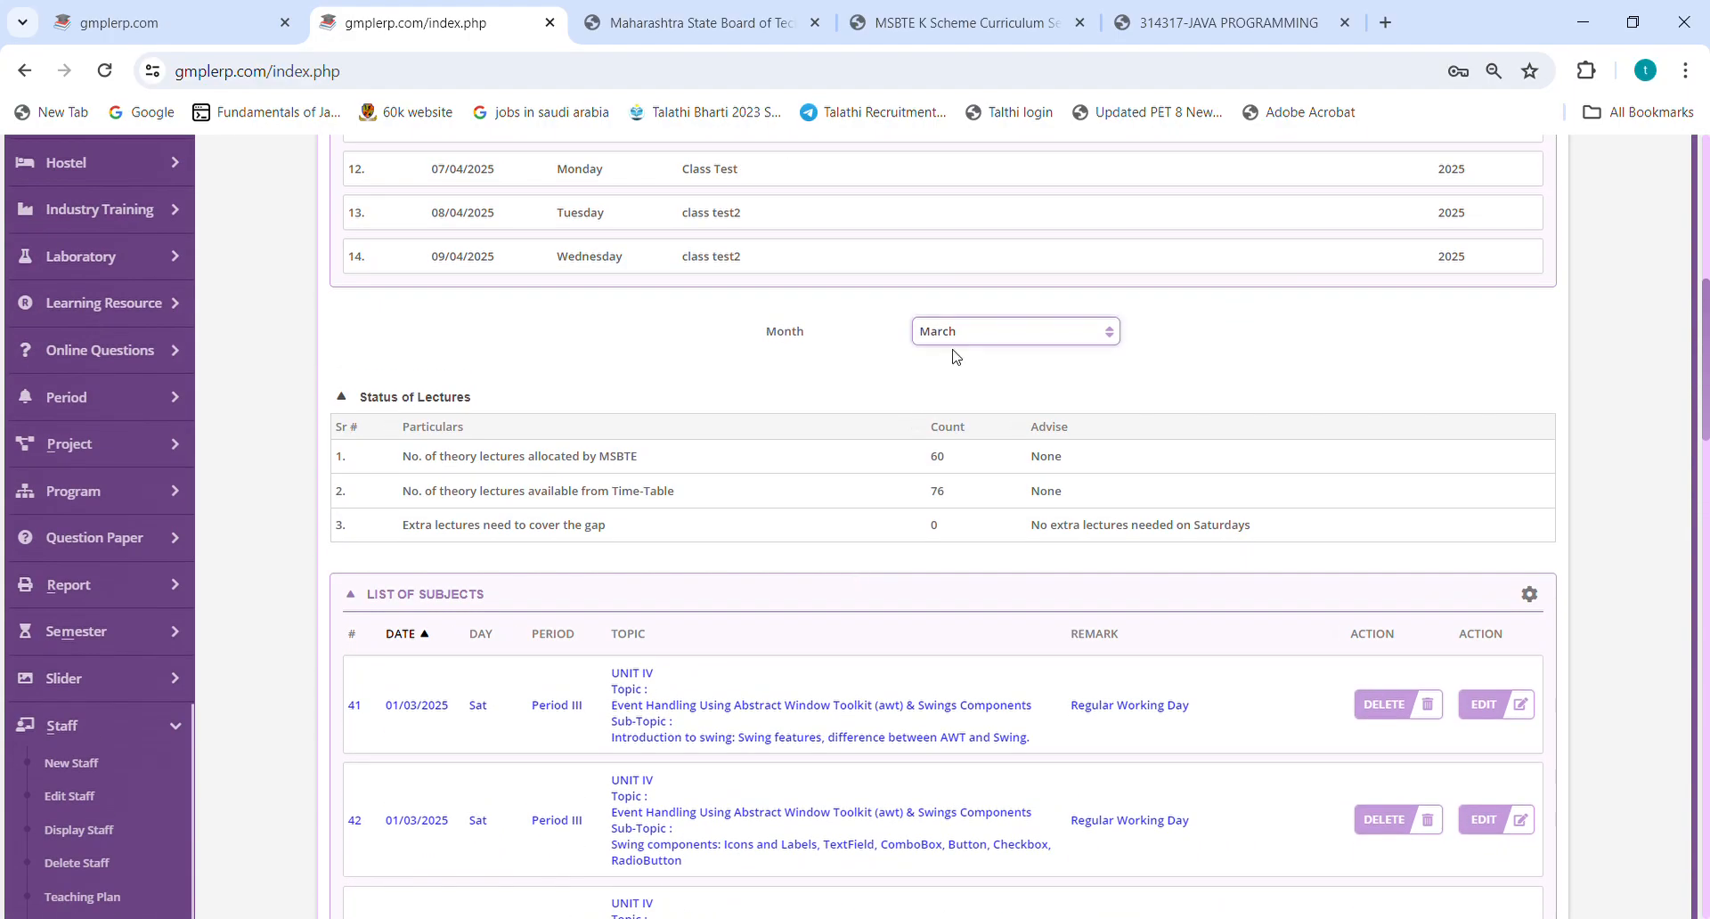
Show the April lectures and look through their dates, topics and remarks.
key(Down)
scroll(840, 484, down, 4)
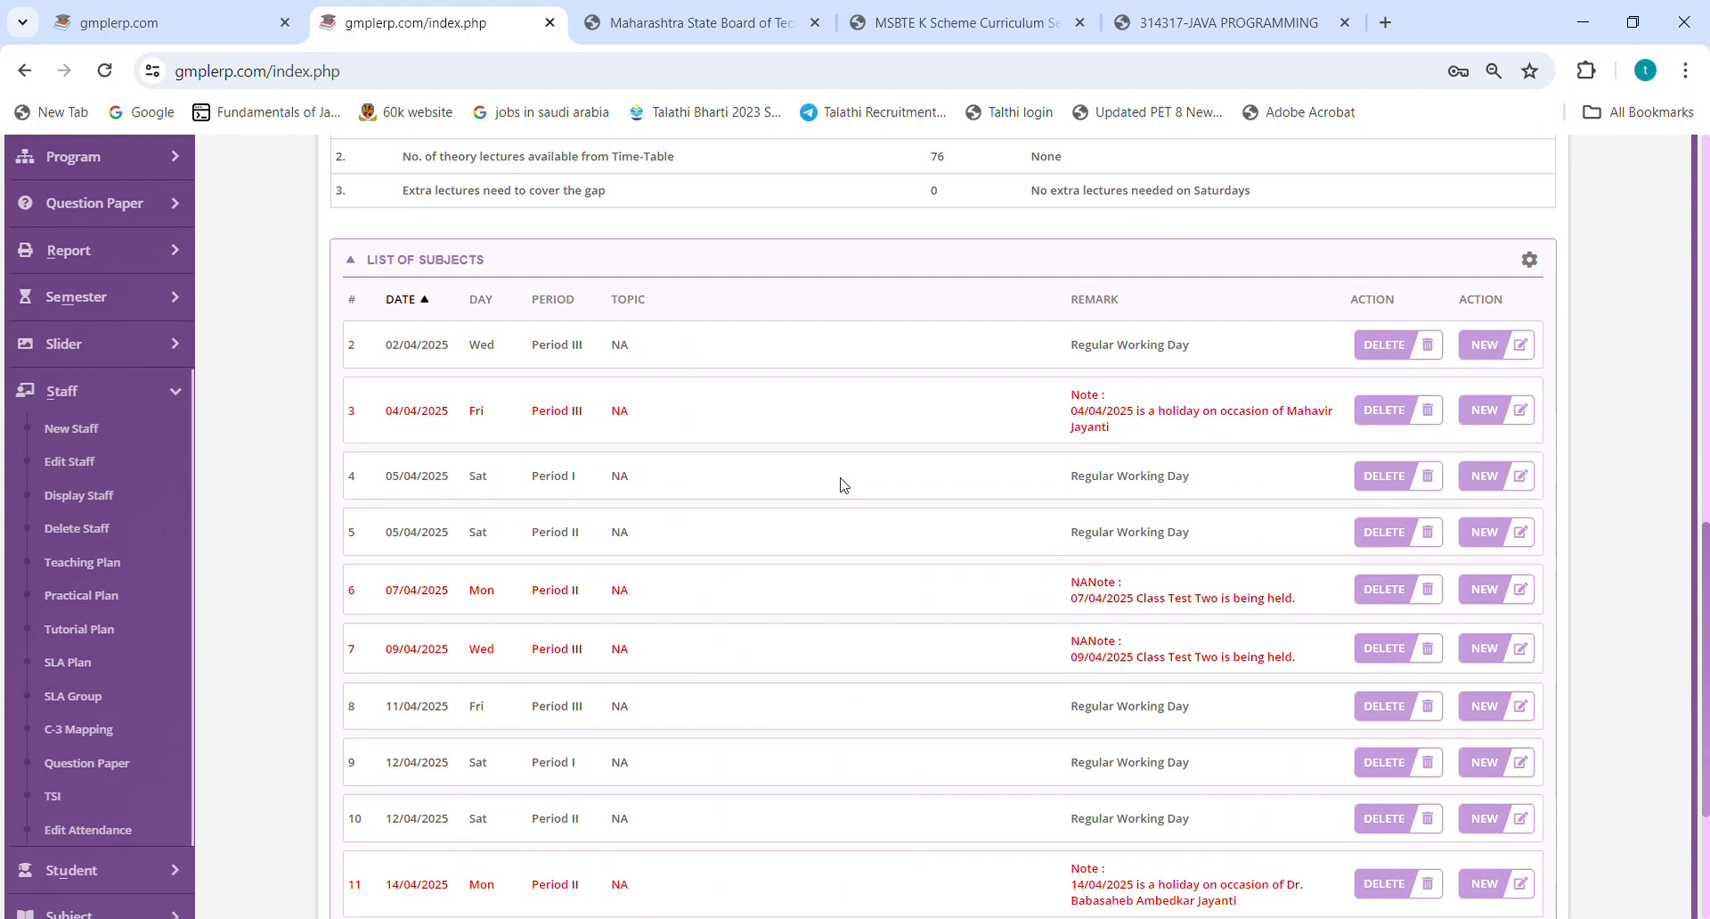
scroll(839, 484, down, 3)
scroll(842, 484, up, 1)
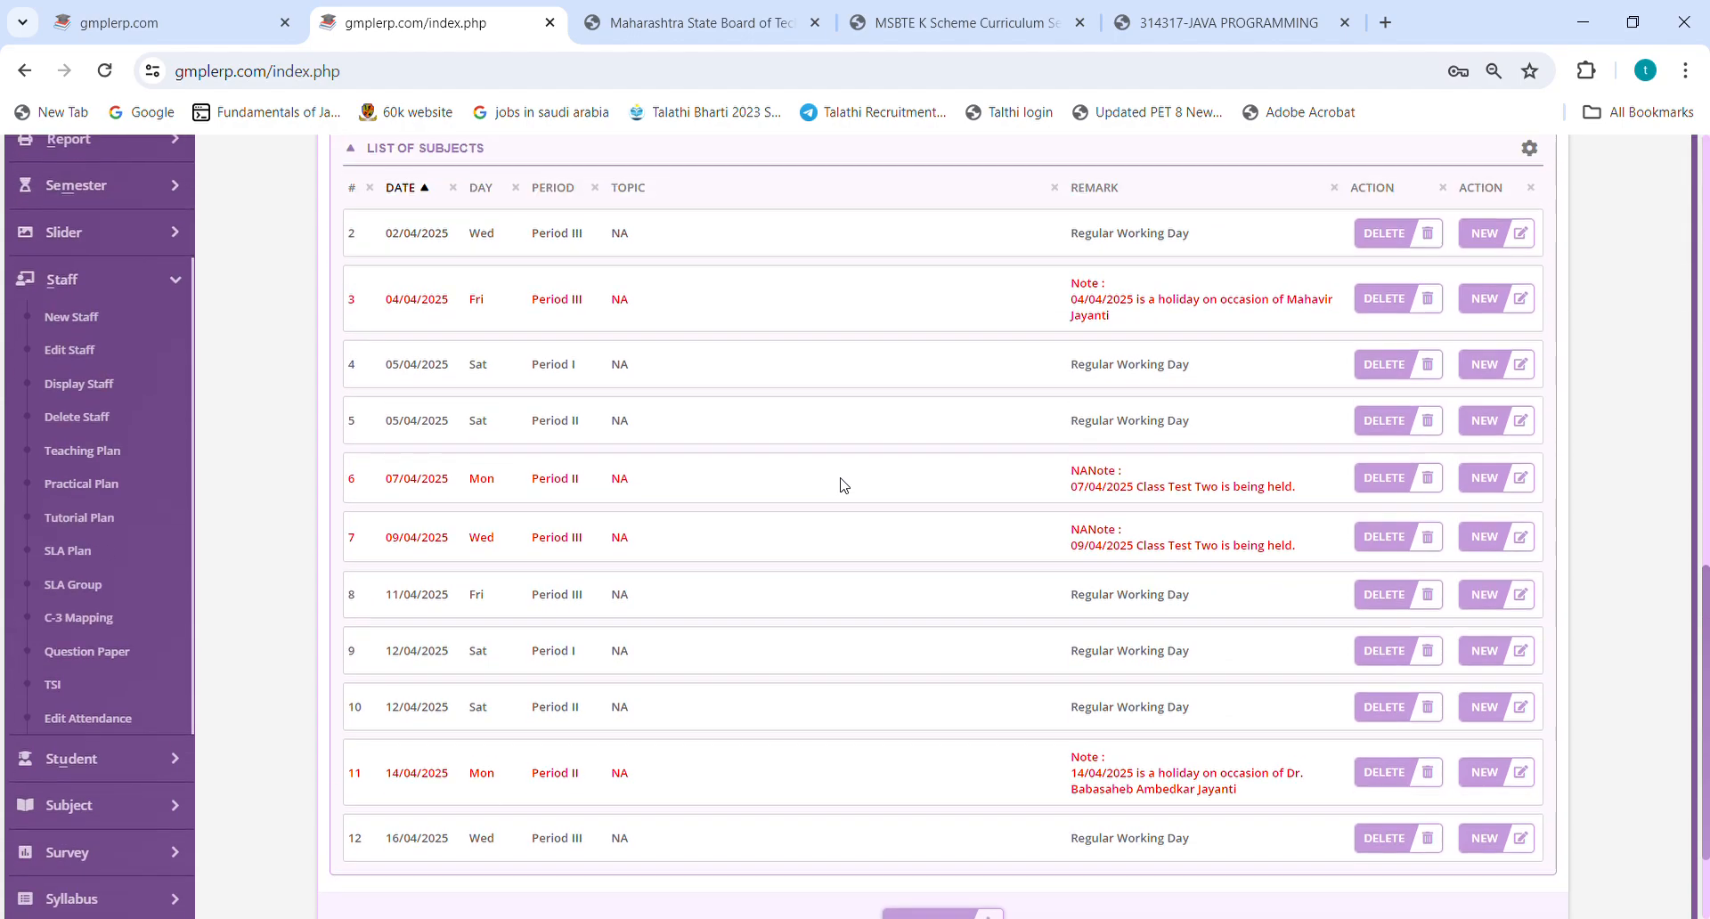
scroll(843, 485, up, 4)
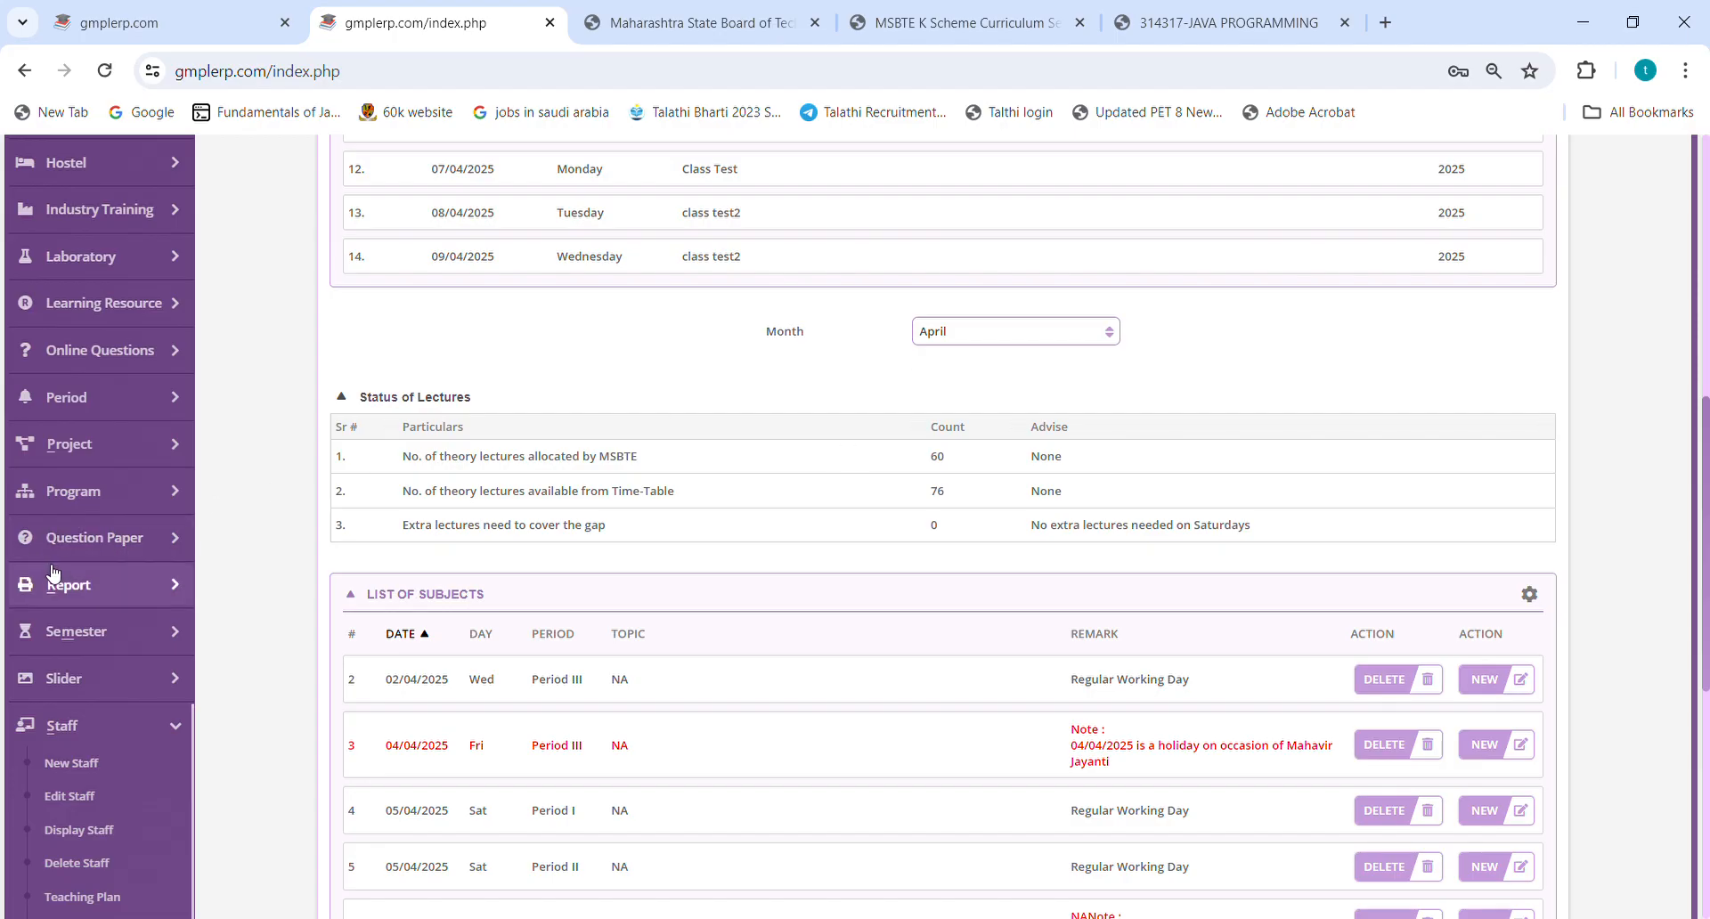
scroll(53, 578, down, 3)
scroll(50, 571, down, 3)
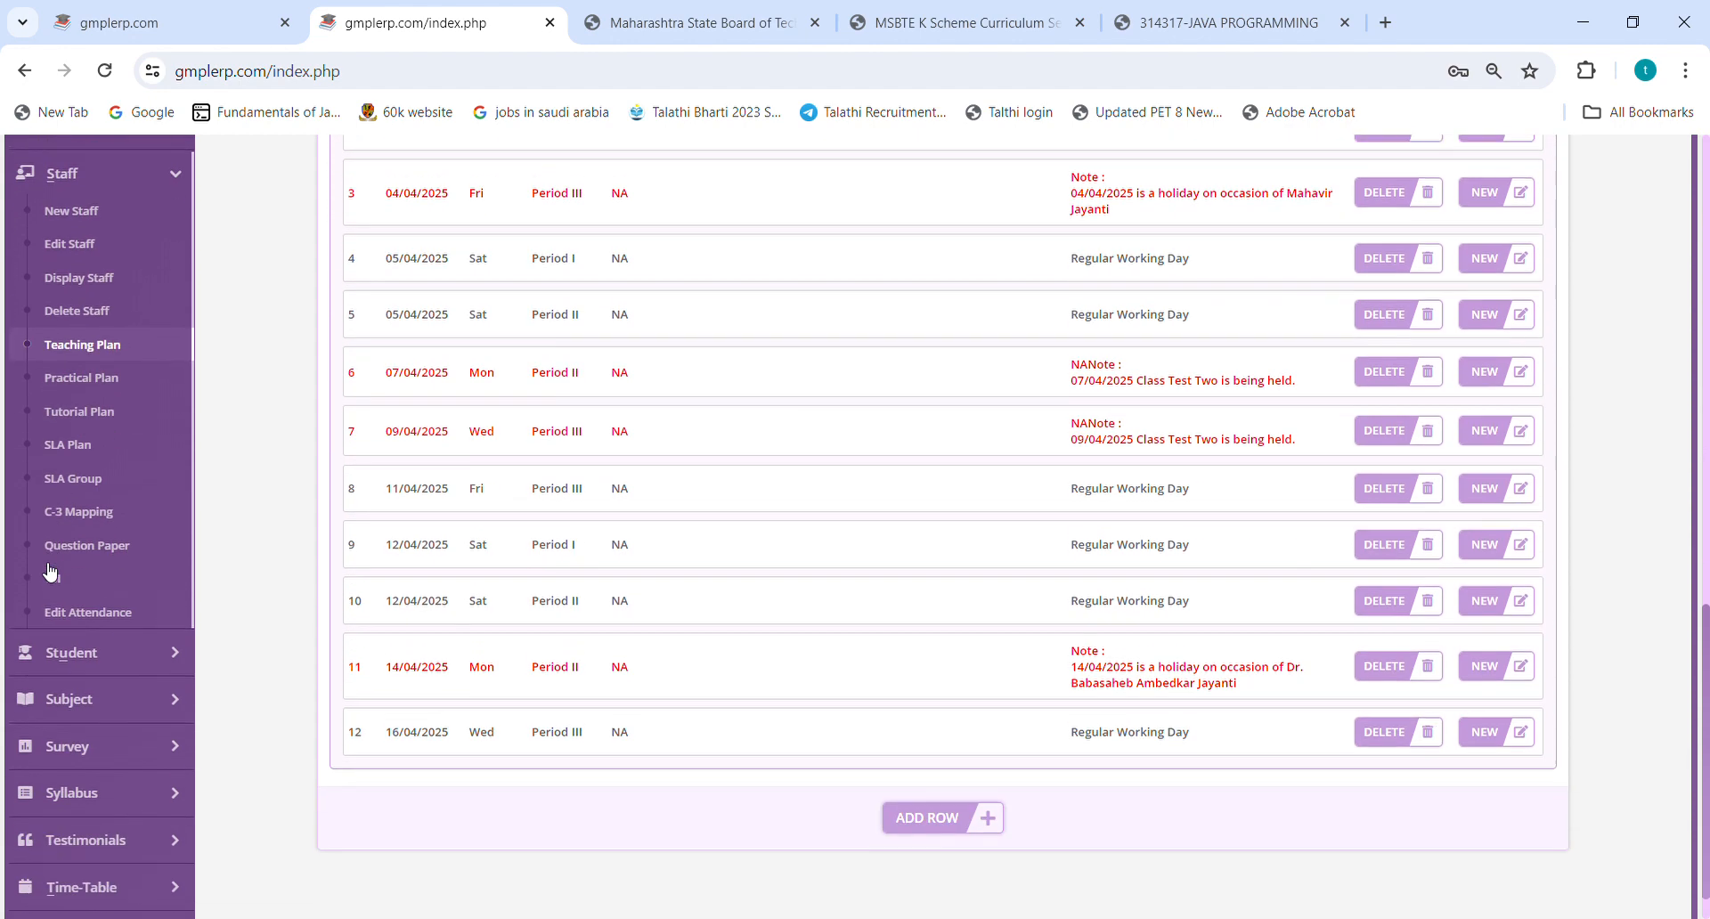
scroll(54, 568, up, 5)
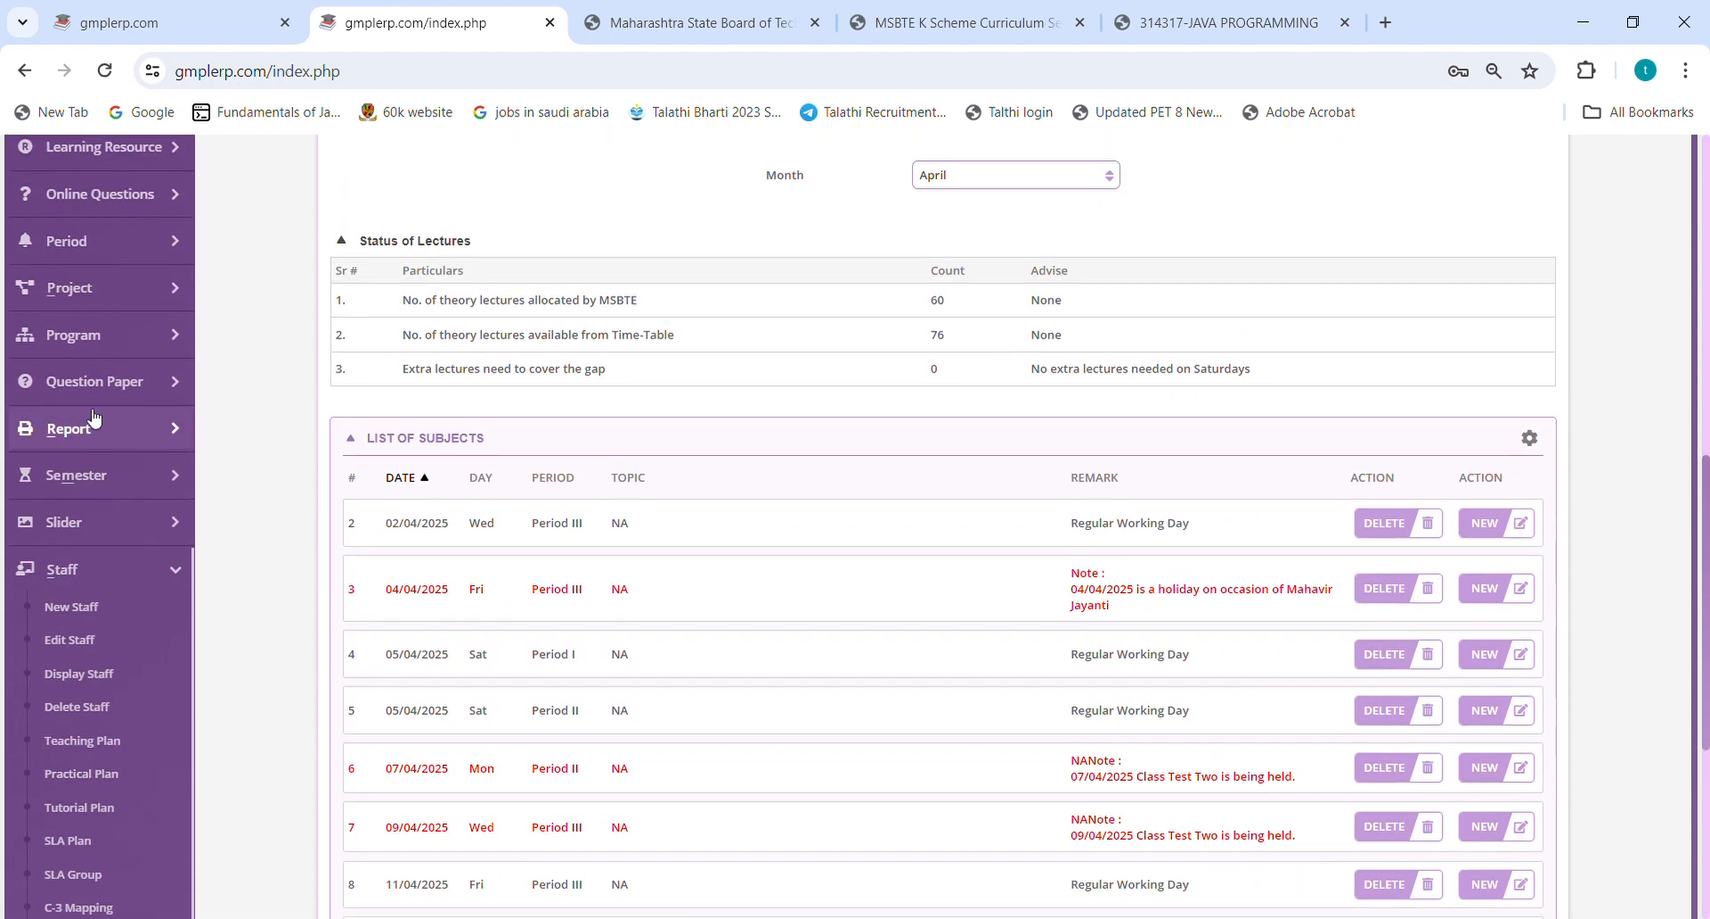
click(98, 438)
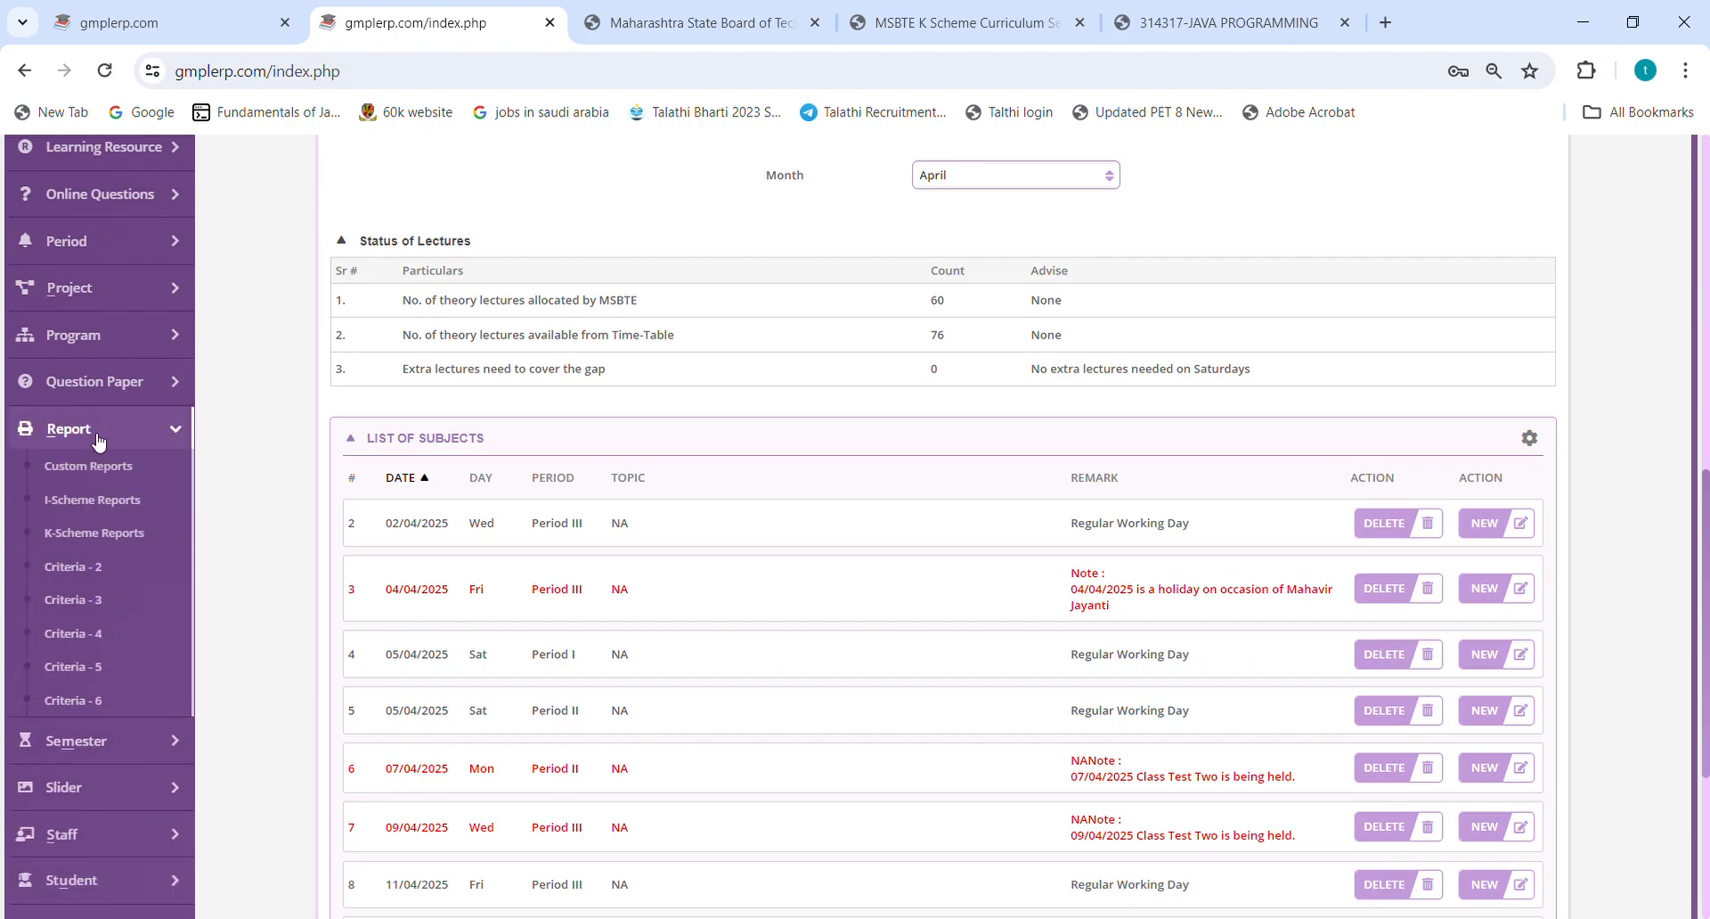
click(94, 499)
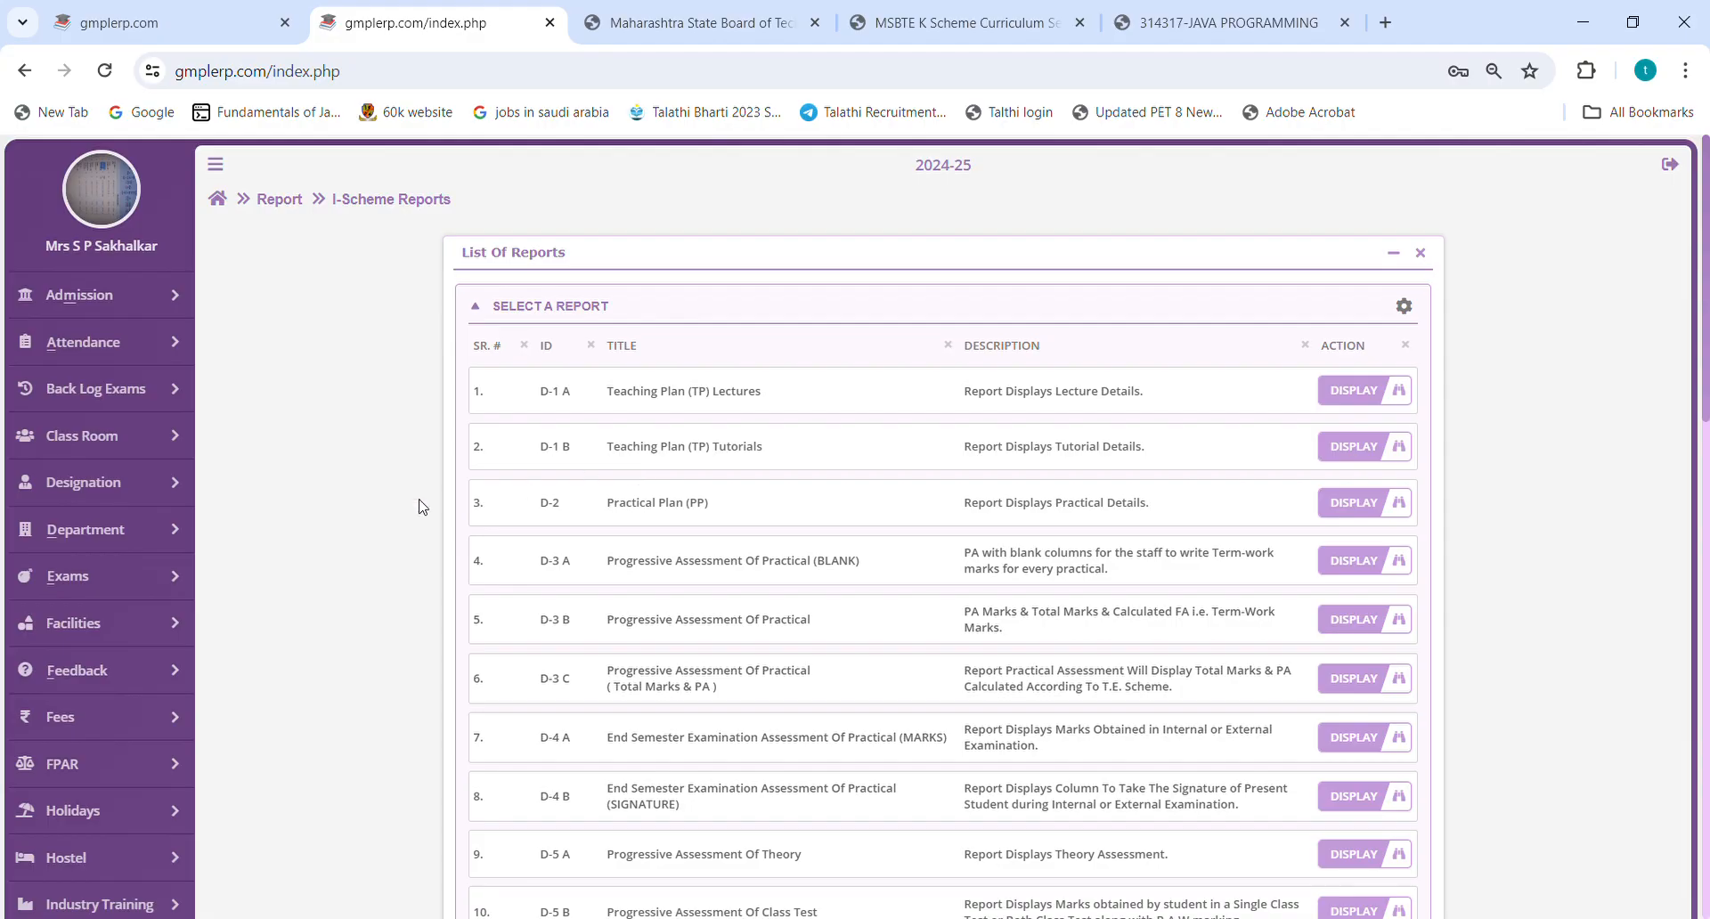
scroll(96, 556, down, 3)
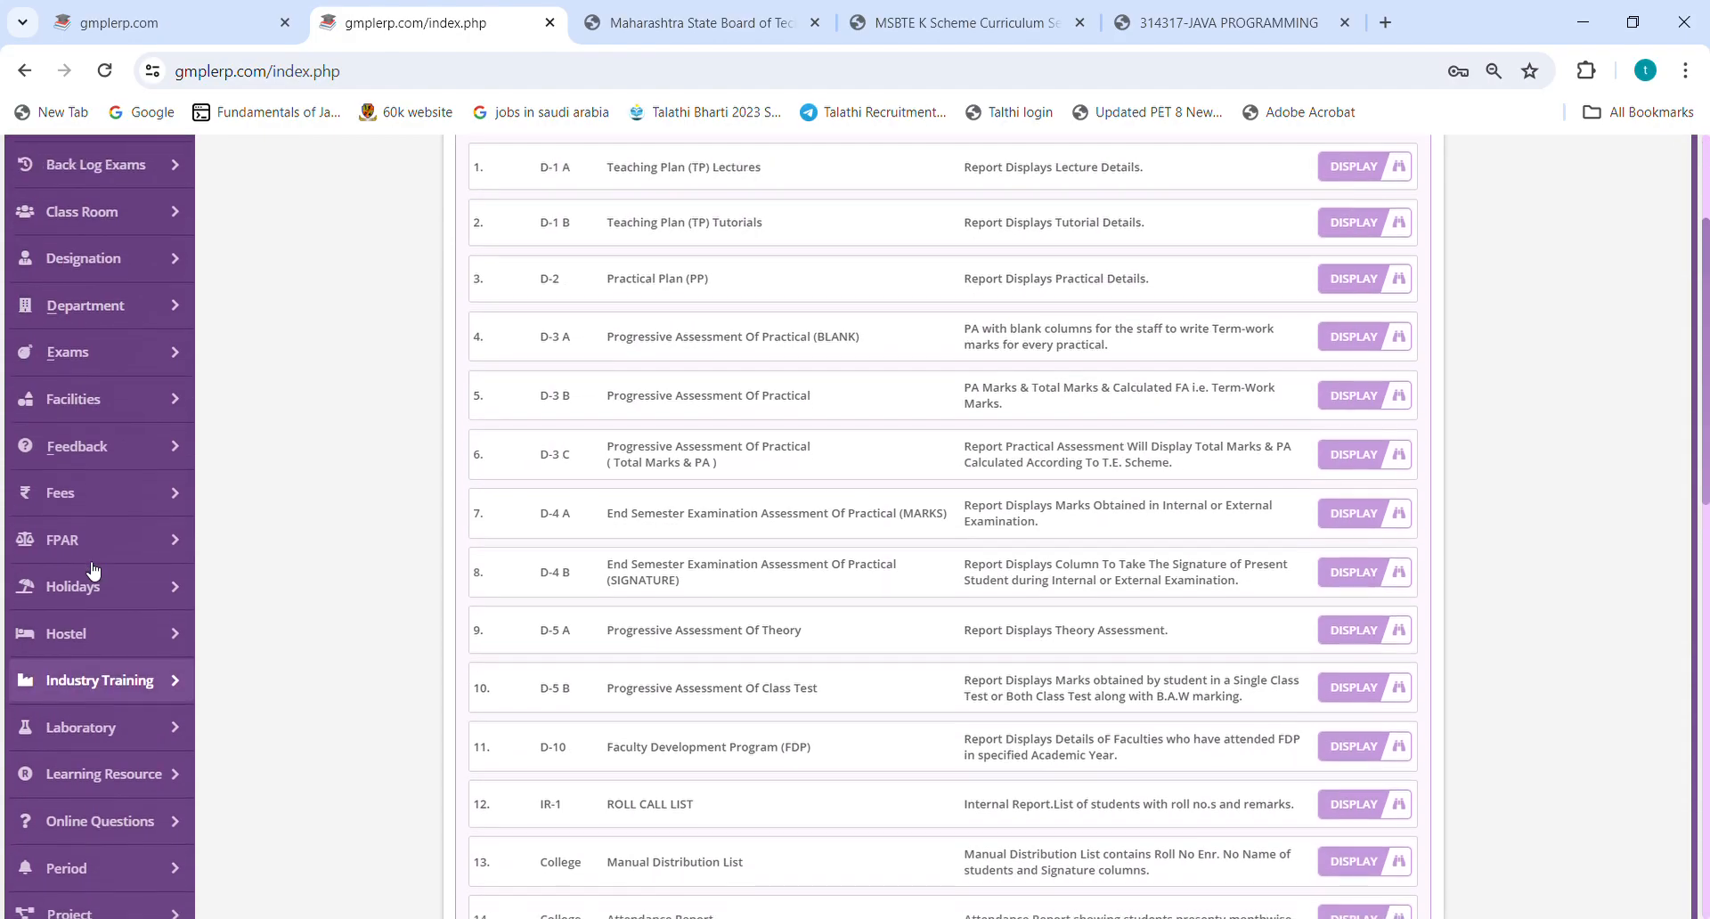
scroll(98, 579, down, 6)
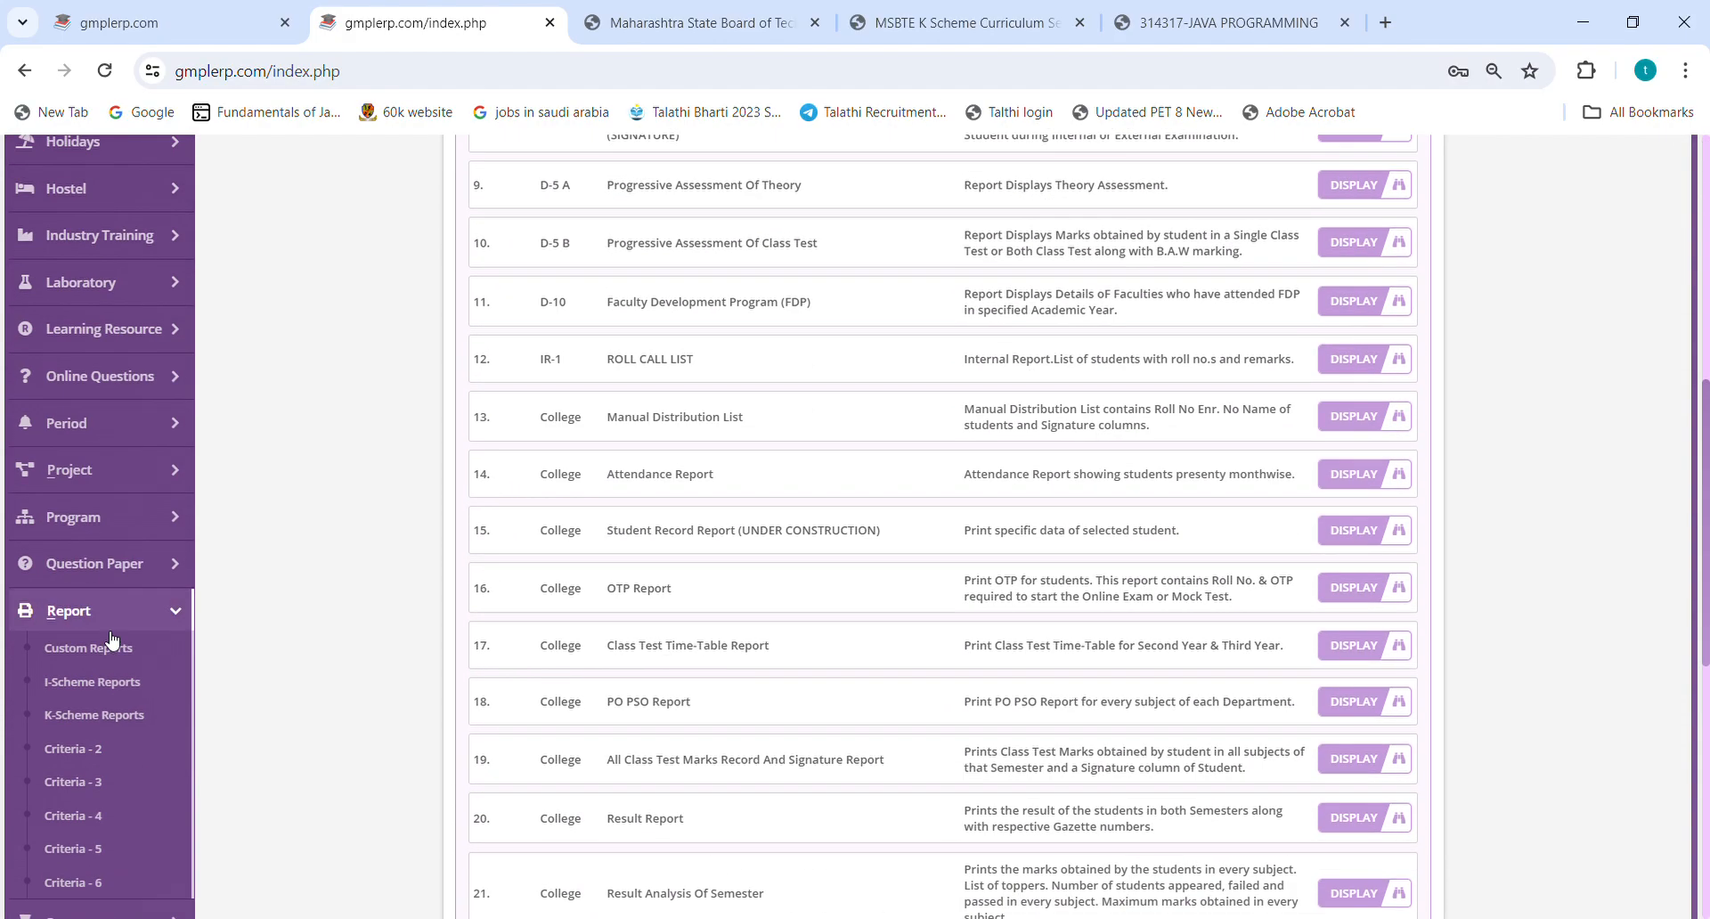
Open the K-Scheme reports and display the K-1 A Teaching Plan (TP) Lectures report.
click(100, 714)
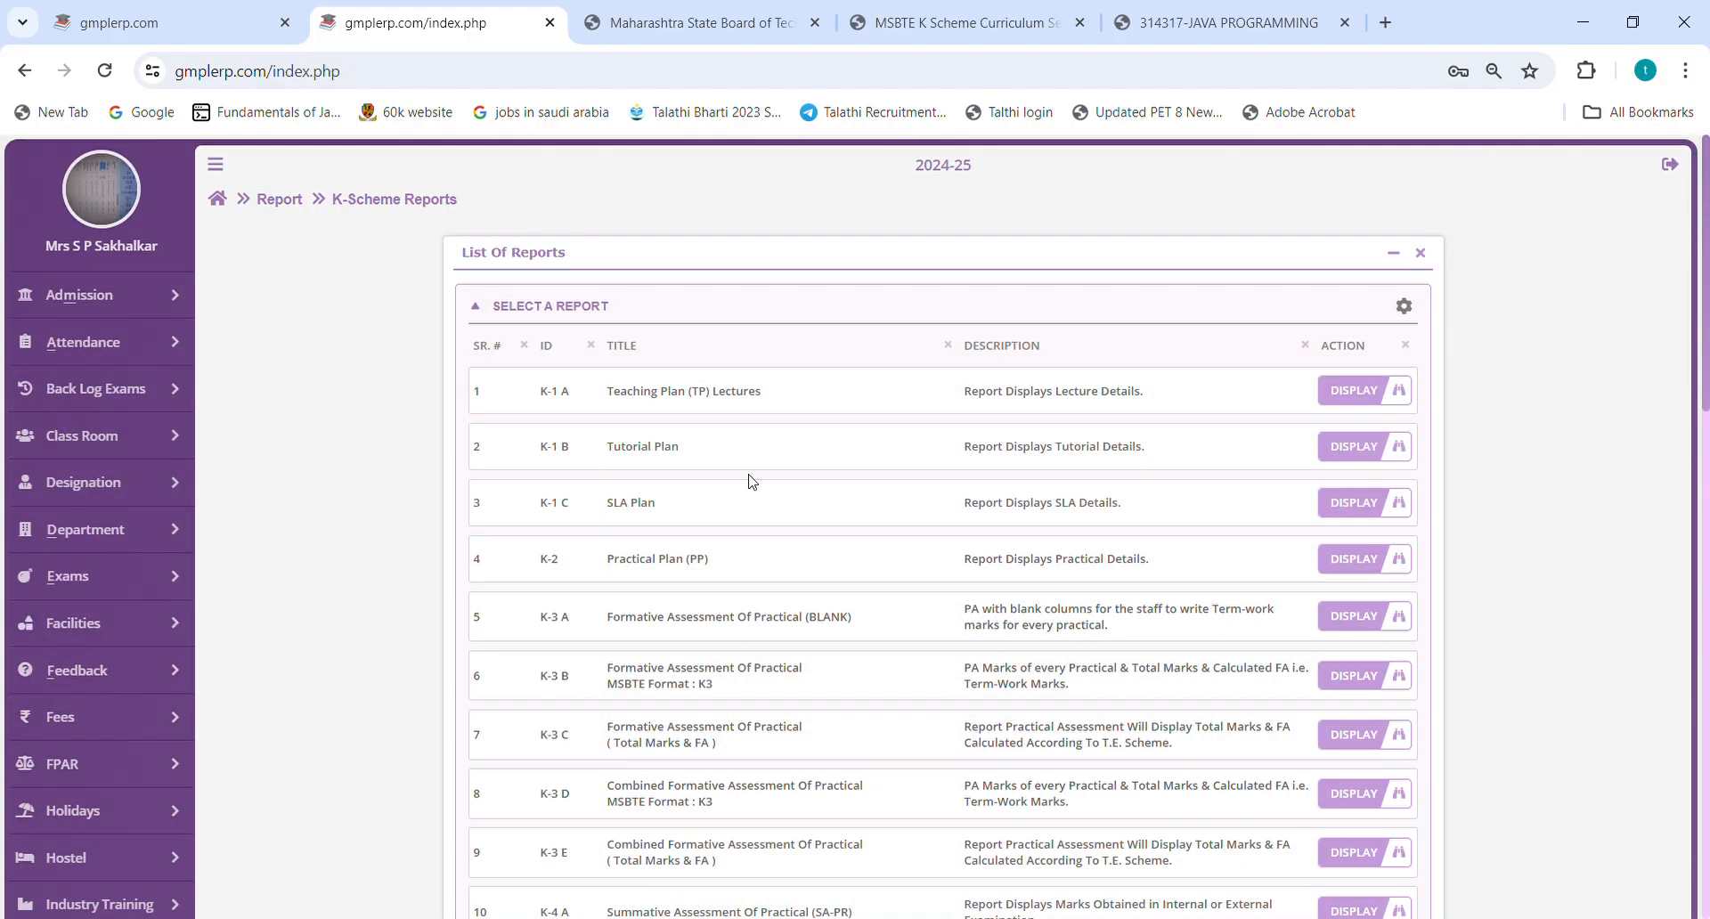
drag(771, 400, 612, 409)
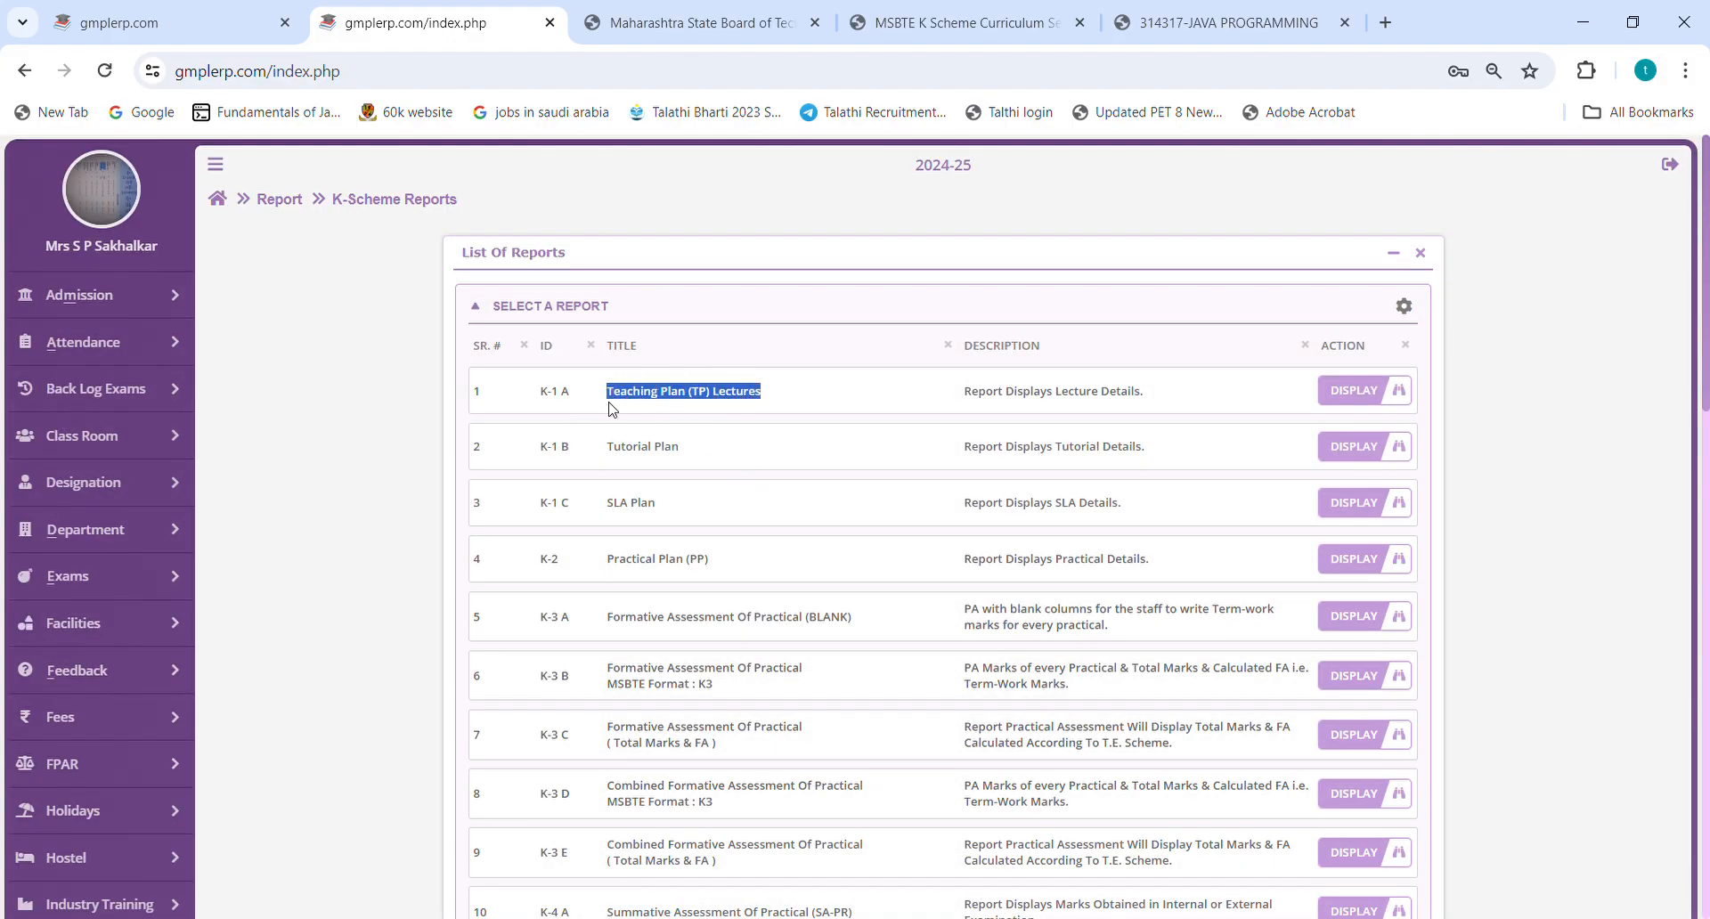
click(1340, 398)
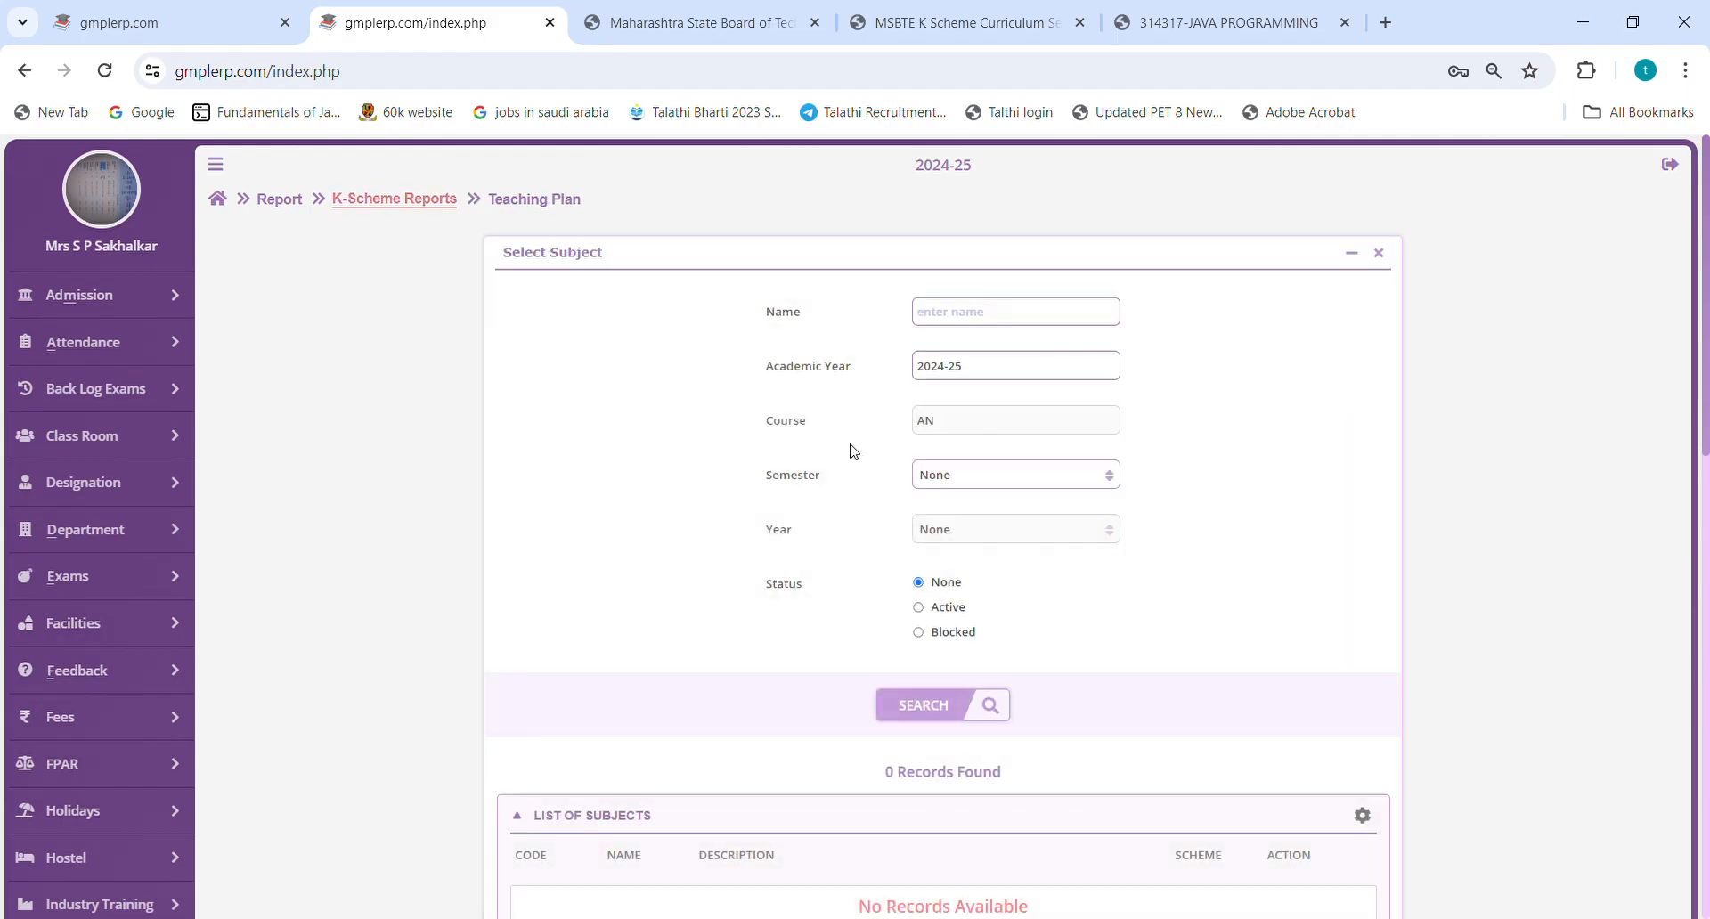
Filter the teaching plan report's subject list to semester Sem - IV.
scroll(851, 451, down, 5)
scroll(851, 450, up, 4)
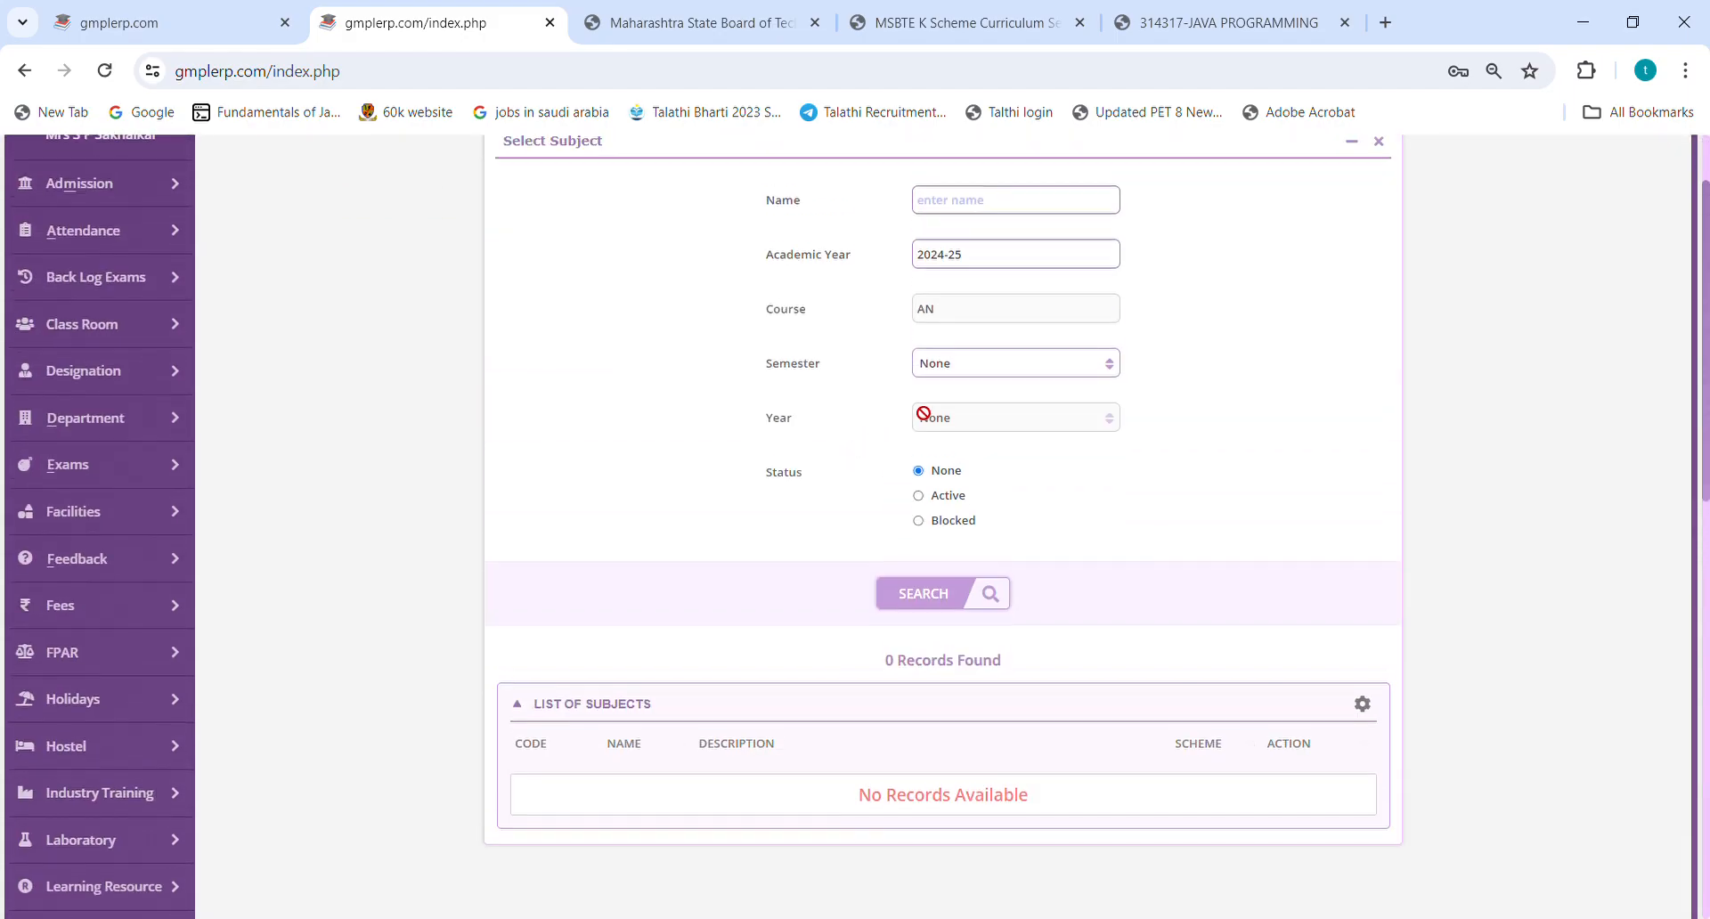
click(977, 372)
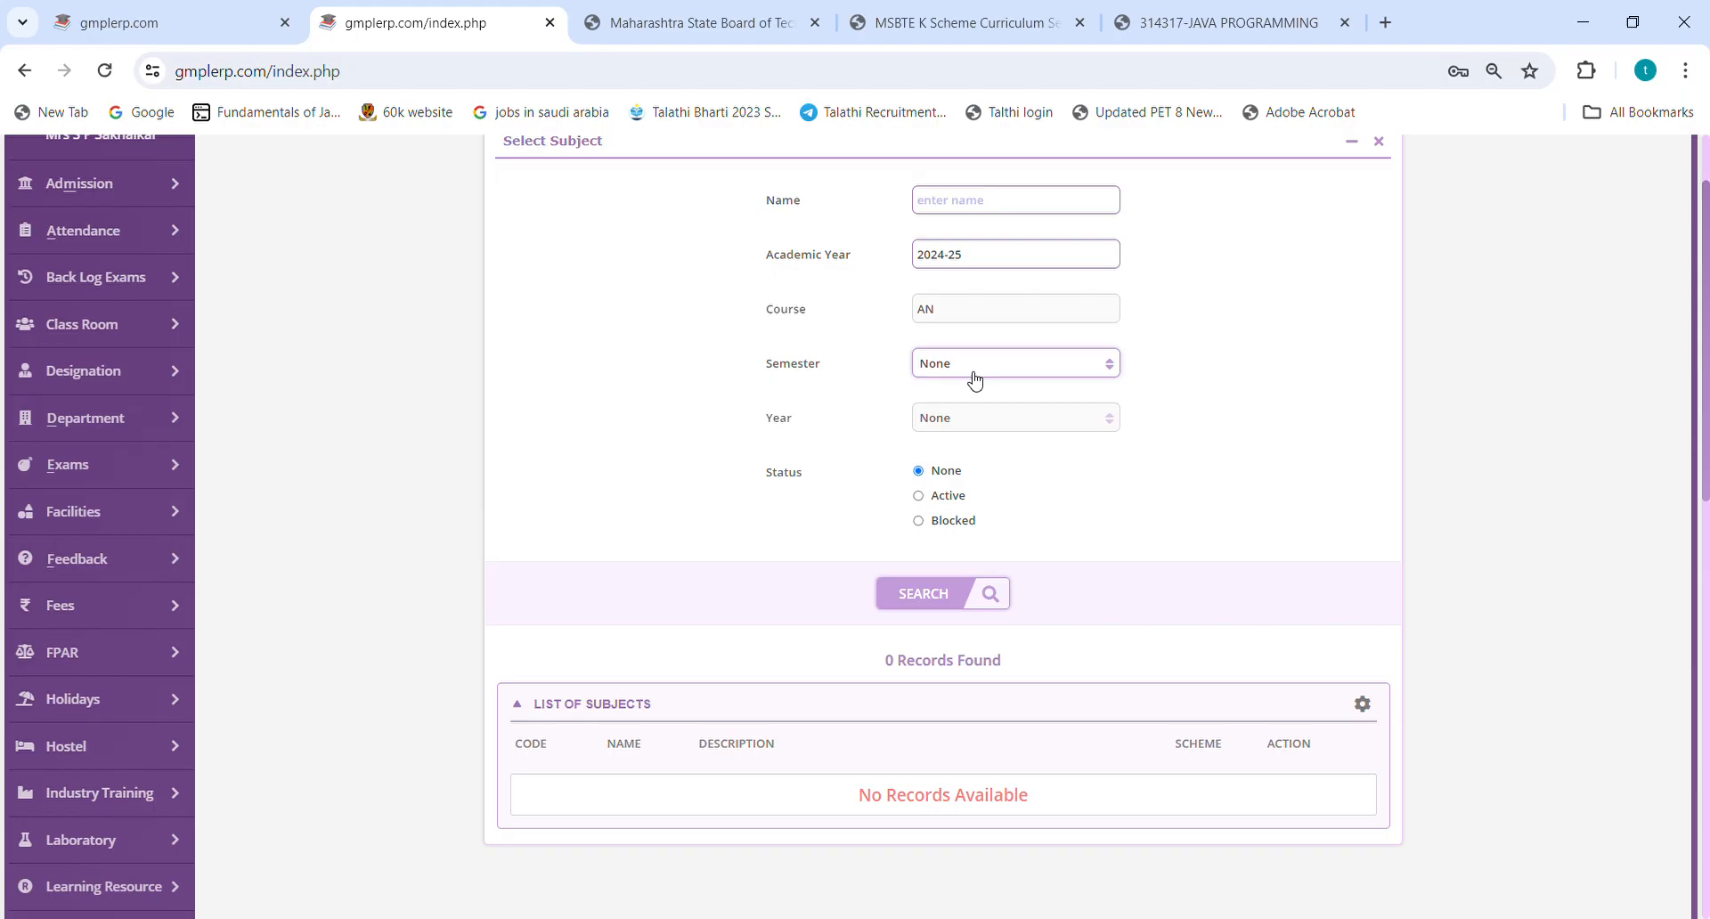
click(961, 461)
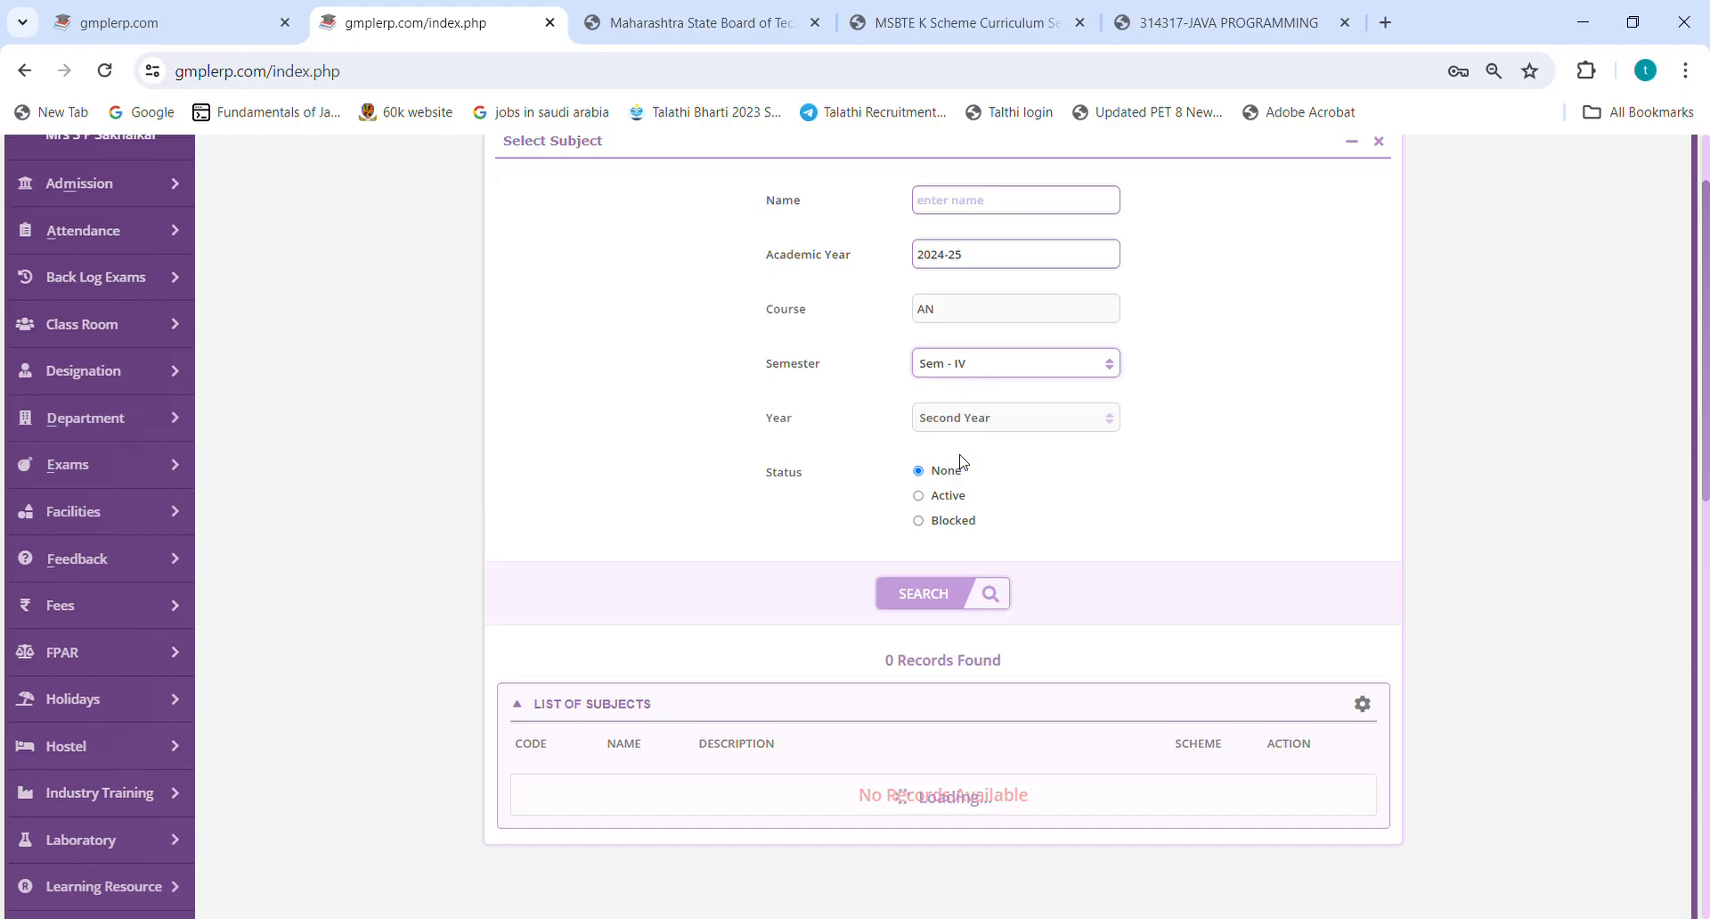
scroll(1024, 392, up, 2)
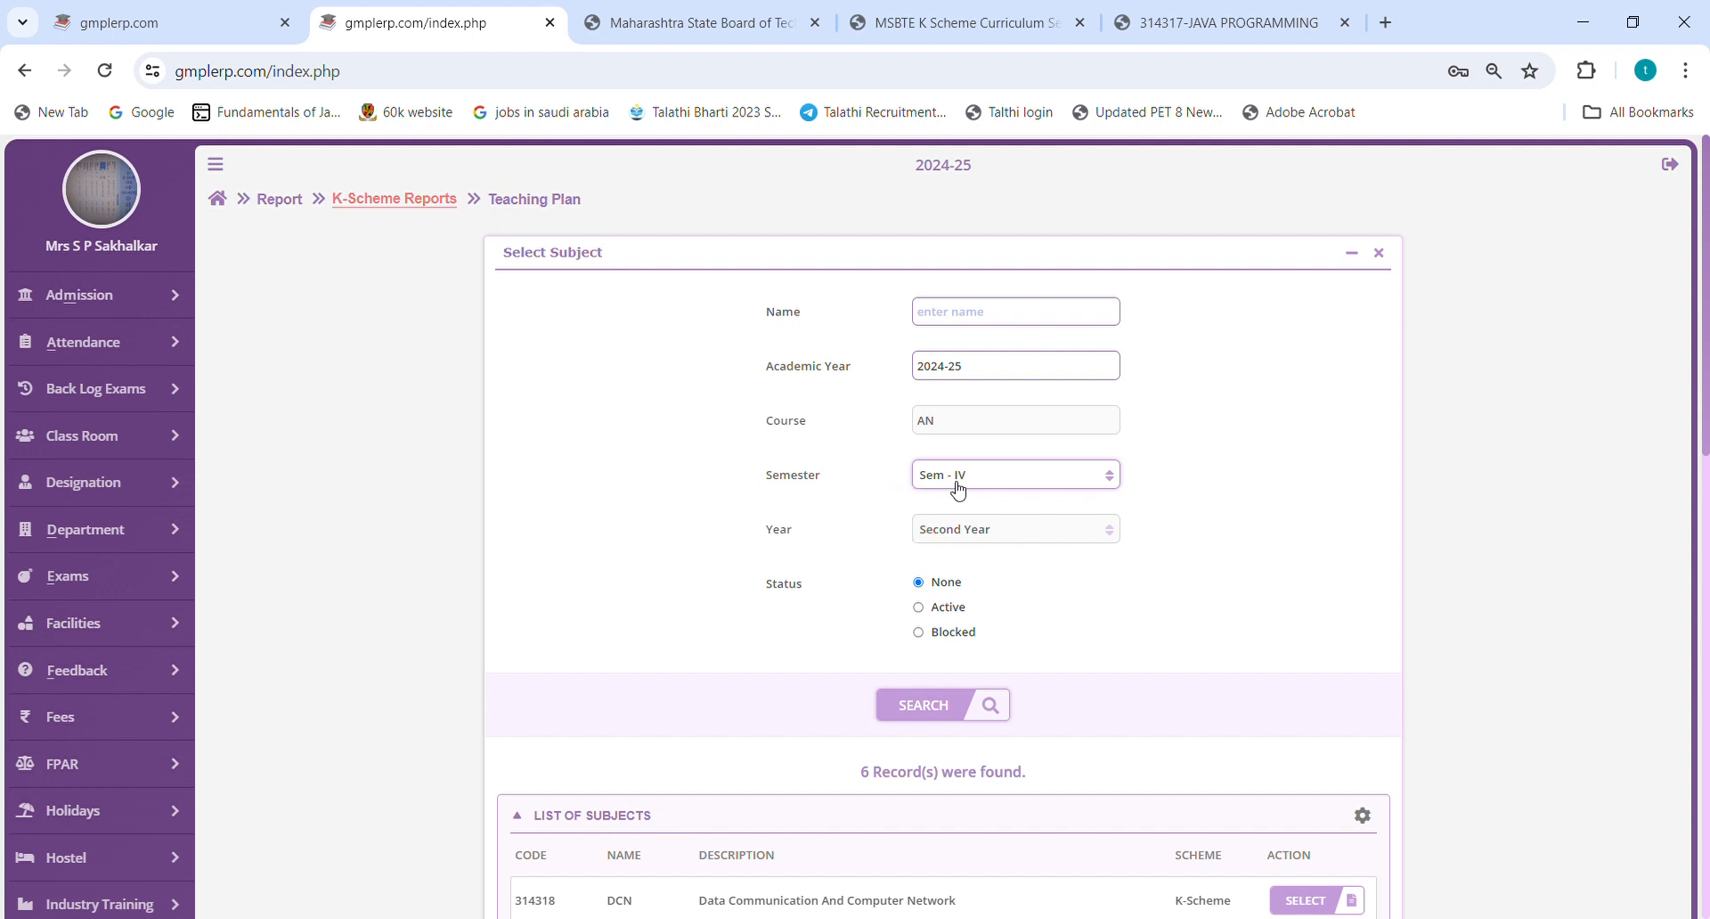
Select the 314317 JPR Java Programming subject and display its Teaching Plan (TP) report.
scroll(958, 488, down, 1)
scroll(955, 488, down, 2)
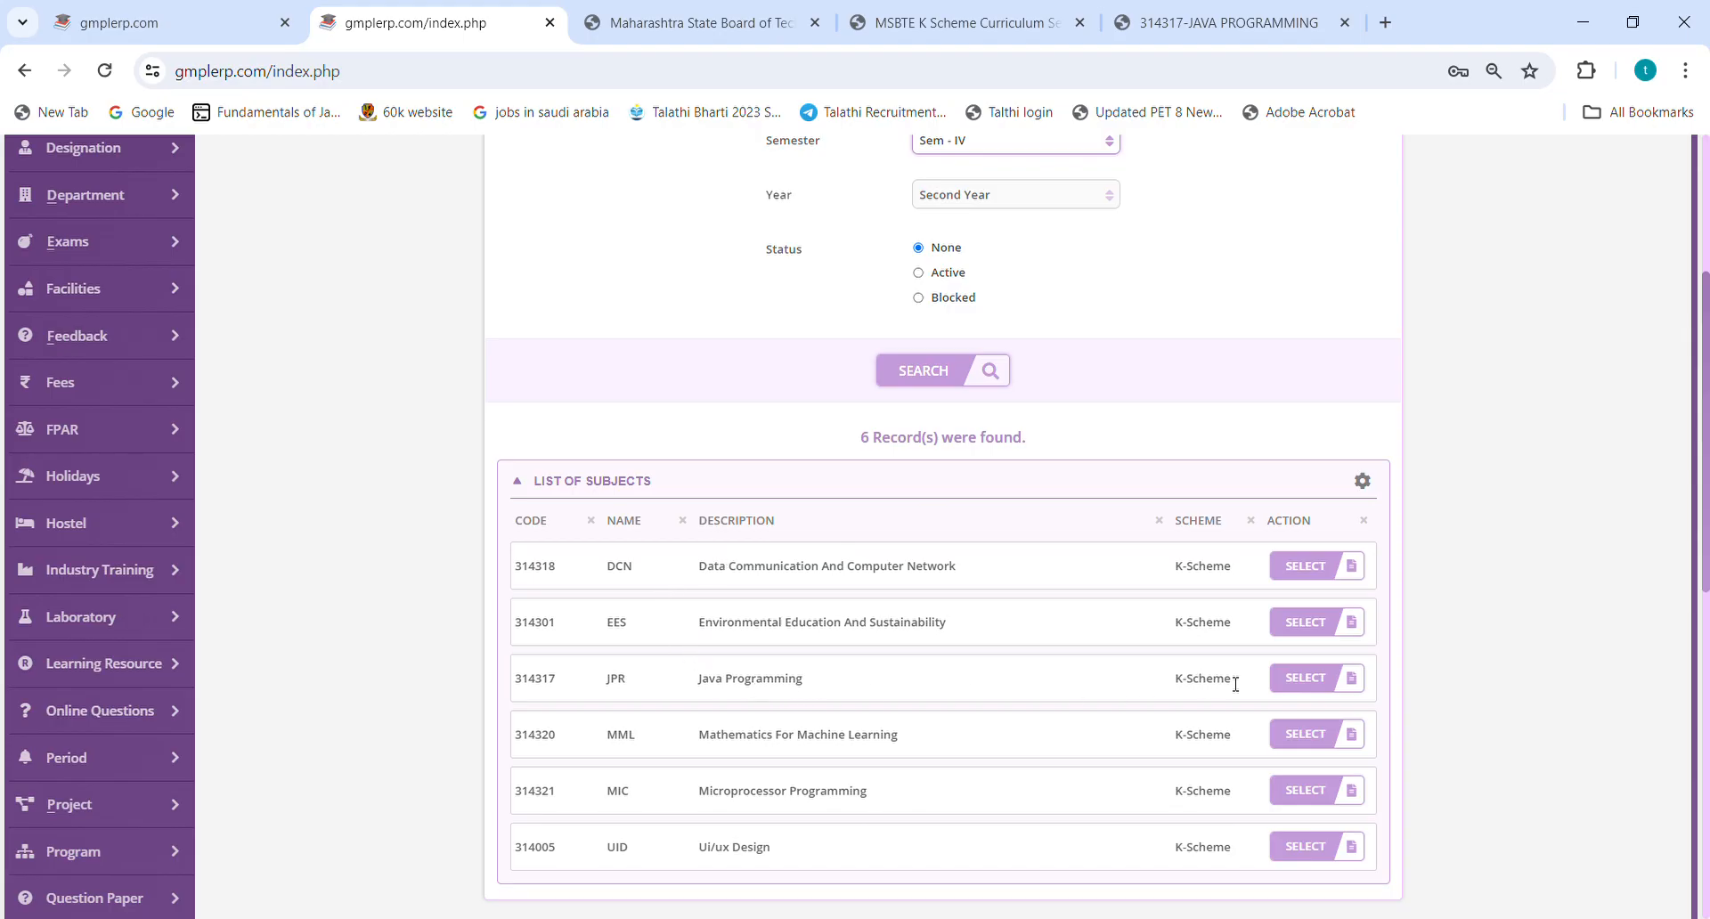
drag(1224, 682, 523, 693)
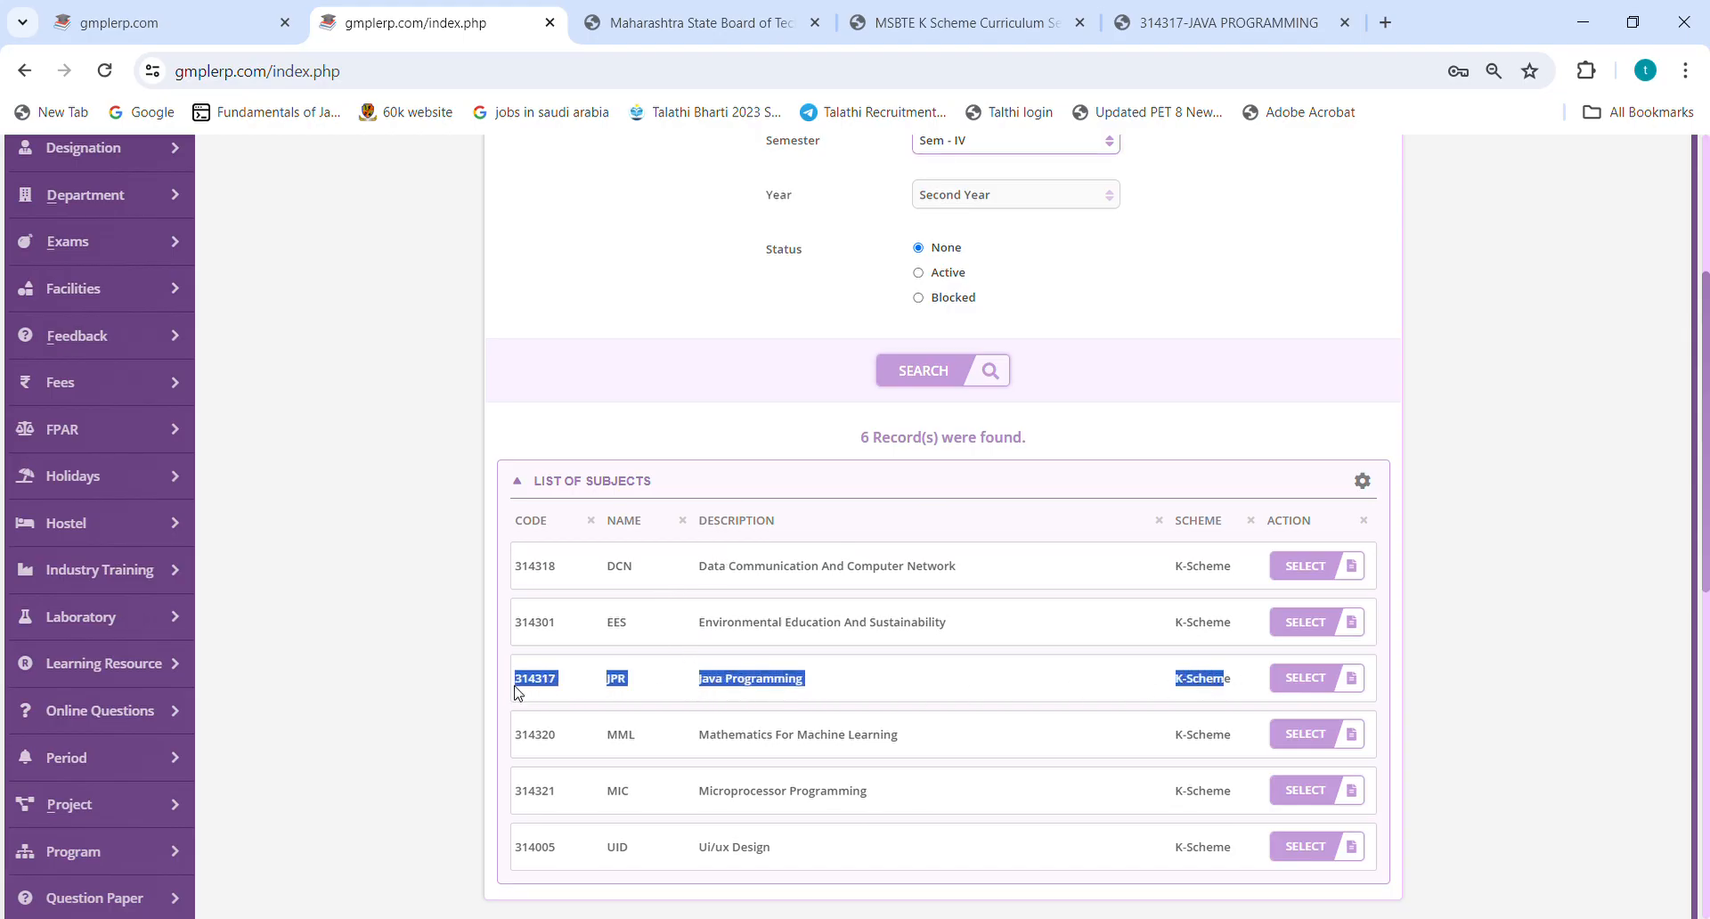
click(1313, 679)
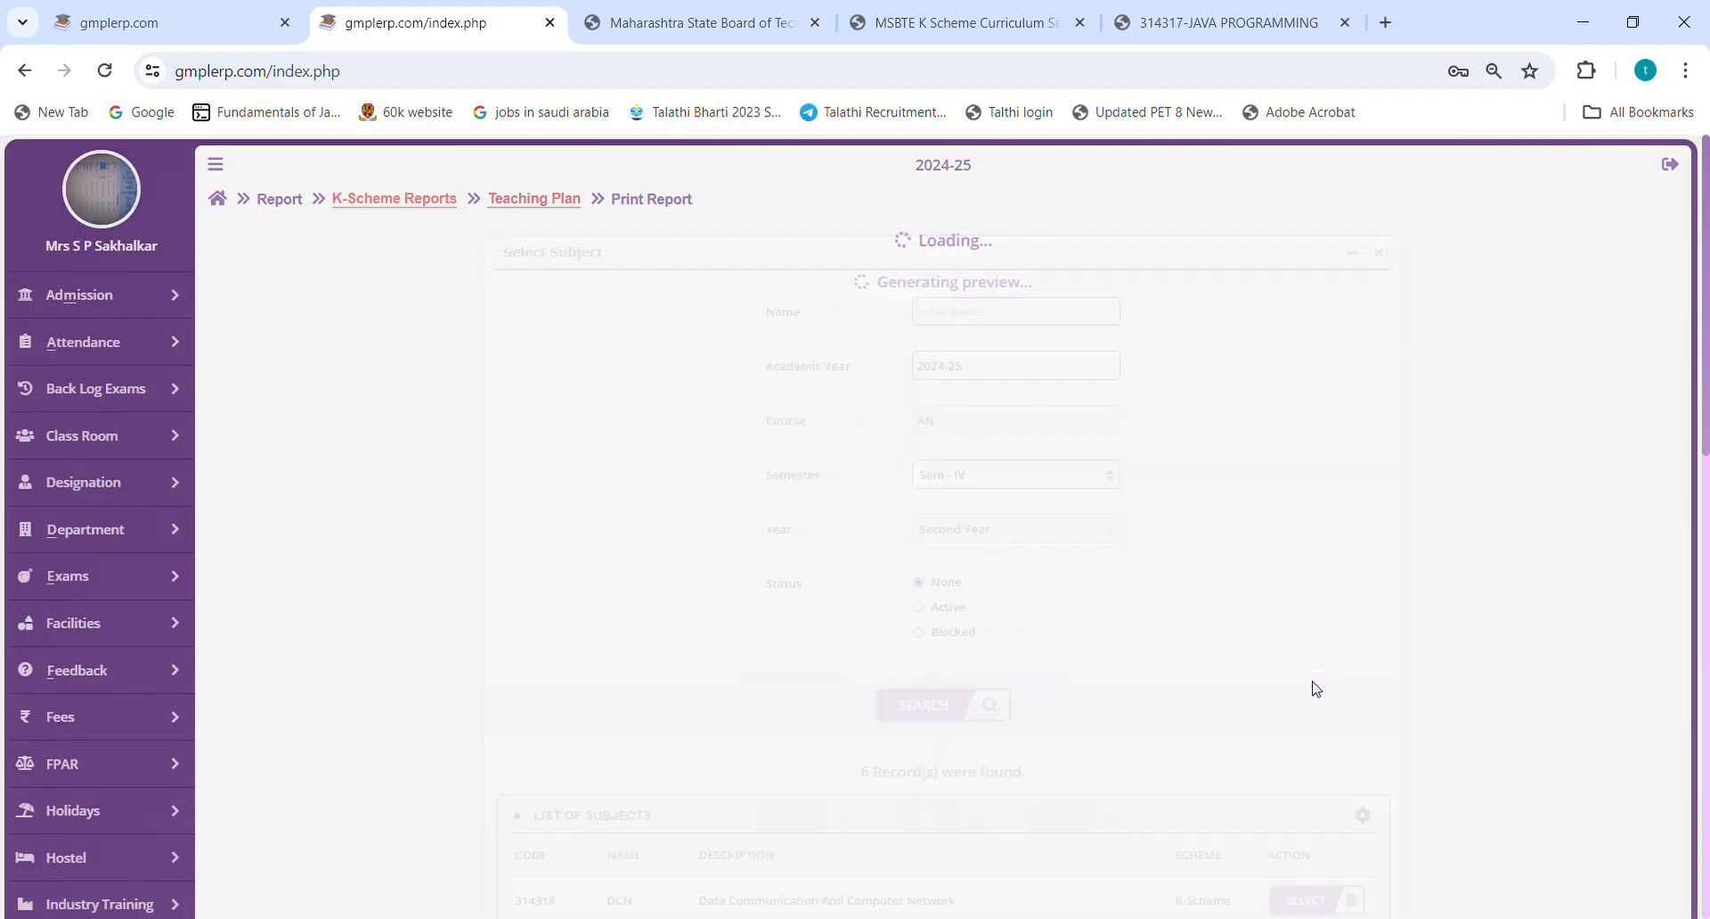
scroll(1219, 487, down, 8)
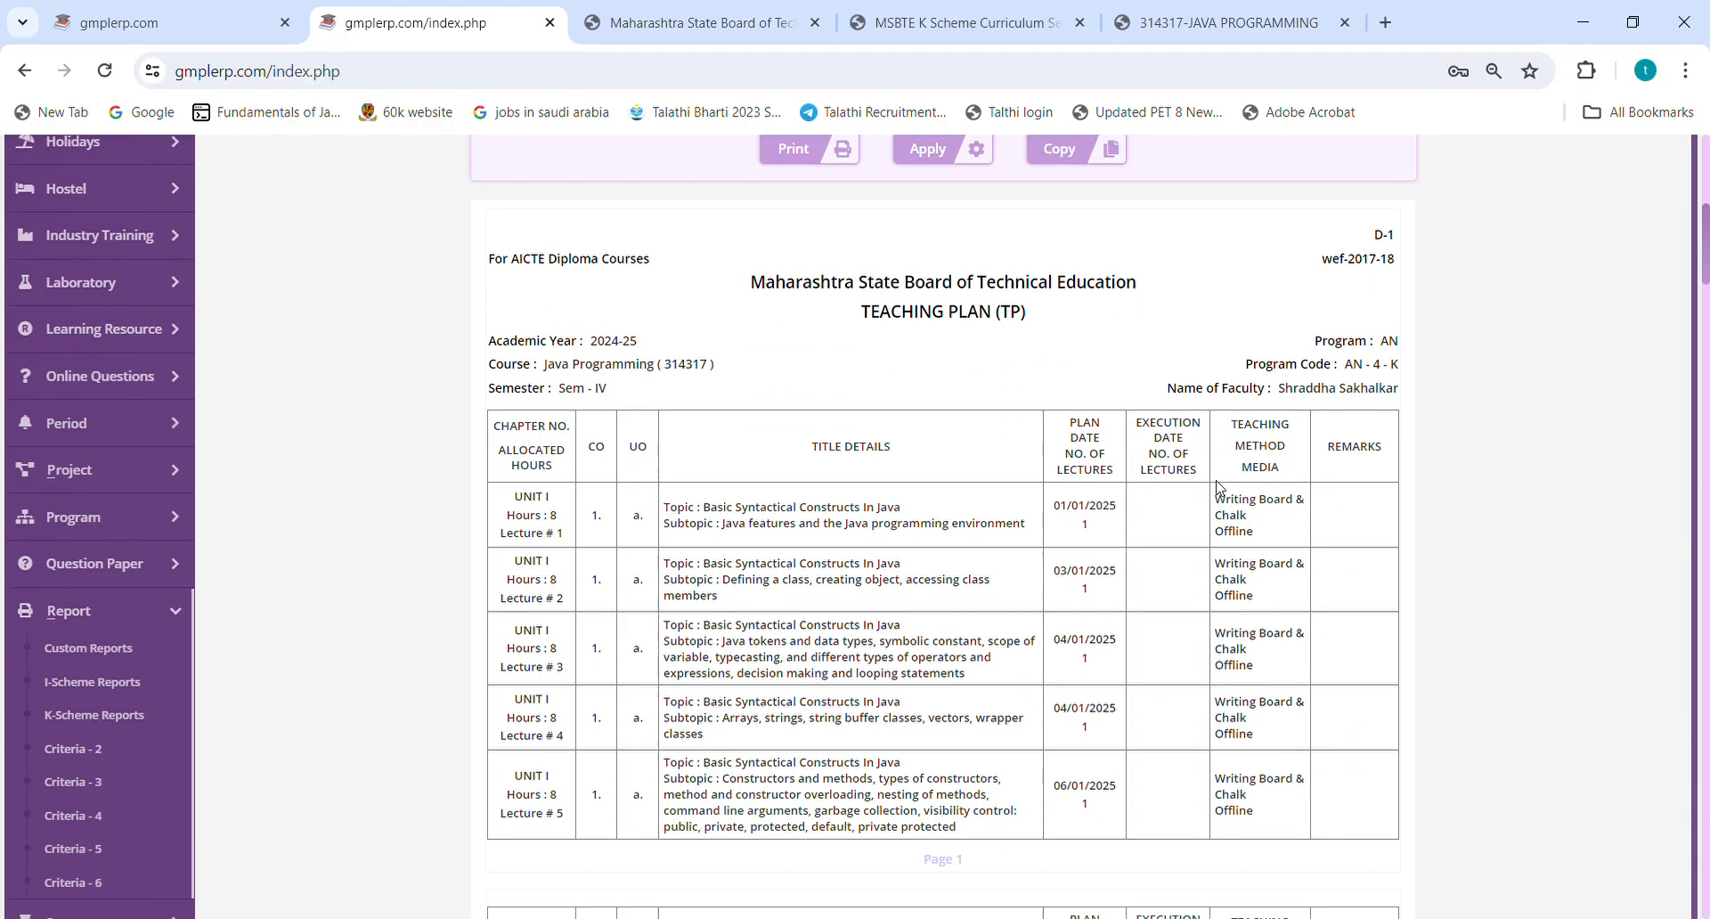
scroll(1224, 488, up, 3)
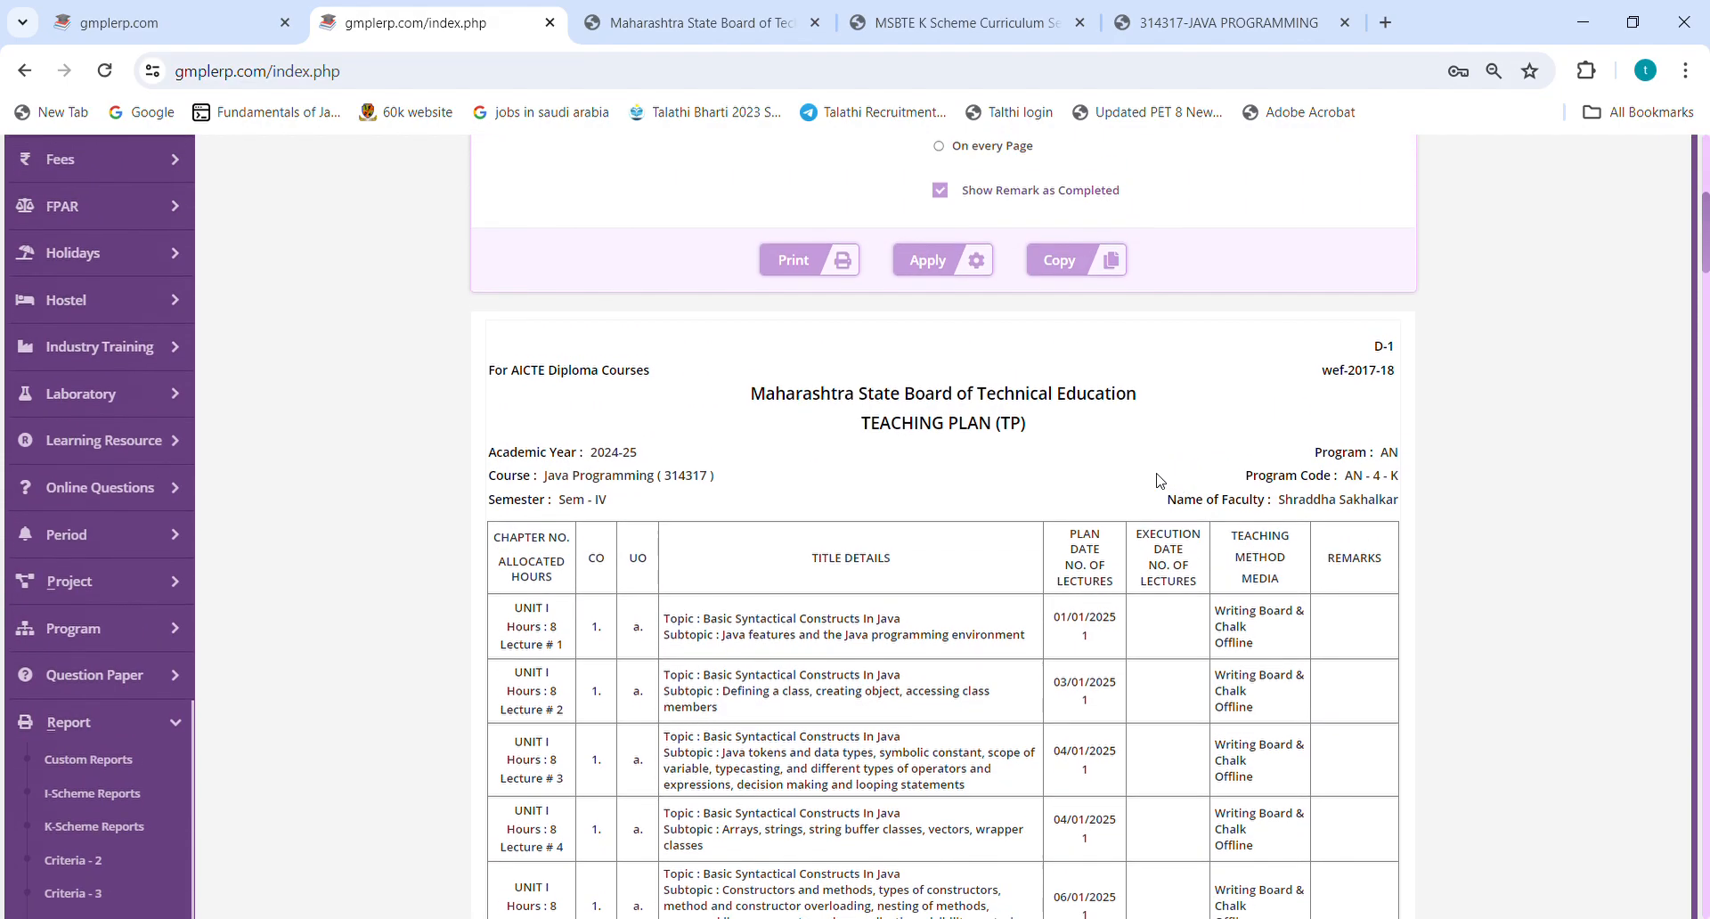
Open the print preview of the Java Programming teaching plan, look through its pages, and close it without saving.
click(796, 268)
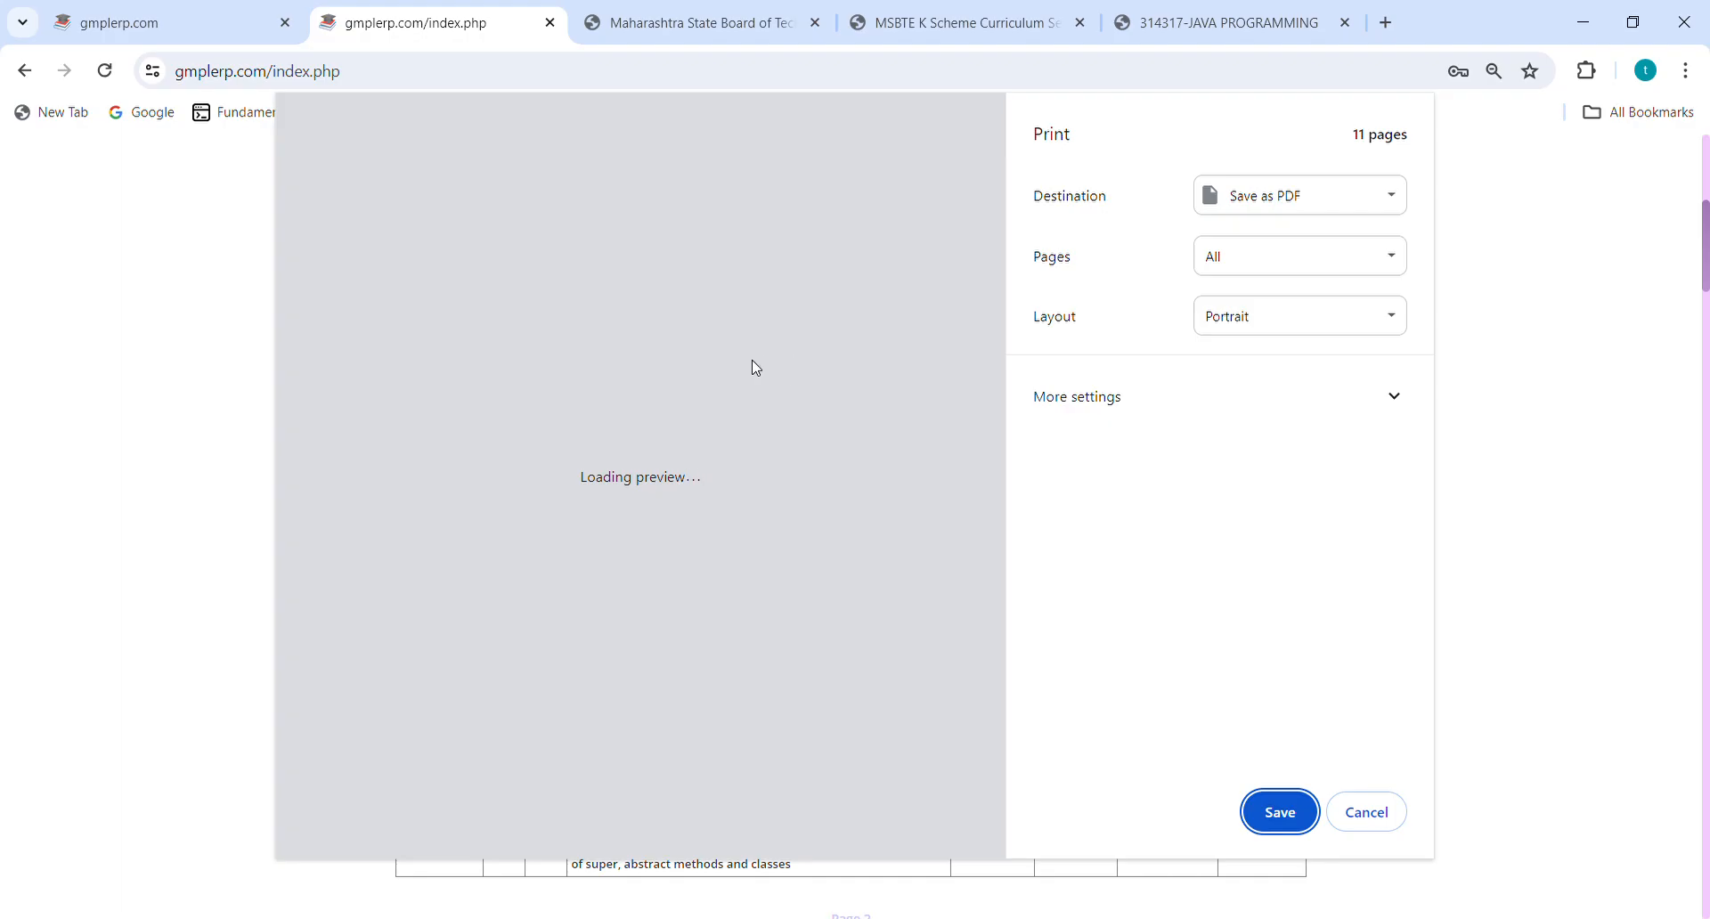
scroll(752, 367, down, 8)
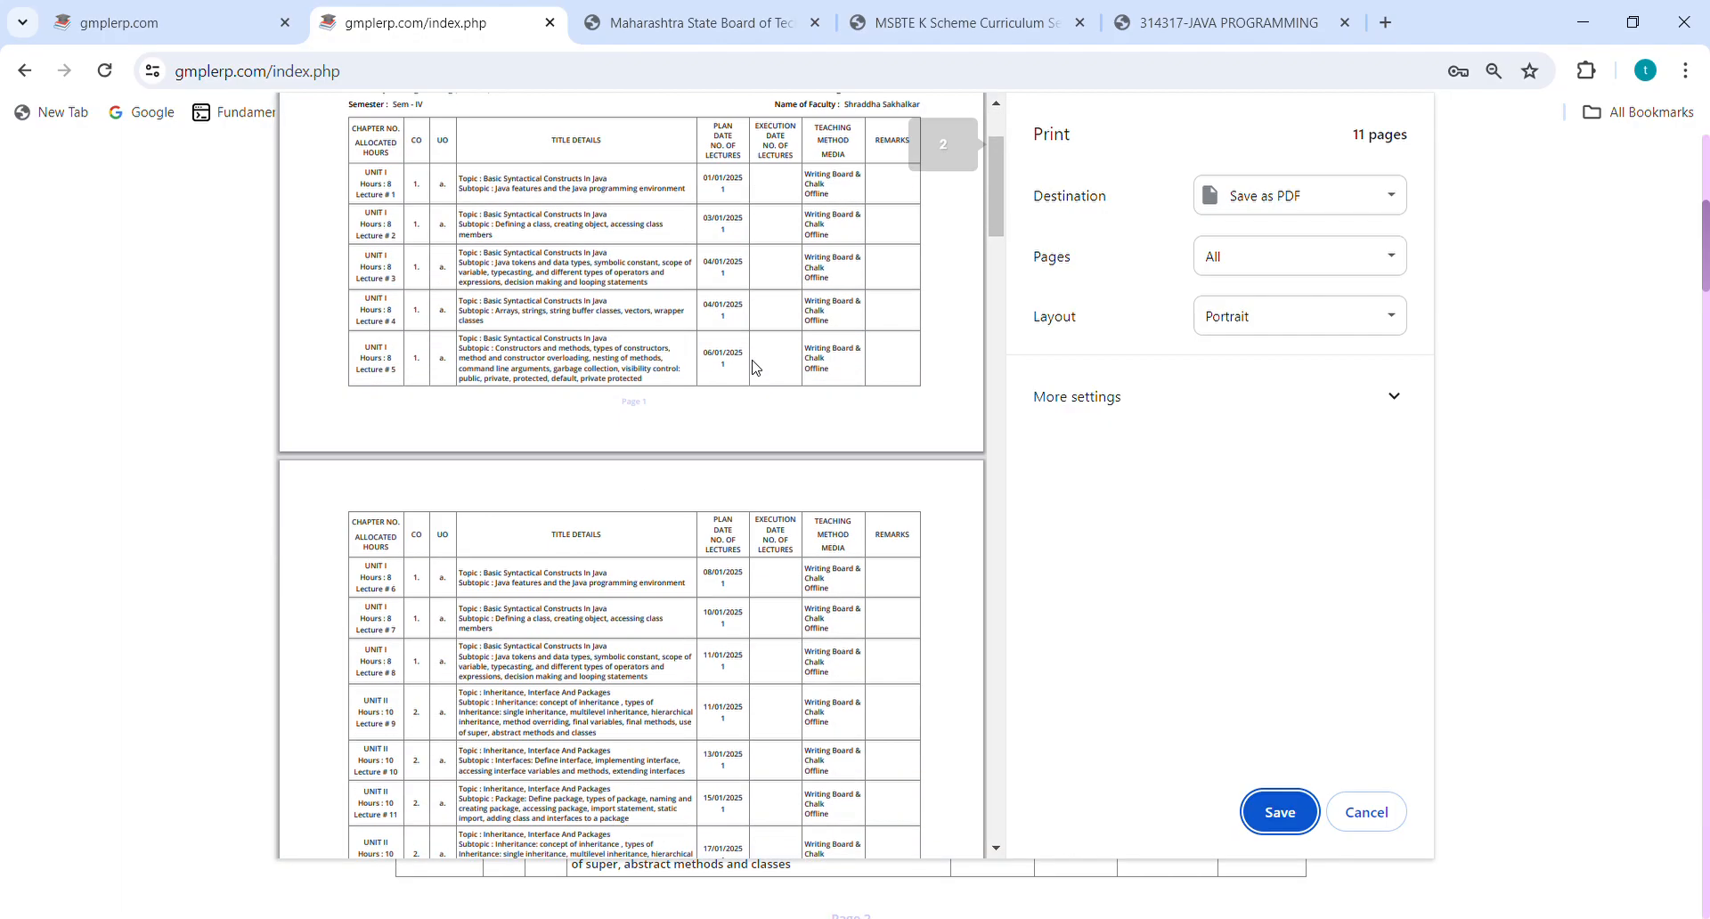
scroll(752, 367, down, 10)
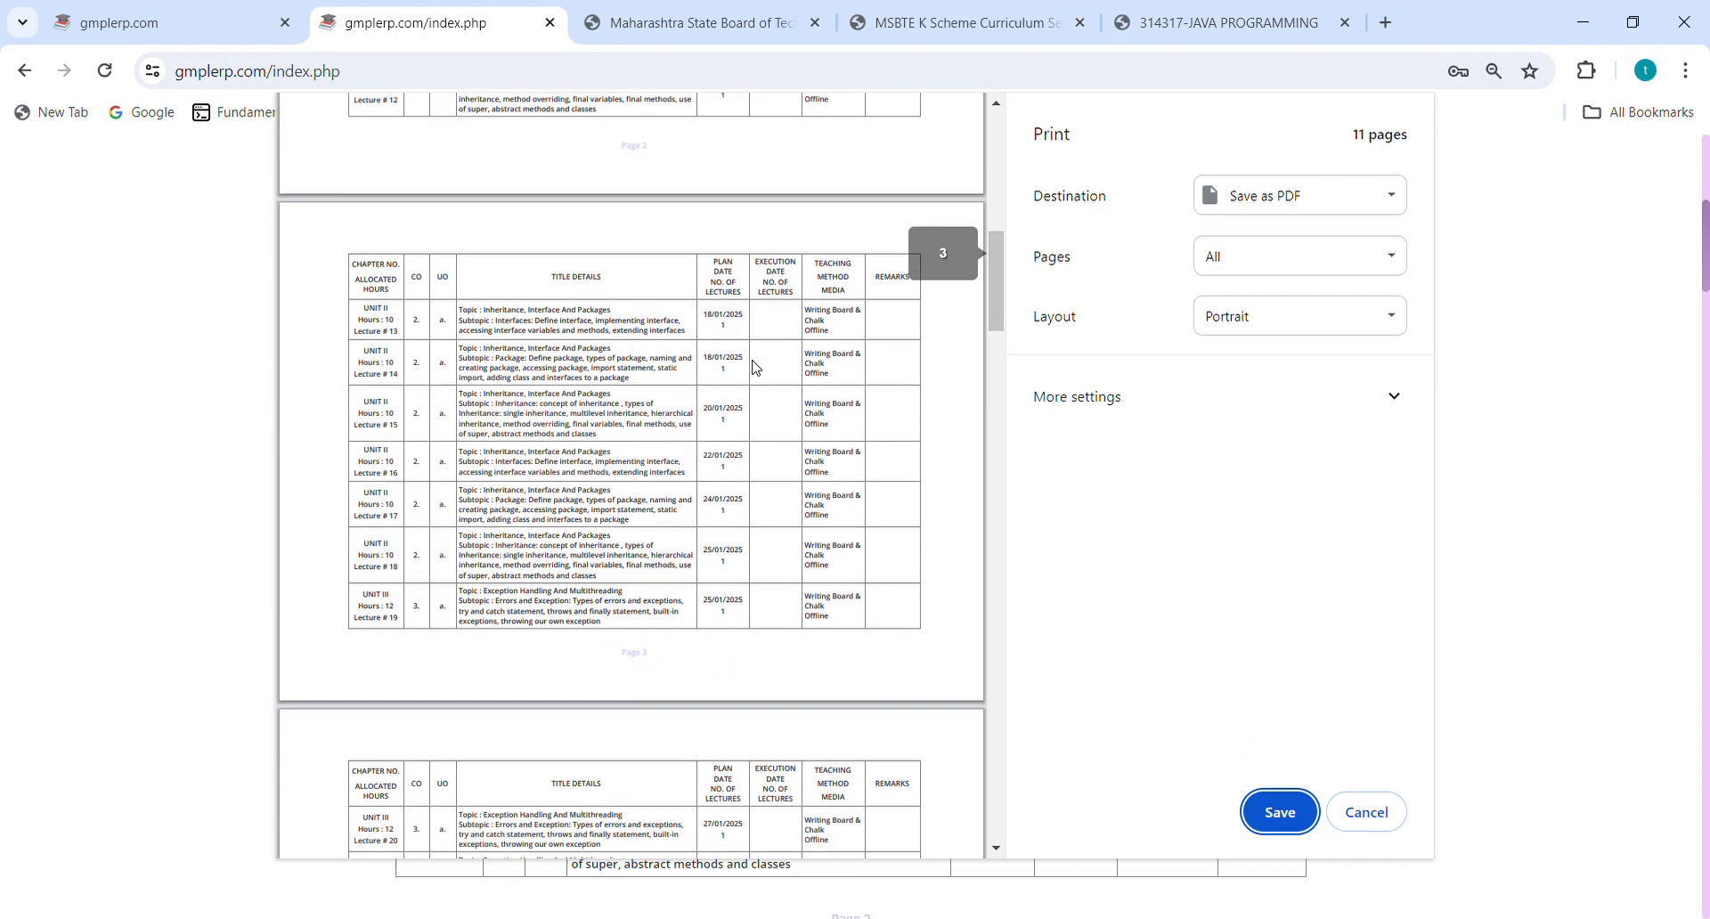
scroll(753, 367, down, 10)
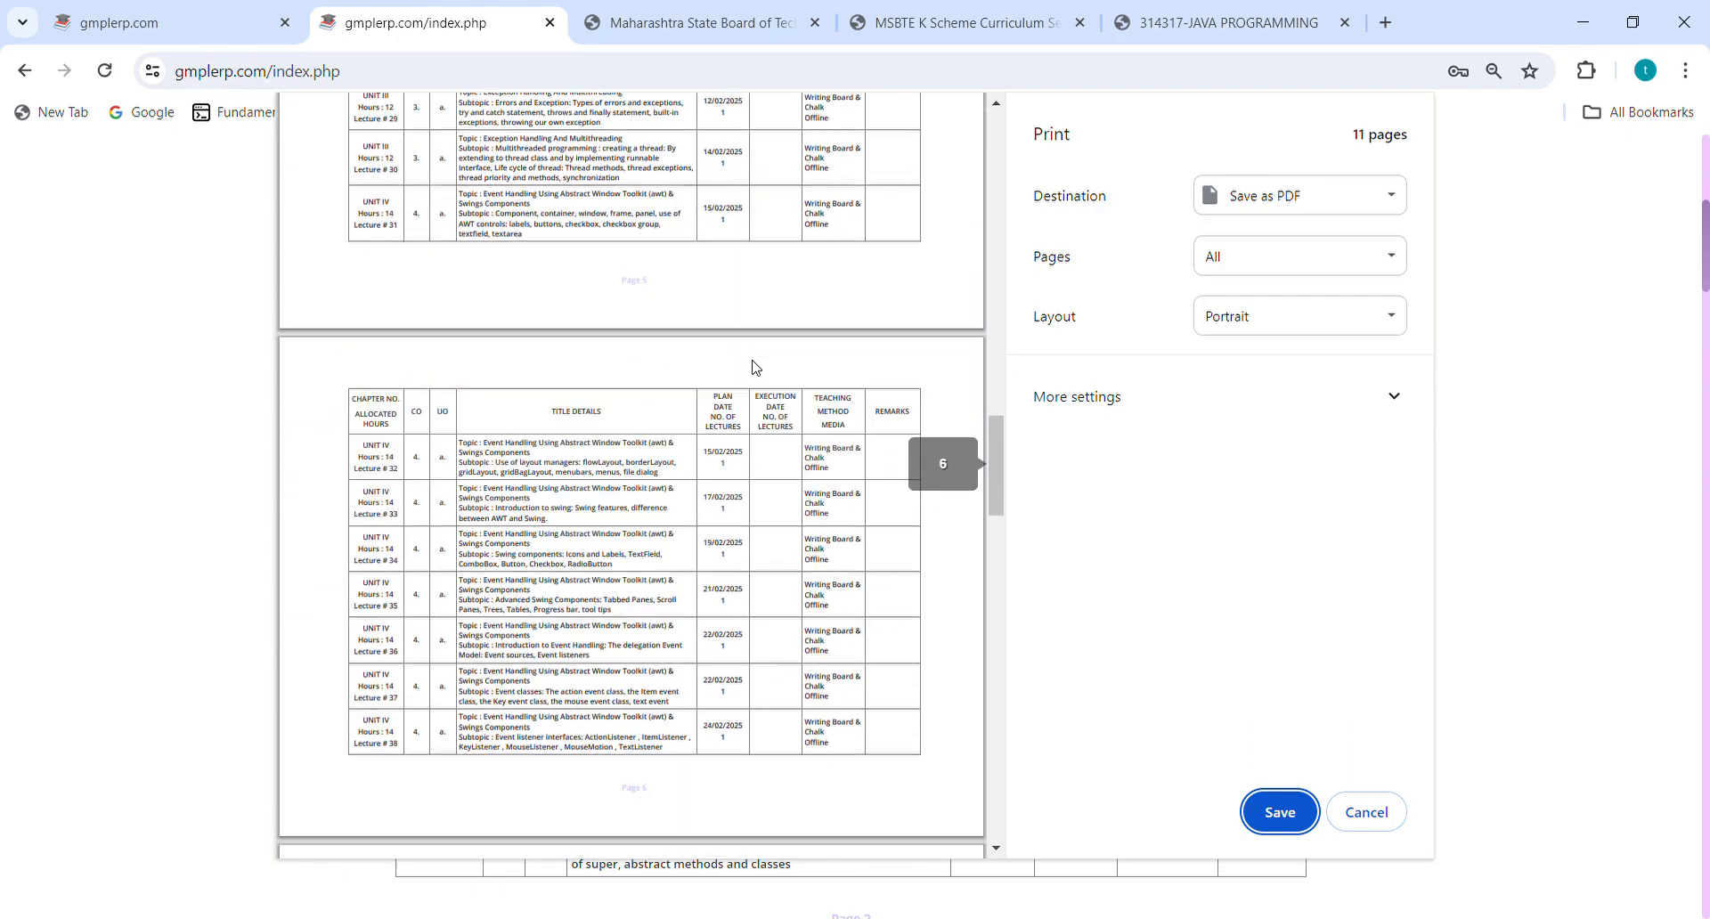
scroll(752, 367, down, 10)
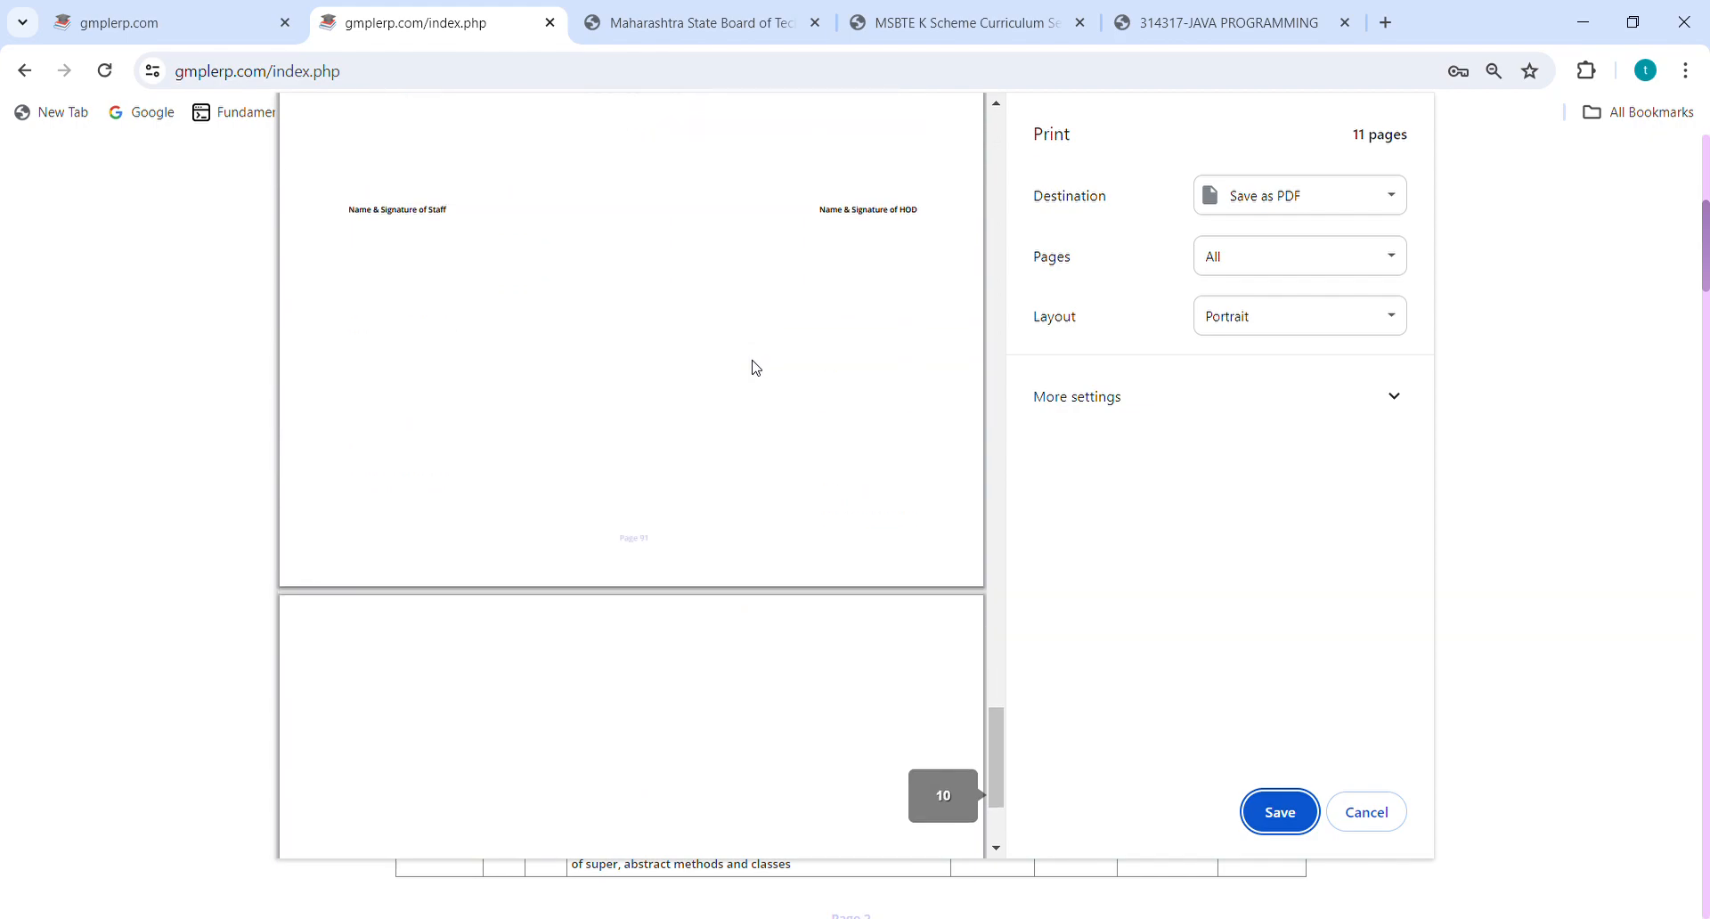
scroll(755, 366, up, 20)
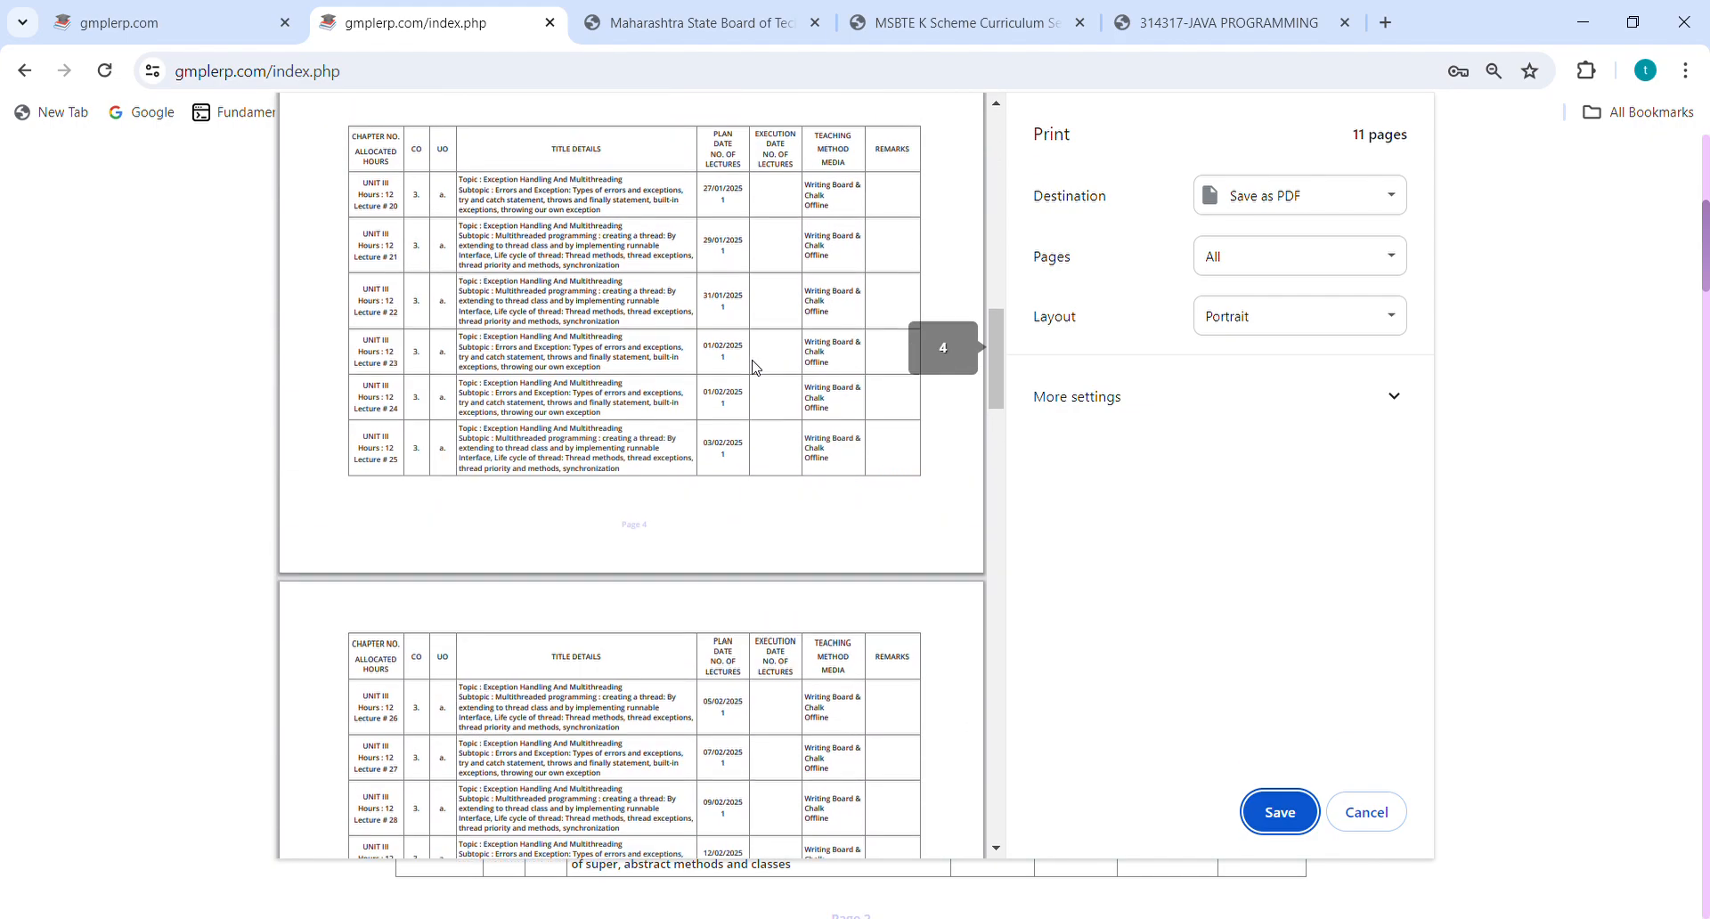
scroll(755, 367, up, 12)
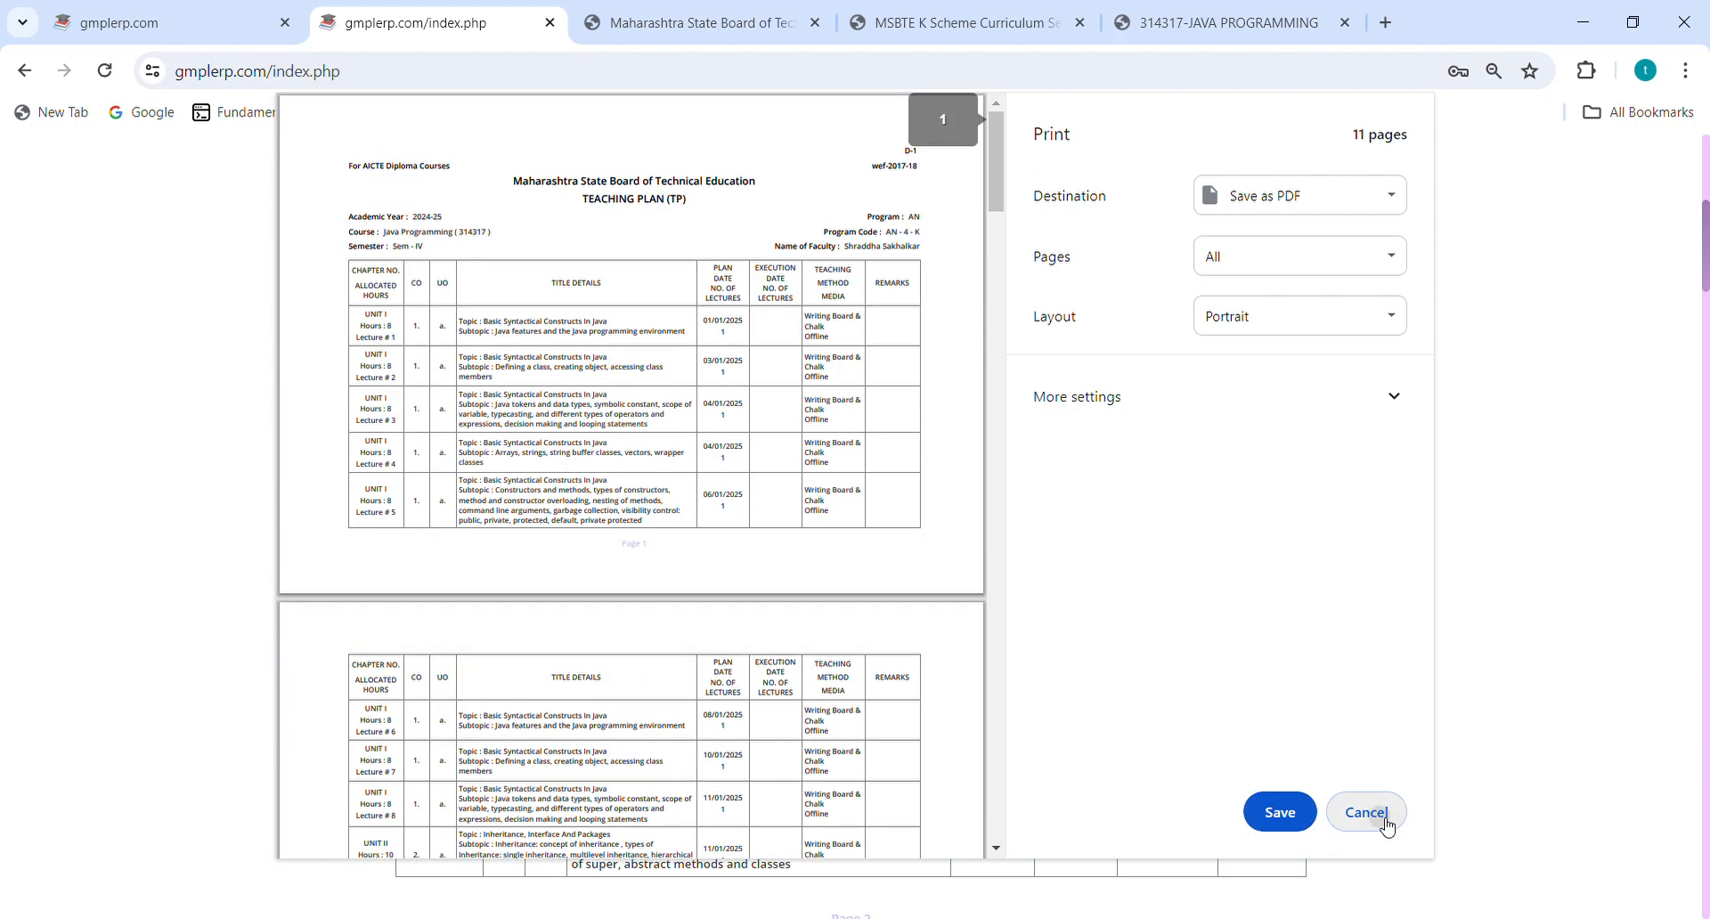
click(1365, 811)
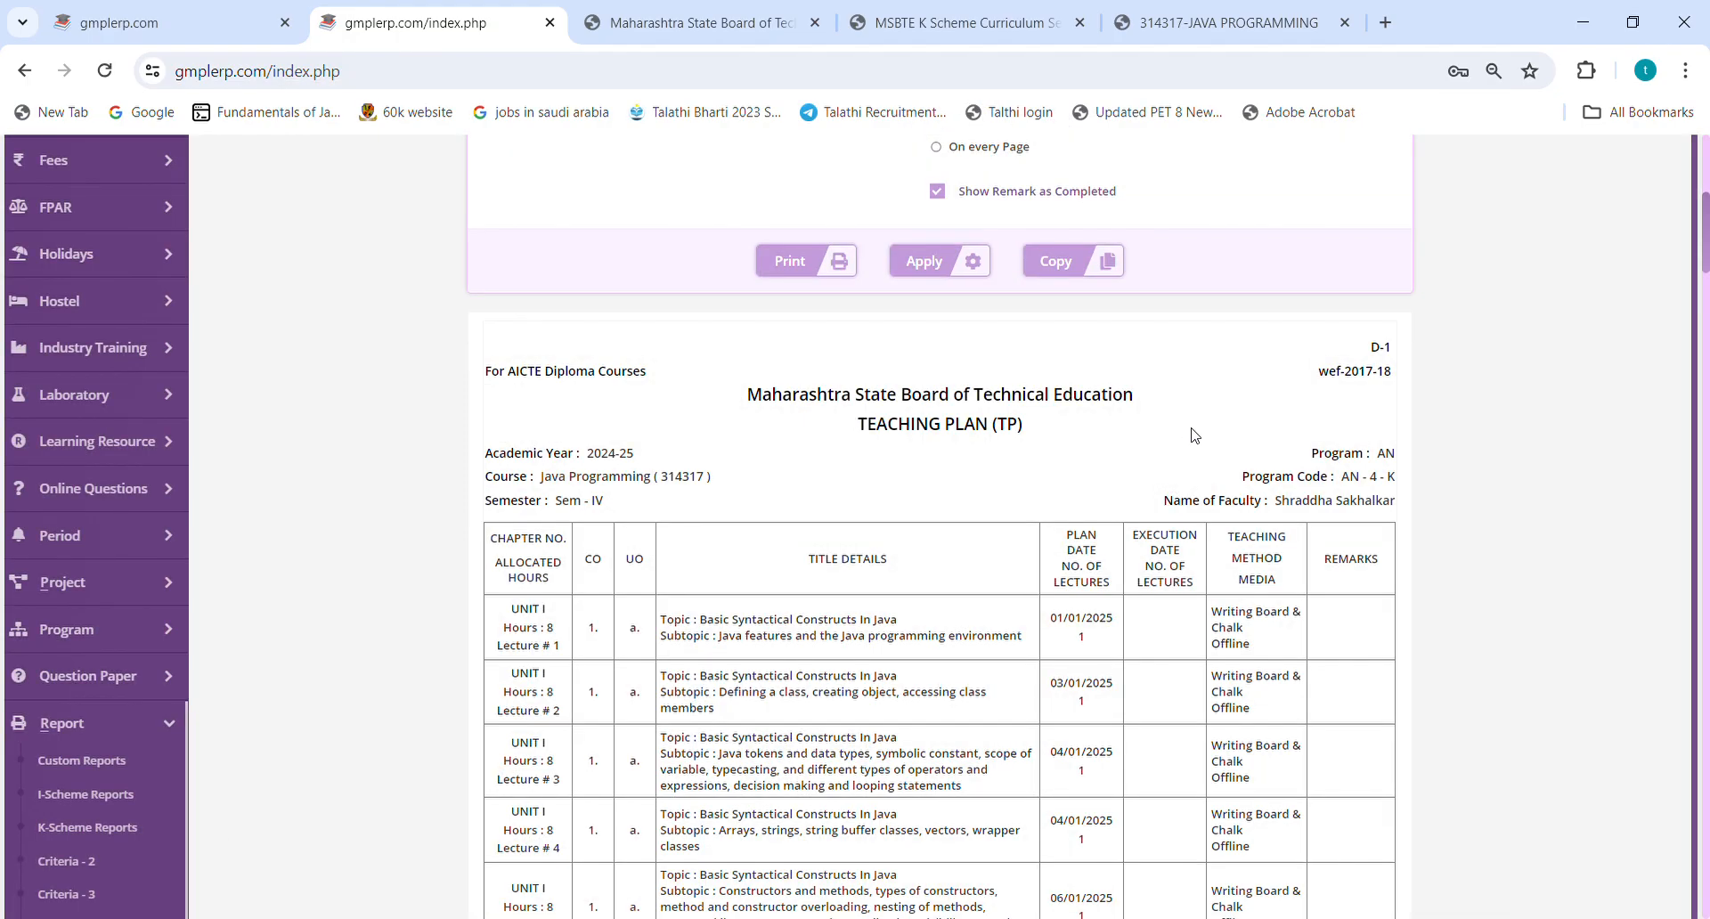